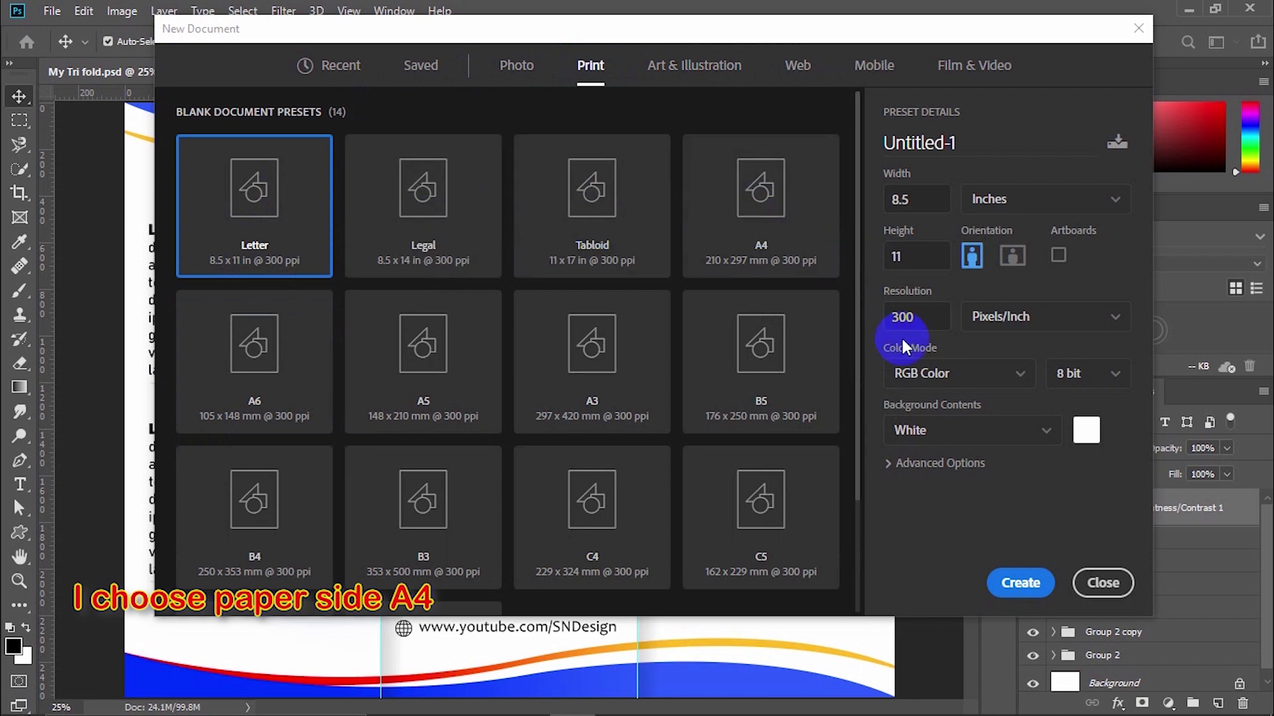
# - Create the blank Untitled-1 document from the Print preset at 300 ppi
pyautogui.click(1020, 584)
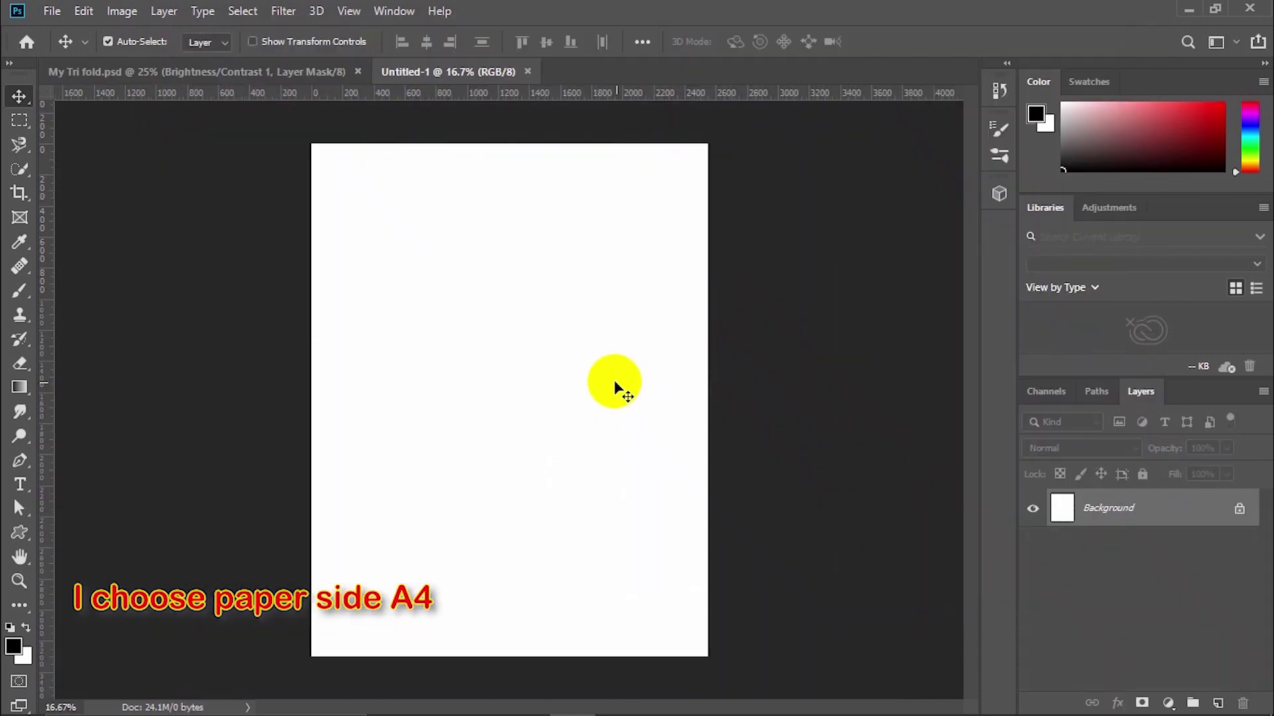
# - Rotate the canvas 90° clockwise into landscape and fit the whole page to the window
pyautogui.click(126, 12)
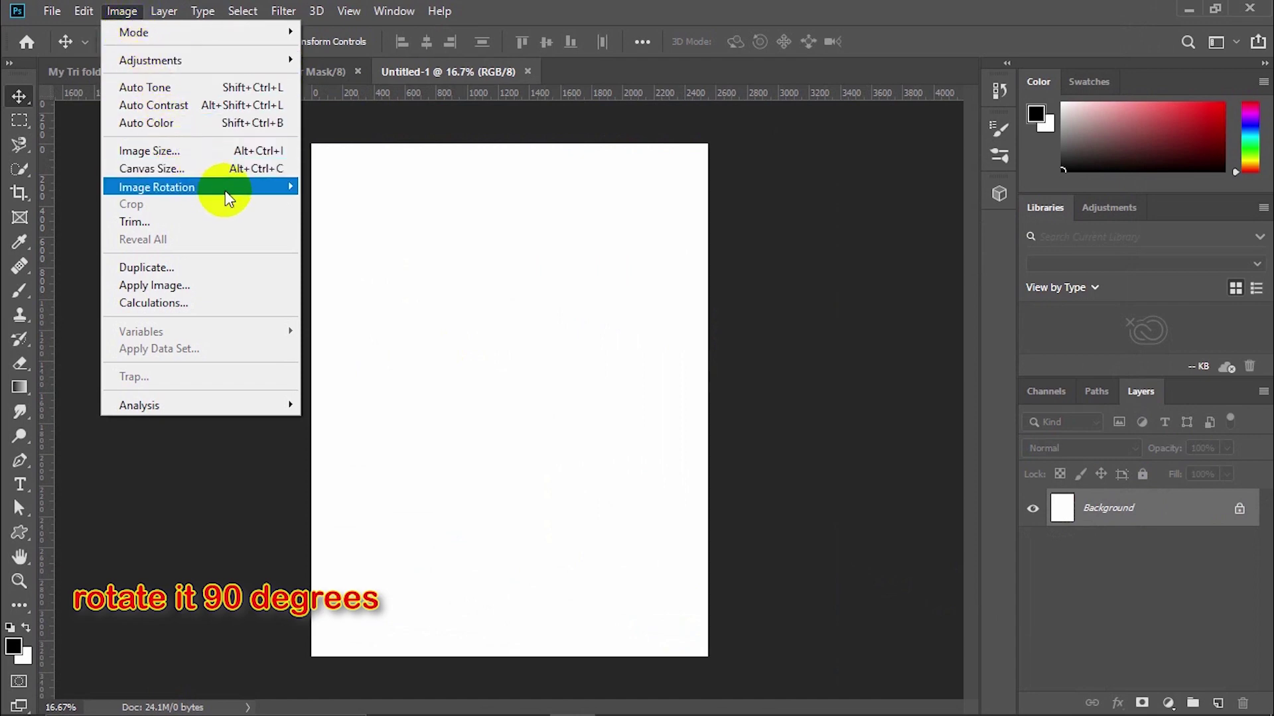
pyautogui.moveTo(224, 190)
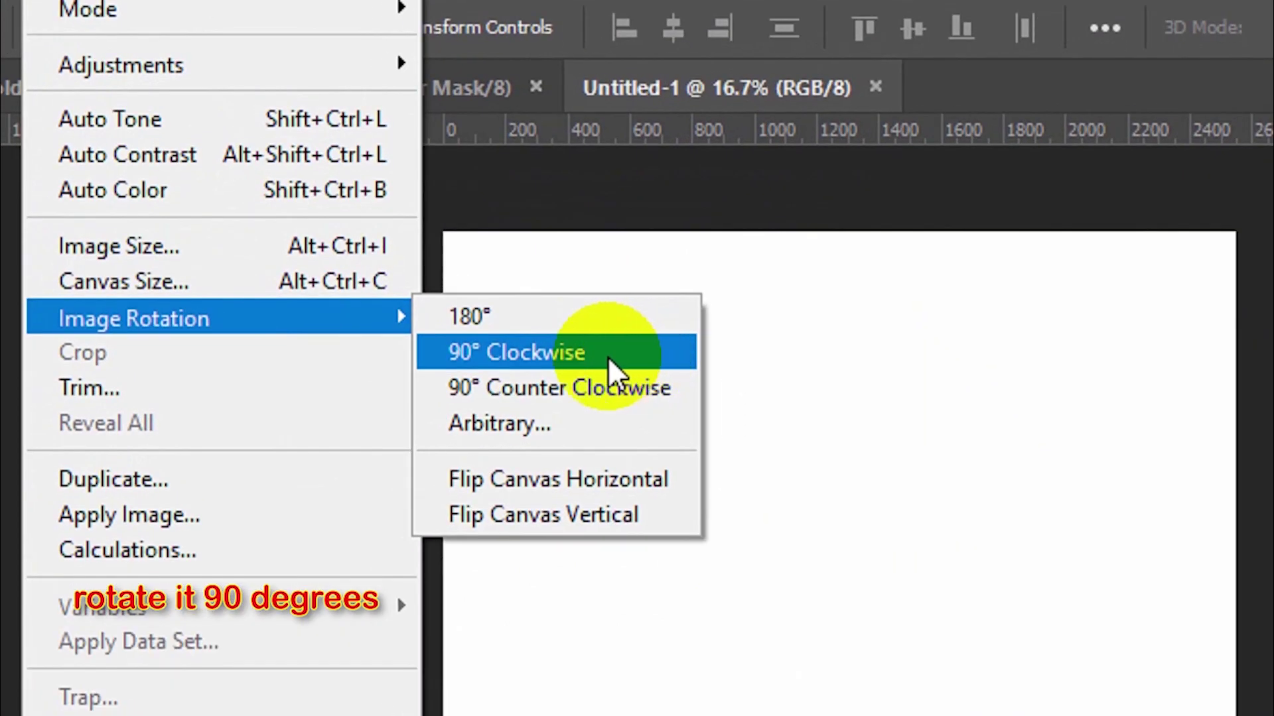
pyautogui.click(396, 208)
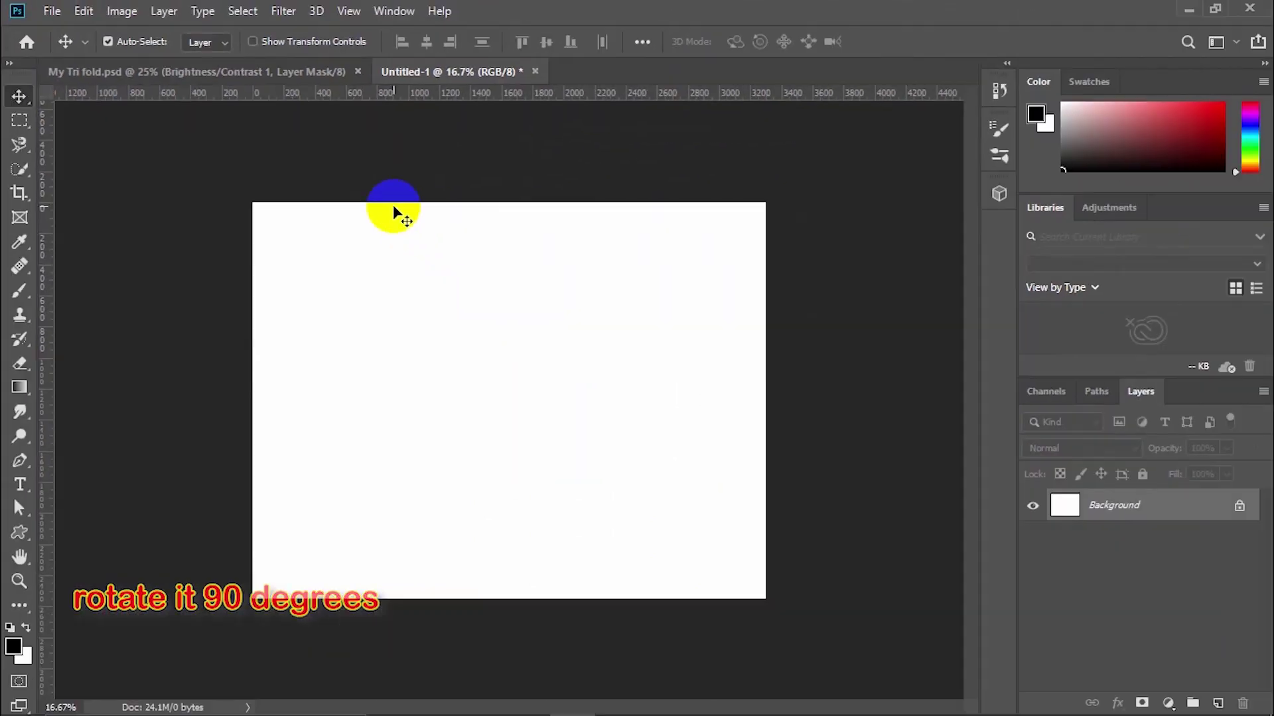
pyautogui.click(26, 580)
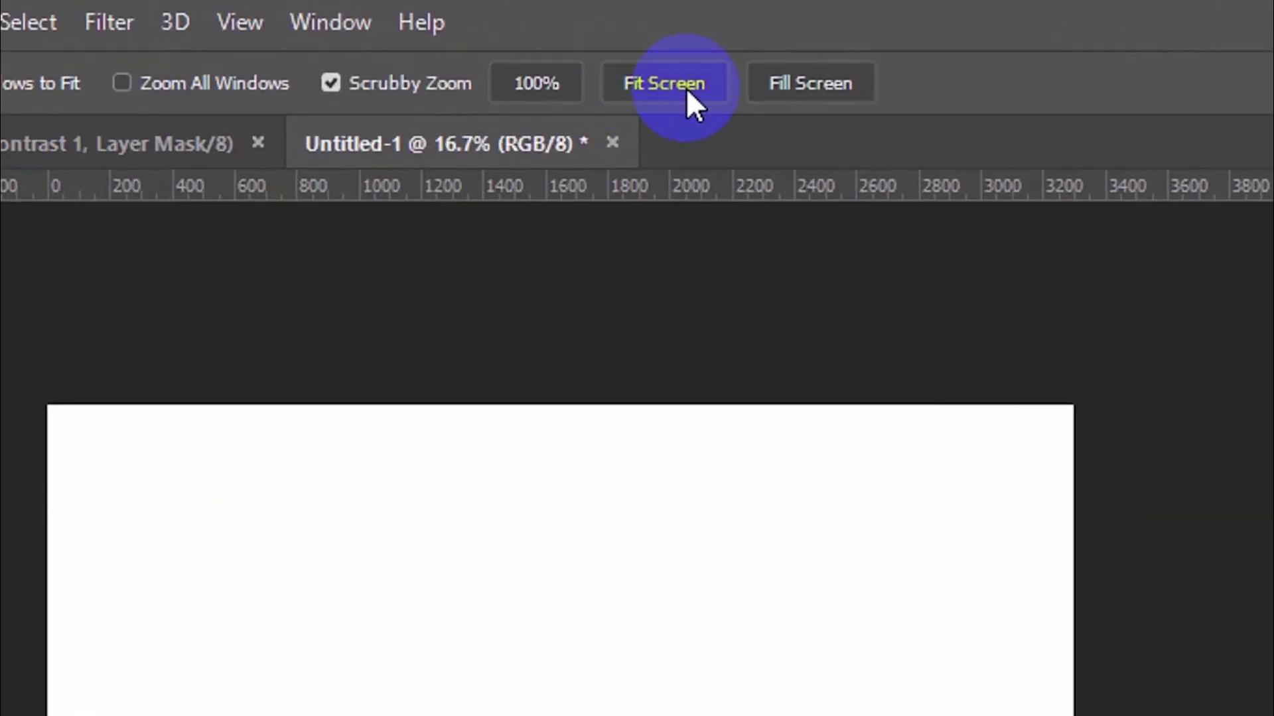
pyautogui.click(571, 44)
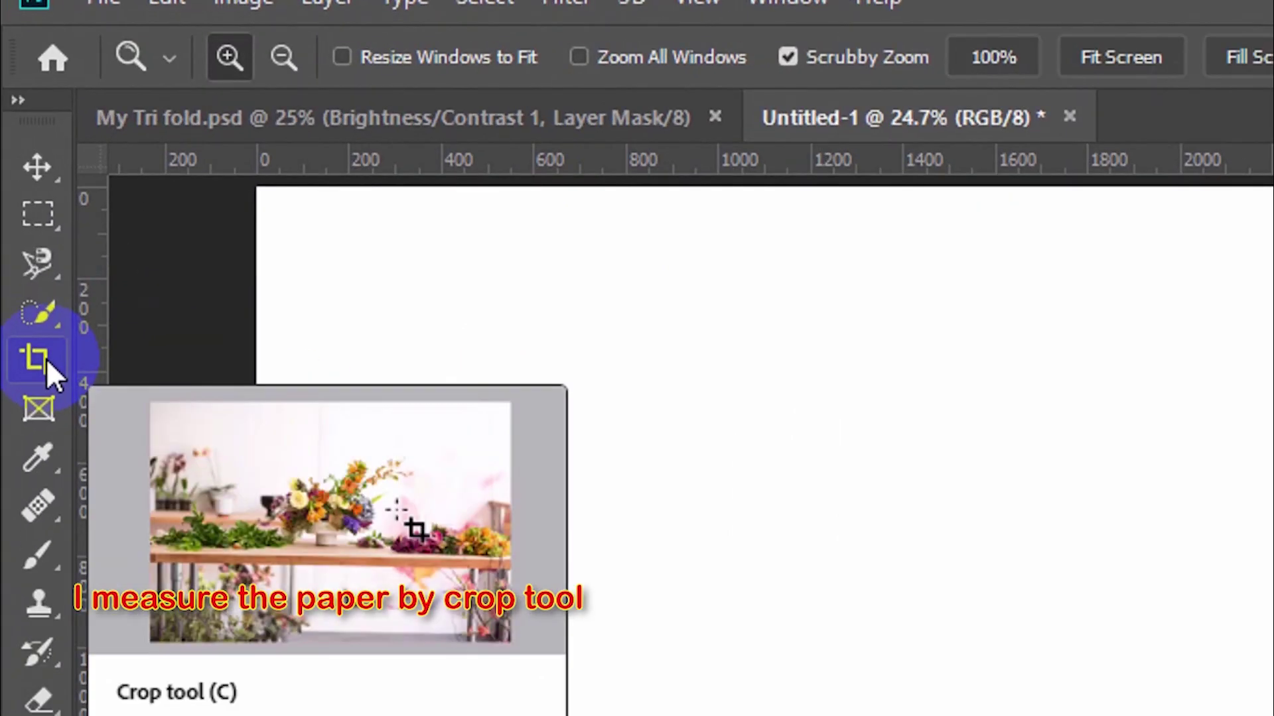
# - Show the Rule of Thirds crop overlay and drag two vertical guides onto its third lines
pyautogui.click(20, 193)
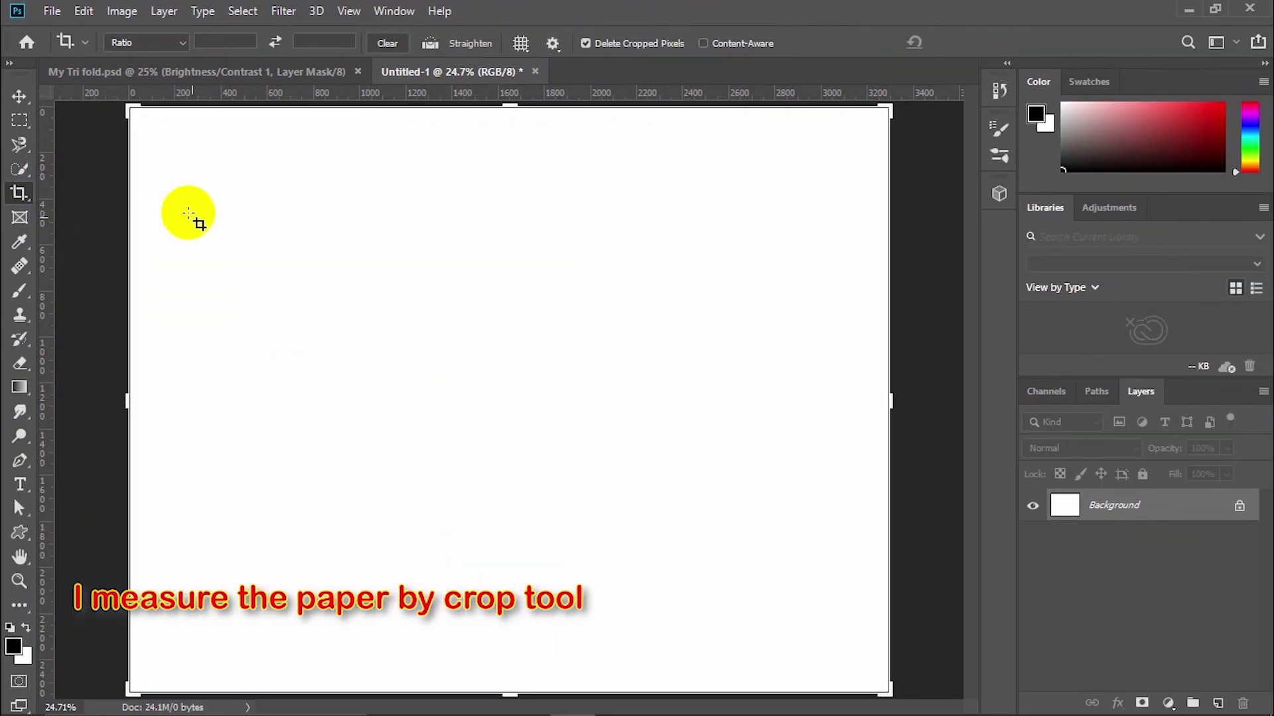
pyautogui.click(400, 86)
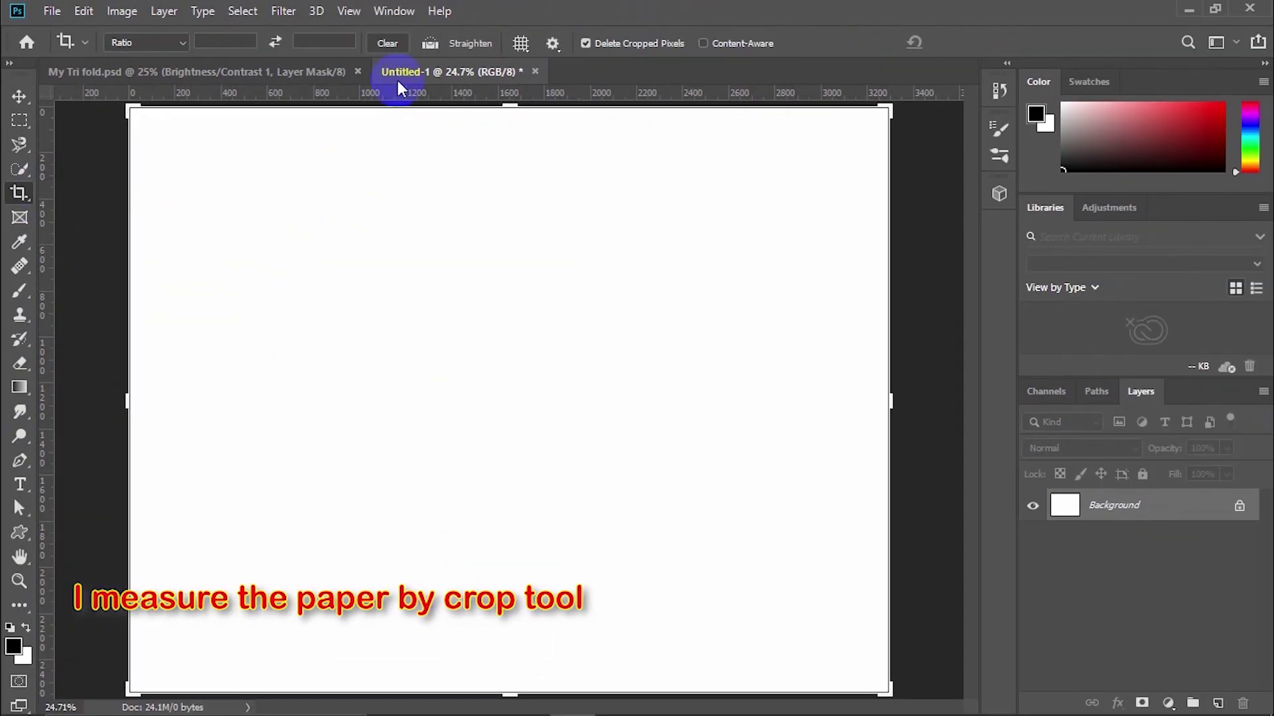
pyautogui.click(523, 43)
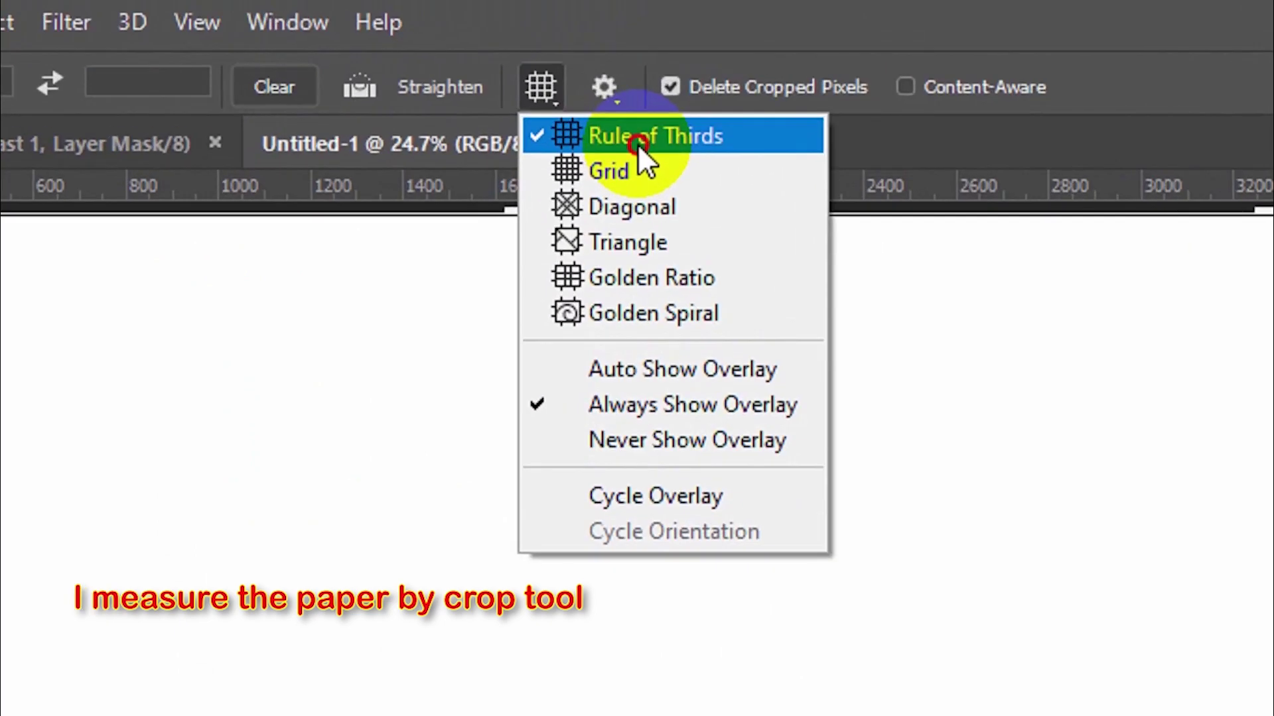
pyautogui.click(639, 145)
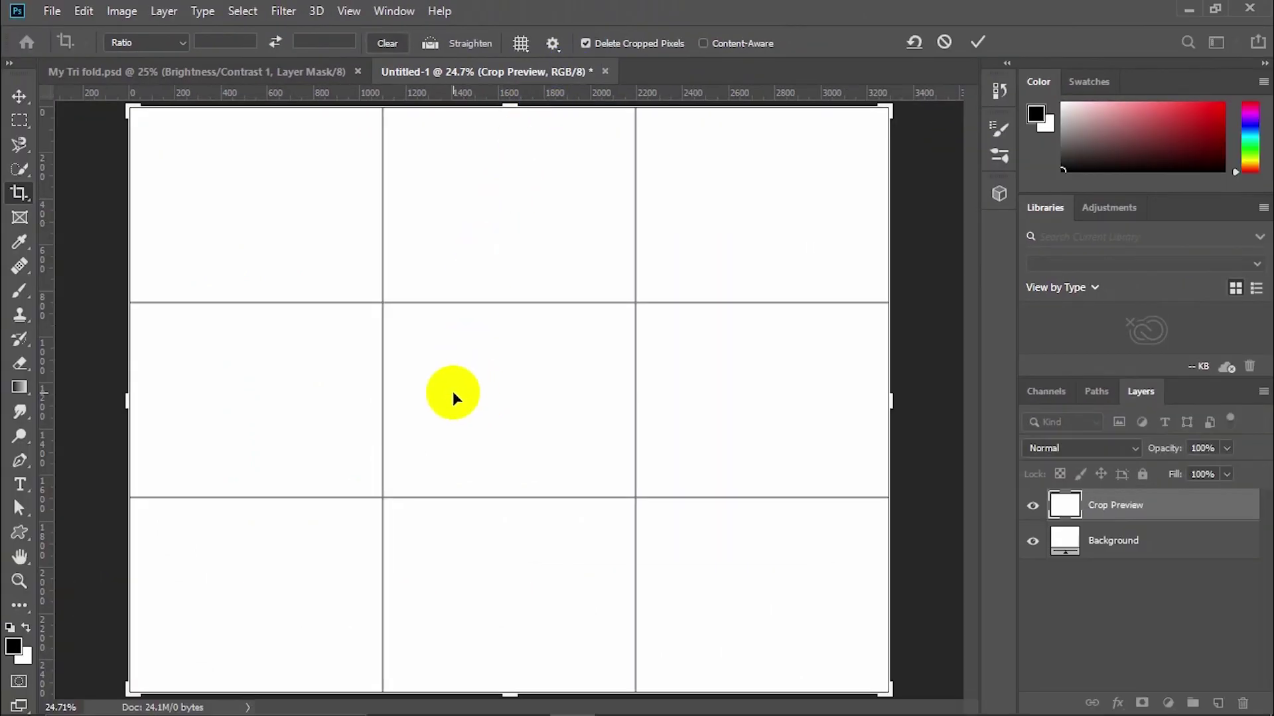
pyautogui.moveTo(49, 388); pyautogui.dragTo(382, 391)
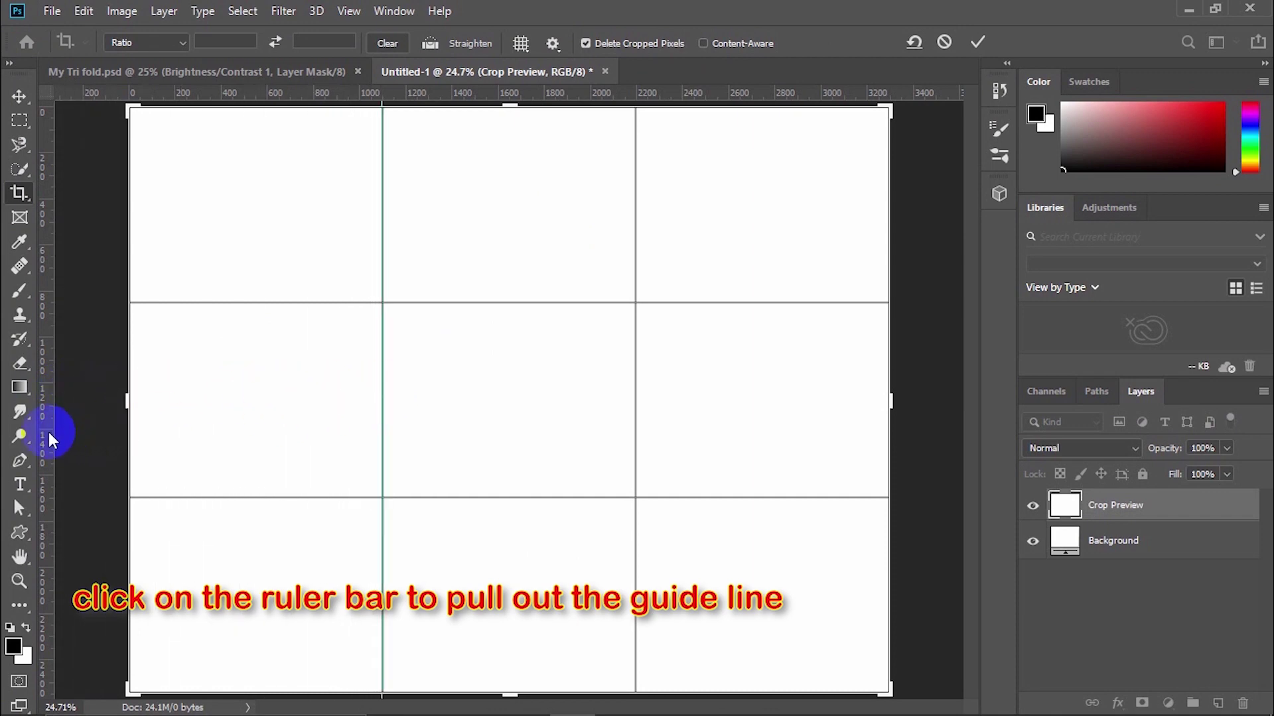
pyautogui.moveTo(50, 427); pyautogui.dragTo(635, 423)
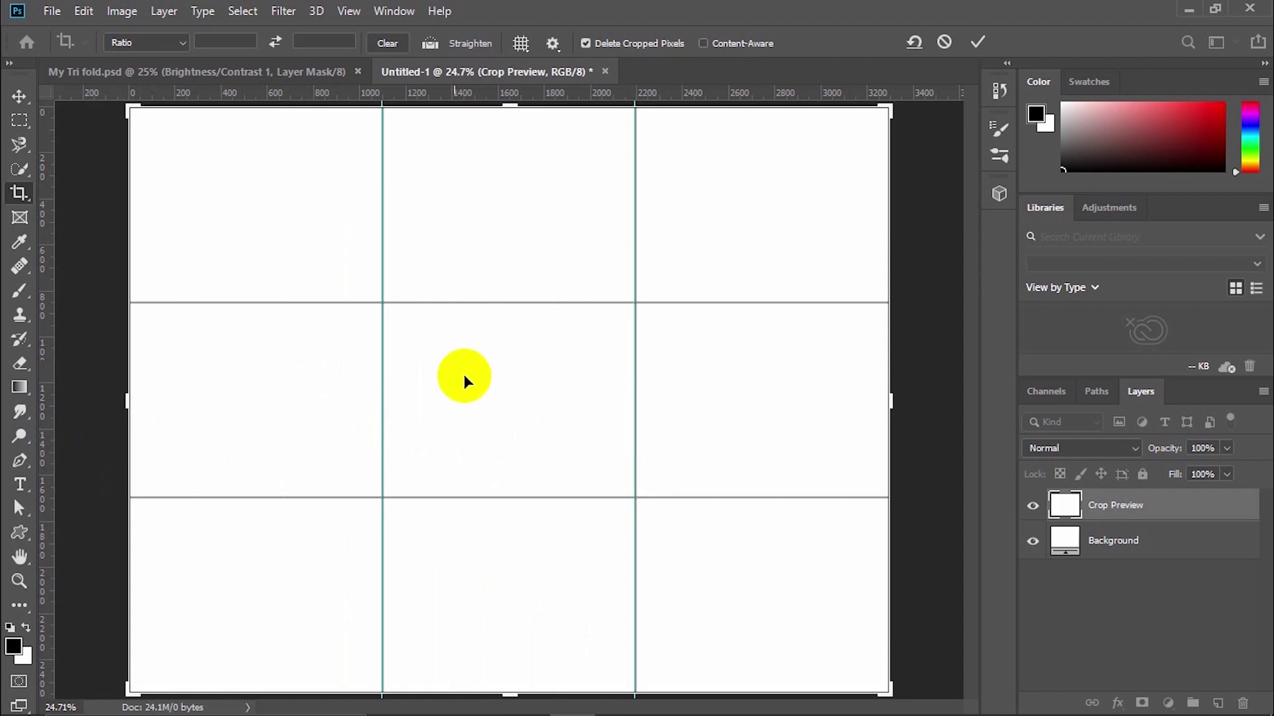
pyautogui.click(20, 98)
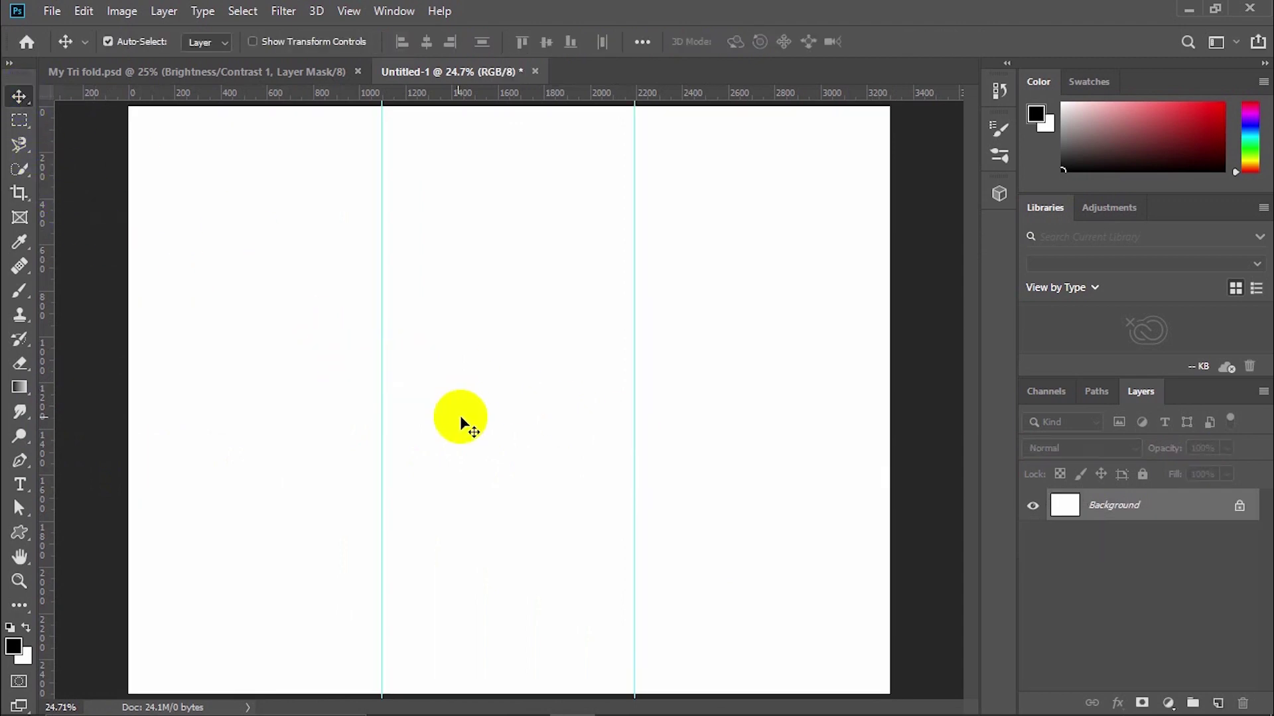
# - Draw a black circle with the Ellipse Tool on the right panel
pyautogui.click(22, 535)
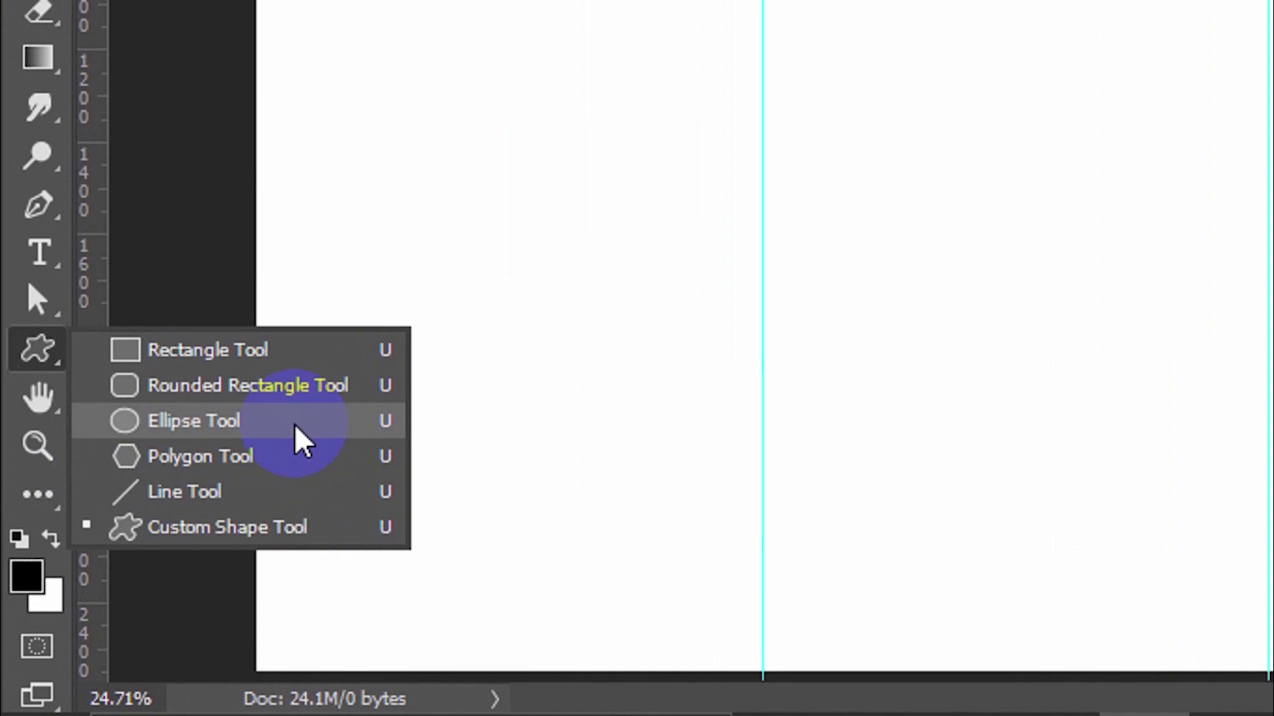
pyautogui.click(297, 431)
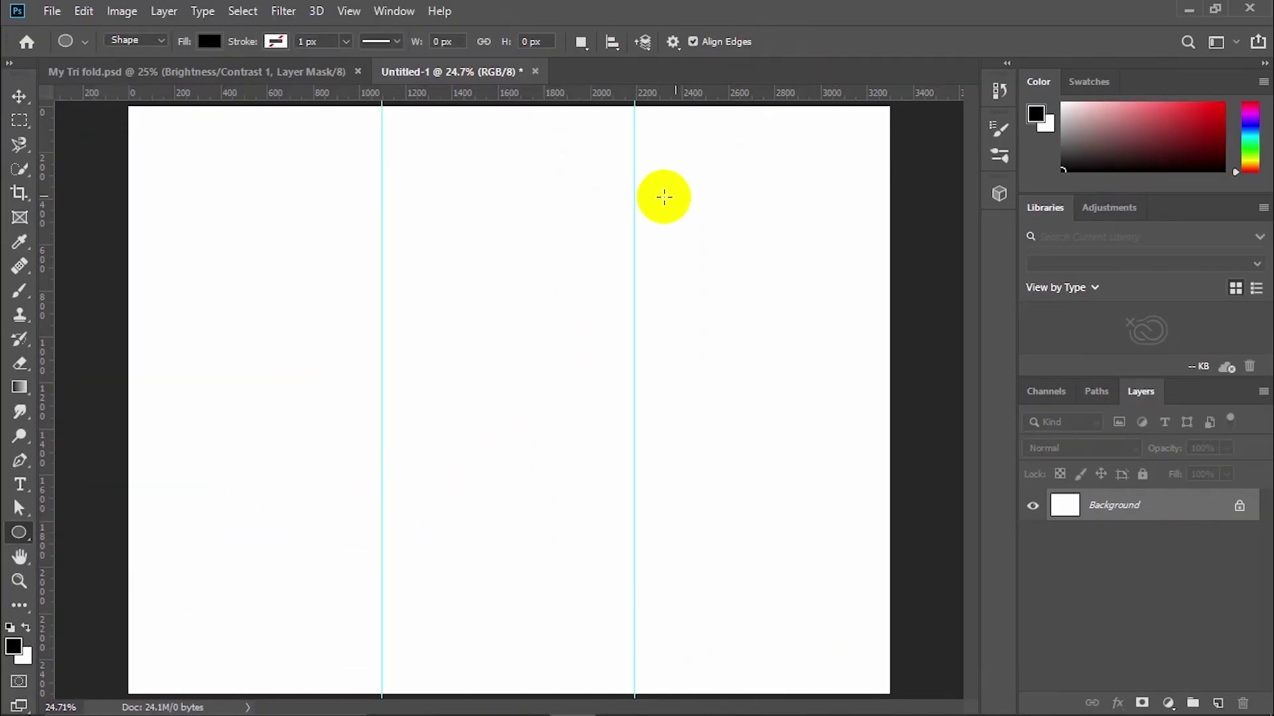
pyautogui.moveTo(634, 226); pyautogui.dragTo(938, 600)
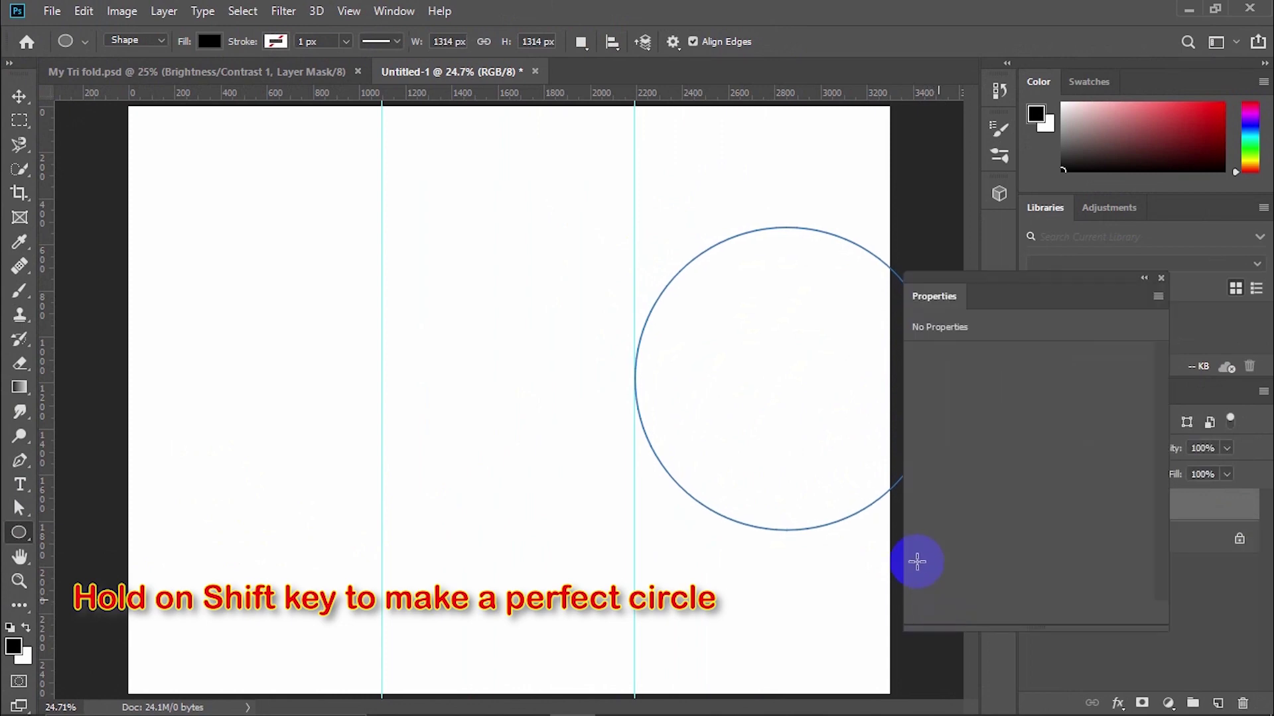
pyautogui.click(1162, 279)
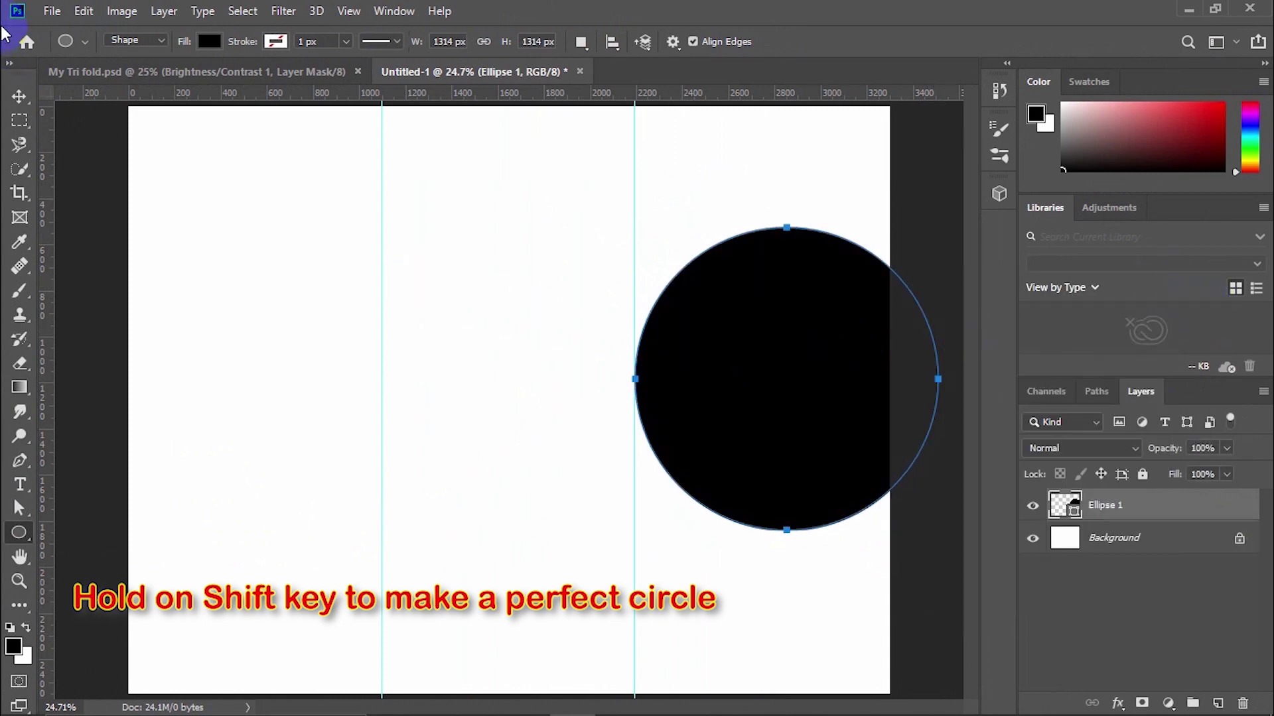
# - Move the circle up and left so it runs off the page's right edge
pyautogui.click(19, 96)
pyautogui.moveTo(782, 416); pyautogui.dragTo(766, 367)
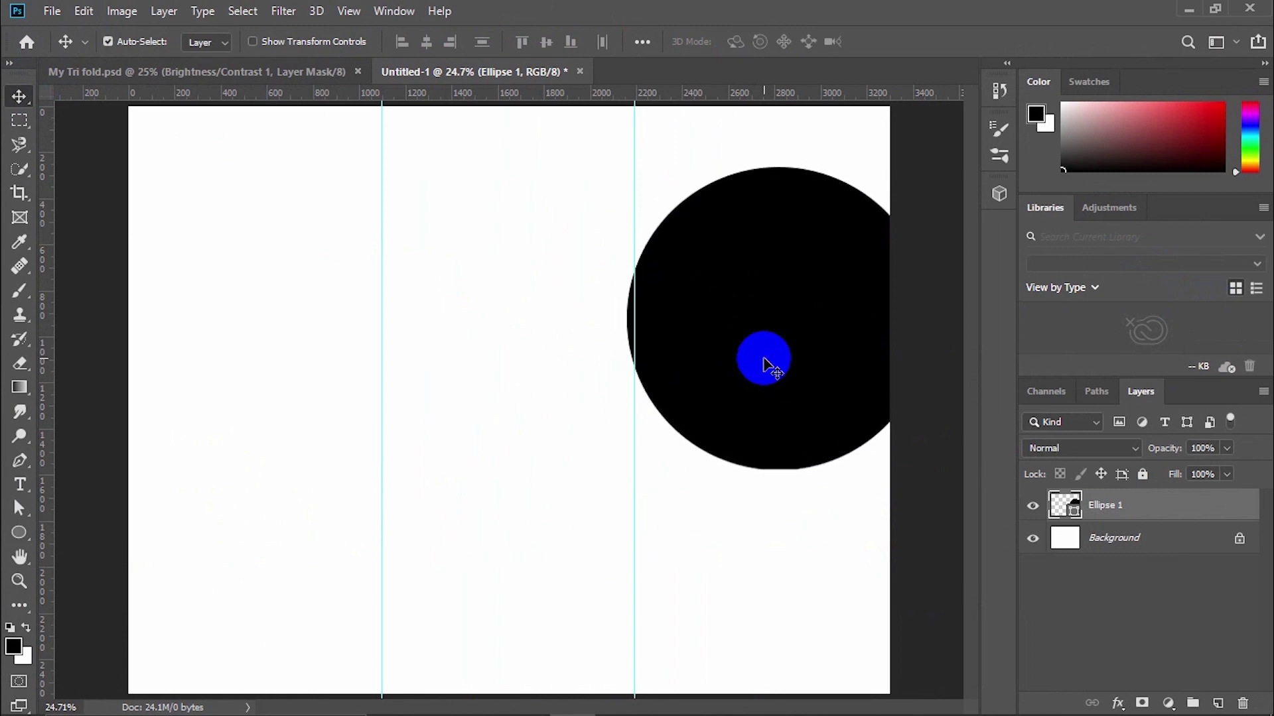
pyautogui.click(121, 12)
pyautogui.click(73, 14)
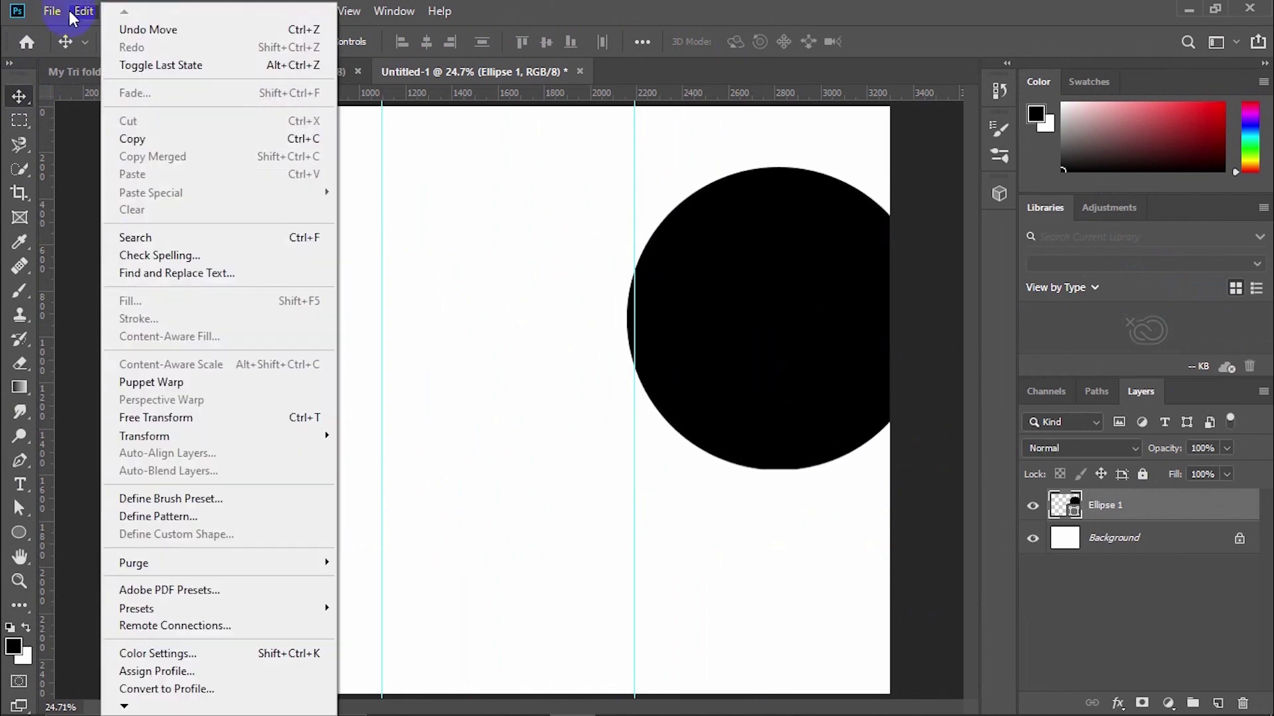
pyautogui.click(640, 365)
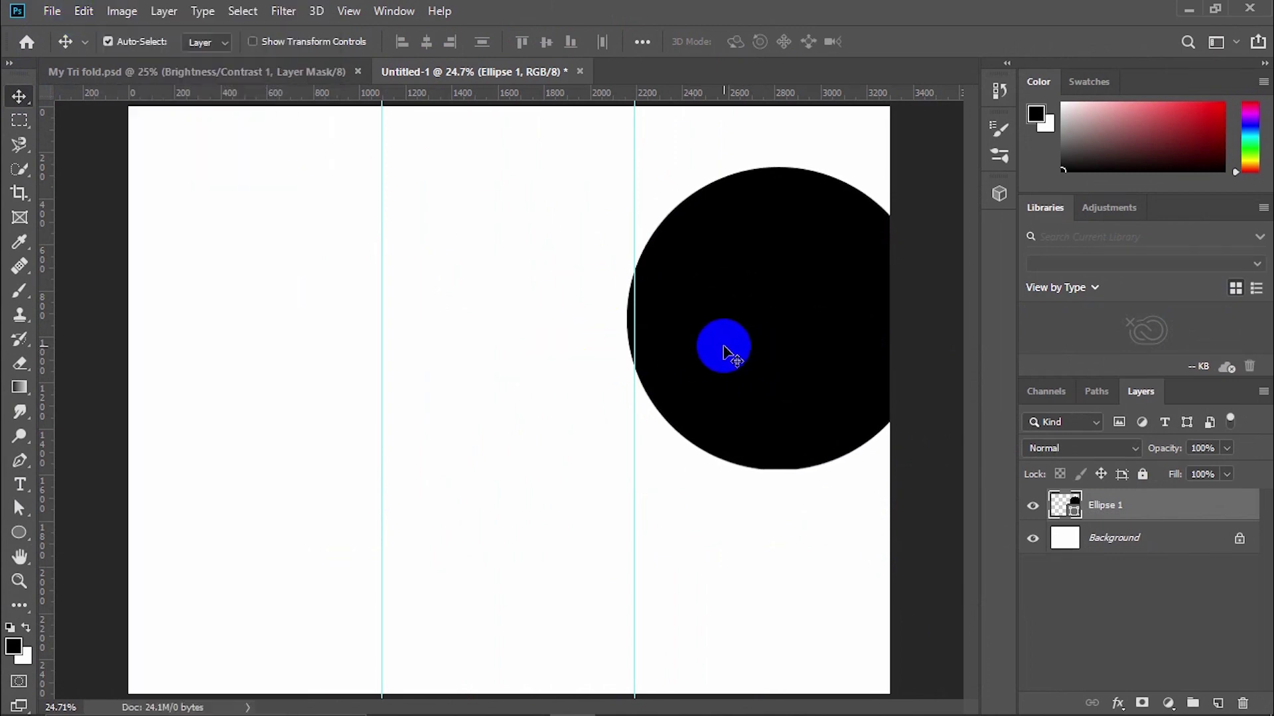
pyautogui.click(83, 12)
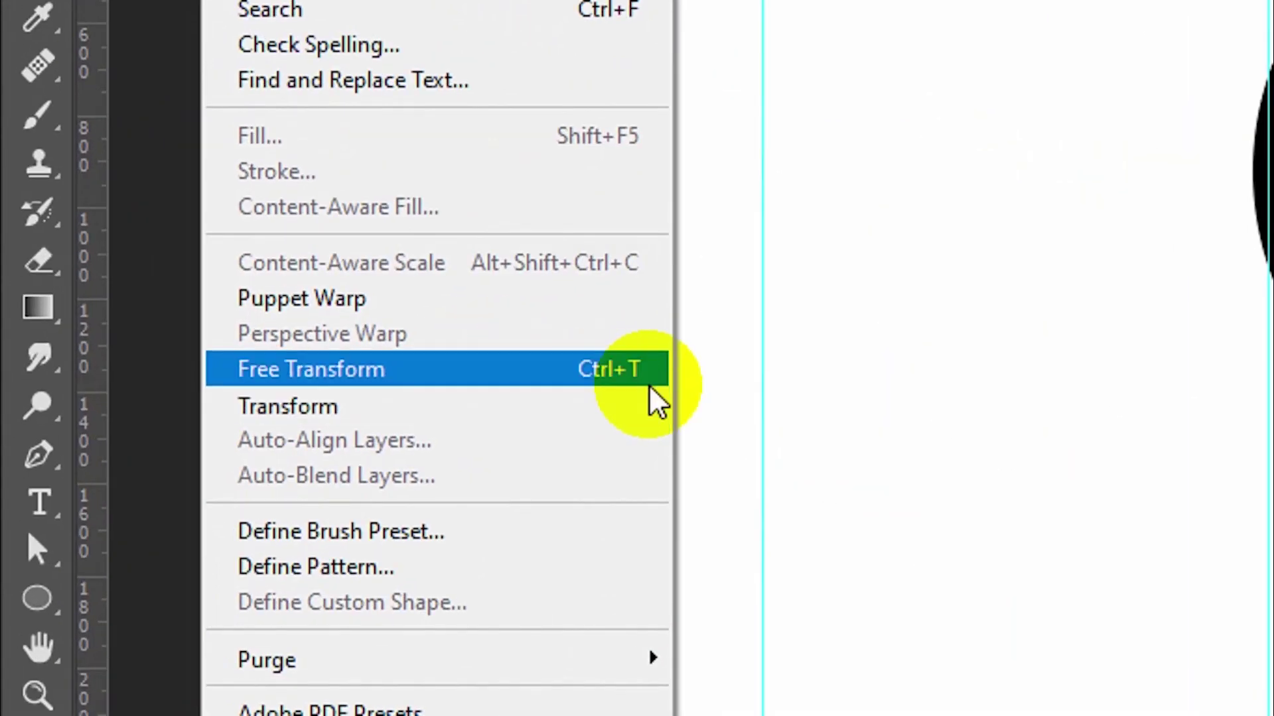
# - Scale the circle down to 79.22%, reposition it on the right panel, and duplicate it as Ellipse 1 copy
pyautogui.click(670, 388)
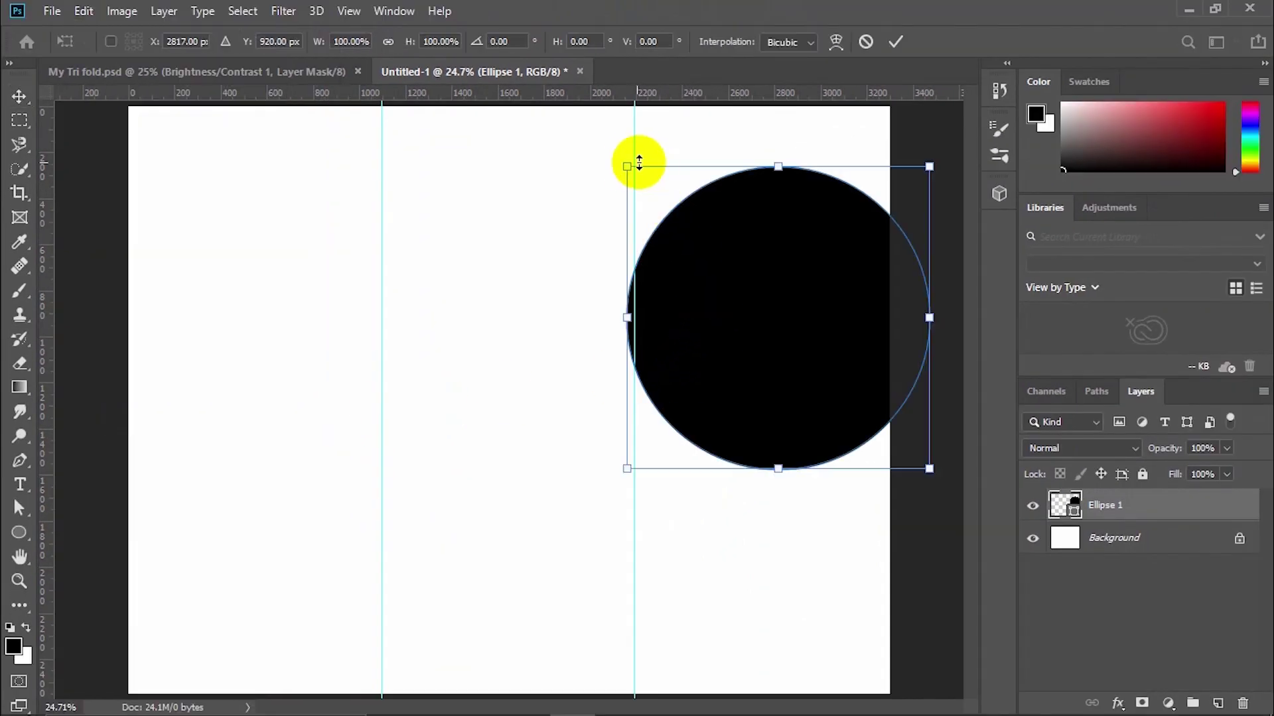
pyautogui.moveTo(631, 162); pyautogui.dragTo(670, 250)
pyautogui.moveTo(746, 340); pyautogui.dragTo(783, 283)
pyautogui.click(896, 41)
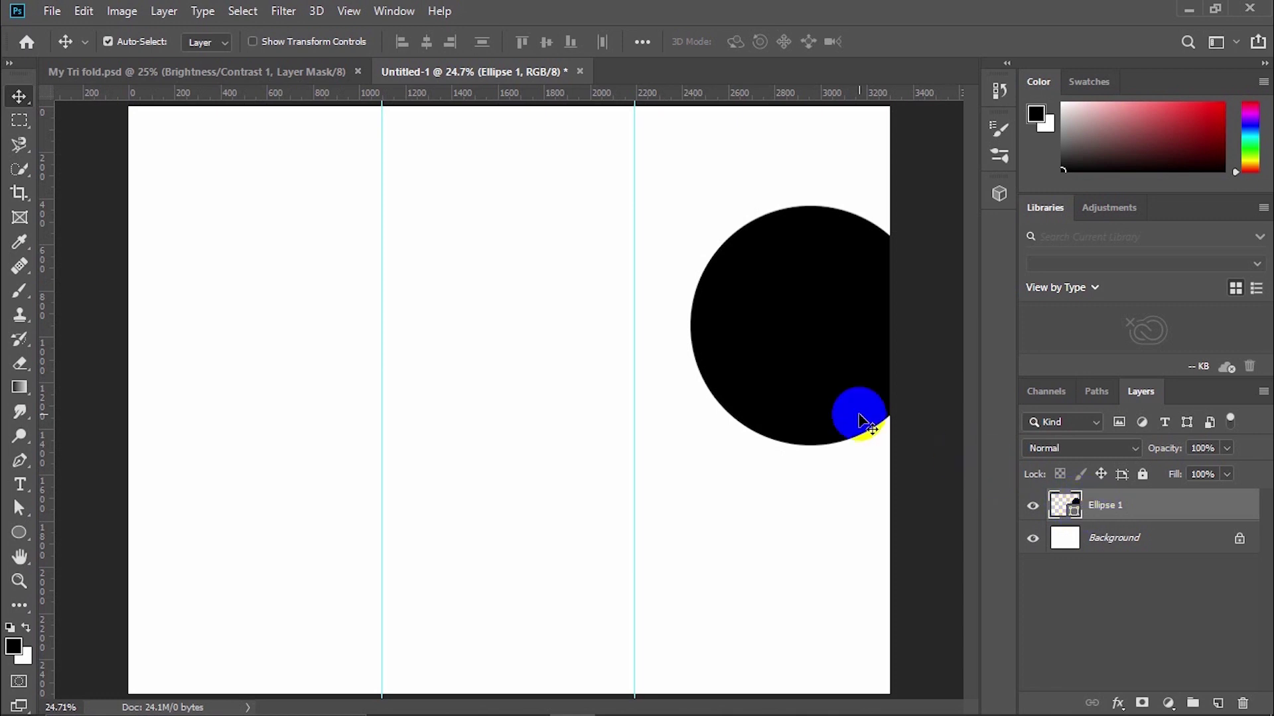
pyautogui.moveTo(1137, 521); pyautogui.dragTo(1137, 532)
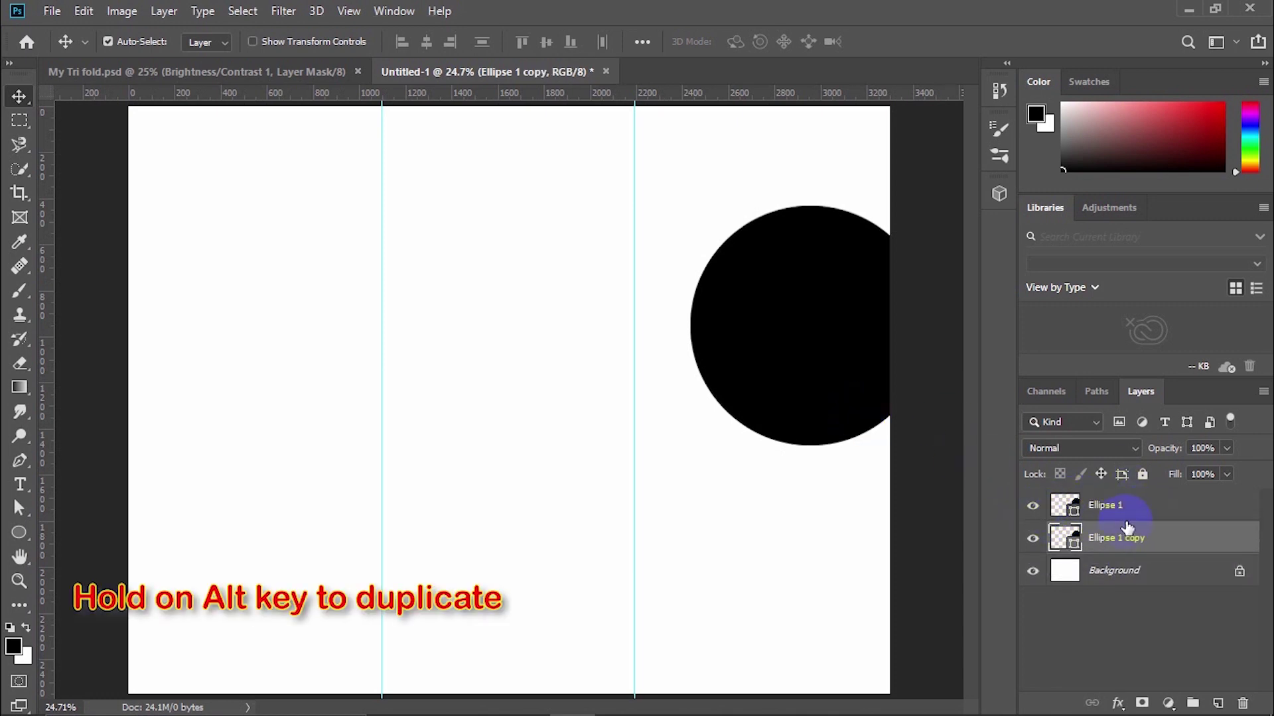
# - Change the Ellipse 1 circle's fill colour to red
pyautogui.click(1062, 519)
pyautogui.doubleClick(1062, 518)
pyautogui.moveTo(691, 423); pyautogui.dragTo(755, 367)
pyautogui.click(923, 338)
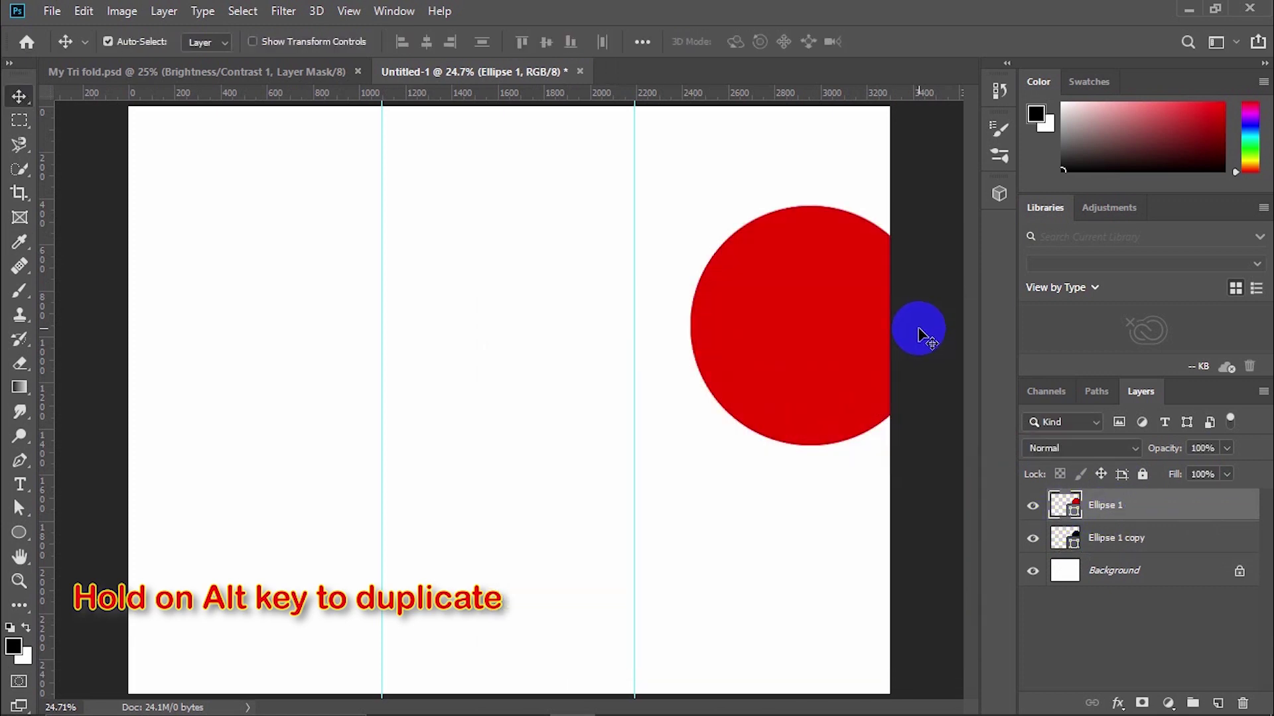
# - Enlarge the black Ellipse 1 copy to 107.01% as a ring, then duplicate it as Ellipse 1 copy 2
pyautogui.click(1120, 539)
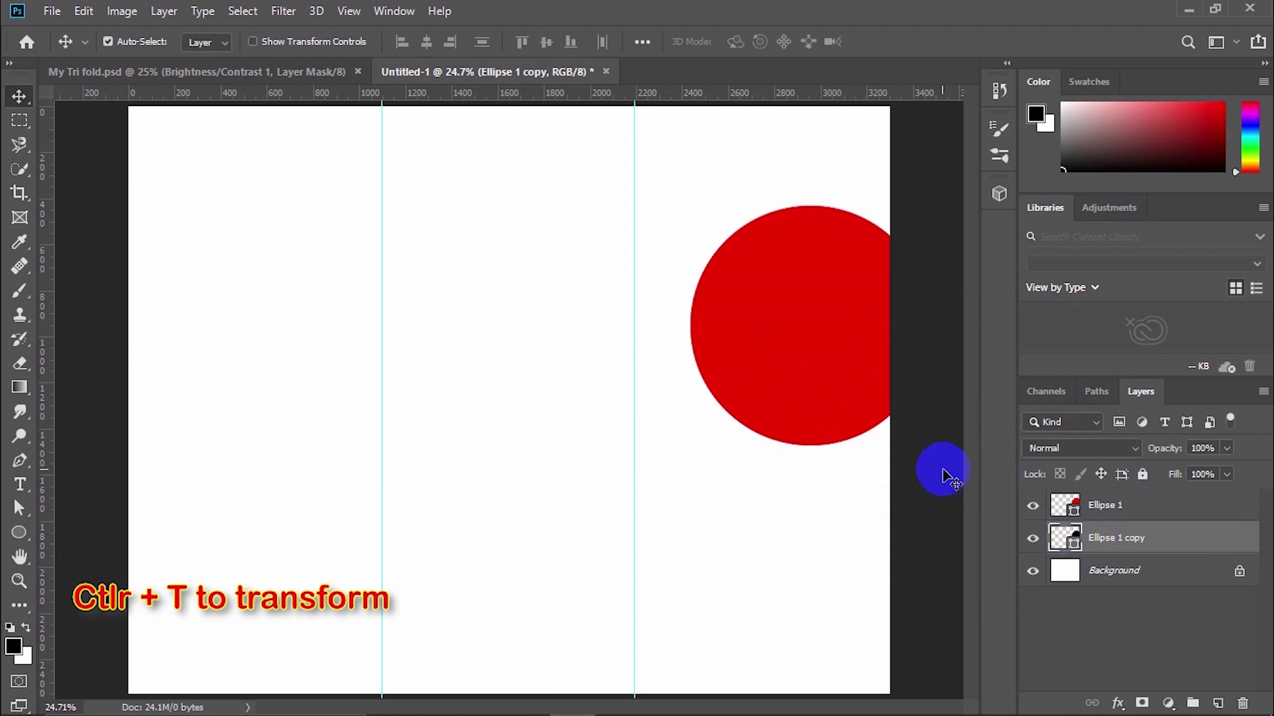
pyautogui.hotkey('ctrl', 't')
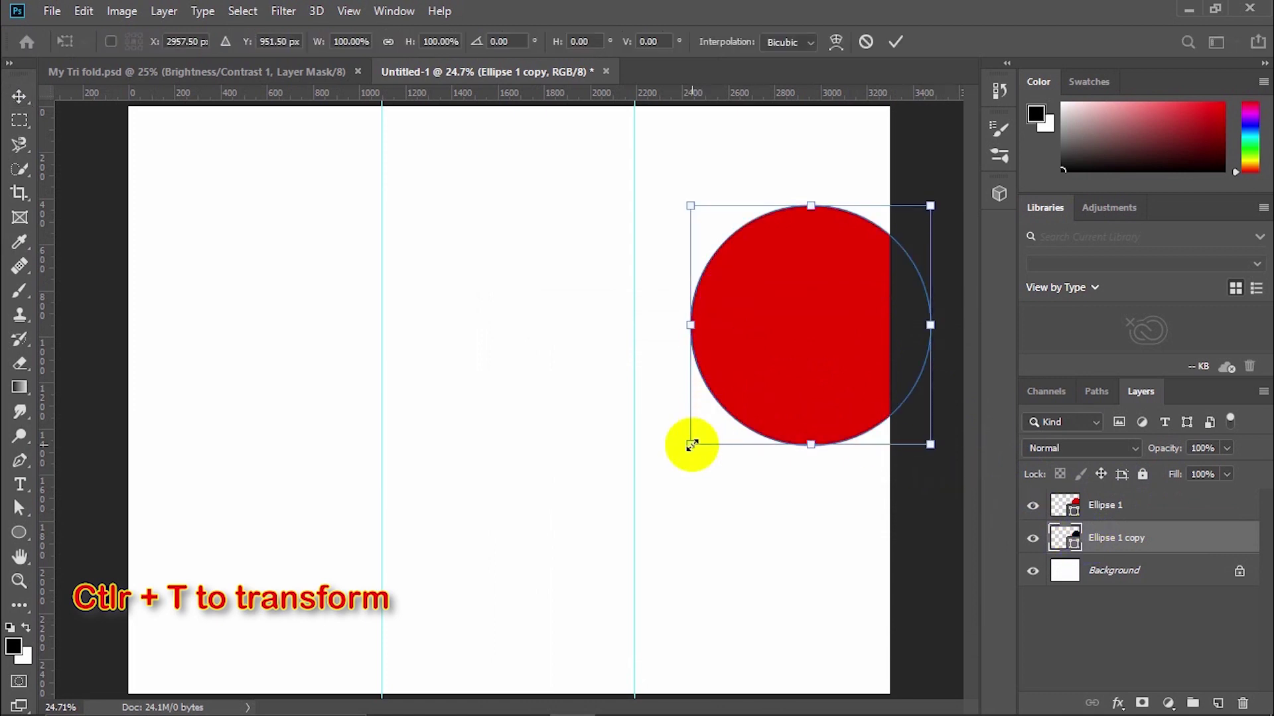
pyautogui.moveTo(691, 445); pyautogui.dragTo(680, 448)
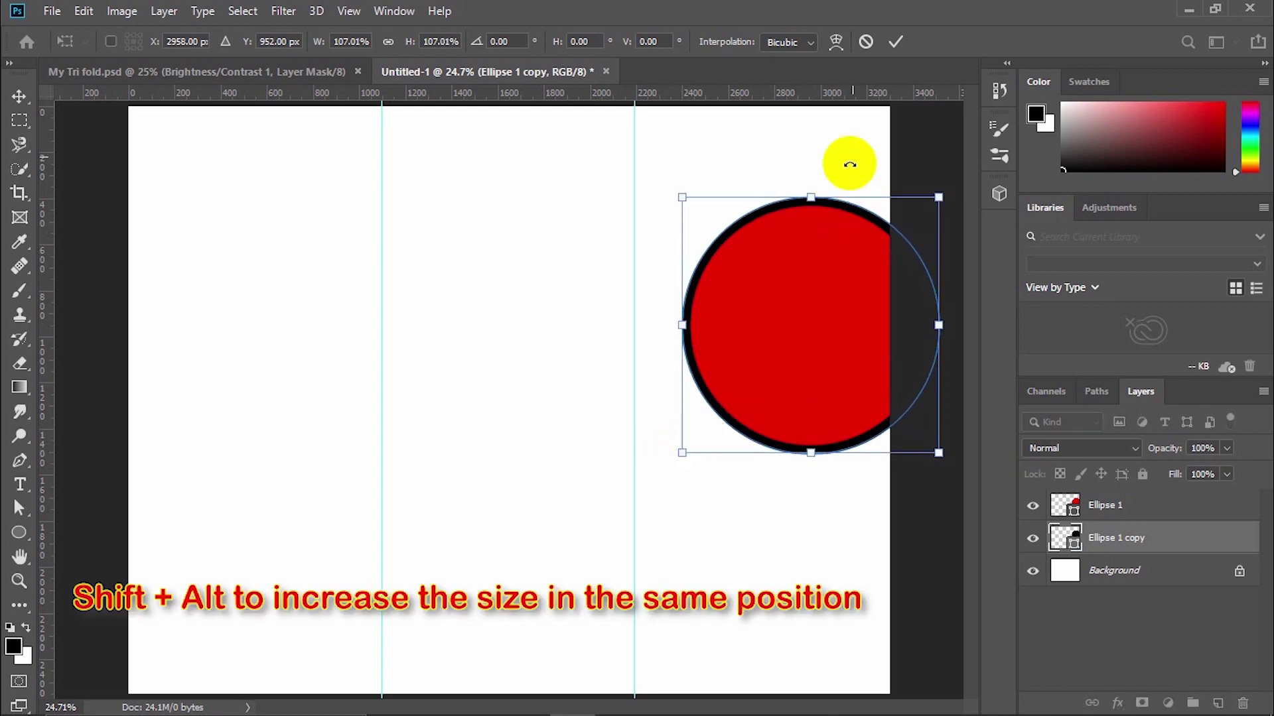
pyautogui.click(896, 41)
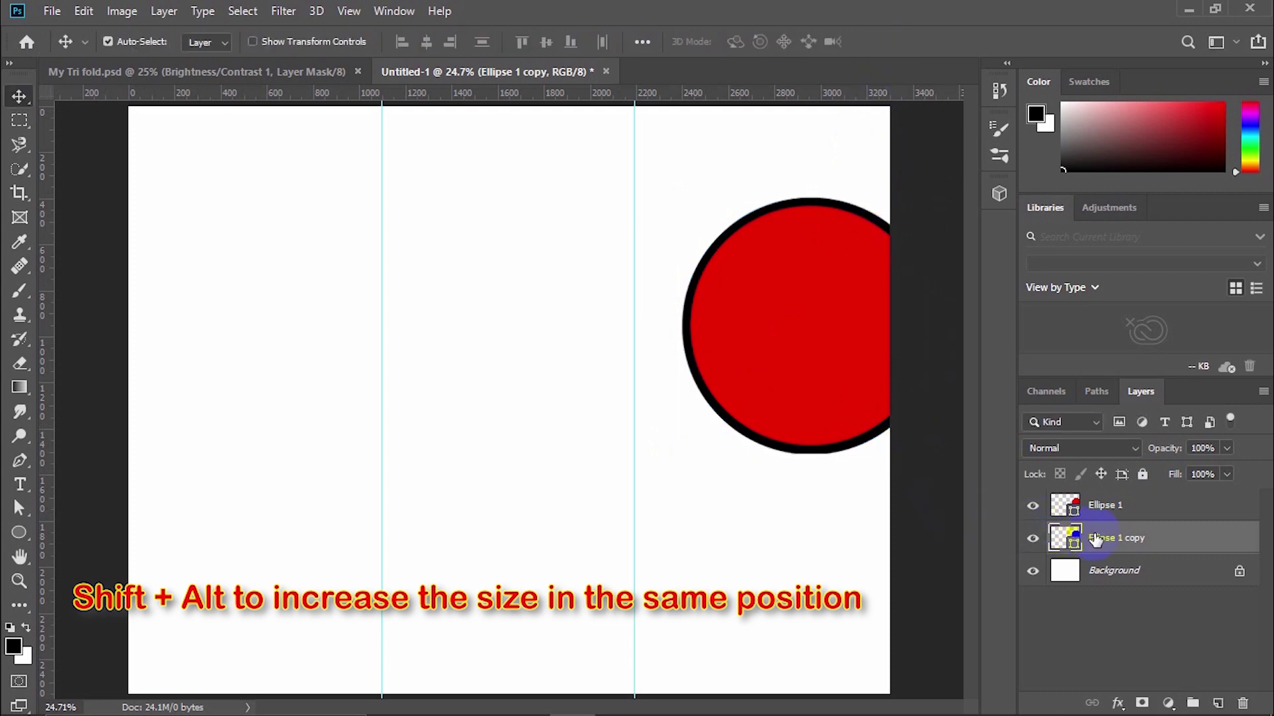
pyautogui.moveTo(1096, 539); pyautogui.dragTo(1099, 565)
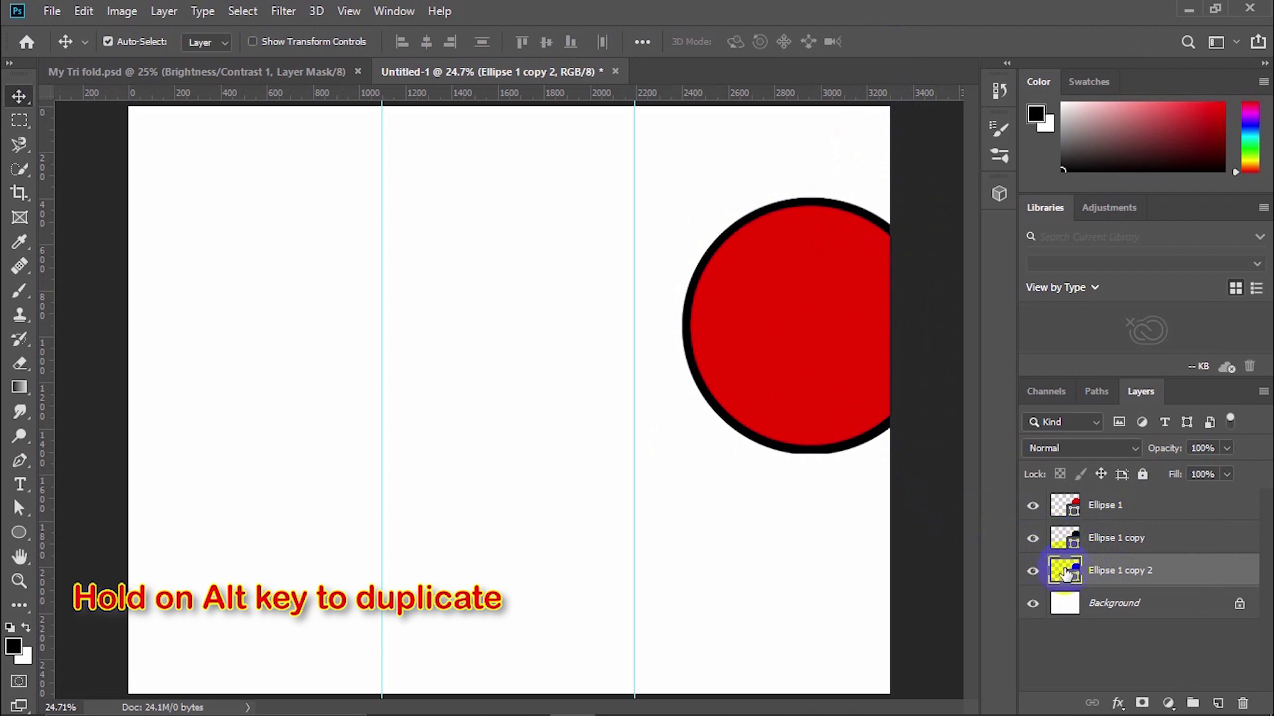
# - Fill Ellipse 1 copy 2 with saturated green and enlarge it into an outer ring
pyautogui.doubleClick(1065, 573)
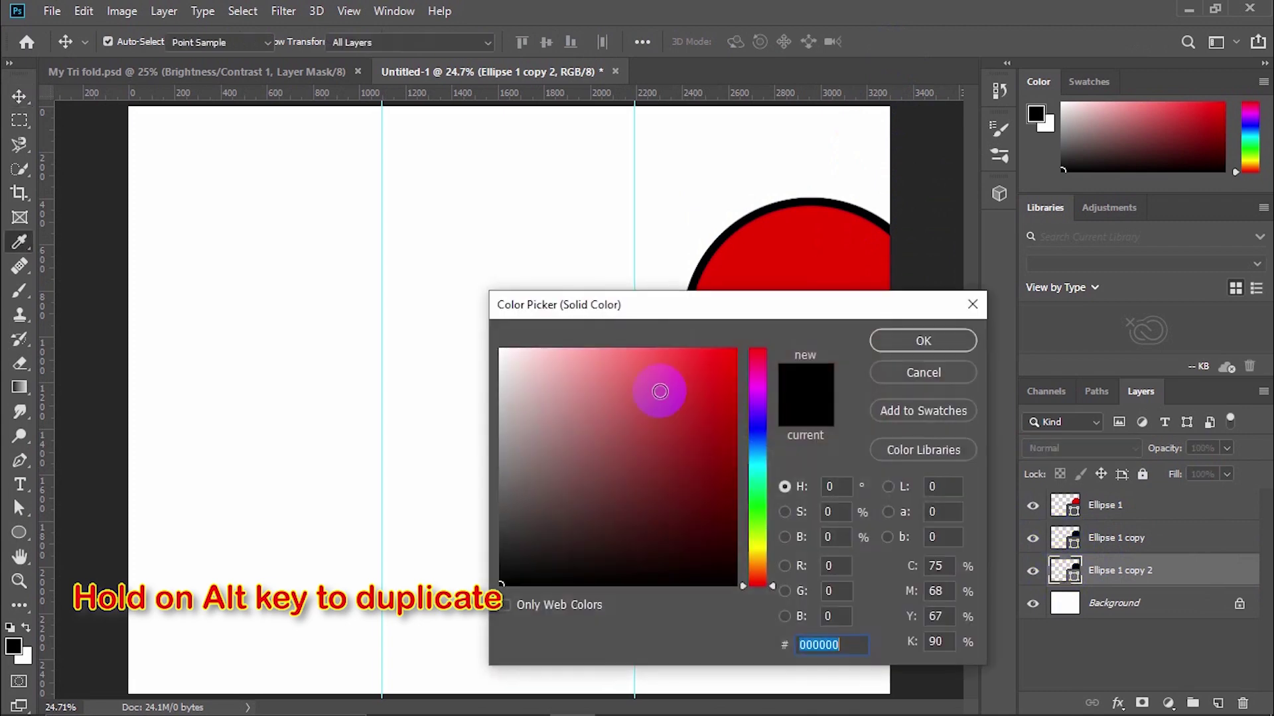
pyautogui.click(761, 477)
pyautogui.click(712, 426)
pyautogui.moveTo(713, 426); pyautogui.dragTo(739, 412)
pyautogui.click(945, 343)
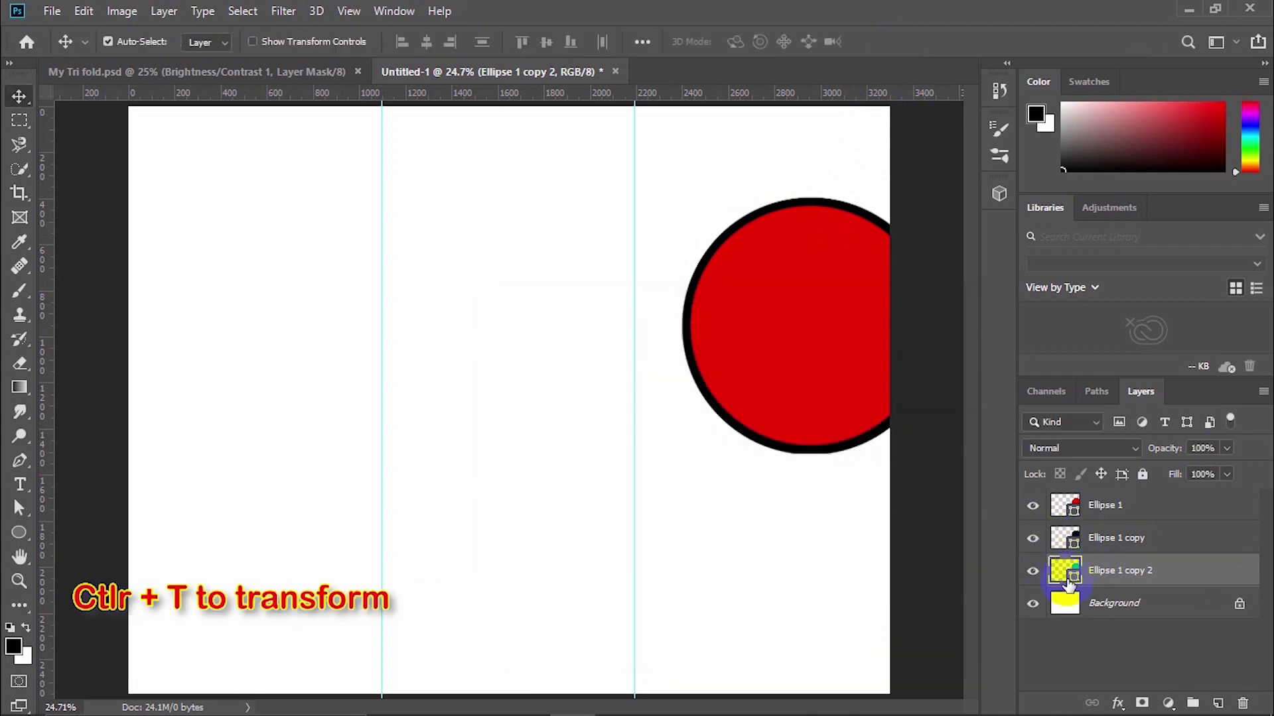
pyautogui.hotkey('ctrl', 't')
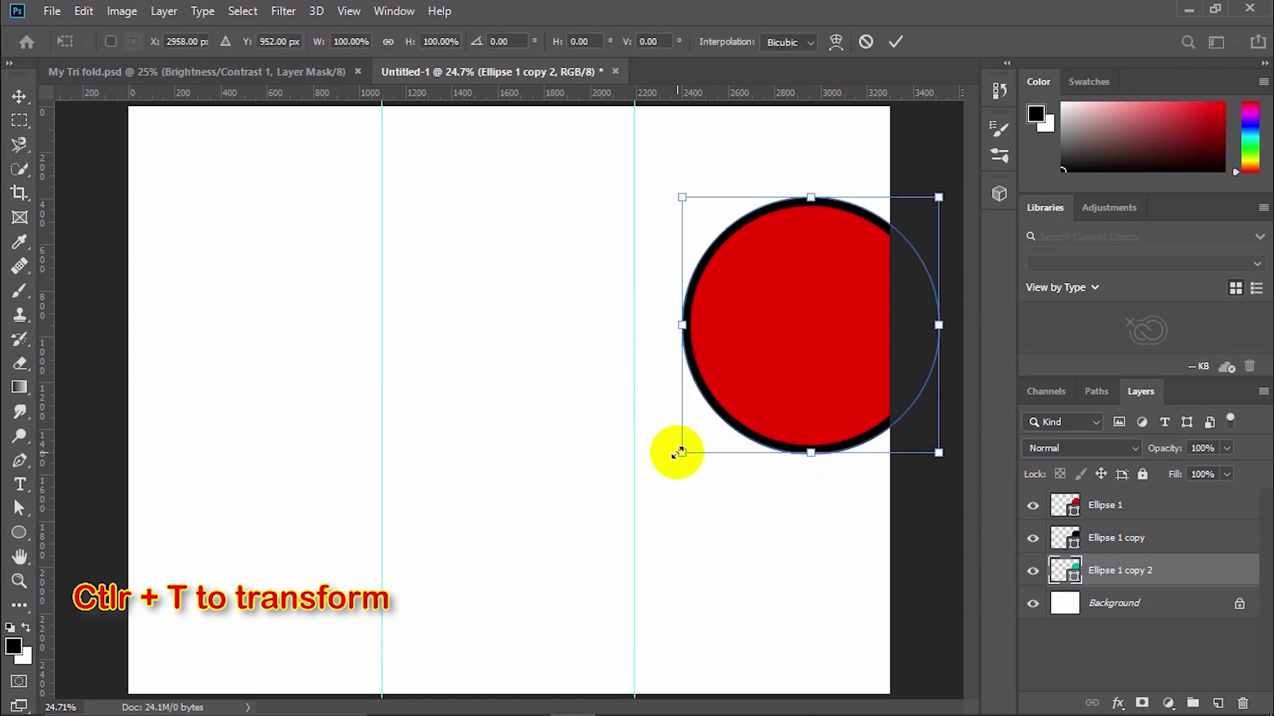
pyautogui.moveTo(678, 454)
pyautogui.mouseDown()
pyautogui.moveTo(663, 456)
pyautogui.moveTo(674, 459)
pyautogui.mouseUp()
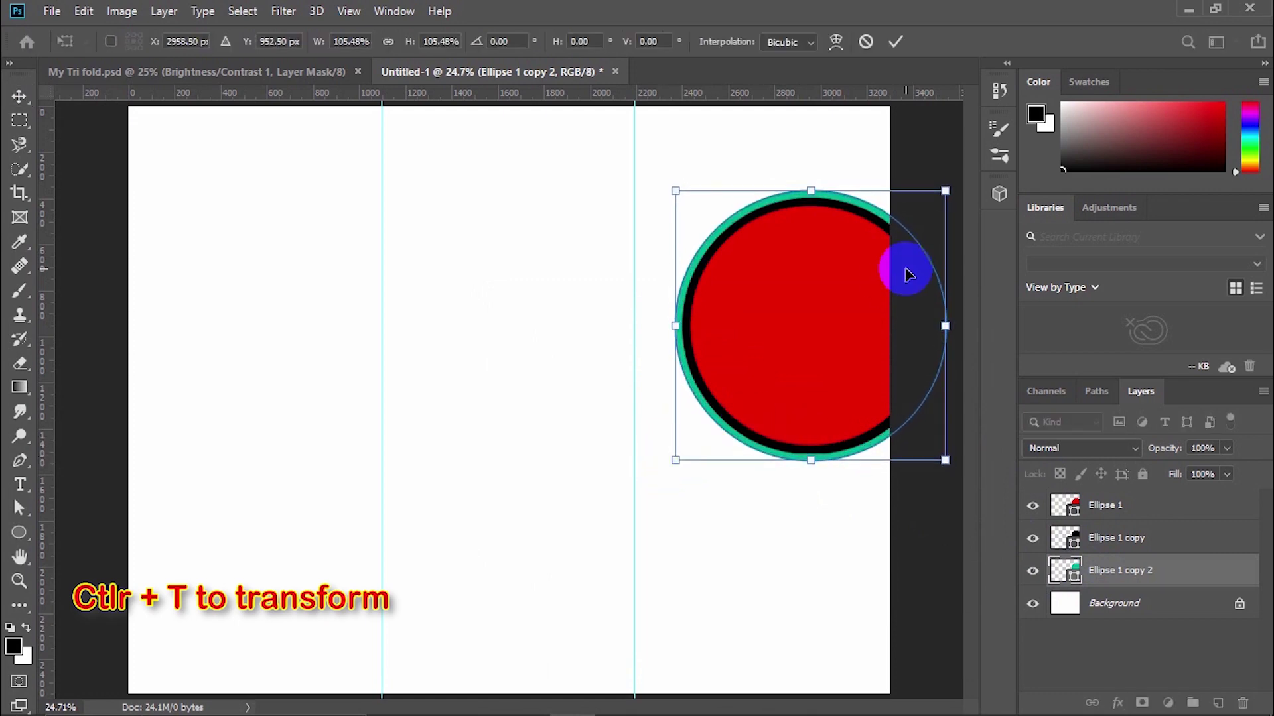
pyautogui.click(897, 42)
# - Scale all three circle layers up together to about 111%
pyautogui.keyDown('shift'); pyautogui.click(1126, 517); pyautogui.keyUp('shift')
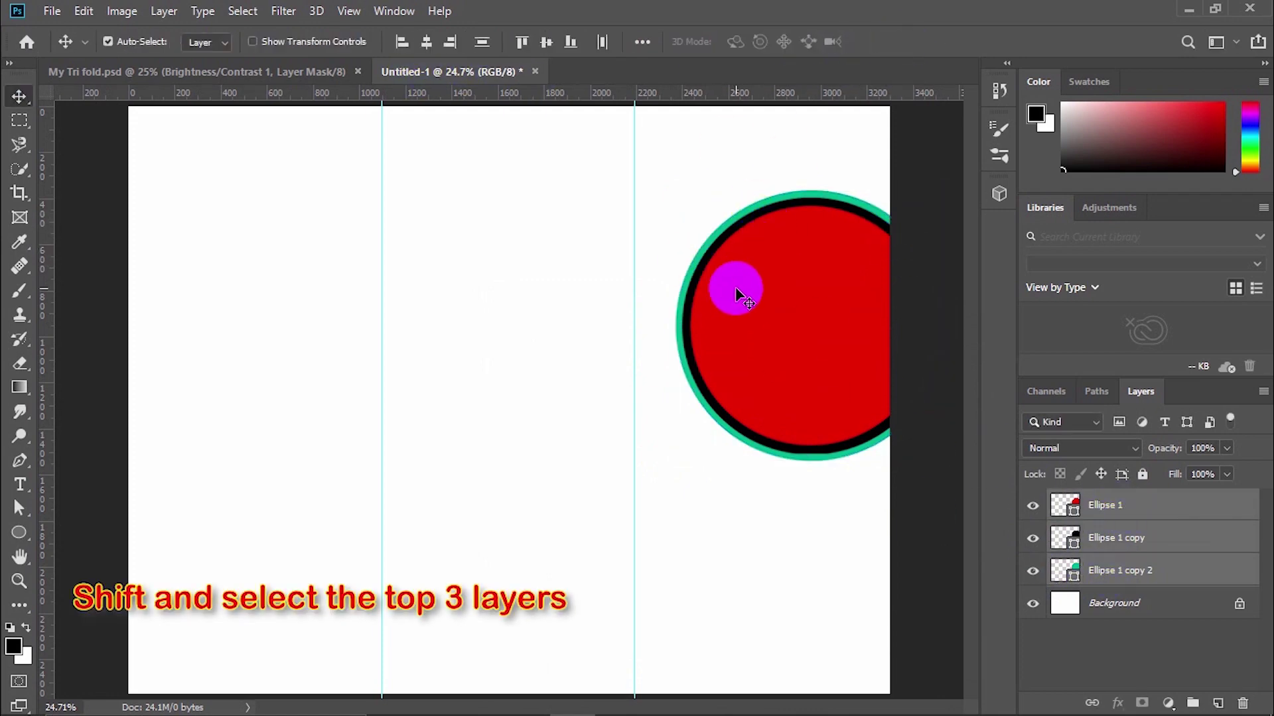
pyautogui.hotkey('ctrl', 't')
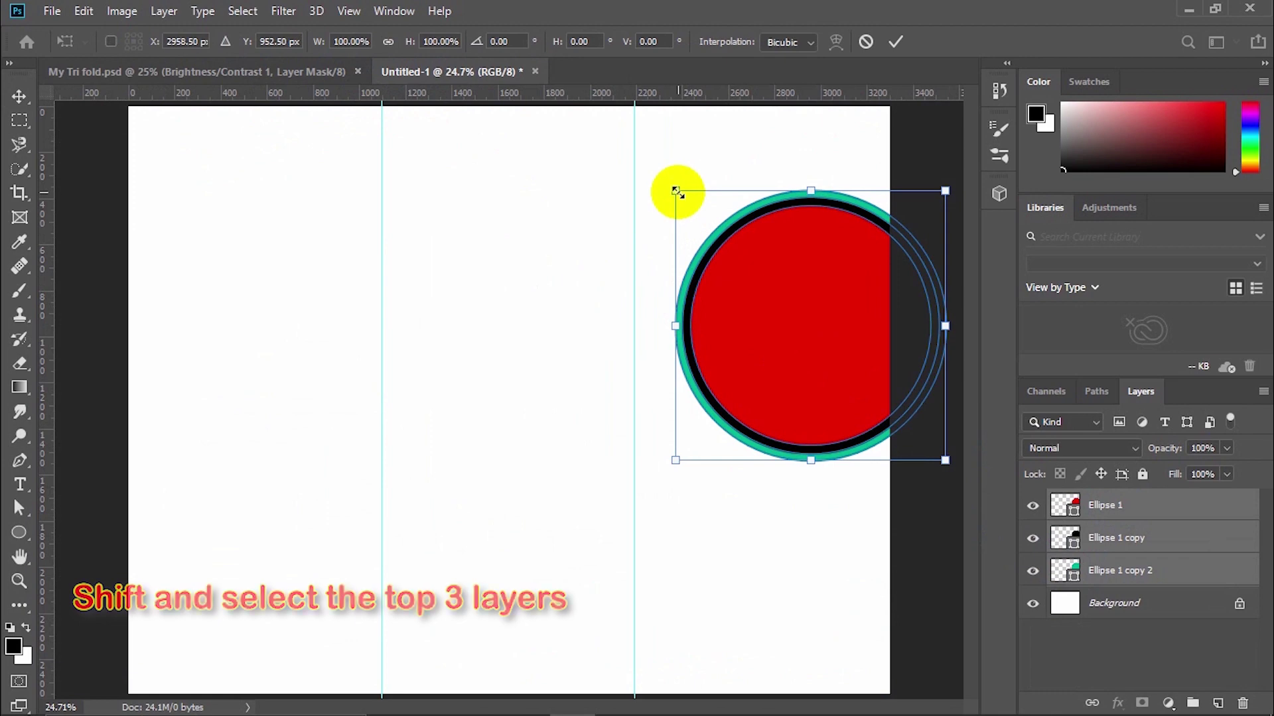
pyautogui.moveTo(676, 191); pyautogui.dragTo(660, 175)
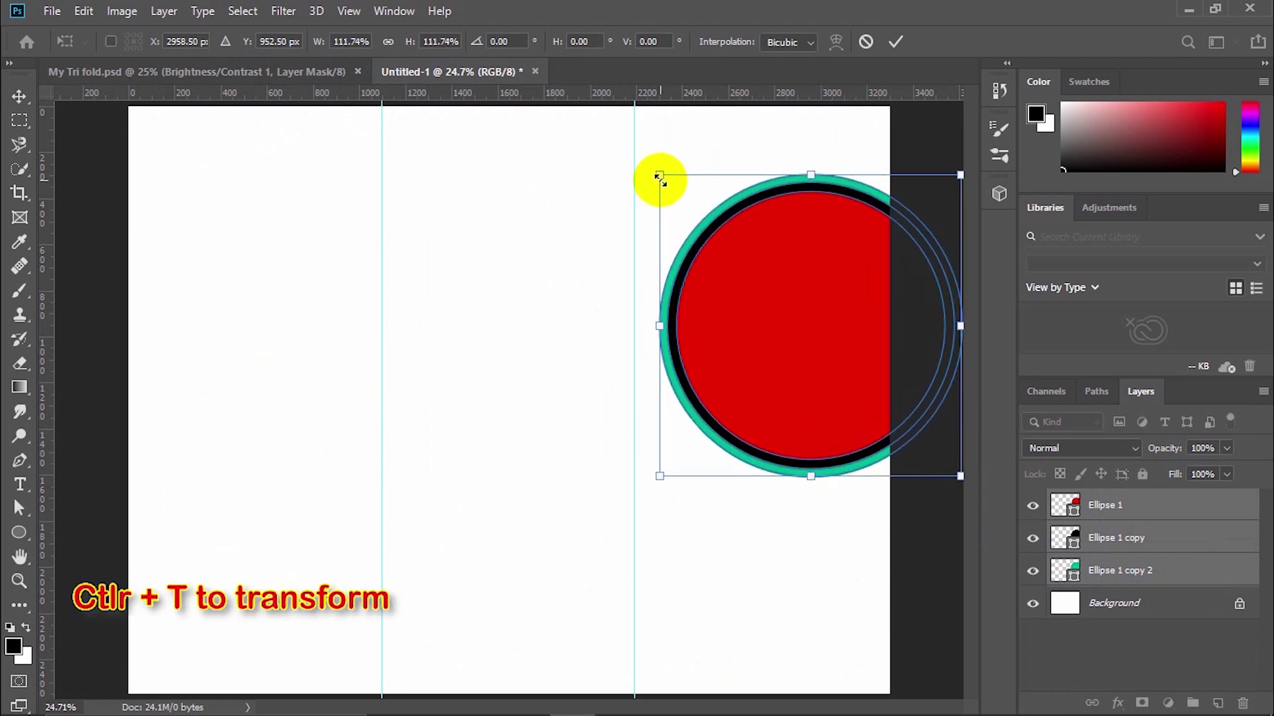
pyautogui.click(895, 43)
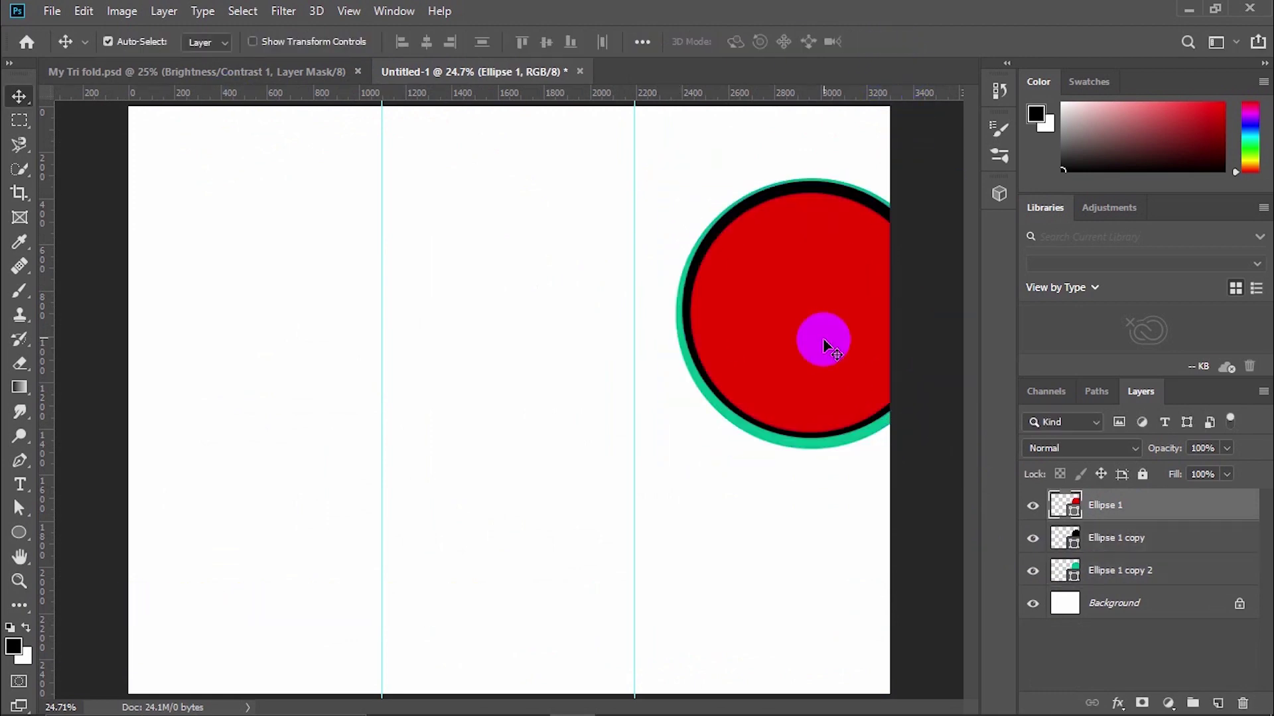
pyautogui.click(52, 12)
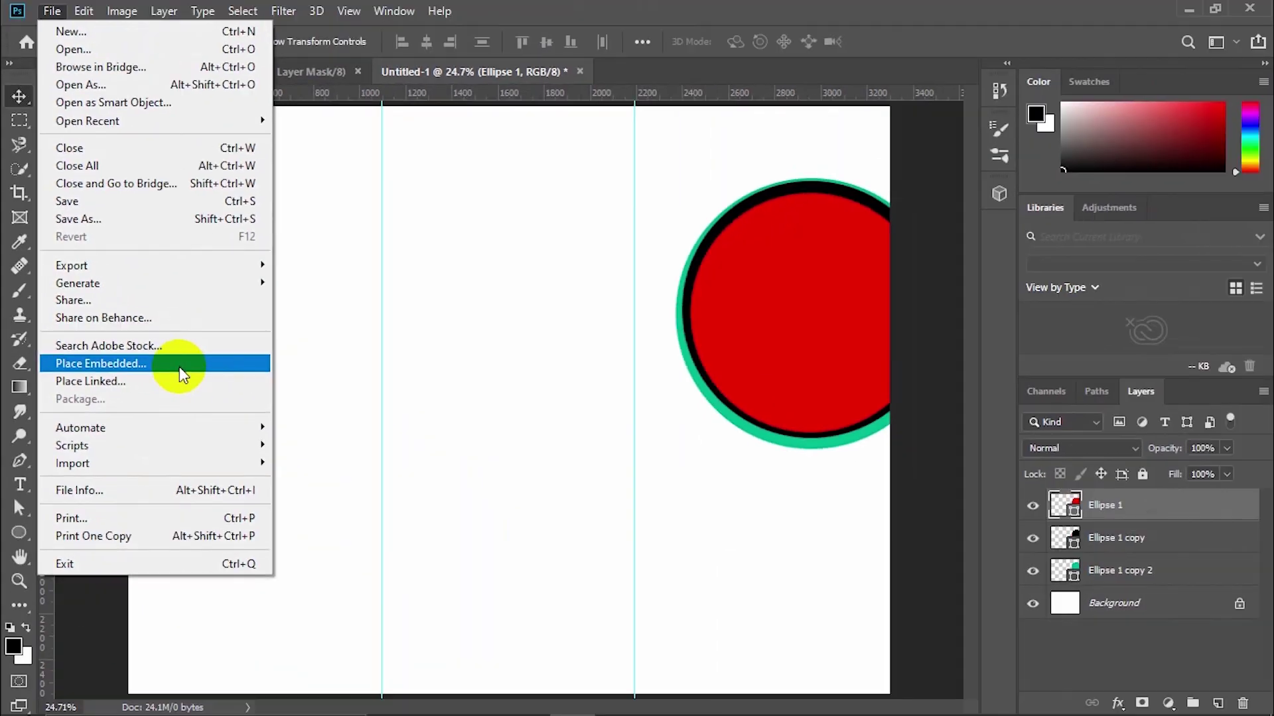
# - Place team-player-work-696x462 from Pictures as embedded, shrunk and moved onto the red circle
pyautogui.click(359, 362)
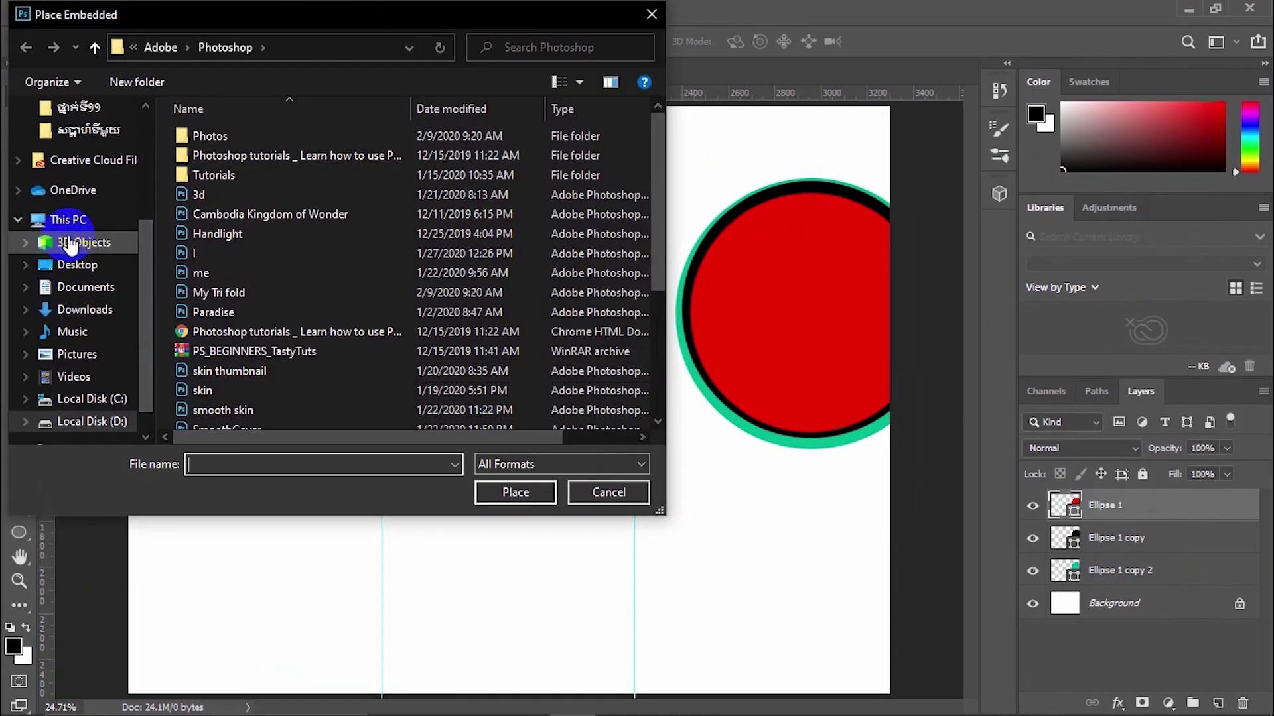
pyautogui.click(80, 354)
pyautogui.scroll(-10, 345, 266)
pyautogui.click(332, 256)
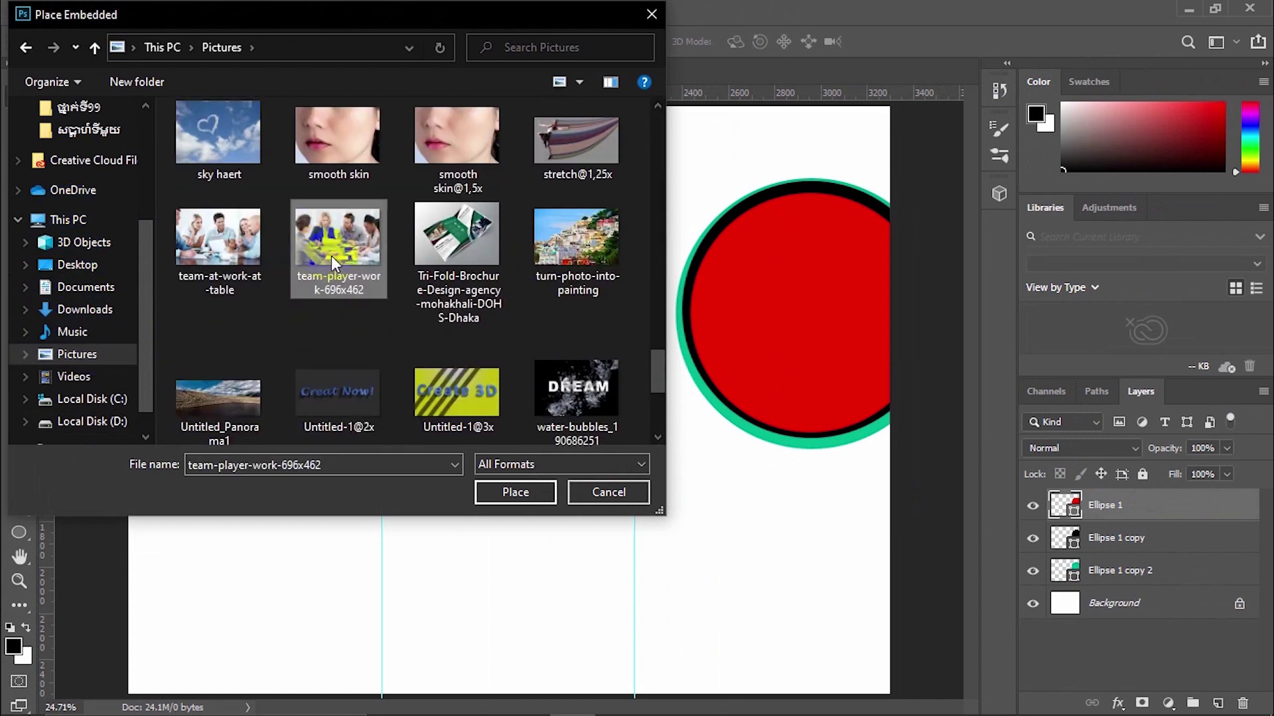
pyautogui.click(531, 495)
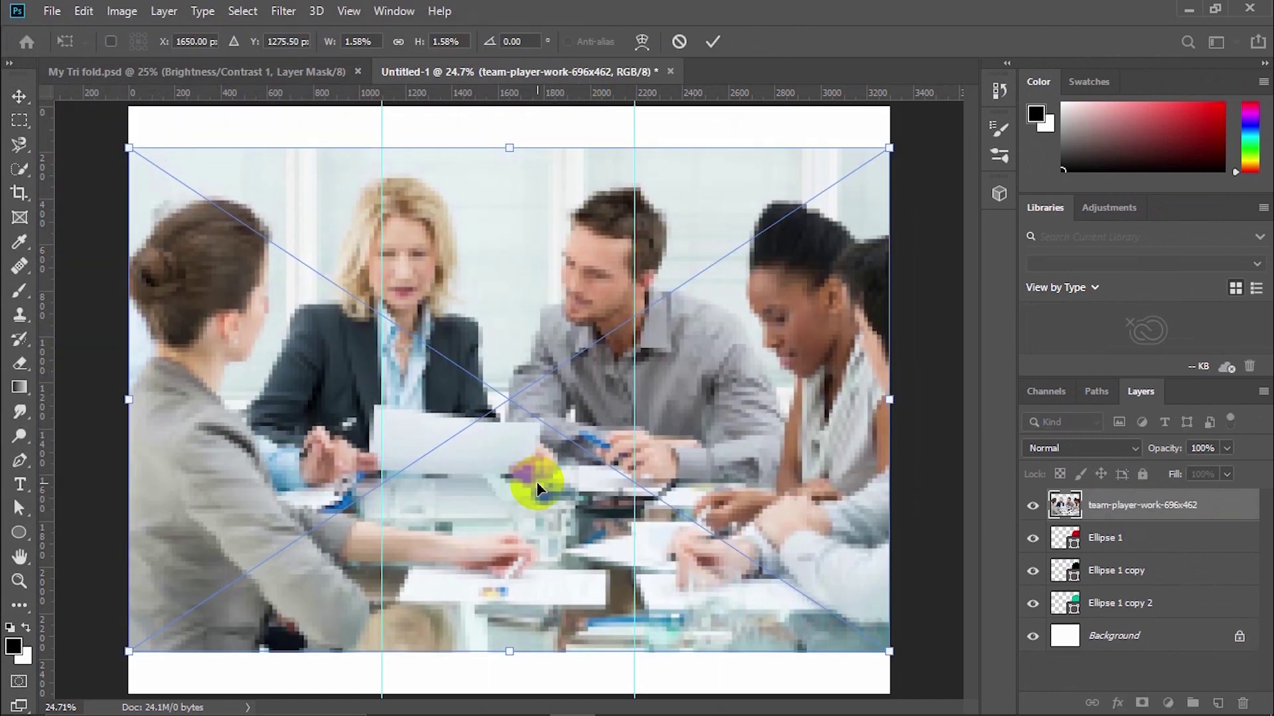
pyautogui.moveTo(890, 148); pyautogui.dragTo(483, 420)
pyautogui.moveTo(350, 457); pyautogui.dragTo(877, 220)
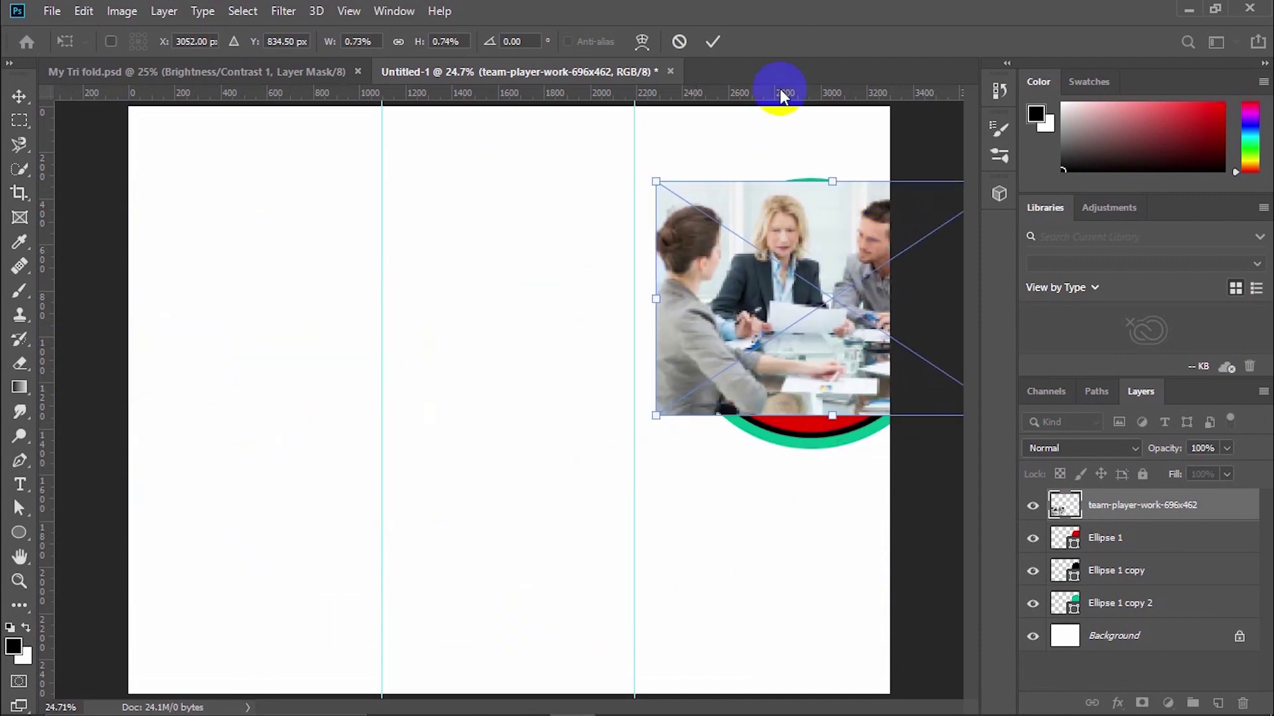
pyautogui.click(714, 42)
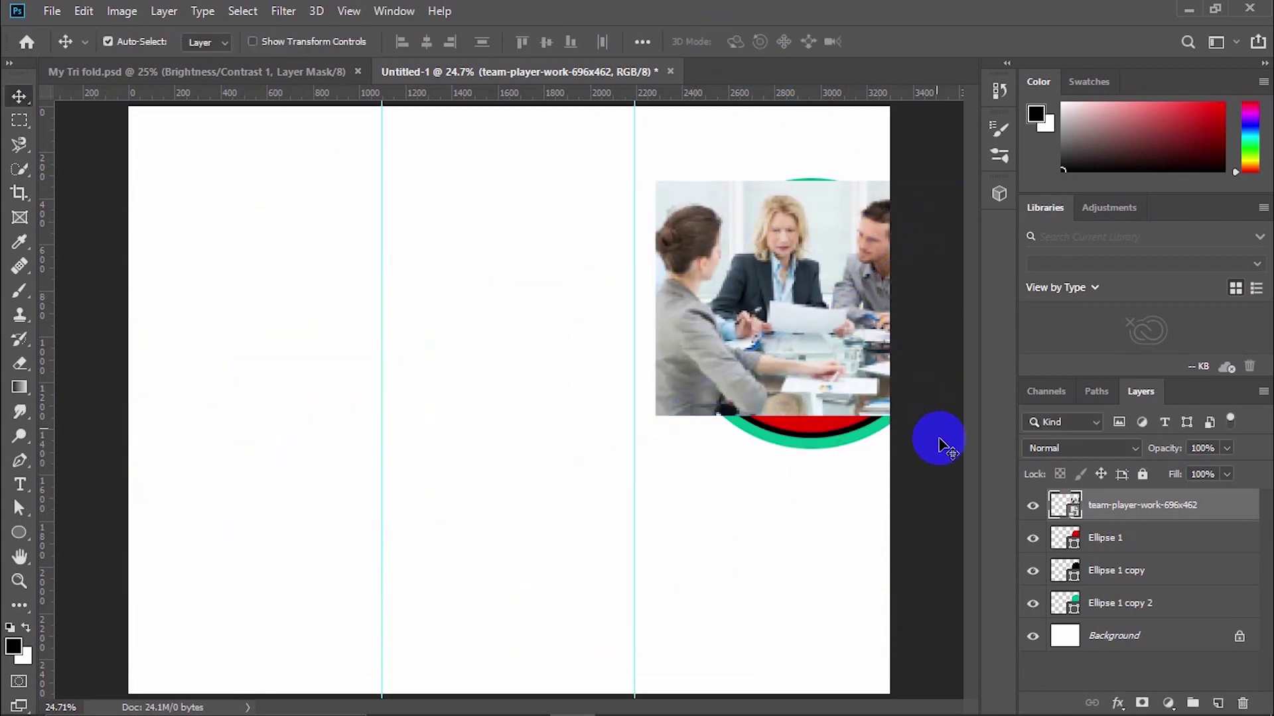
# - Clip the photo to the circle, then enlarge and shift it to frame the two people
pyautogui.rightClick(1101, 509)
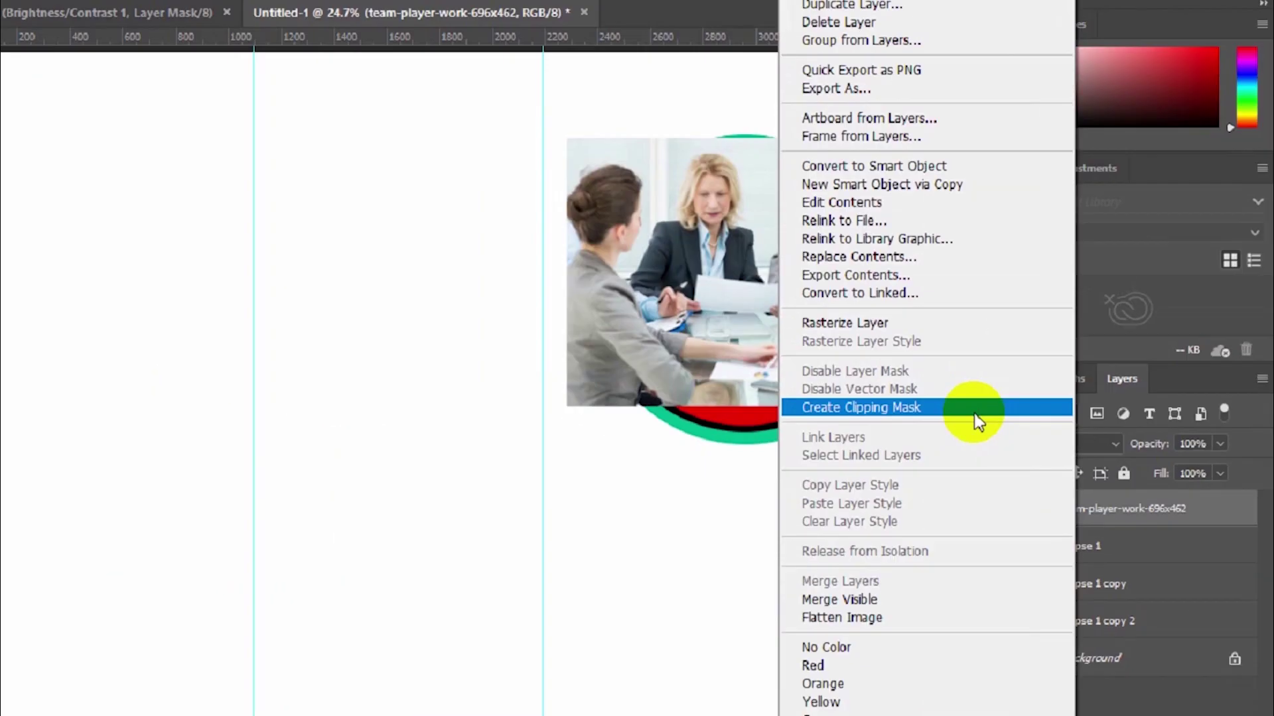
pyautogui.click(750, 358)
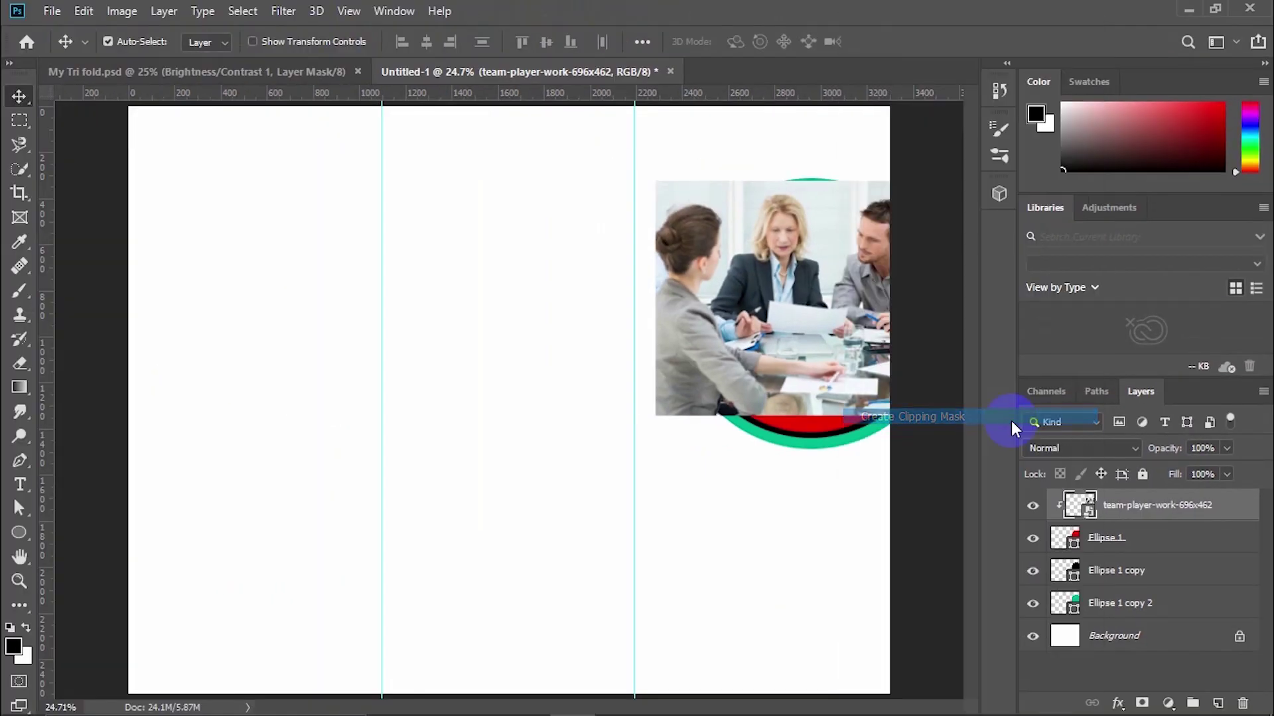
pyautogui.moveTo(823, 383); pyautogui.dragTo(795, 391)
pyautogui.hotkey('ctrl', 't')
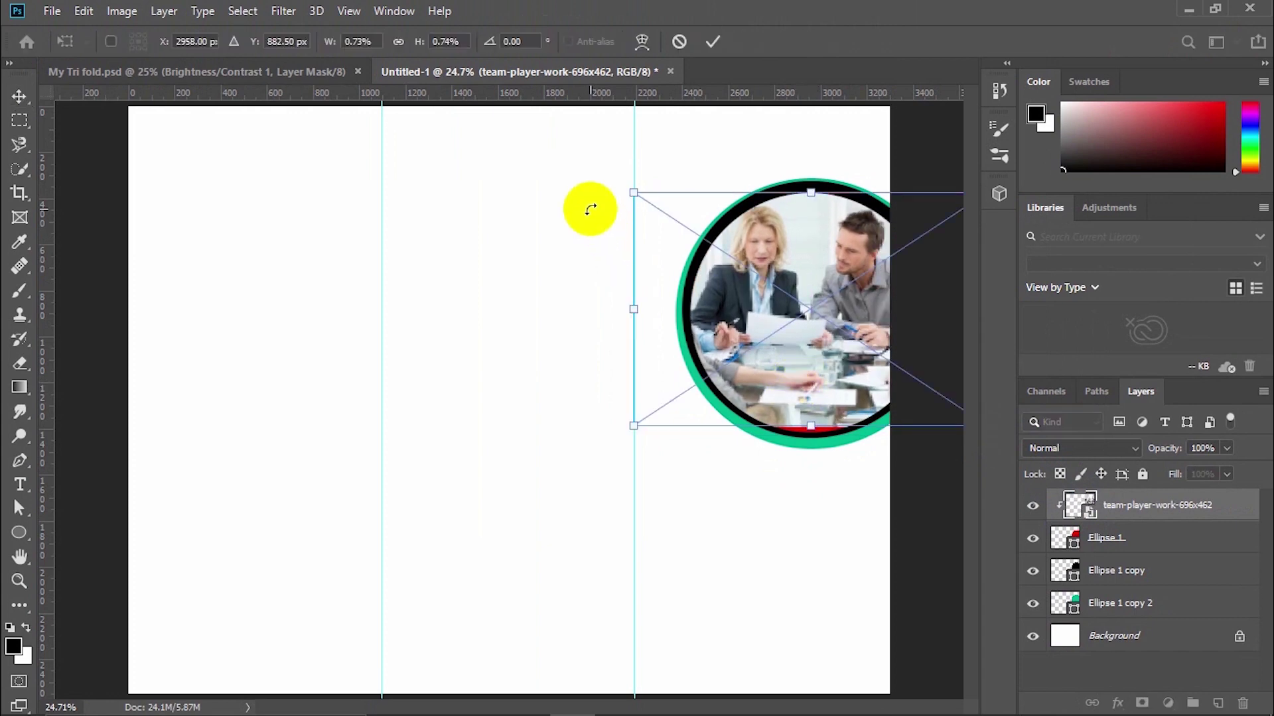
pyautogui.moveTo(627, 192); pyautogui.dragTo(597, 169)
pyautogui.moveTo(780, 249); pyautogui.dragTo(781, 268)
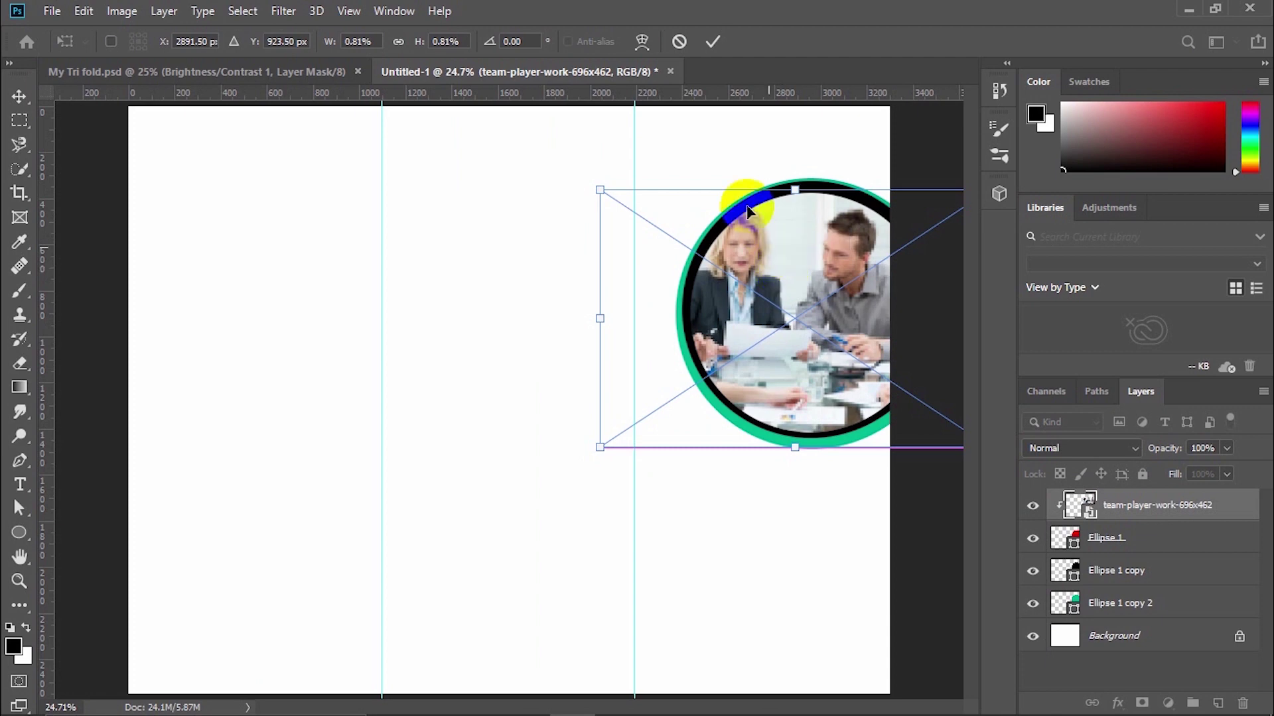
pyautogui.click(712, 41)
pyautogui.click(1034, 575)
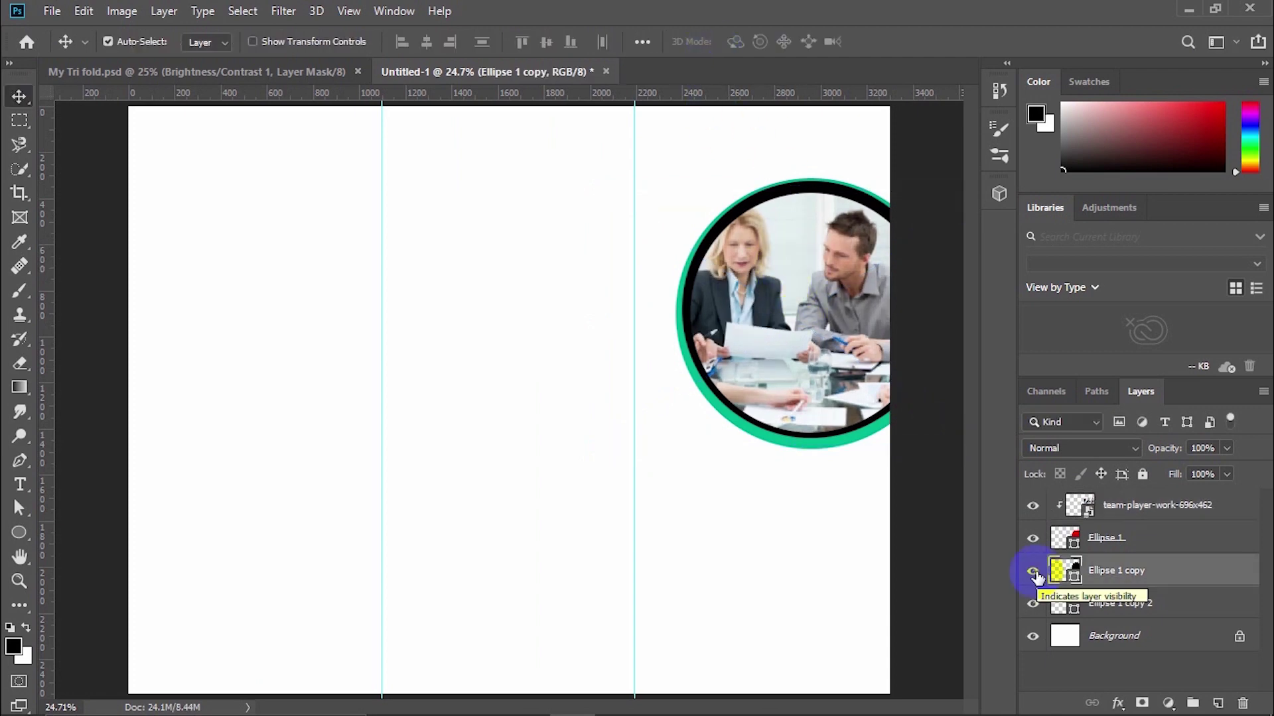
# - Add a Gradient Overlay to Ellipse 1 copy with a saturated blue left stop
pyautogui.click(1119, 704)
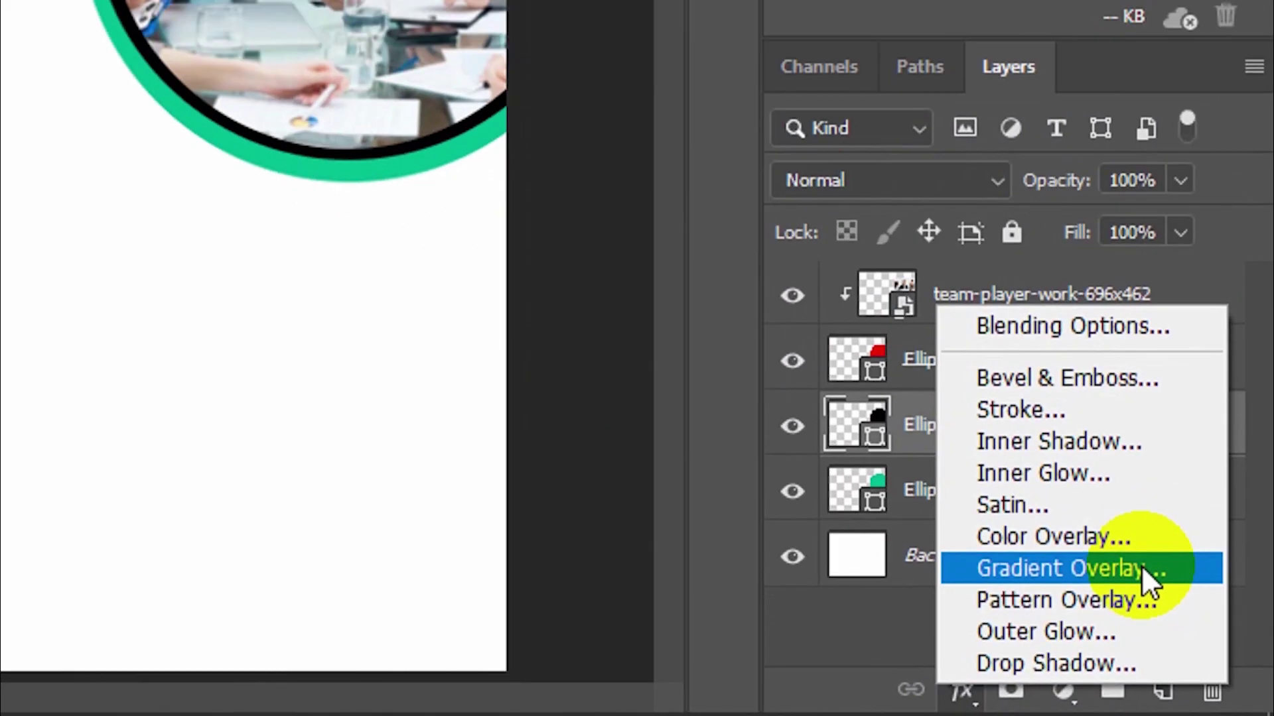
pyautogui.click(1159, 567)
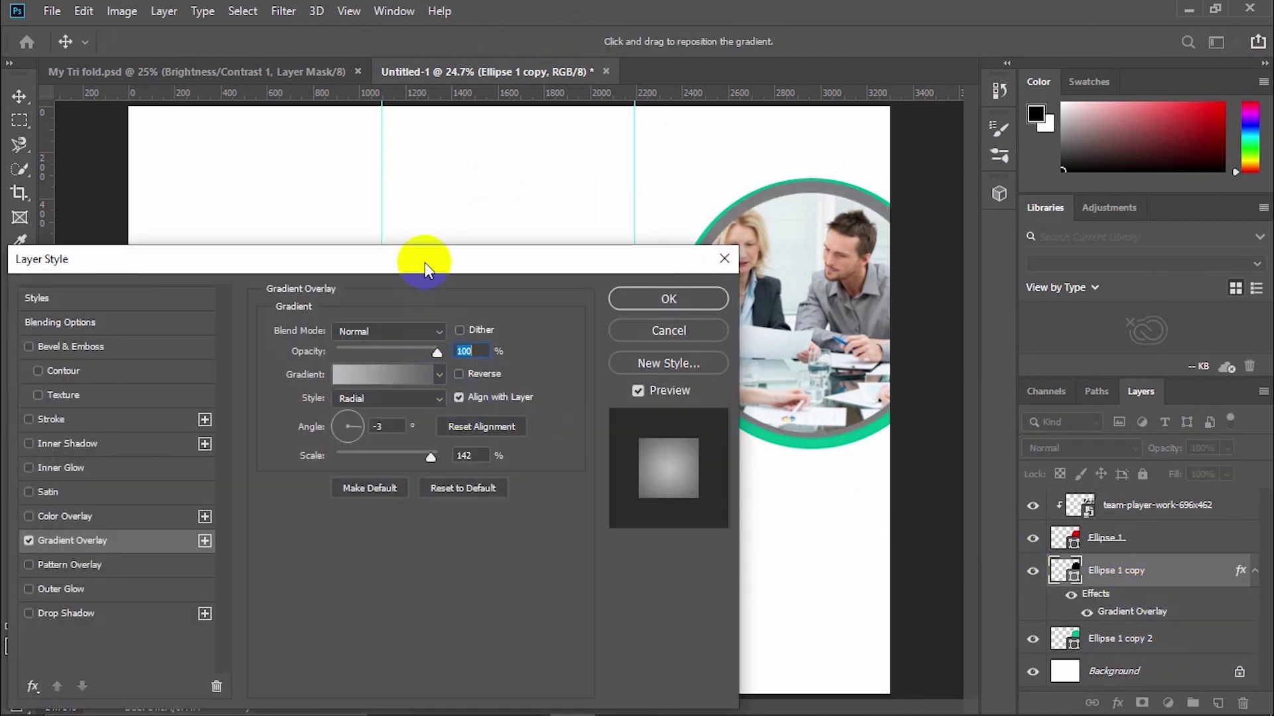
pyautogui.moveTo(424, 262); pyautogui.dragTo(367, 153)
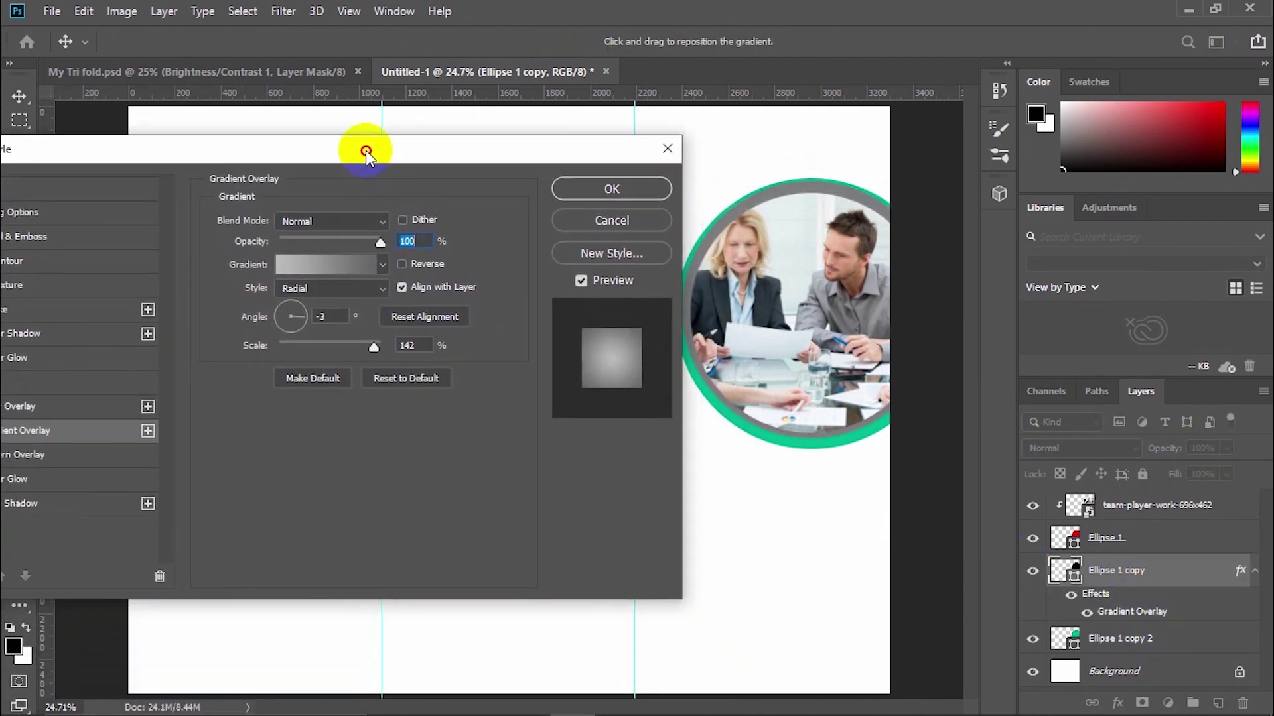
pyautogui.click(299, 274)
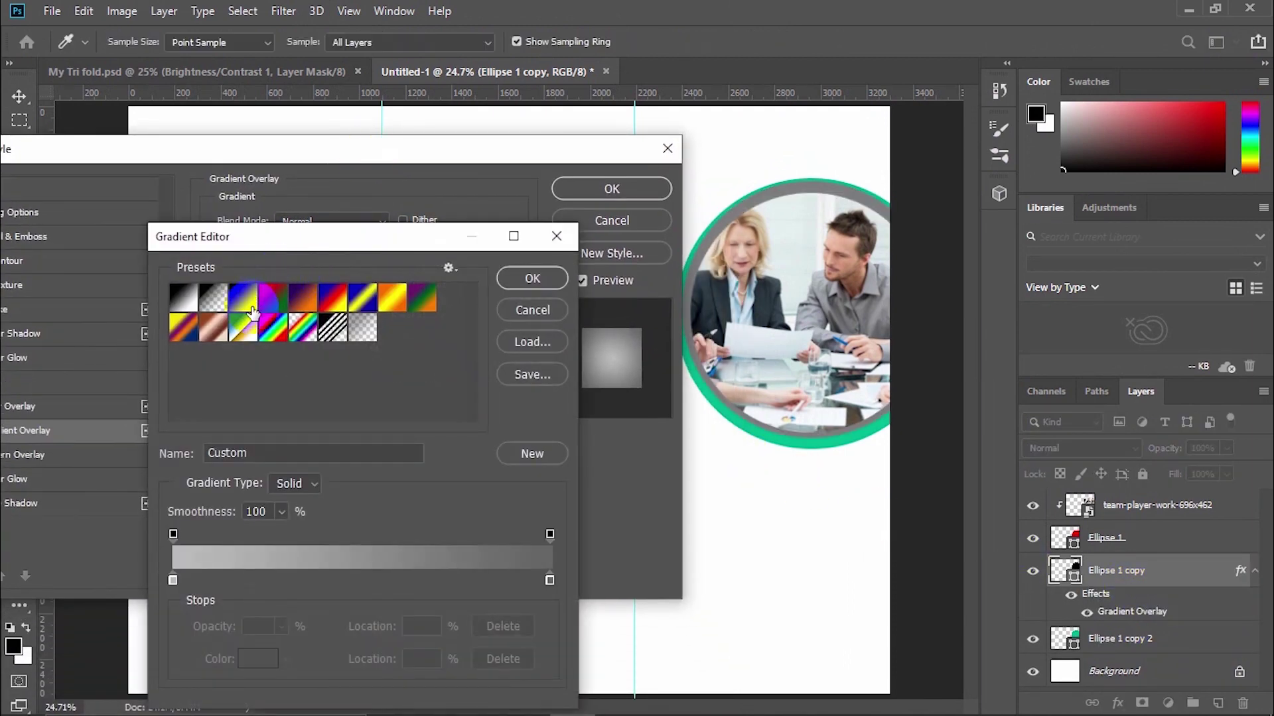
pyautogui.doubleClick(173, 581)
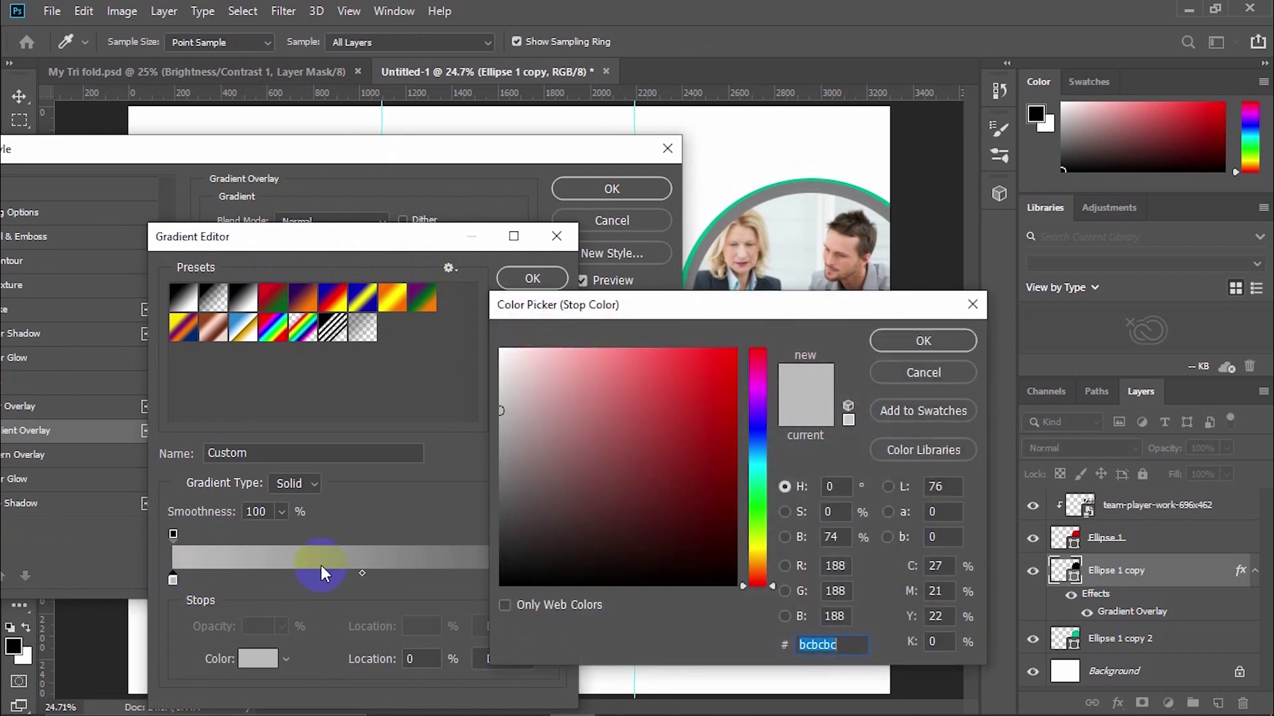
pyautogui.moveTo(804, 304); pyautogui.dragTo(509, 330)
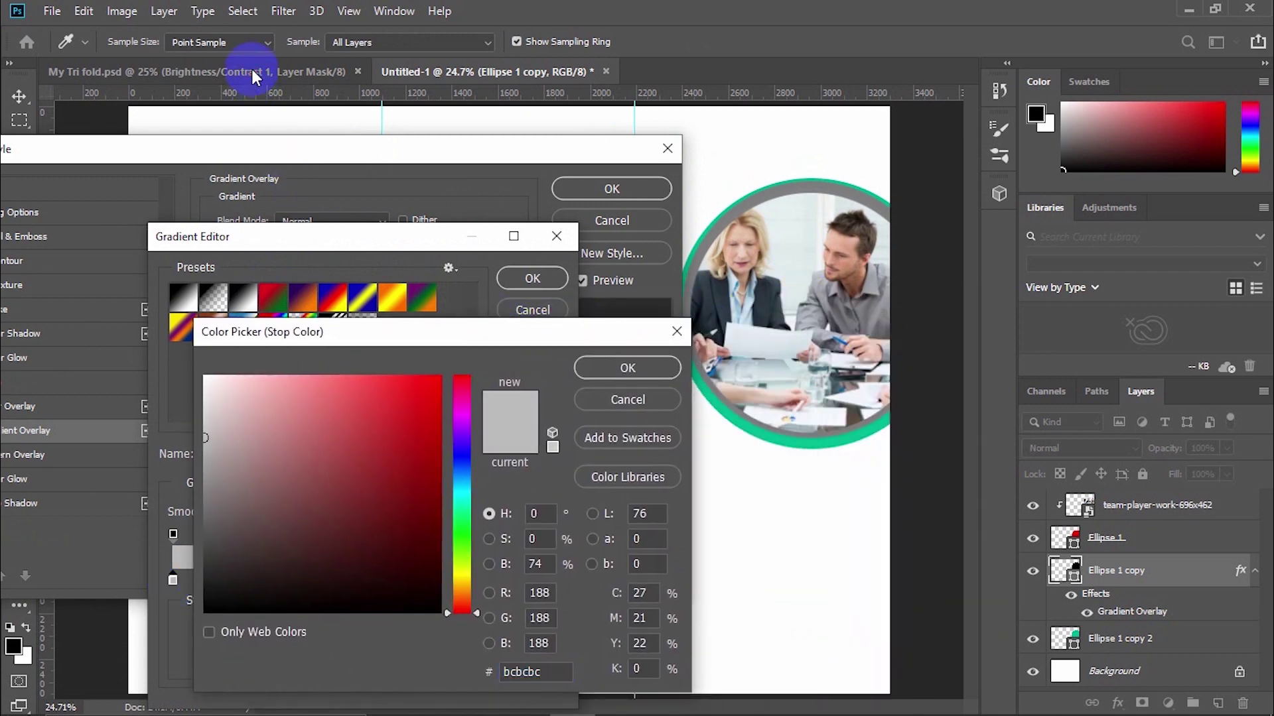
pyautogui.moveTo(461, 508); pyautogui.dragTo(463, 460)
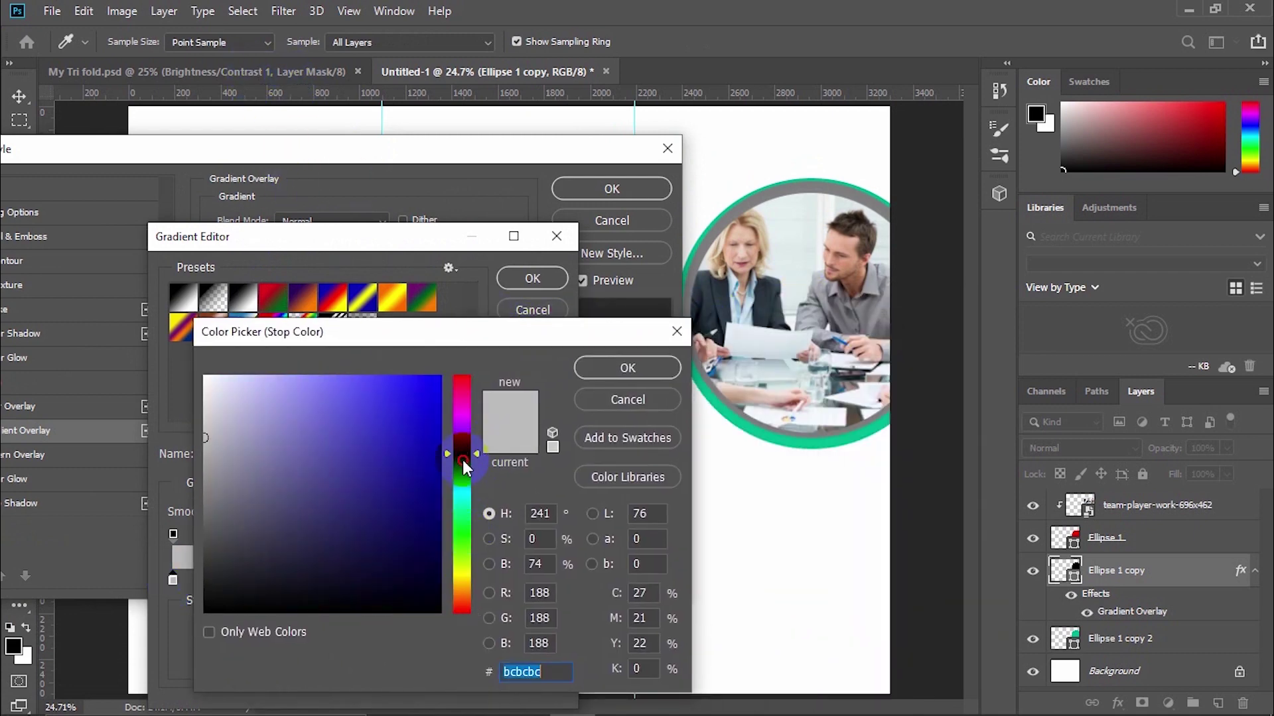
pyautogui.click(440, 378)
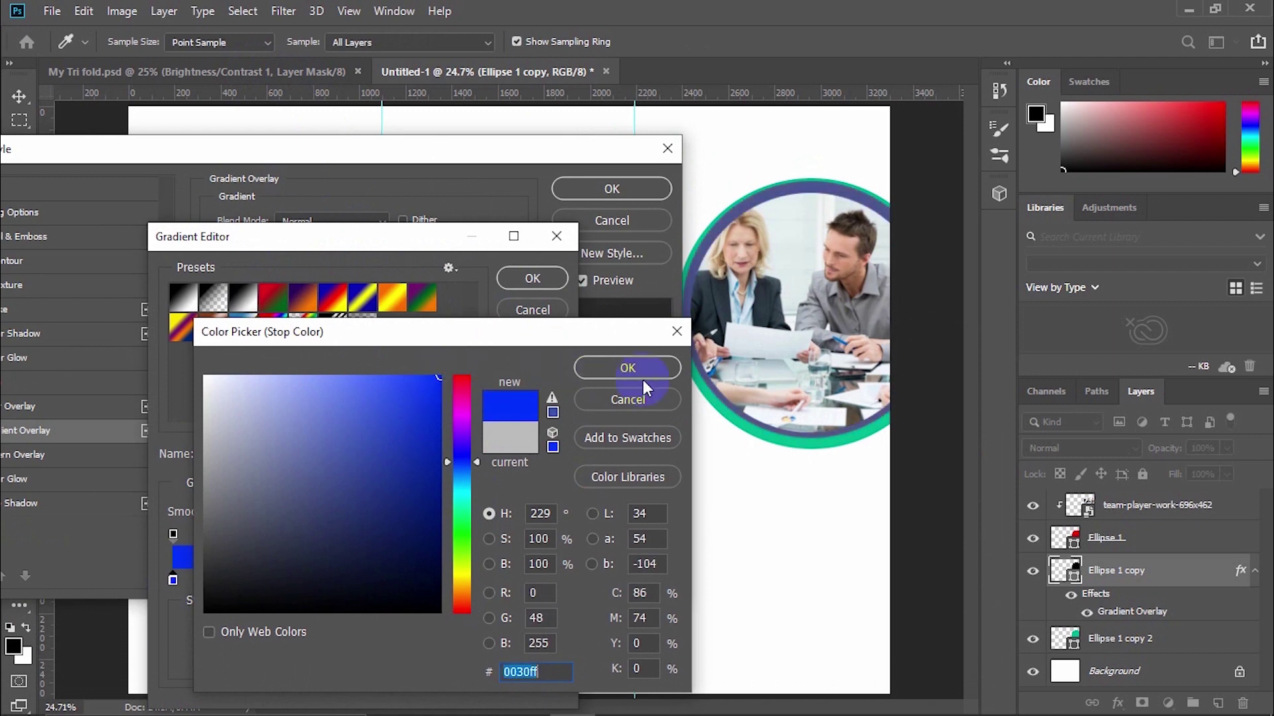
pyautogui.click(640, 371)
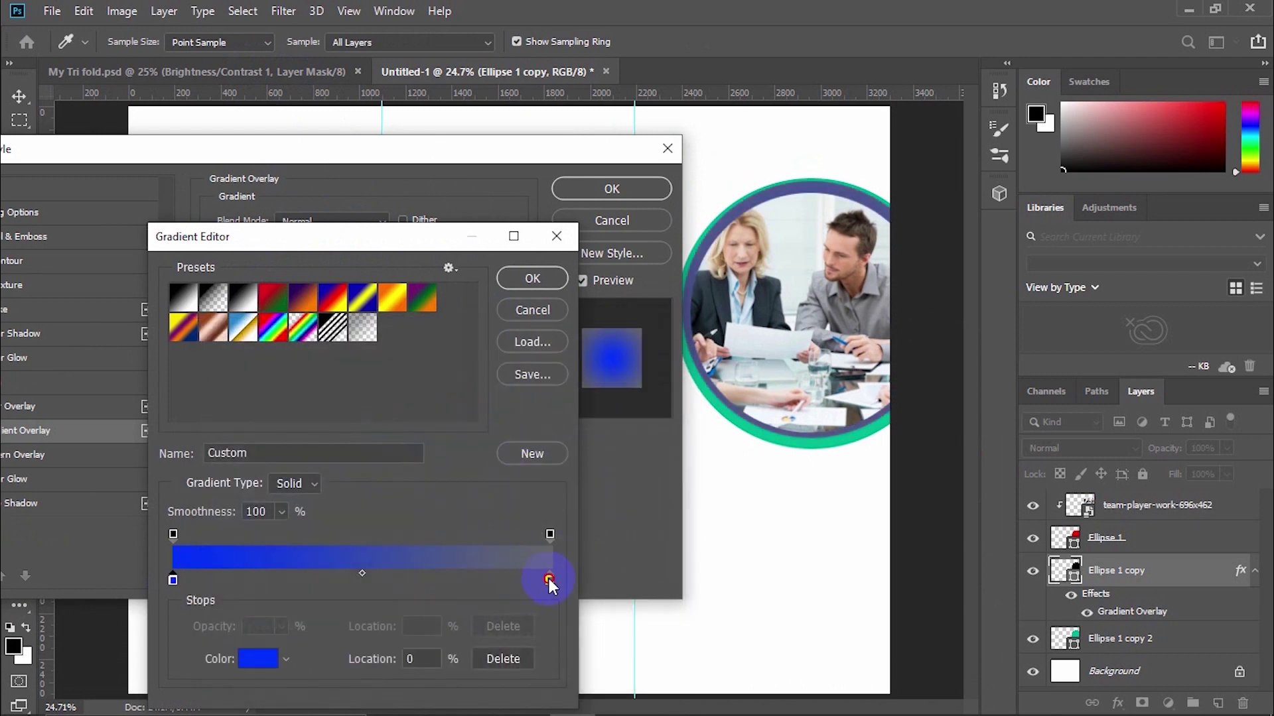
# - Set the right stop to sky blue, reverse the gradient, make it Linear, and copy it to Ellipse 1 copy 2
pyautogui.click(548, 580)
pyautogui.doubleClick(548, 579)
pyautogui.click(463, 478)
pyautogui.moveTo(425, 418); pyautogui.dragTo(453, 378)
pyautogui.click(619, 368)
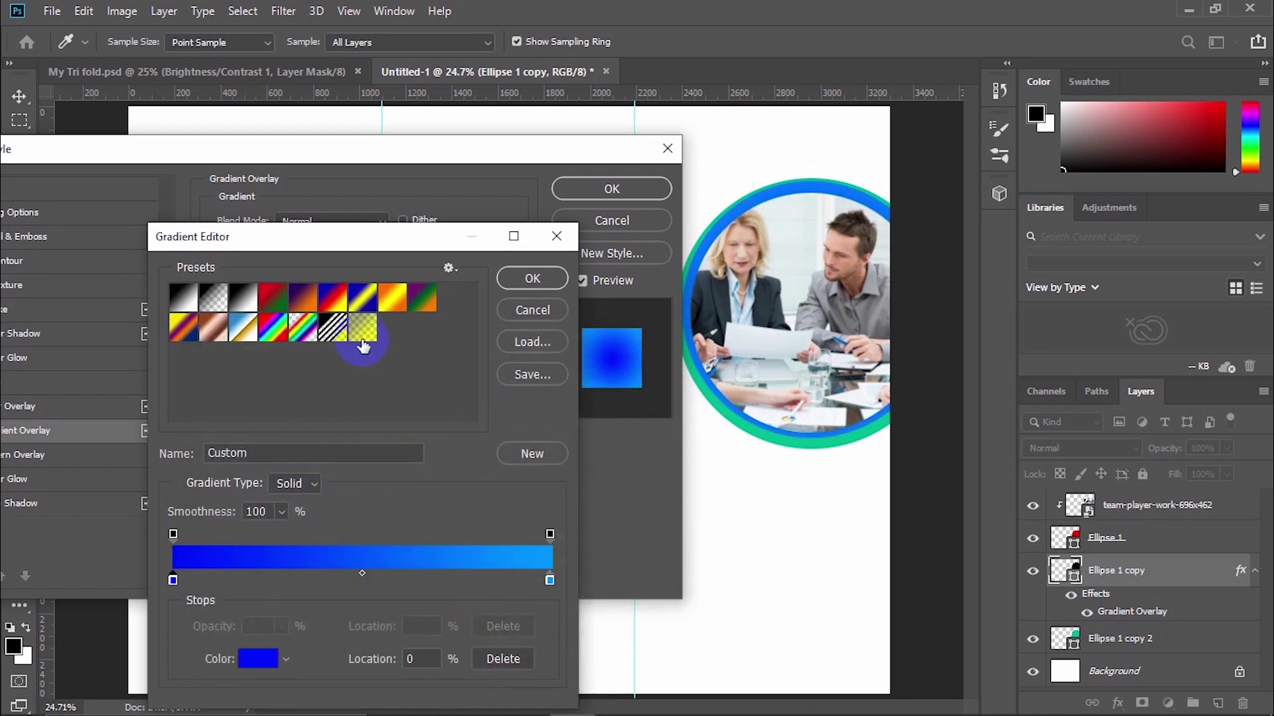
pyautogui.click(533, 276)
pyautogui.click(401, 264)
pyautogui.click(370, 285)
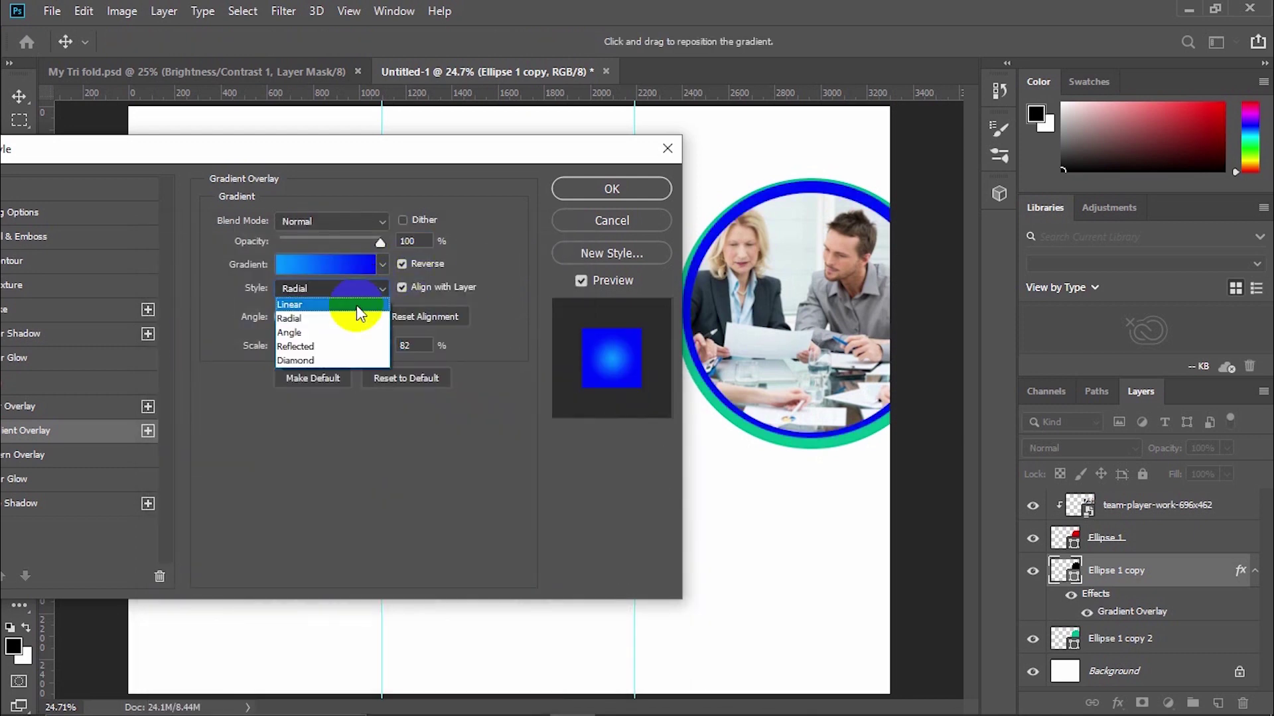
pyautogui.click(356, 304)
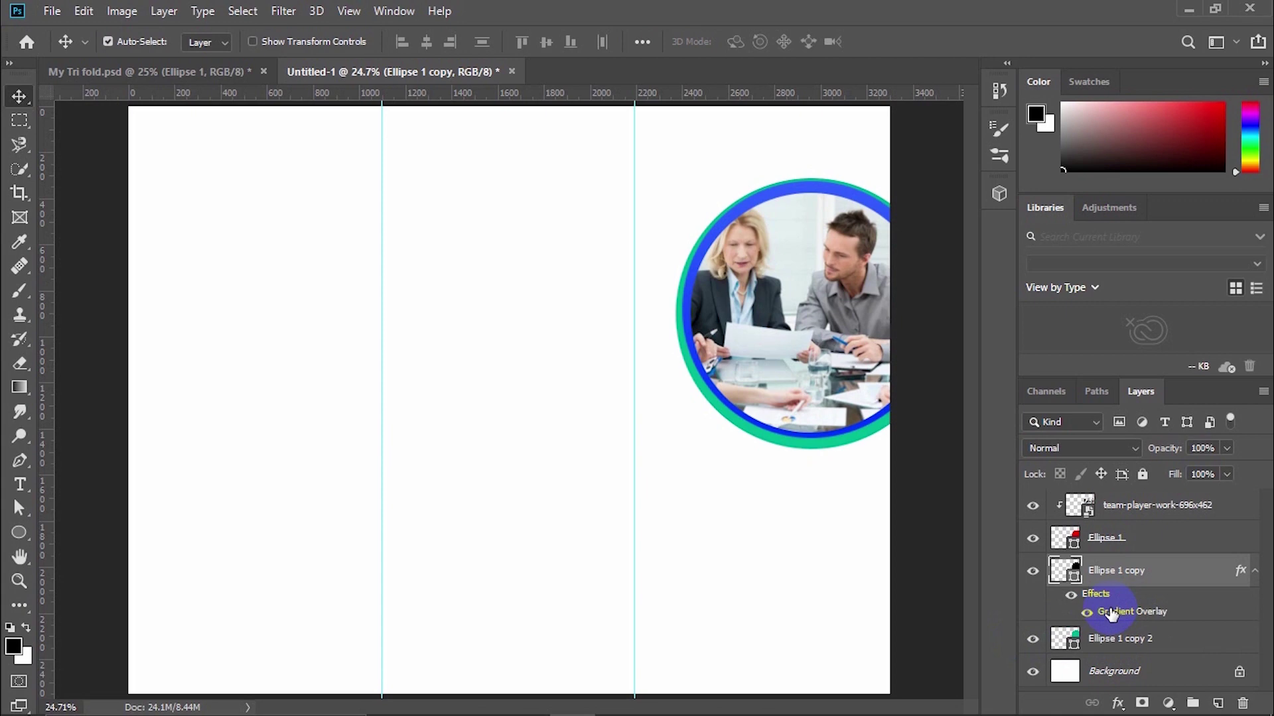
pyautogui.moveTo(1115, 609); pyautogui.dragTo(1112, 654)
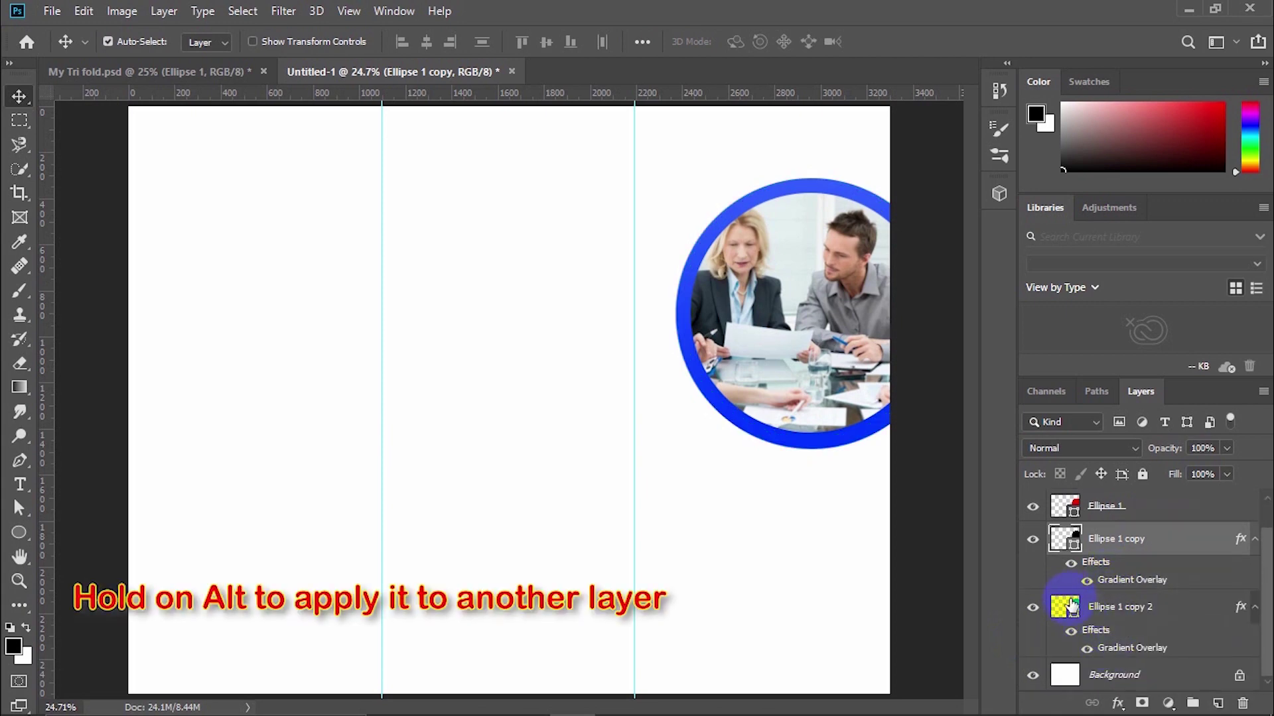
# - Set the outer ring gradient's left stop to red ff0000
pyautogui.doubleClick(1115, 648)
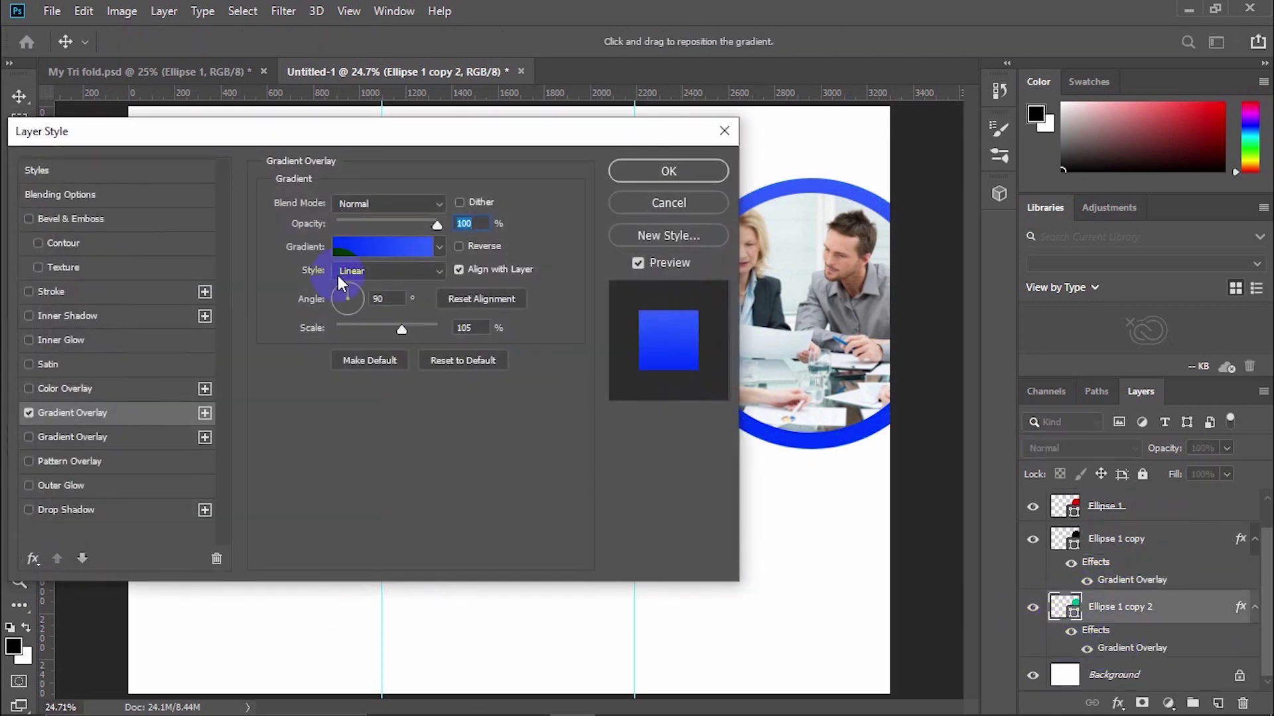
pyautogui.click(358, 259)
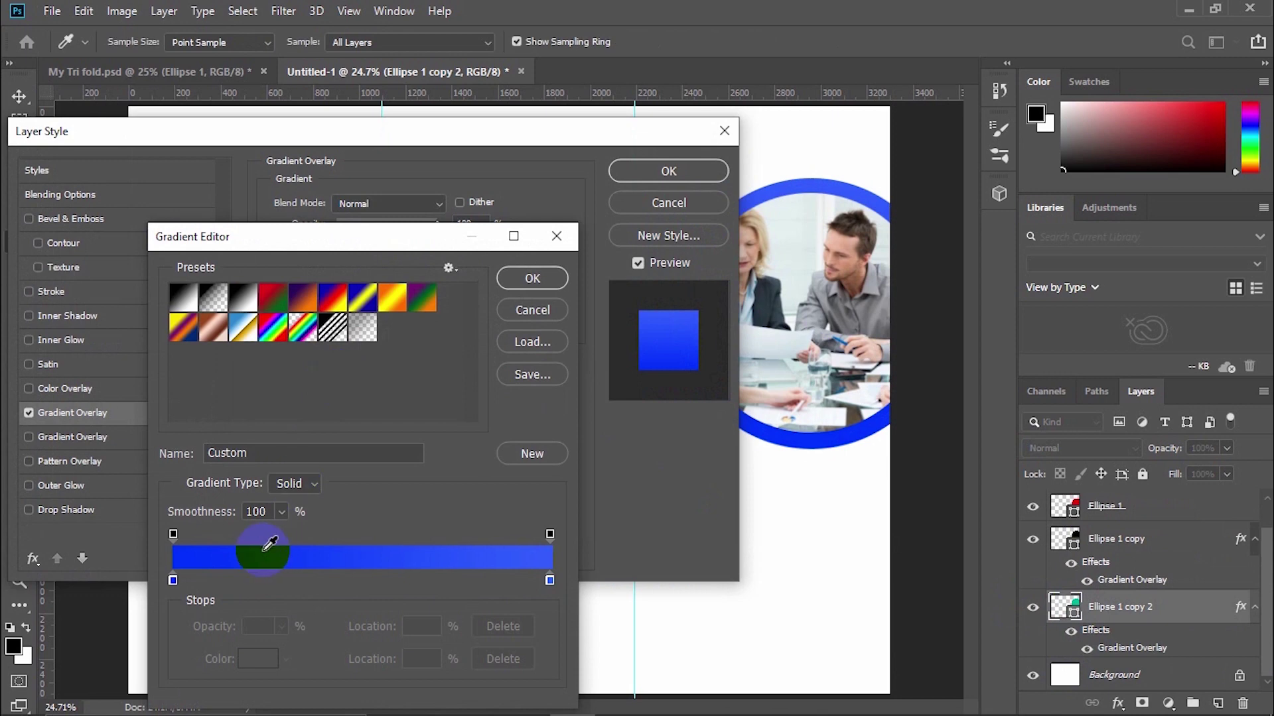
pyautogui.doubleClick(173, 581)
pyautogui.moveTo(462, 541); pyautogui.dragTo(466, 586)
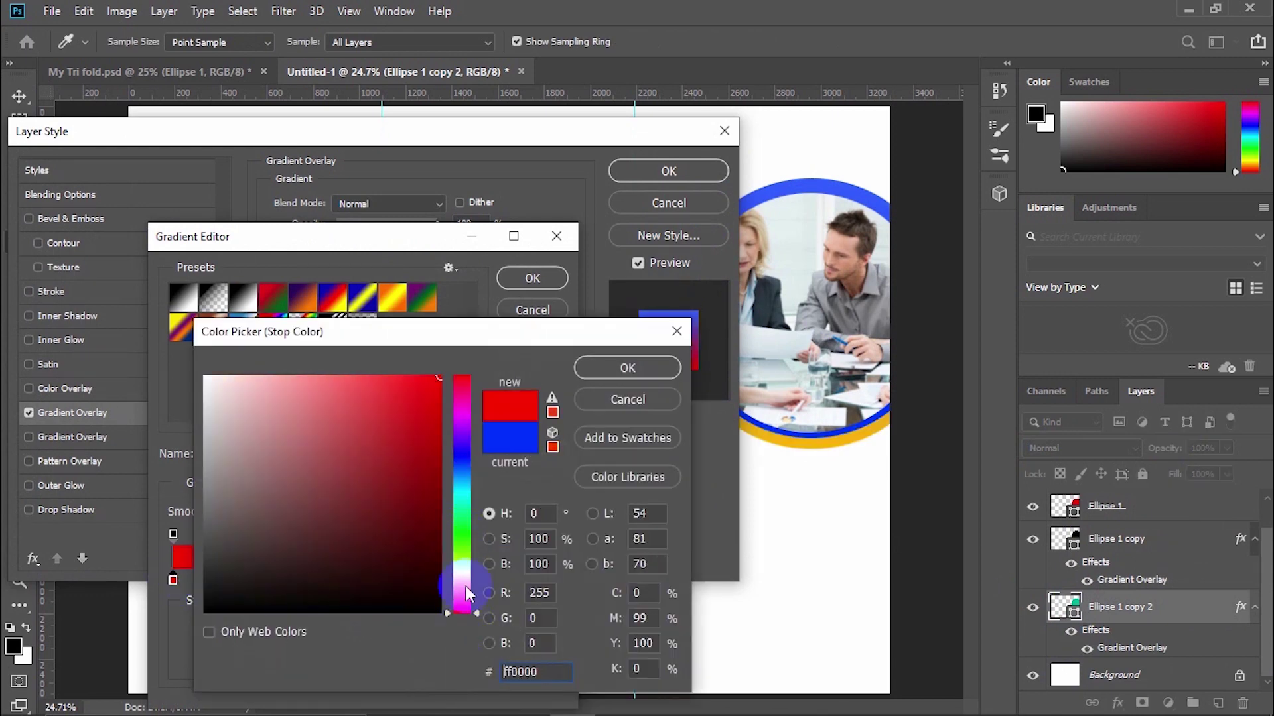
pyautogui.click(624, 367)
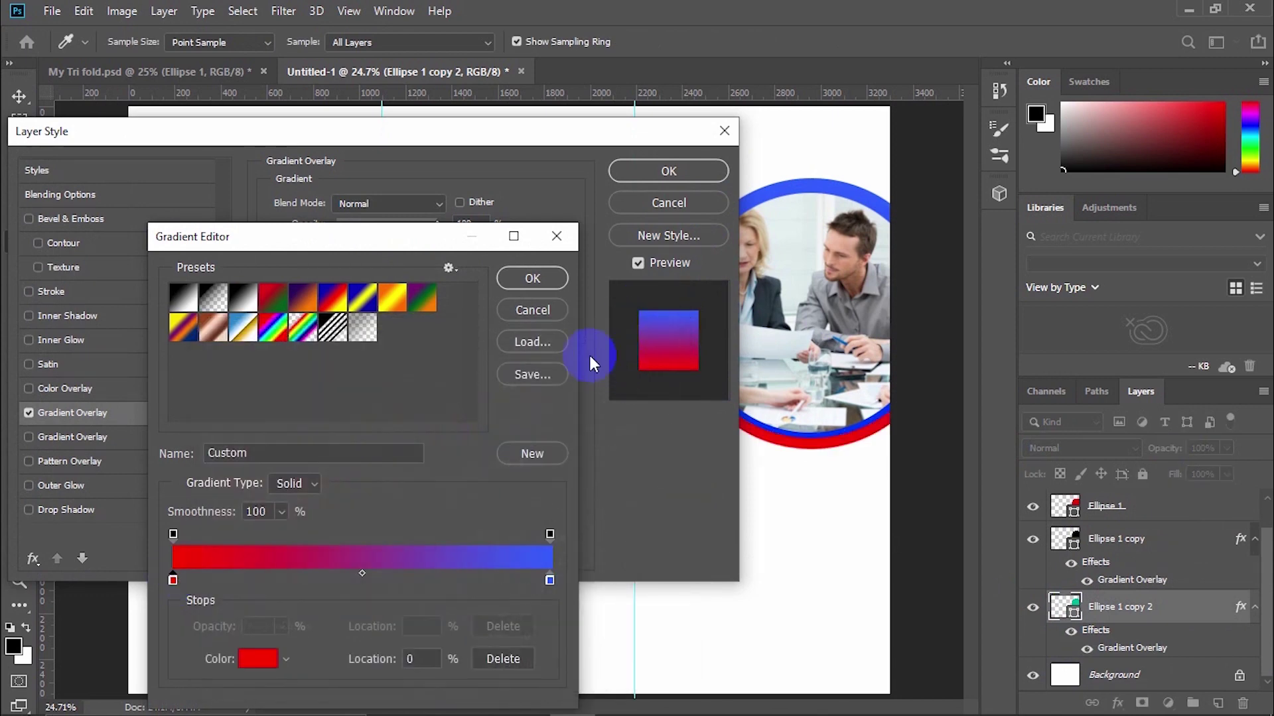
# - Set the right stop to yellow ffcc00, tick Reverse, and set Scale to 54
pyautogui.doubleClick(550, 581)
pyautogui.moveTo(462, 528); pyautogui.dragTo(473, 582)
pyautogui.click(438, 376)
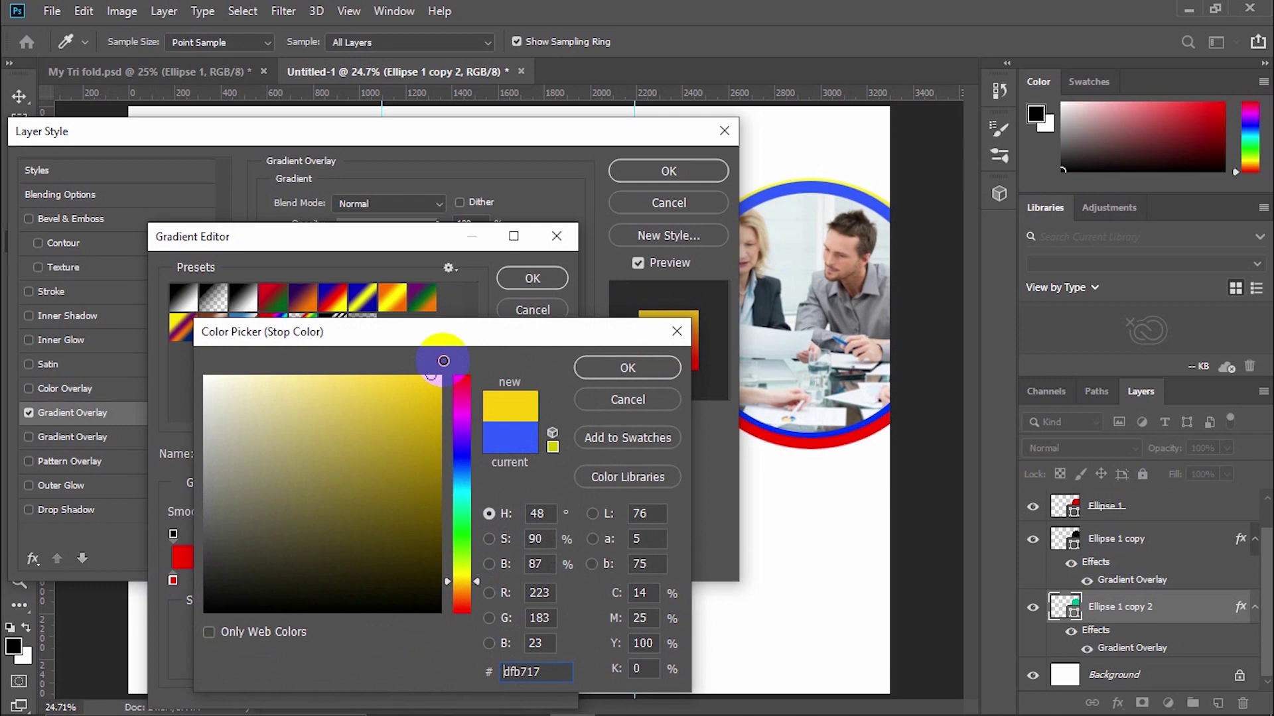
pyautogui.click(613, 371)
pyautogui.click(539, 282)
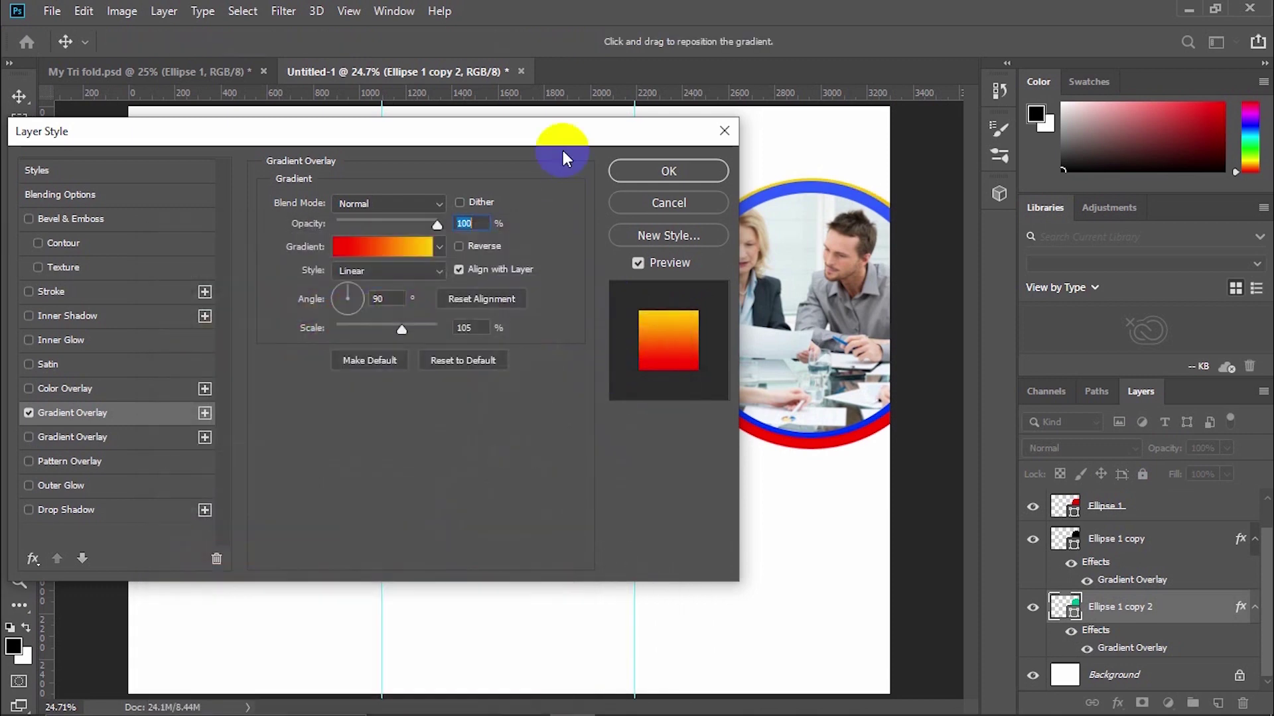
pyautogui.moveTo(561, 131); pyautogui.dragTo(409, 131)
pyautogui.moveTo(409, 132); pyautogui.dragTo(428, 130)
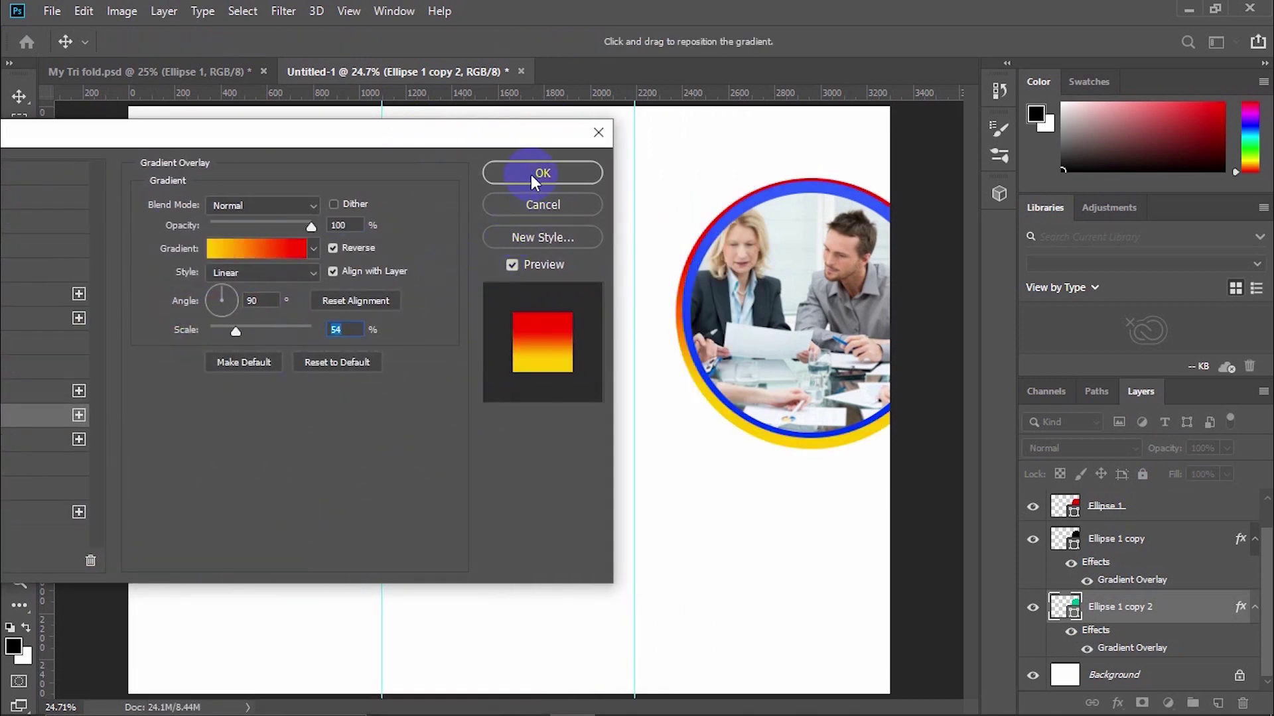
pyautogui.click(532, 173)
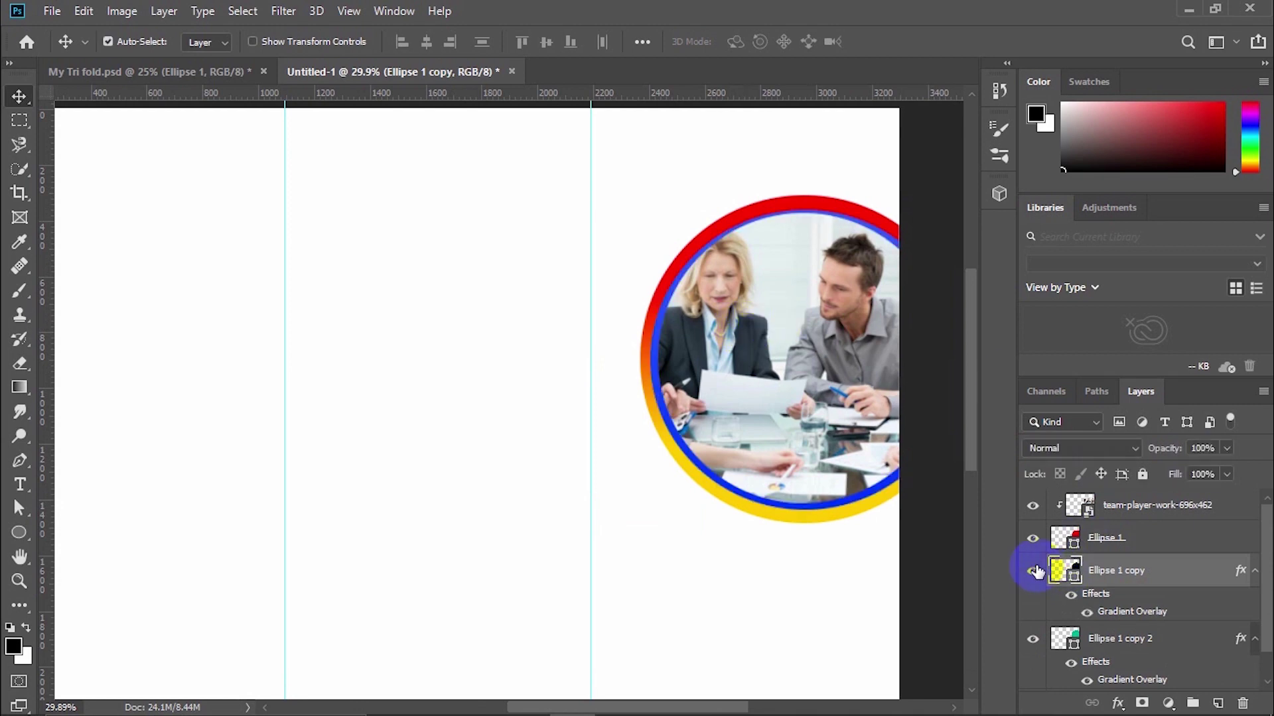
# - Enlarge the blue ring layer slightly and nudge it up and to the right
pyautogui.hotkey('ctrl', 't')
pyautogui.moveTo(644, 523); pyautogui.dragTo(644, 525)
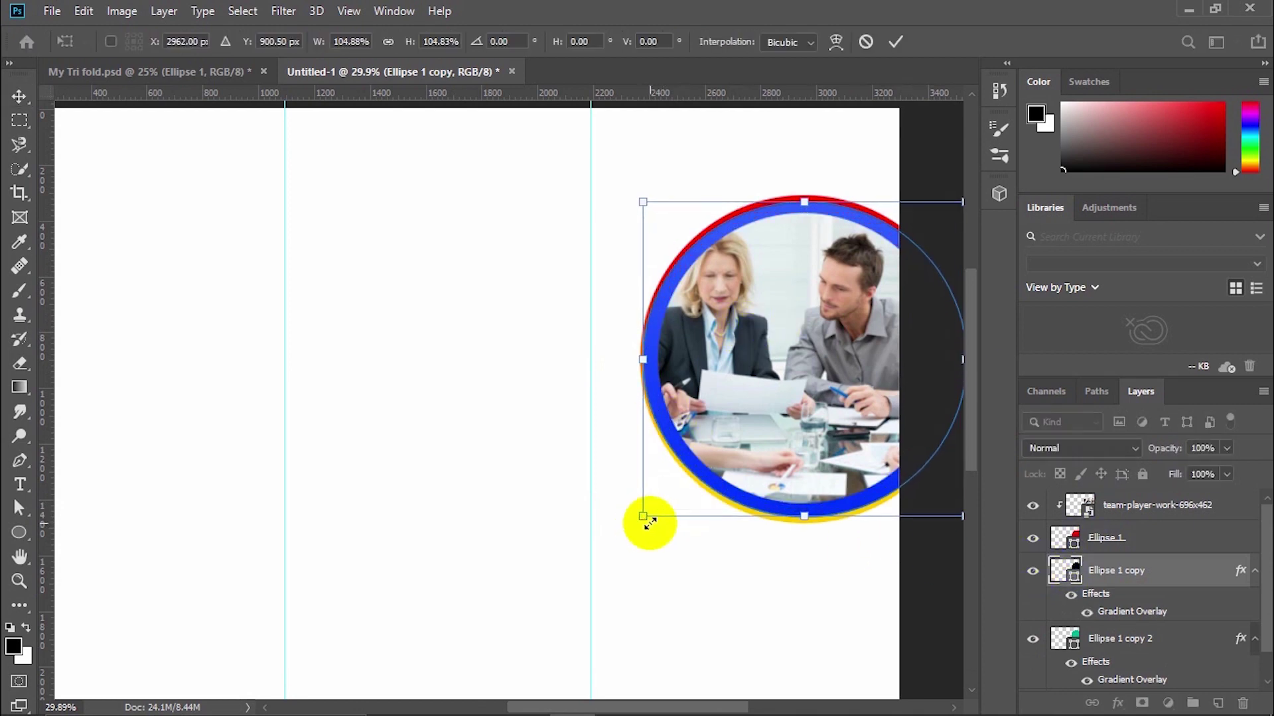
pyautogui.hotkey('shift', 'Right')
pyautogui.hotkey('shift', 'Up')
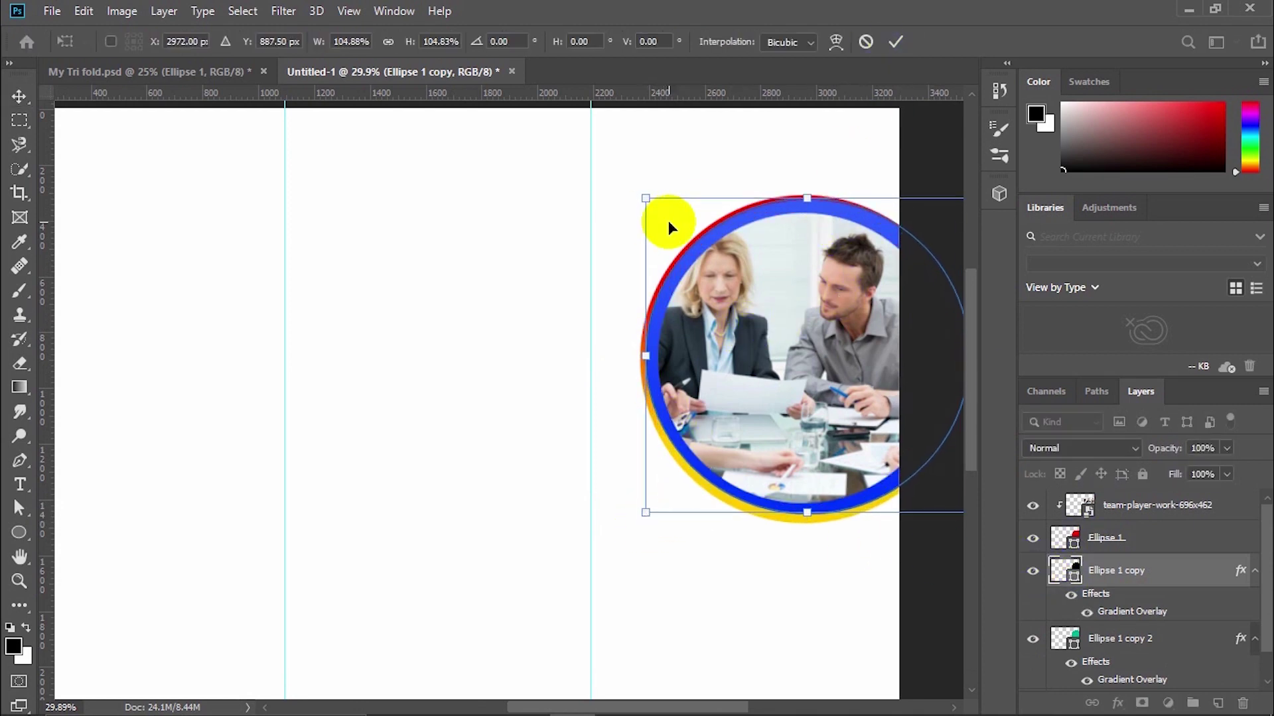
pyautogui.click(896, 45)
pyautogui.hotkey('ctrl', 't')
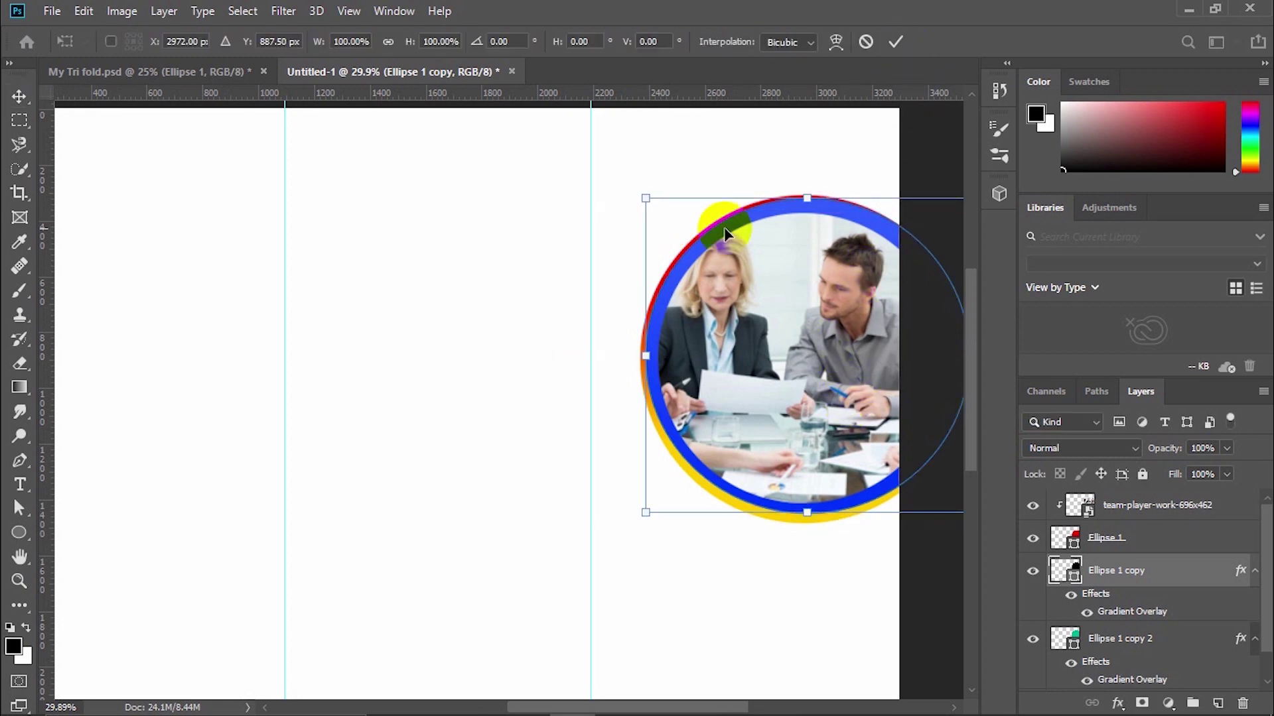
pyautogui.moveTo(645, 199); pyautogui.dragTo(644, 196)
pyautogui.click(758, 121)
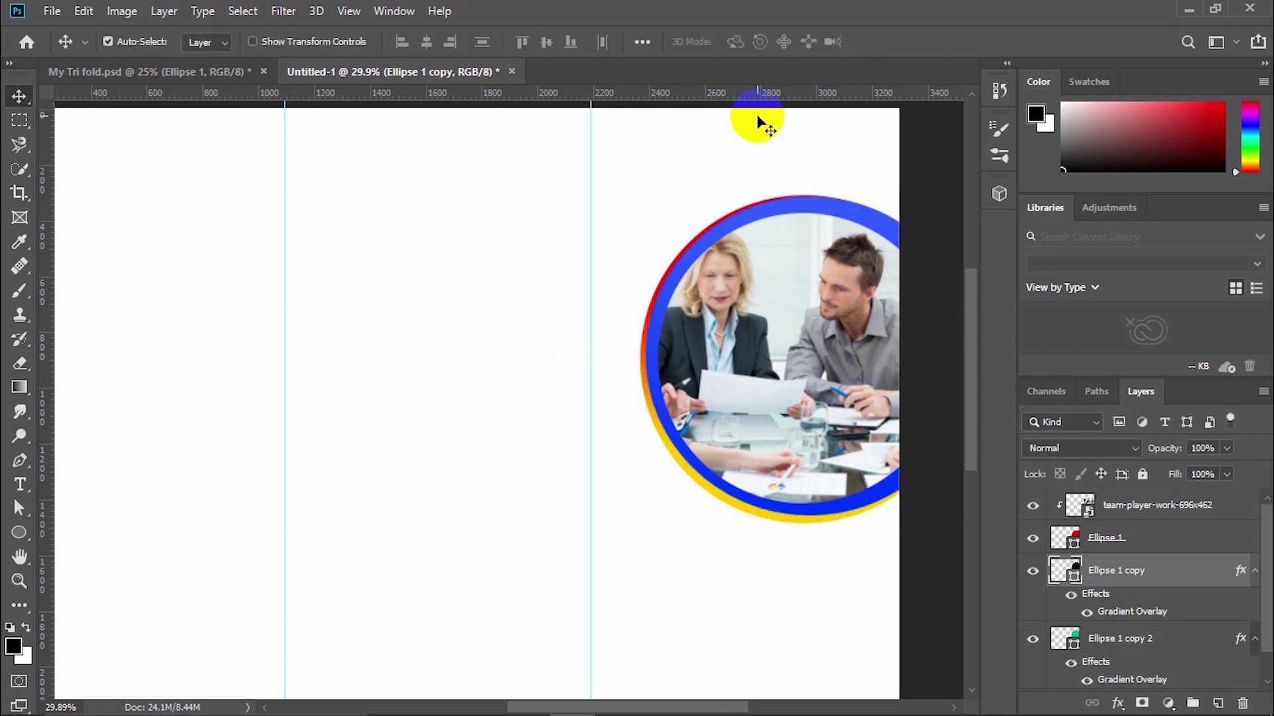
# - Enlarge the Ellipse 1 photo circle slightly and nudge it up and to the right
pyautogui.click(1033, 570)
pyautogui.click(1032, 571)
pyautogui.click(1033, 538)
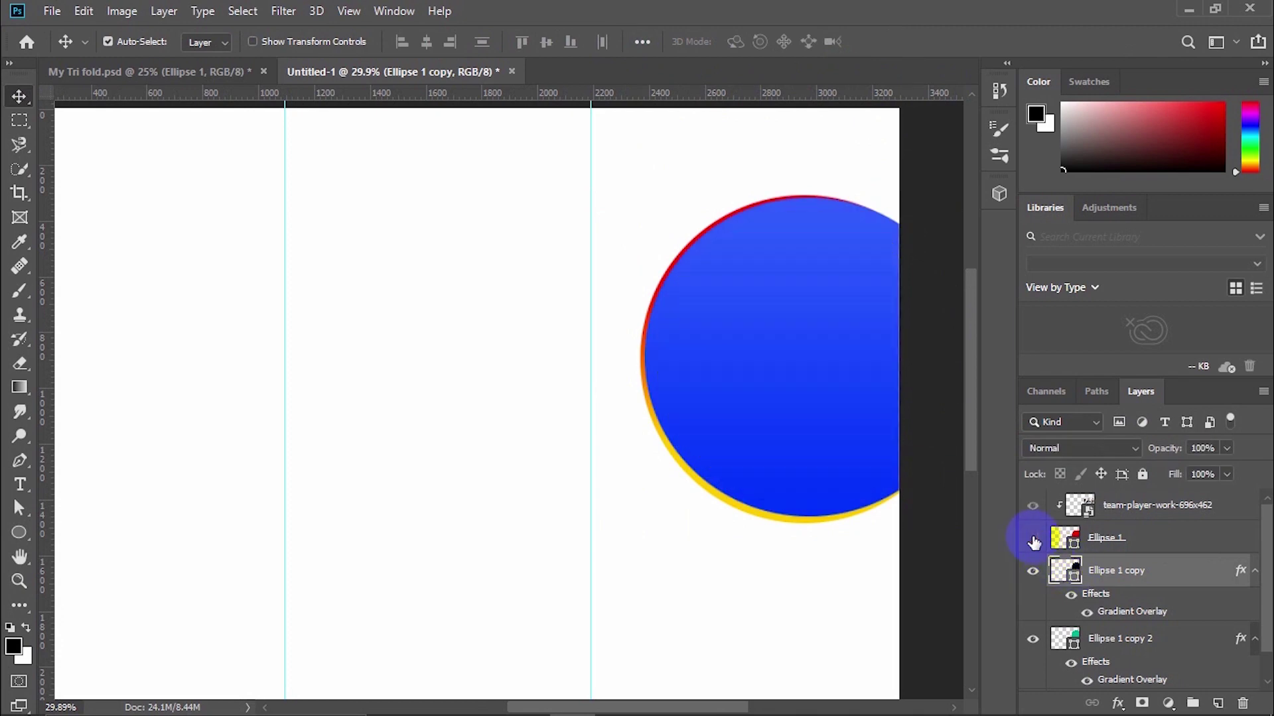
pyautogui.click(1033, 539)
pyautogui.click(1091, 539)
pyautogui.hotkey('ctrl', 't')
pyautogui.moveTo(657, 213); pyautogui.dragTo(651, 199)
pyautogui.click(811, 314)
pyautogui.moveTo(810, 312); pyautogui.dragTo(813, 309)
pyautogui.click(896, 41)
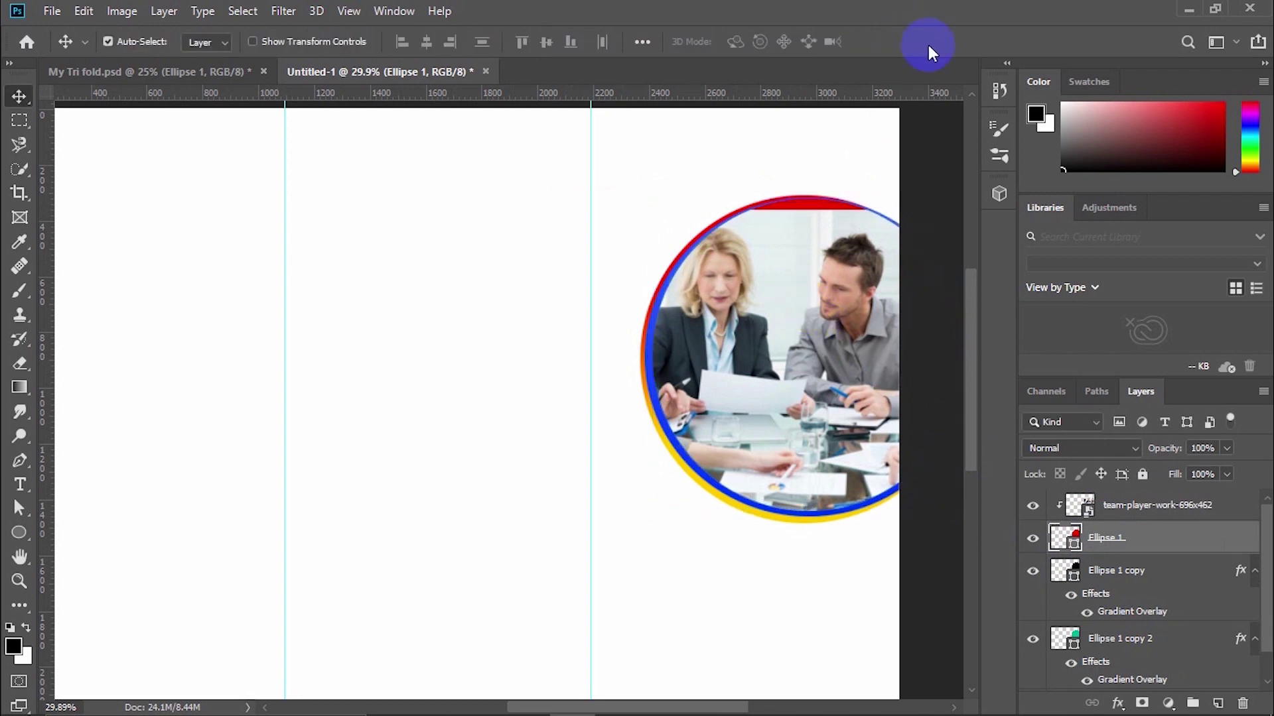
# - Commit a transform on the team-player-work-696x462 photo and fit the whole page in view
pyautogui.click(1078, 506)
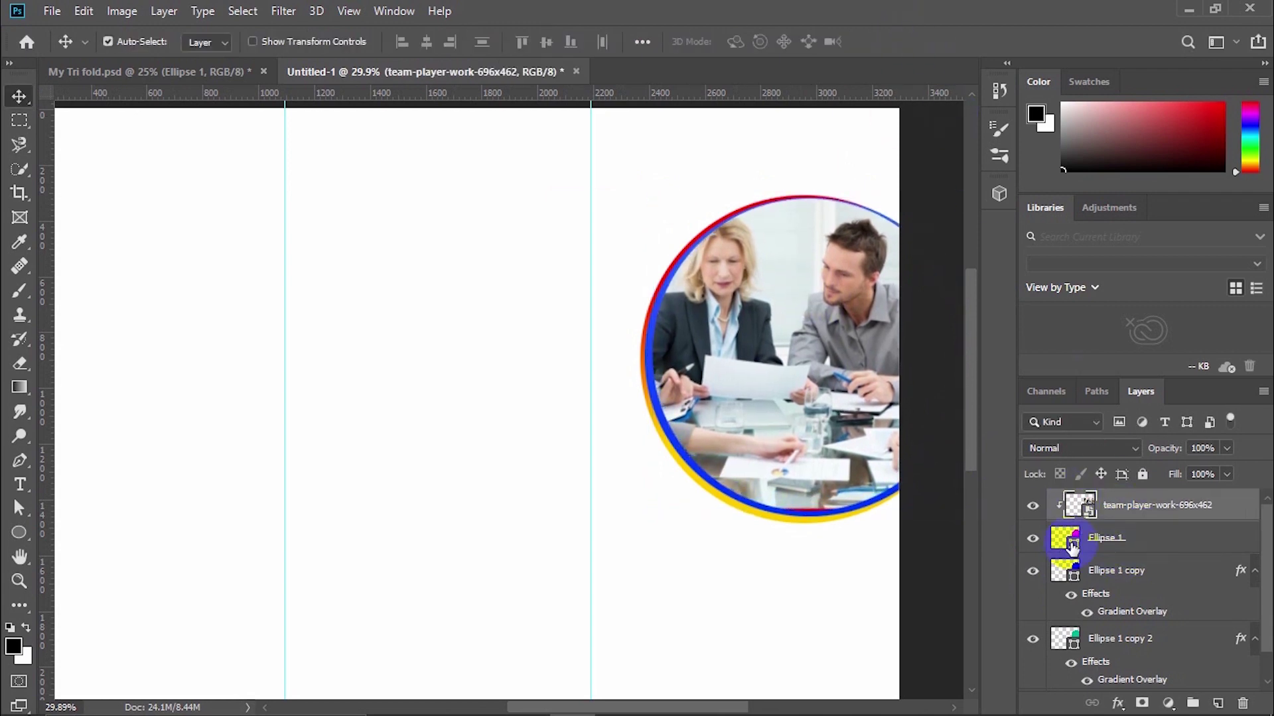
pyautogui.hotkey('ctrl', 't')
pyautogui.press('Return')
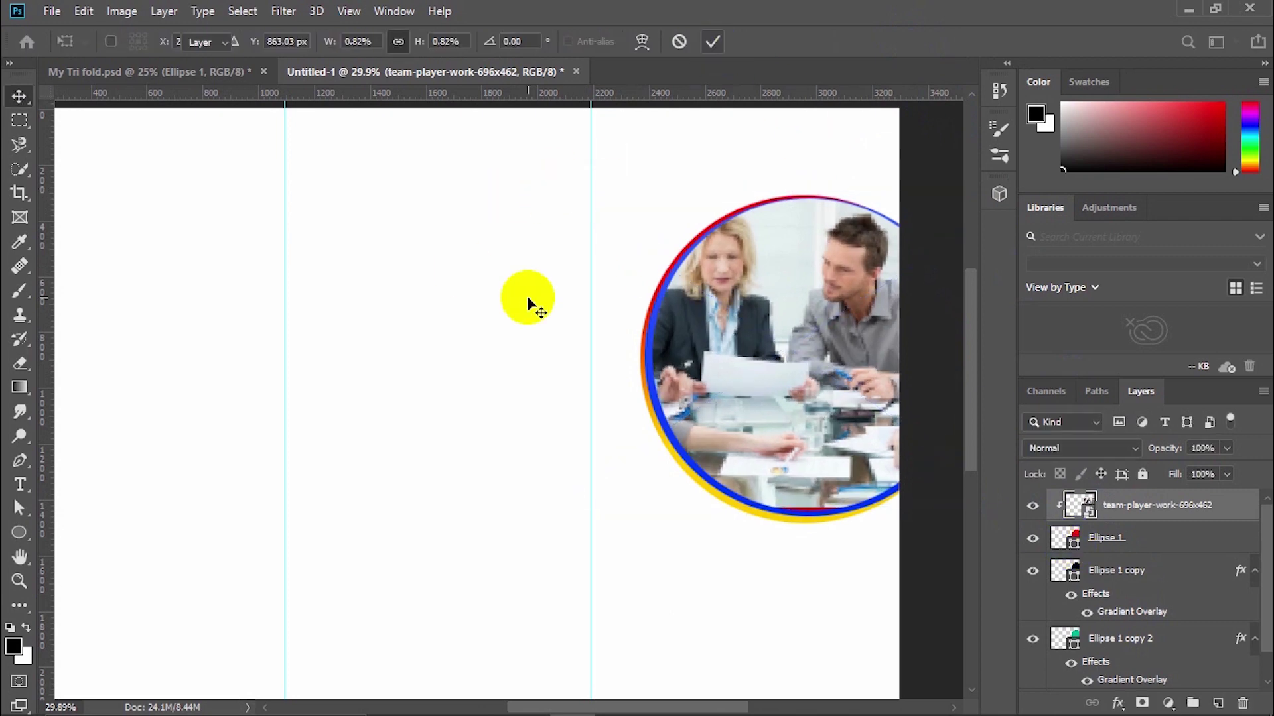
pyautogui.hotkey('ctrl', '0')
pyautogui.click(1128, 571)
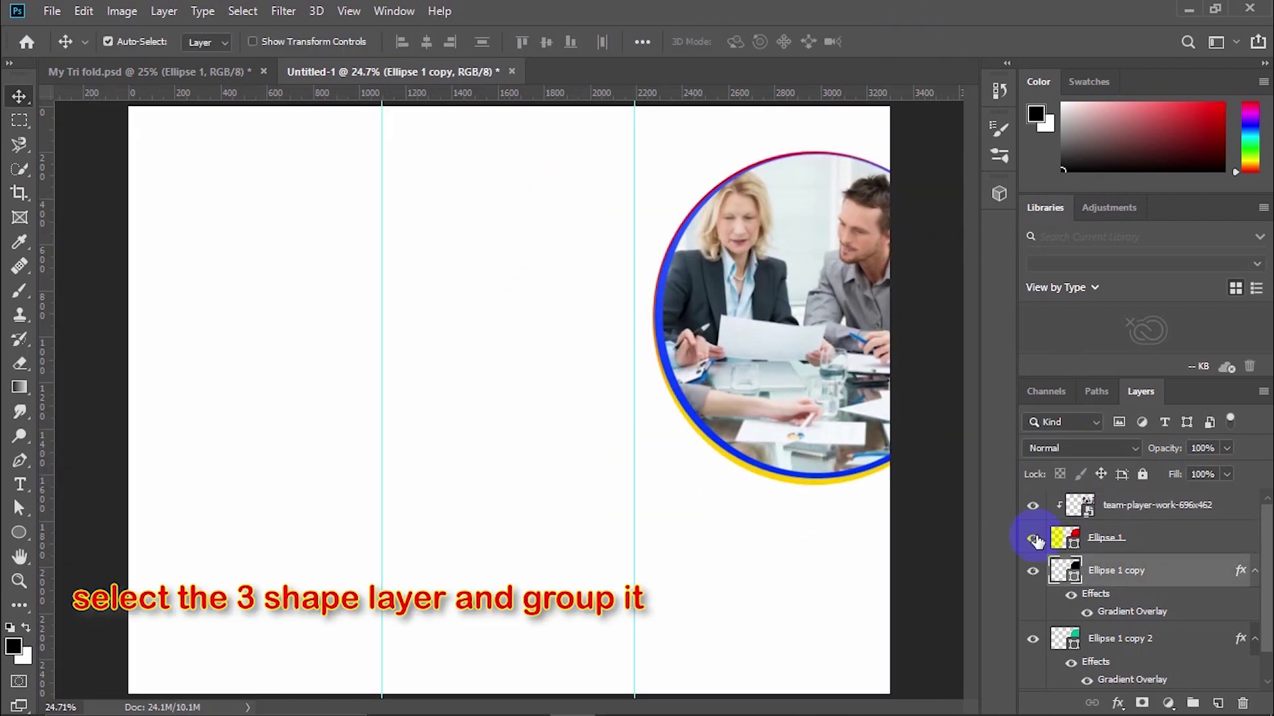
# - Group the three ellipse layers, including Ellipse 1 and Ellipse 1 copy 2, into Group 1
pyautogui.click(1119, 647)
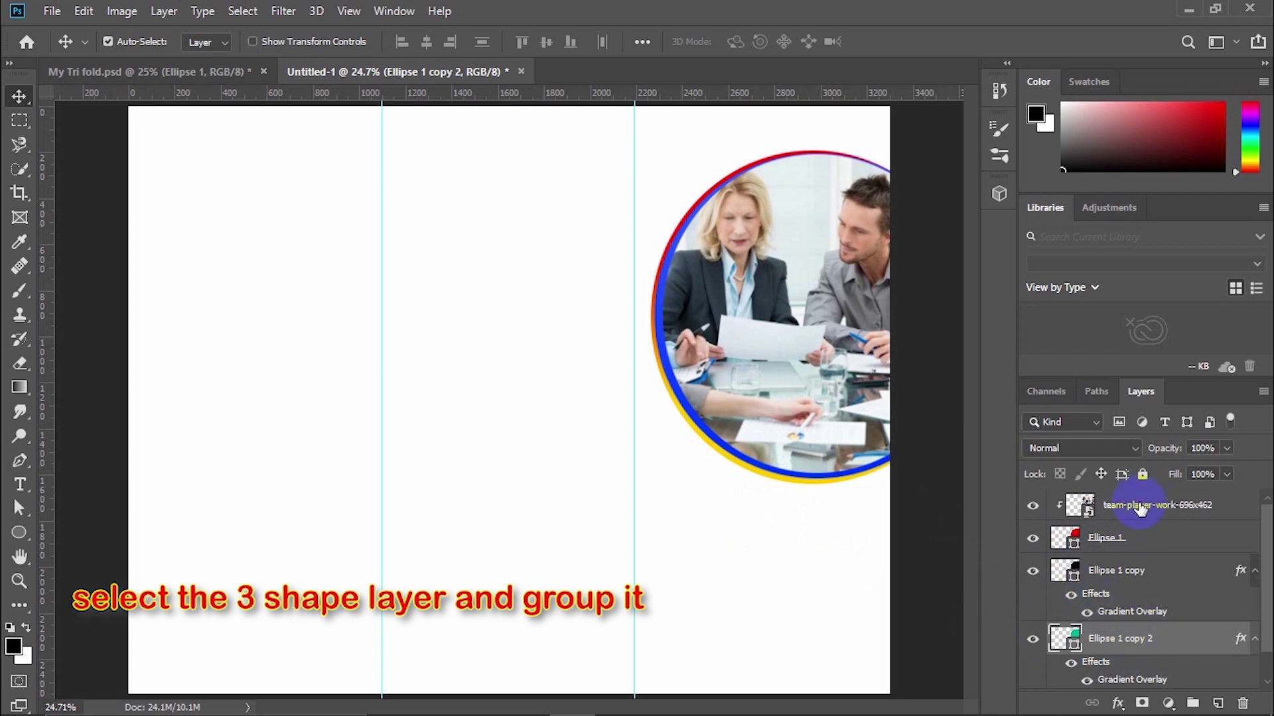
pyautogui.click(1129, 542)
pyautogui.scroll(-1, 1141, 607)
pyautogui.keyDown('shift'); pyautogui.click(1137, 613); pyautogui.keyUp('shift')
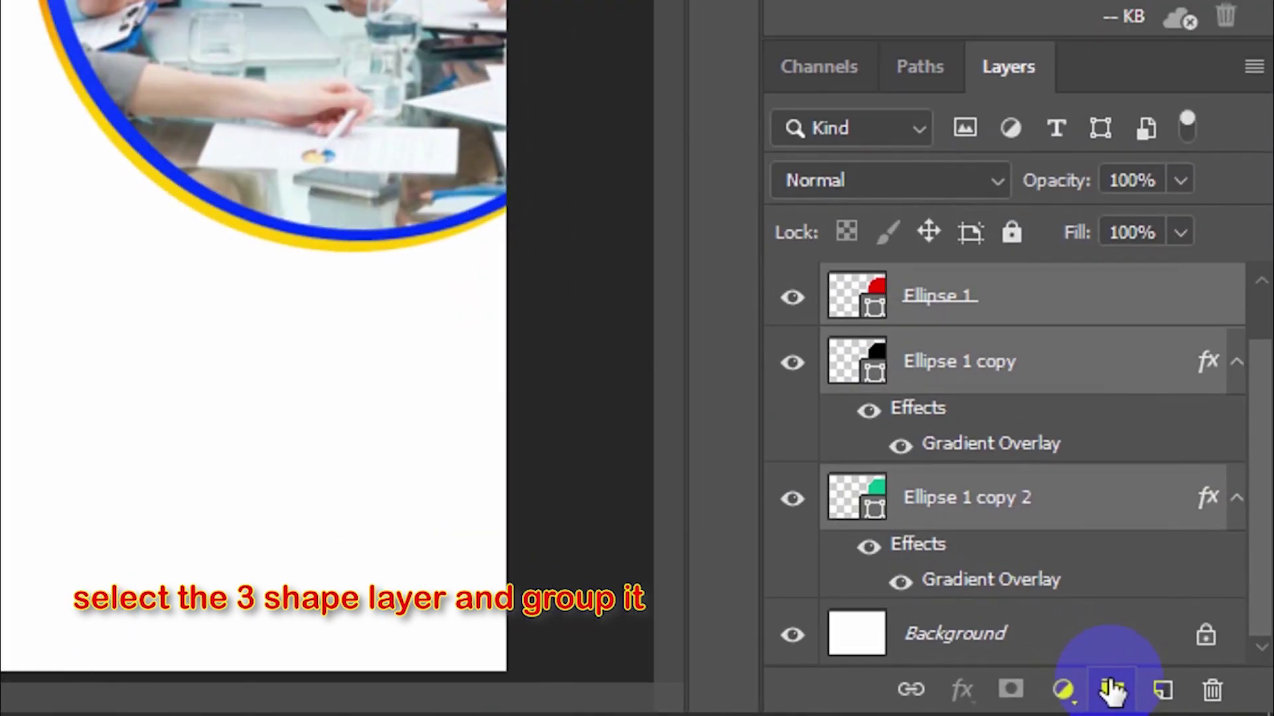
pyautogui.click(1192, 703)
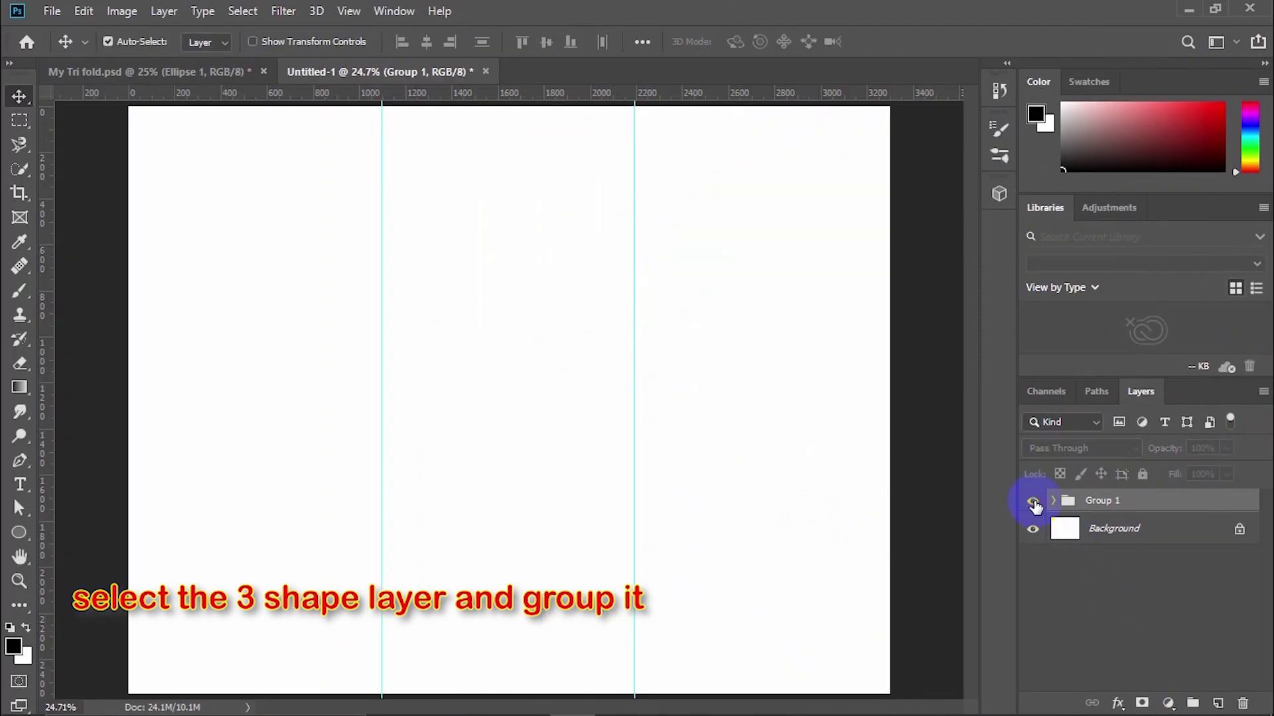
pyautogui.click(1033, 501)
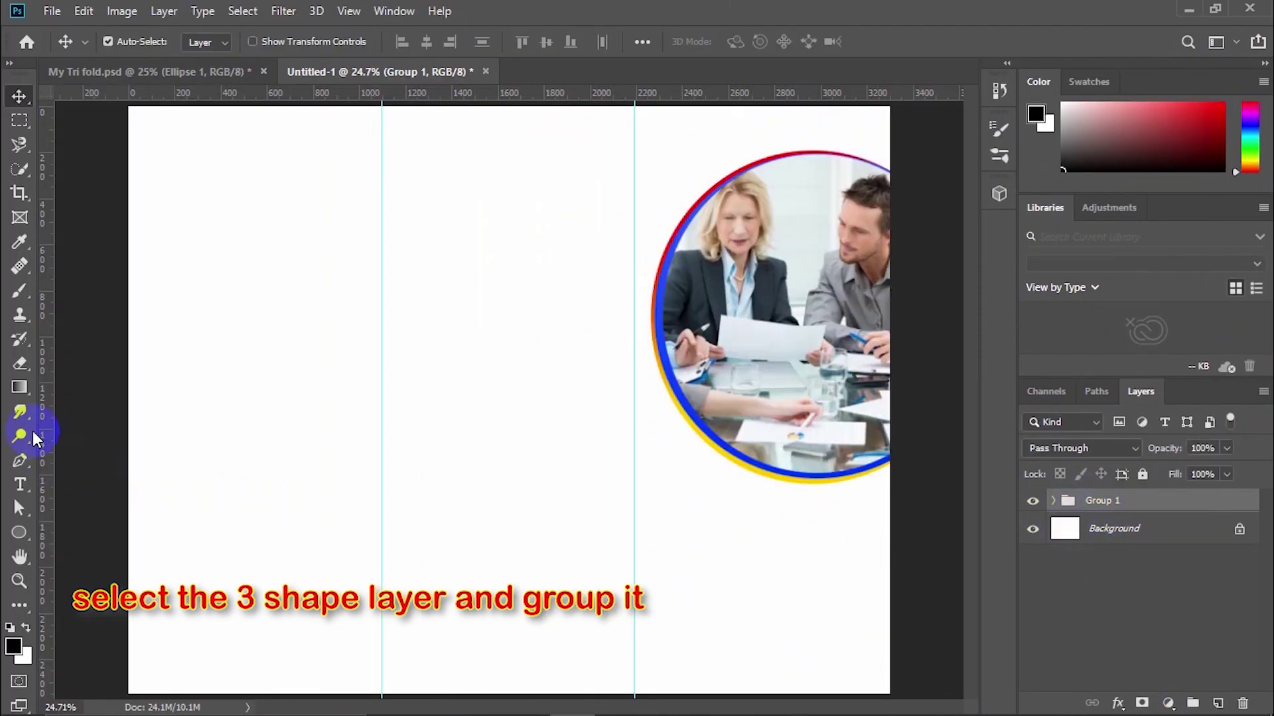
# - Draw a closed curved wave shape along the page bottom with the Pen tool
pyautogui.click(22, 462)
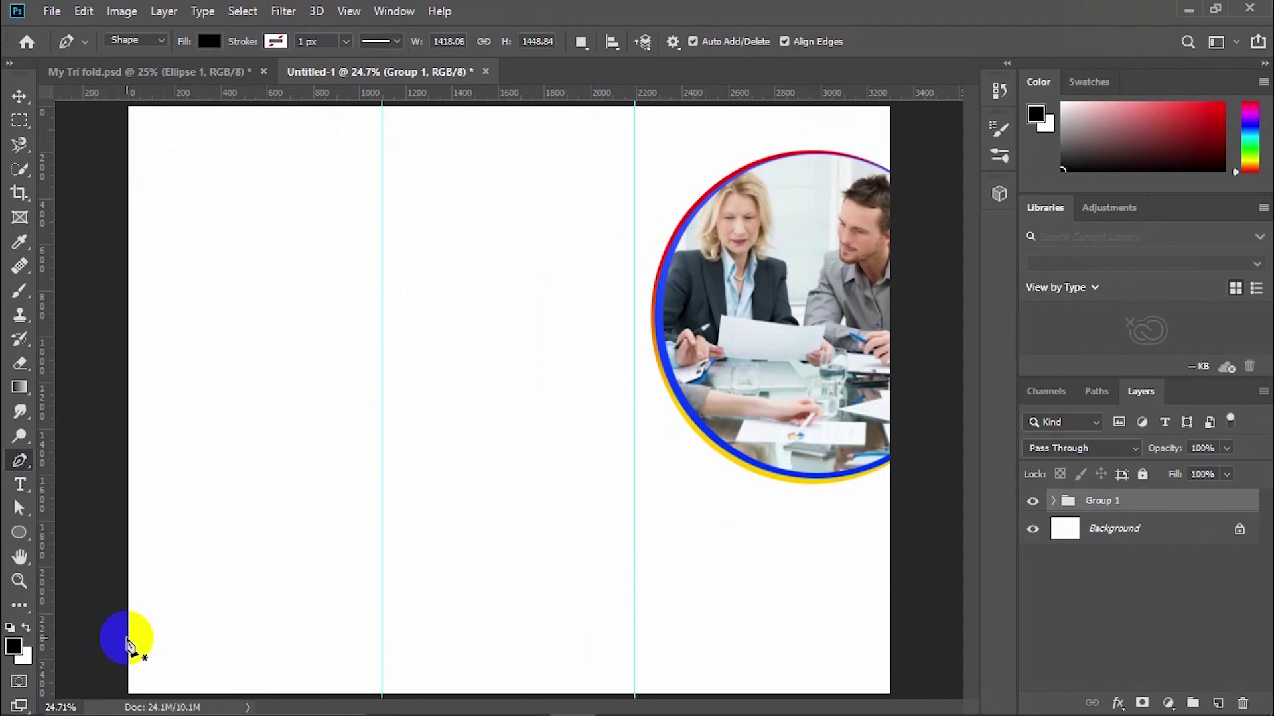
pyautogui.click(127, 639)
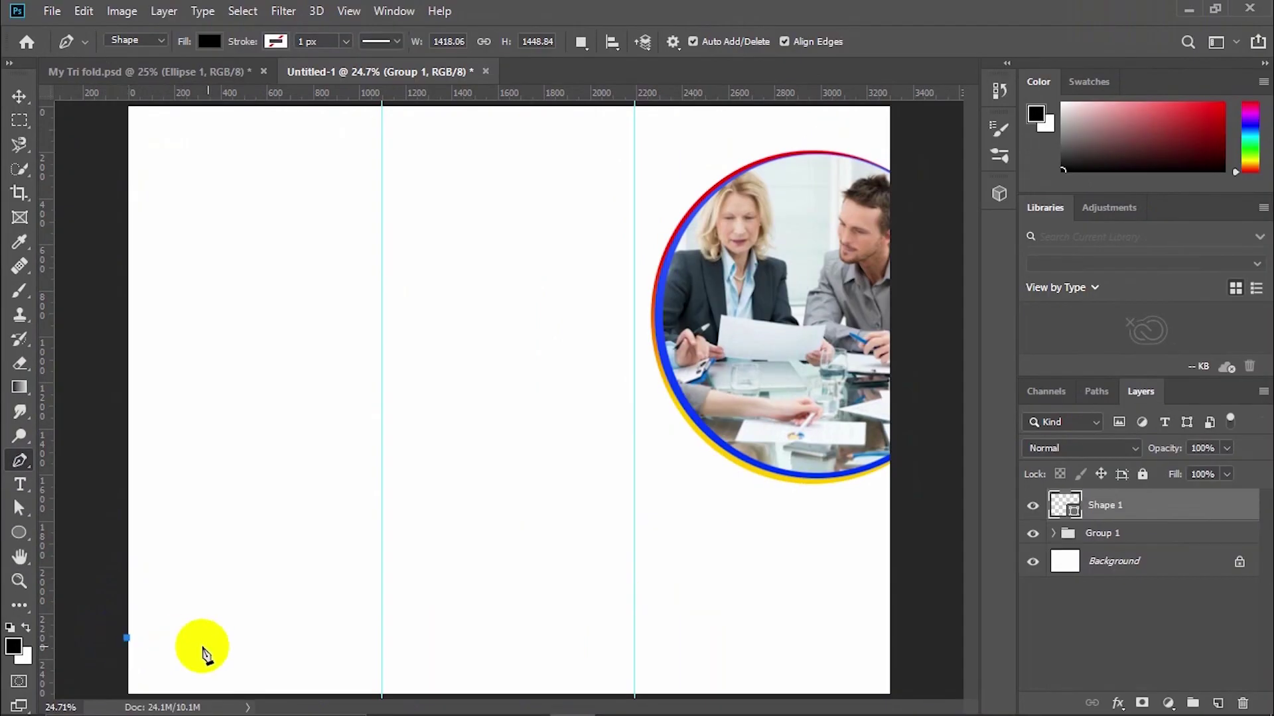
pyautogui.moveTo(436, 650); pyautogui.dragTo(540, 609)
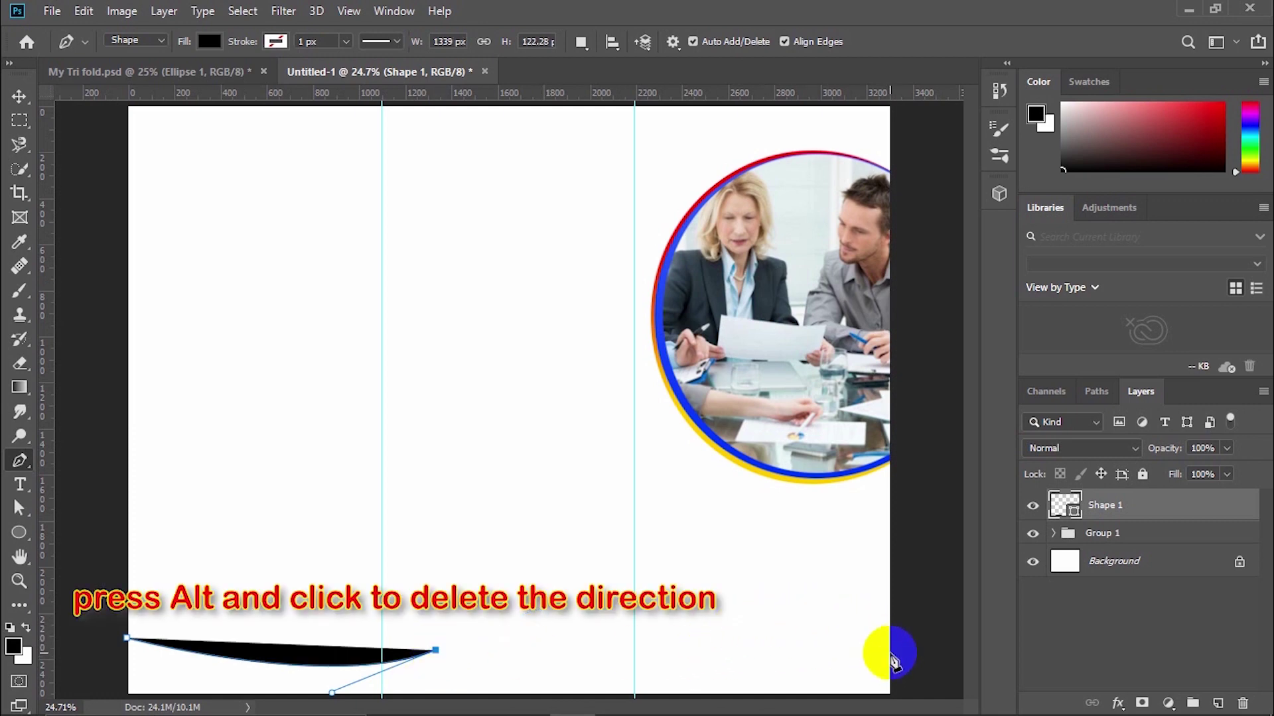
pyautogui.moveTo(890, 648); pyautogui.dragTo(1106, 713)
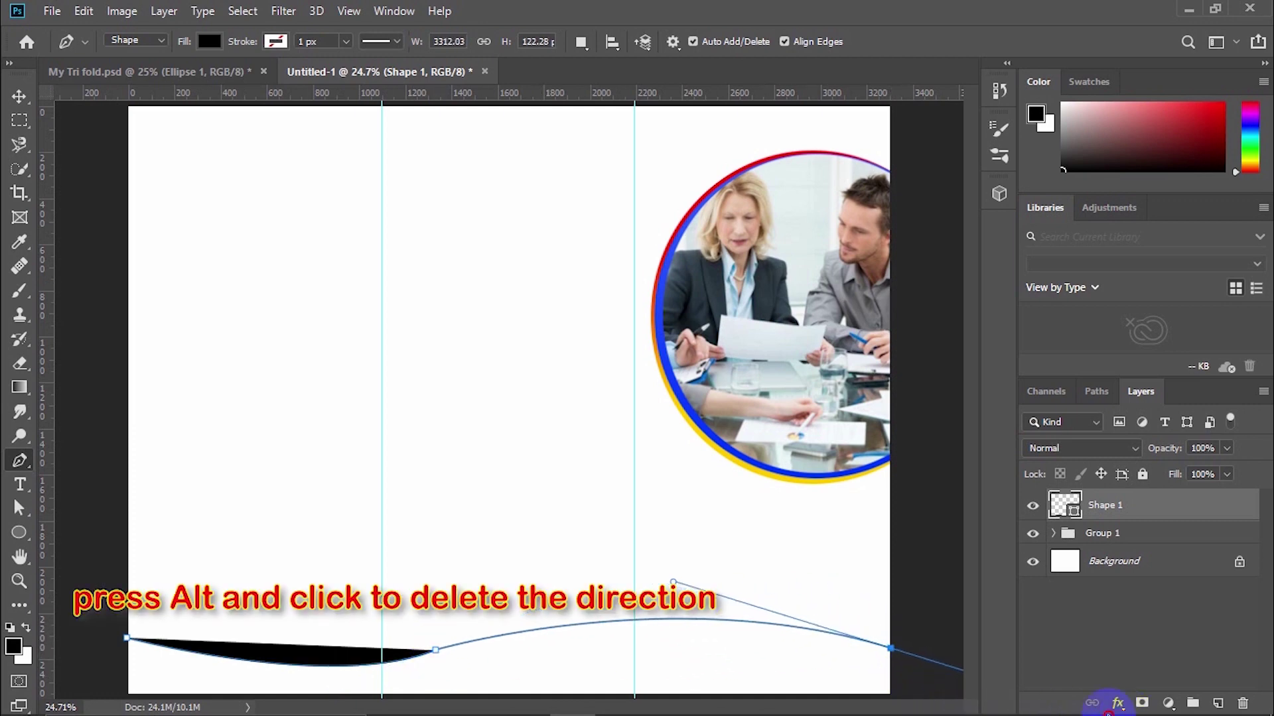
pyautogui.keyDown('alt'); pyautogui.click(891, 649); pyautogui.keyUp('alt')
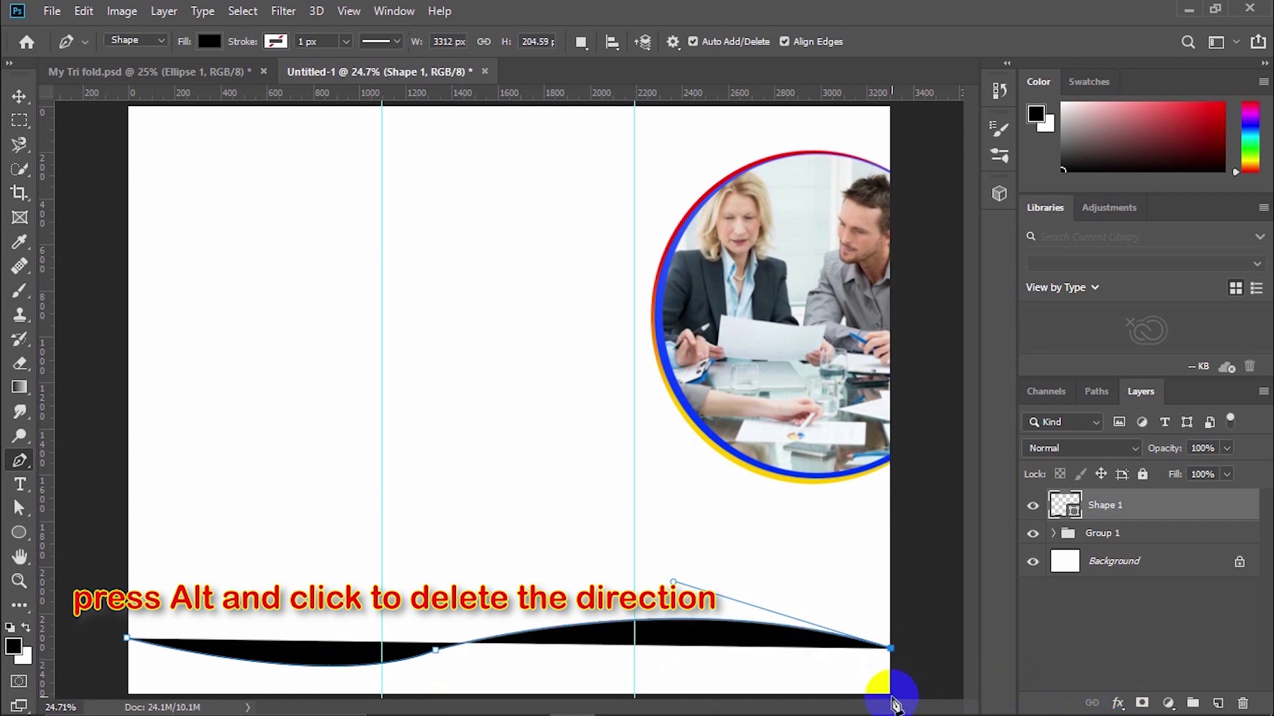
pyautogui.click(891, 695)
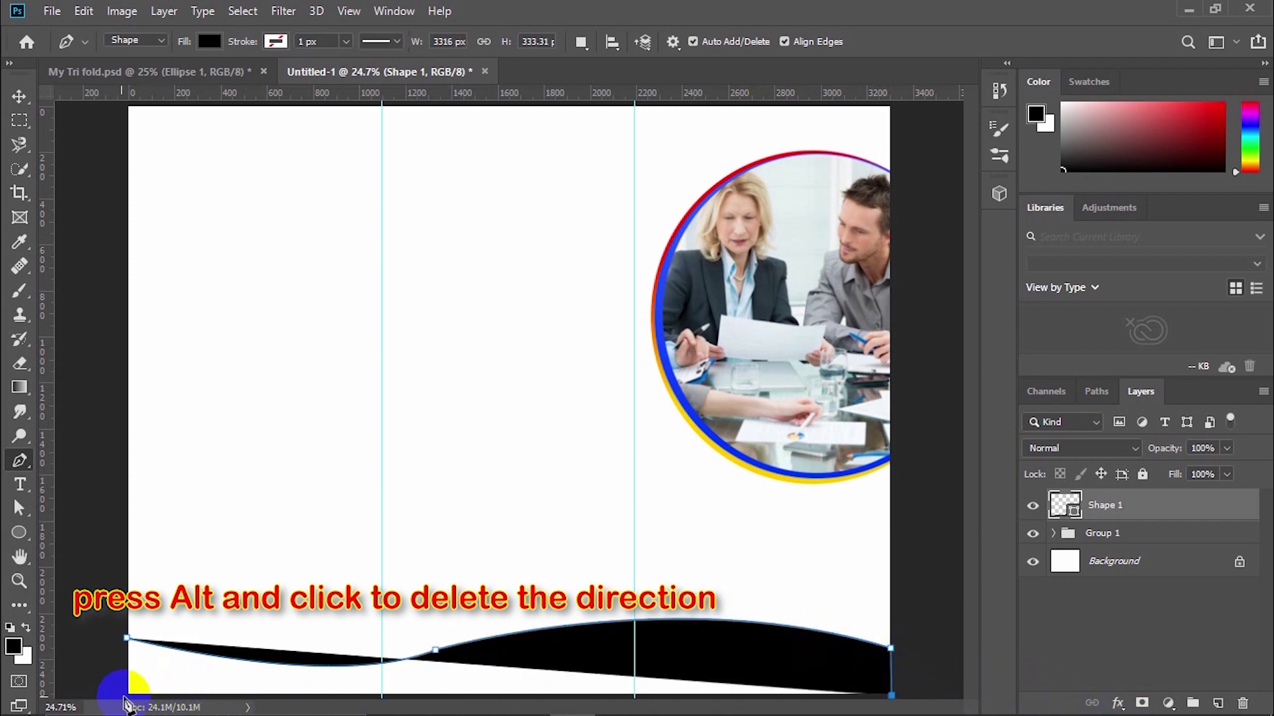
pyautogui.click(121, 696)
pyautogui.click(126, 639)
# - Raise the wave's middle anchor and pull the right curve down to flatten it
pyautogui.press('a')
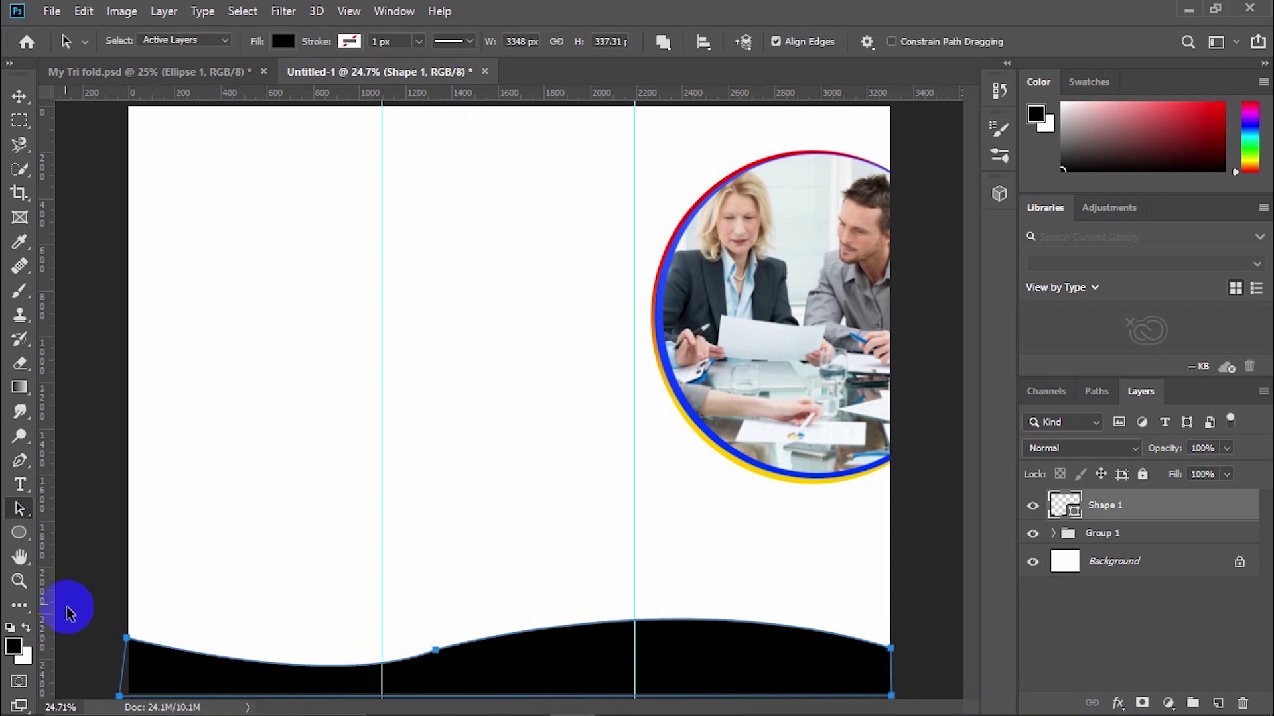
pyautogui.moveTo(18, 511); pyautogui.dragTo(77, 531)
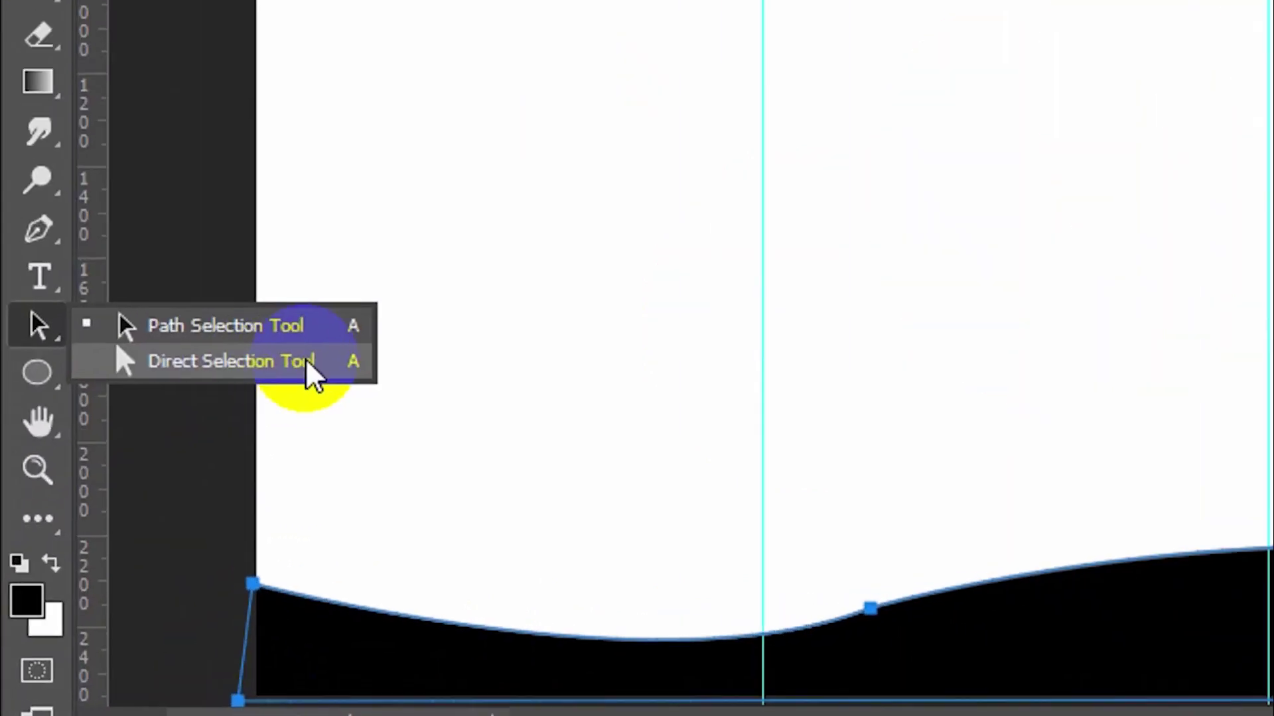
pyautogui.click(132, 528)
pyautogui.click(436, 652)
pyautogui.moveTo(305, 529); pyautogui.dragTo(899, 690)
pyautogui.click(426, 682)
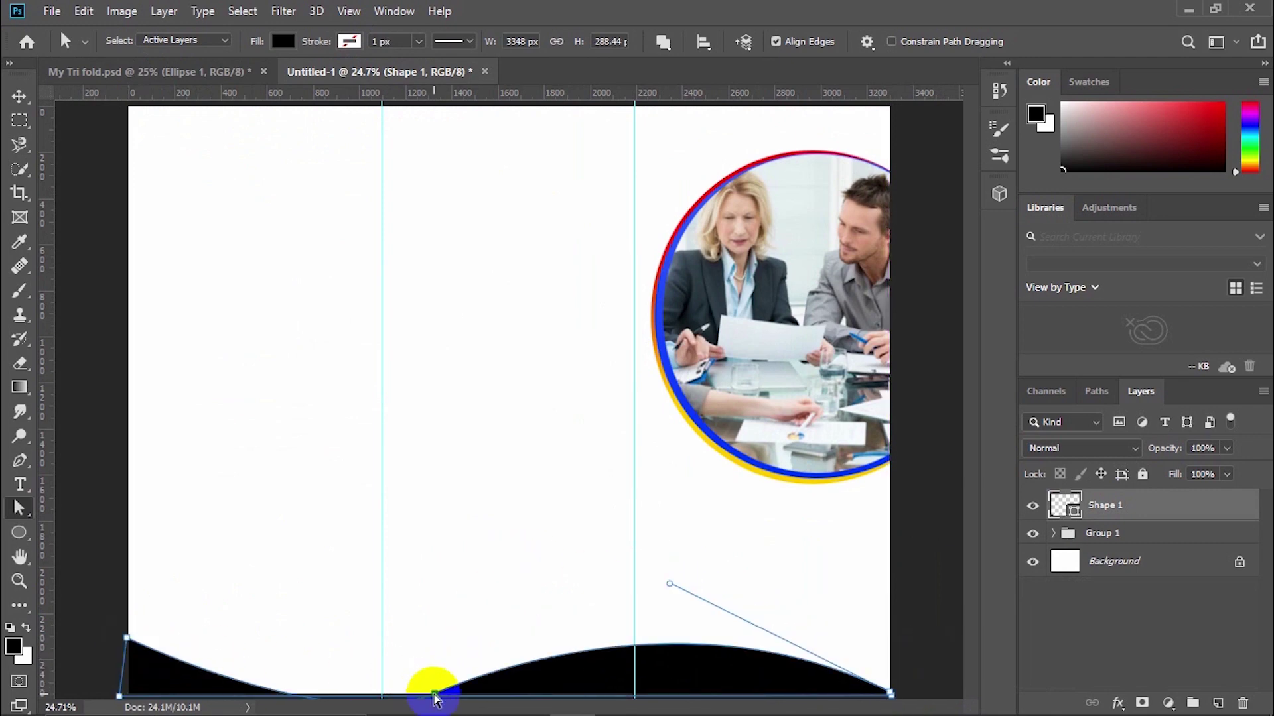
pyautogui.hotkey('ctrl', '-')
pyautogui.moveTo(440, 625)
pyautogui.mouseDown()
pyautogui.moveTo(456, 602)
pyautogui.moveTo(446, 606)
pyautogui.mouseUp()
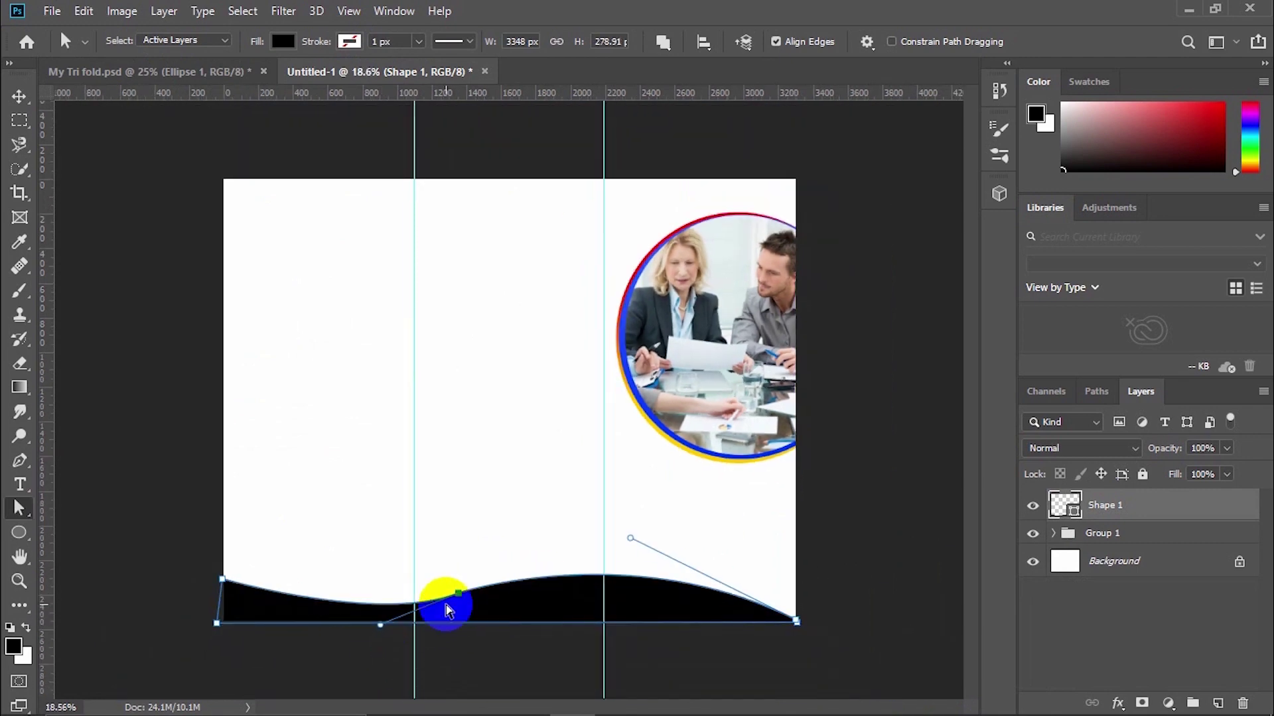
pyautogui.hotkey('ctrl', '+')
pyautogui.moveTo(657, 570); pyautogui.dragTo(648, 618)
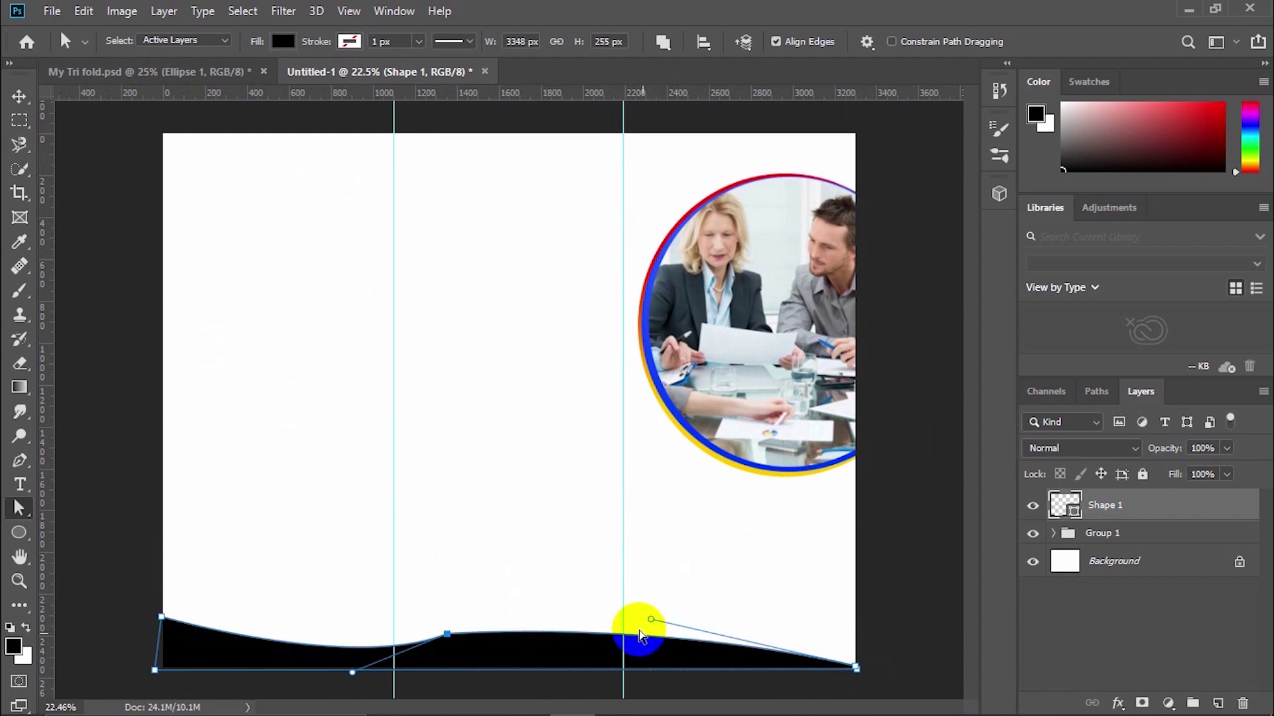
# - Reshape the right side of the black wave's curve with its direction handle
pyautogui.press('v')
pyautogui.click(488, 657)
pyautogui.click(19, 508)
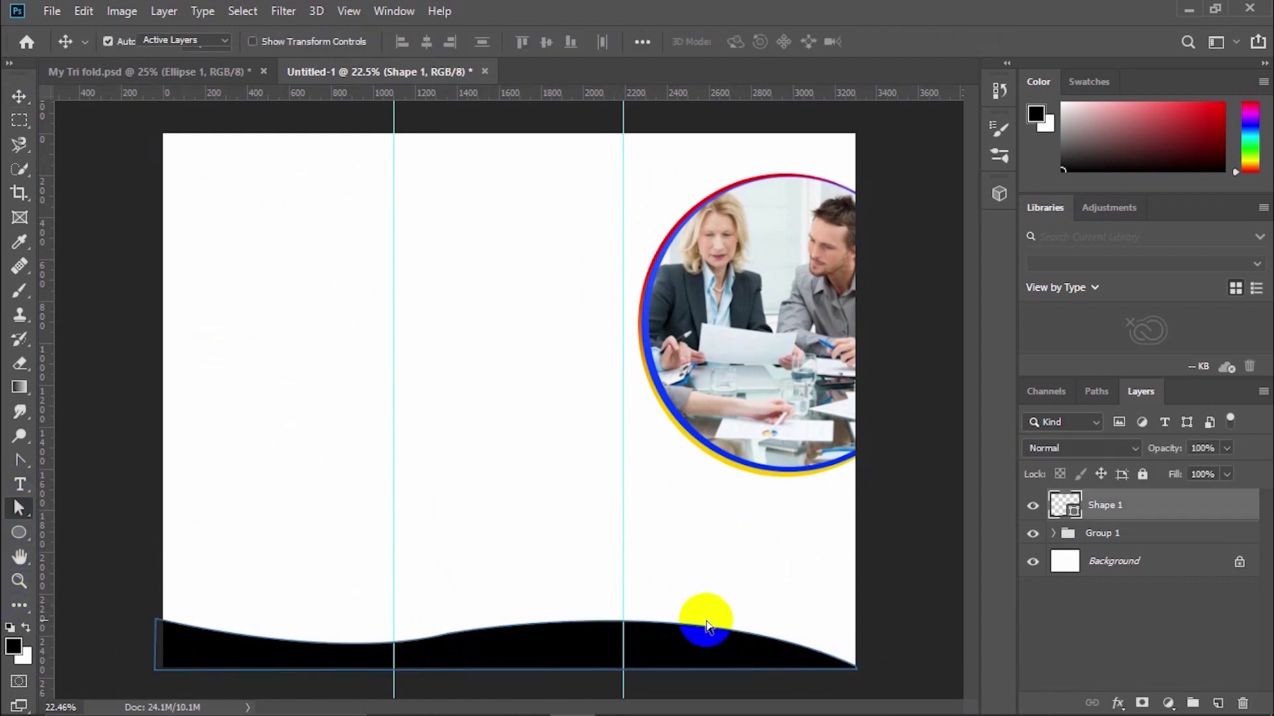
pyautogui.click(854, 666)
pyautogui.moveTo(690, 588); pyautogui.dragTo(660, 566)
pyautogui.click(152, 398)
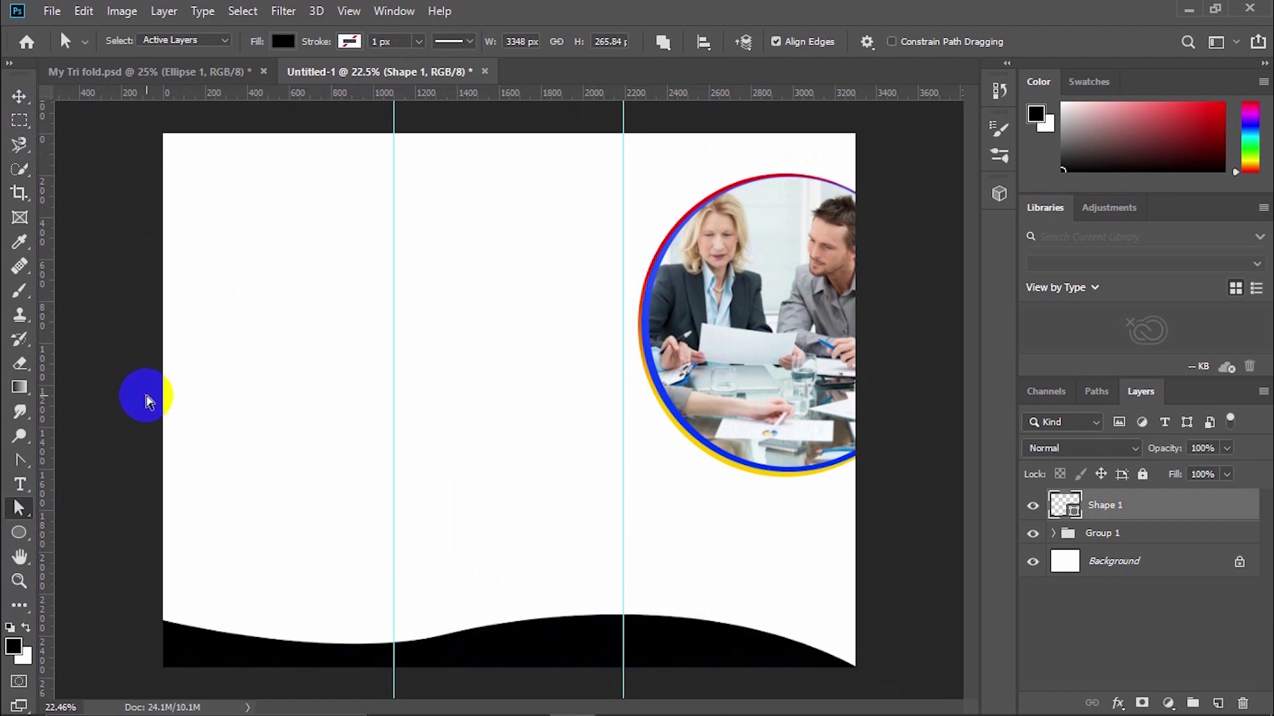
pyautogui.click(697, 639)
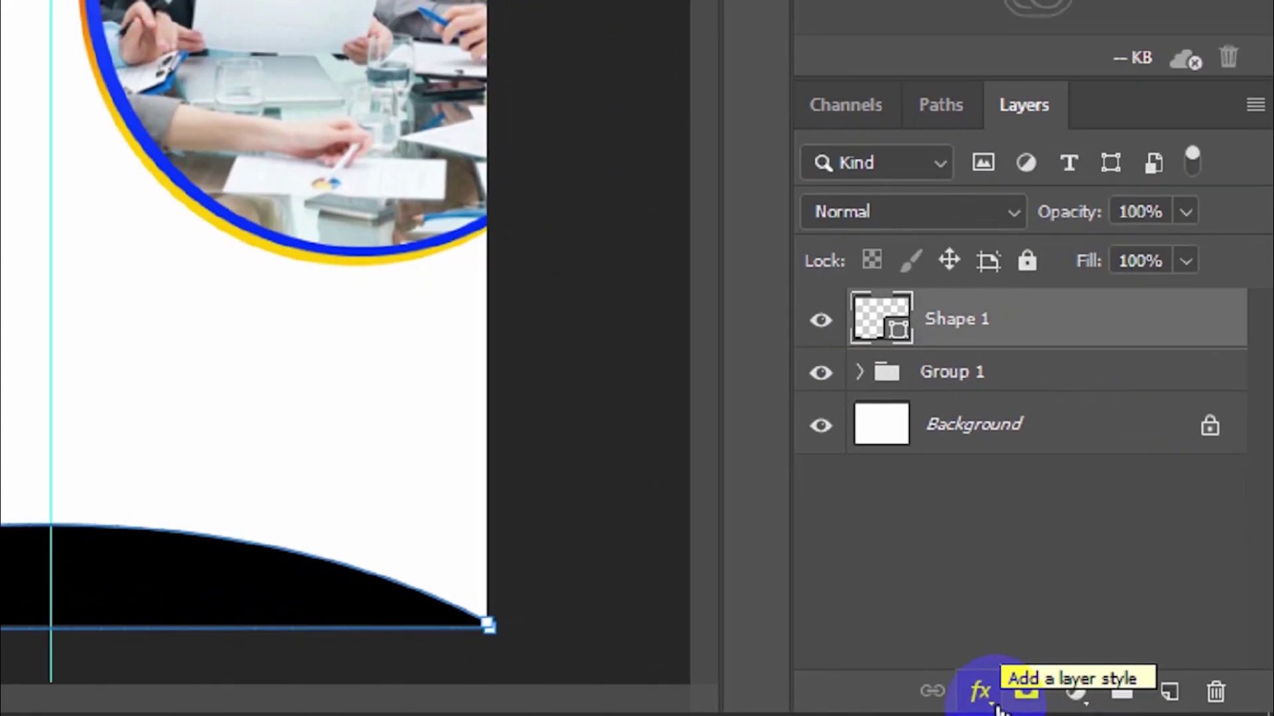
# - Add a blue Gradient Overlay effect to the wave shape
pyautogui.click(1117, 703)
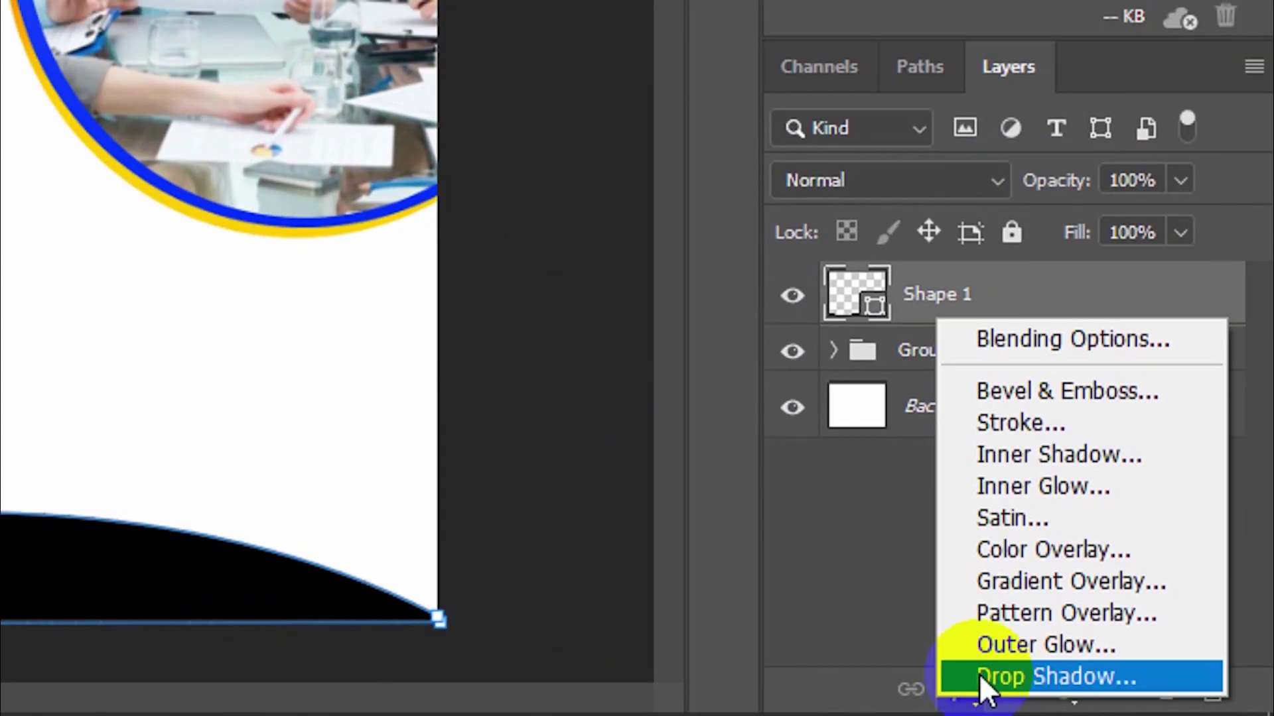
pyautogui.click(1129, 583)
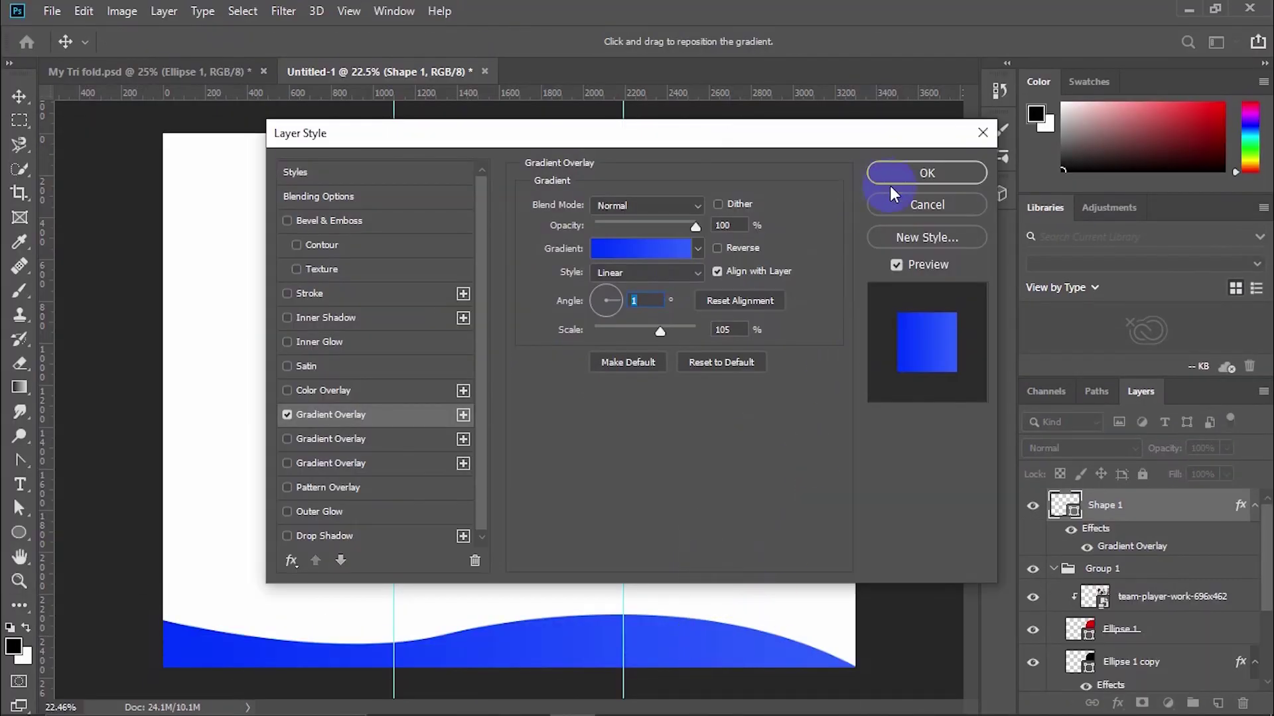
pyautogui.click(893, 181)
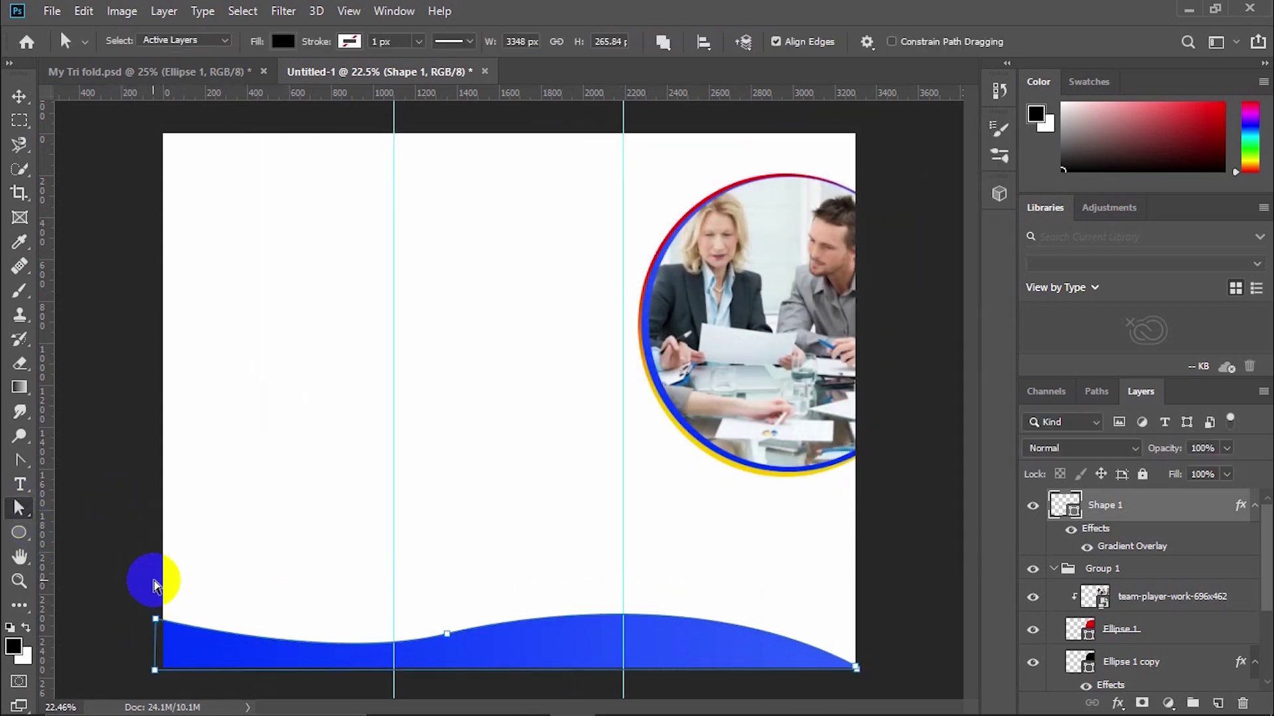
# - Nudge all the wave's anchors down and drag a handle to flatten the curve
pyautogui.moveTo(110, 570); pyautogui.dragTo(899, 665)
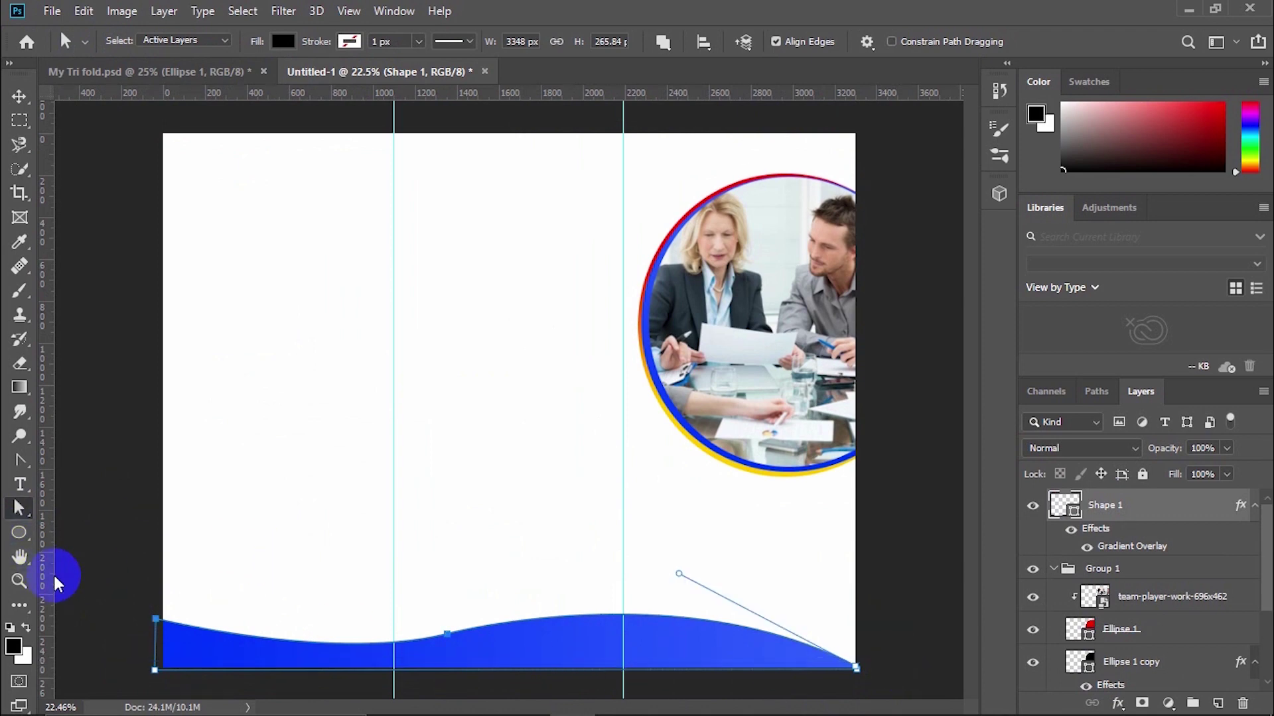
pyautogui.hotkey('shift', 'Down')
pyautogui.hotkey('shift', 'Down')
pyautogui.hotkey('shift', 'Down')
pyautogui.hotkey('shift', 'Down')
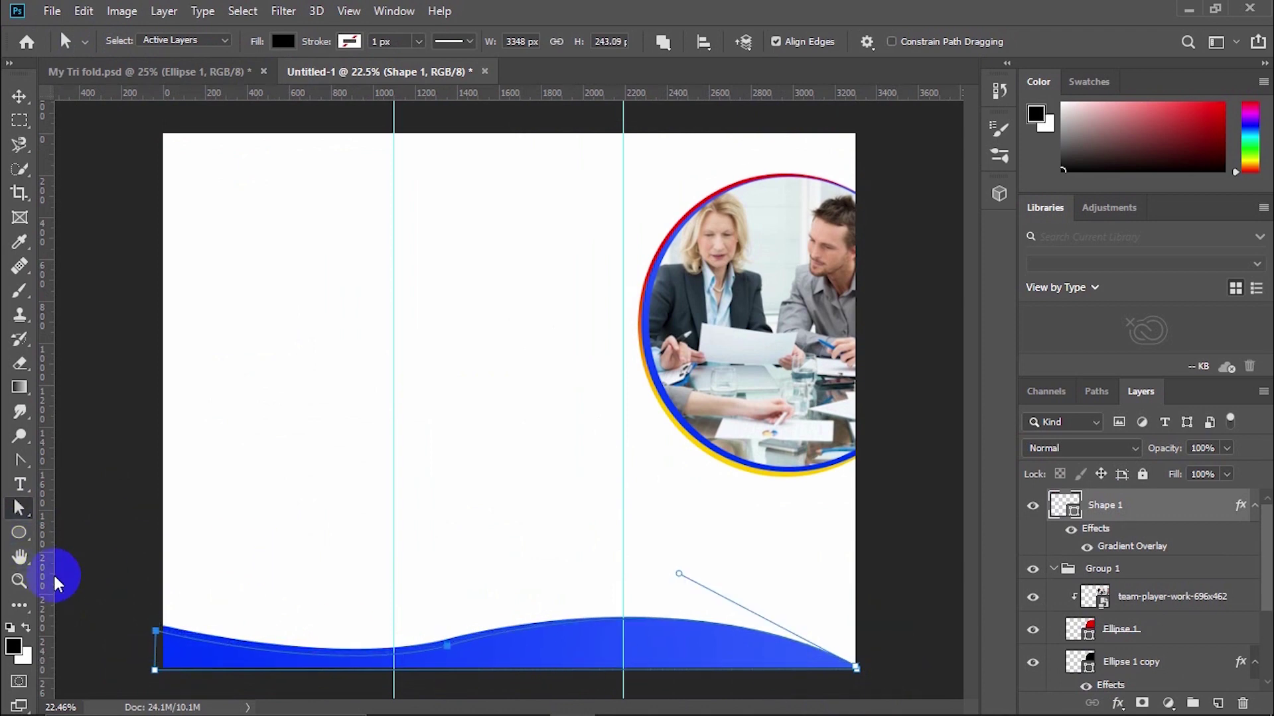
pyautogui.moveTo(679, 574); pyautogui.dragTo(675, 601)
pyautogui.click(526, 578)
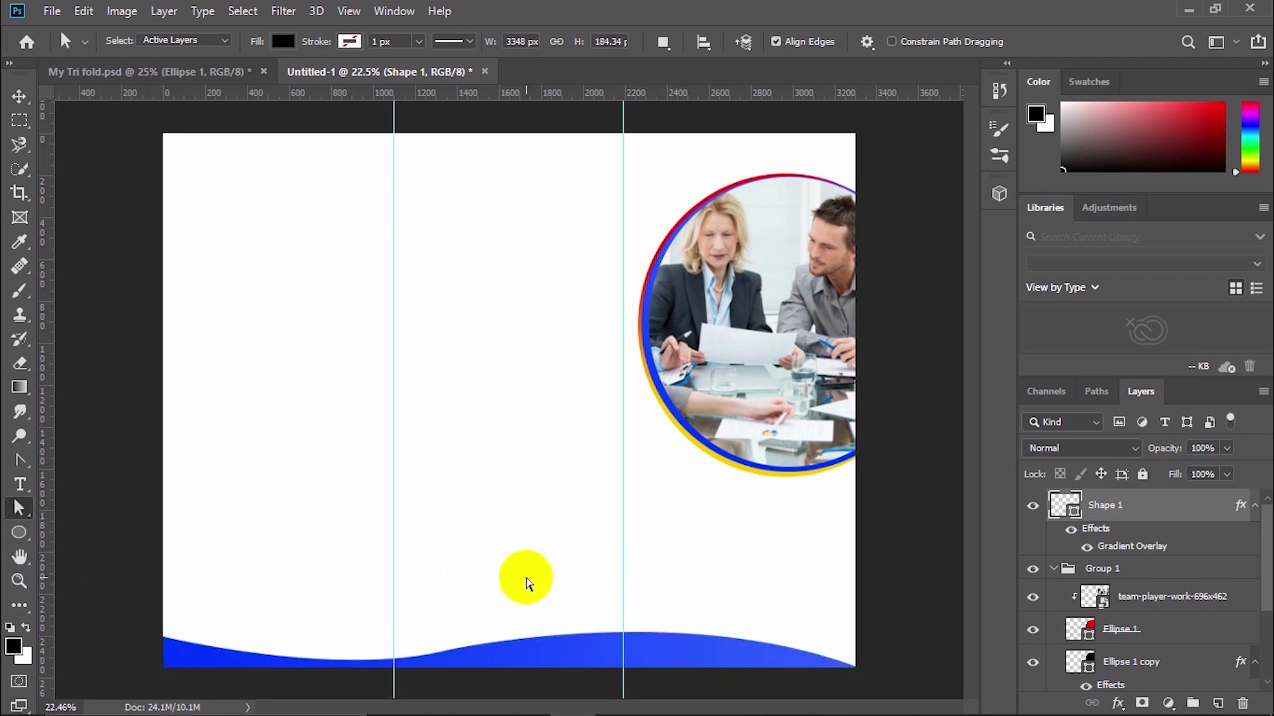
pyautogui.click(507, 662)
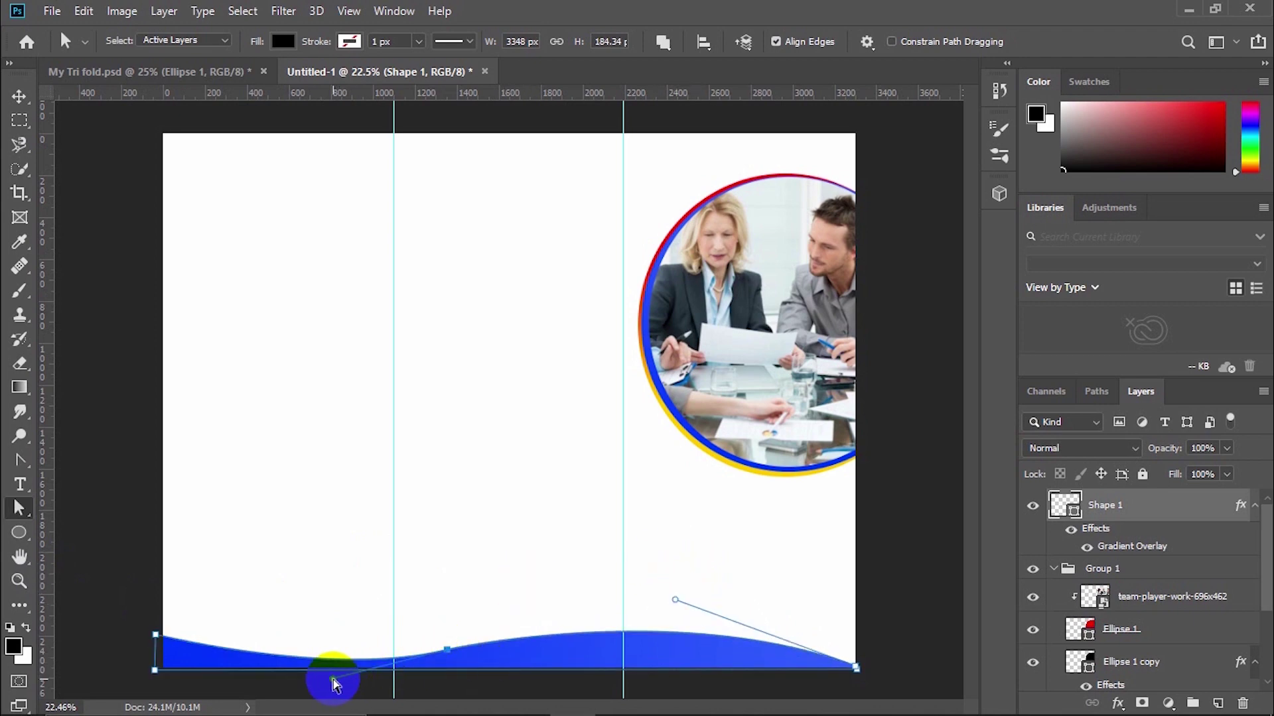
pyautogui.click(329, 563)
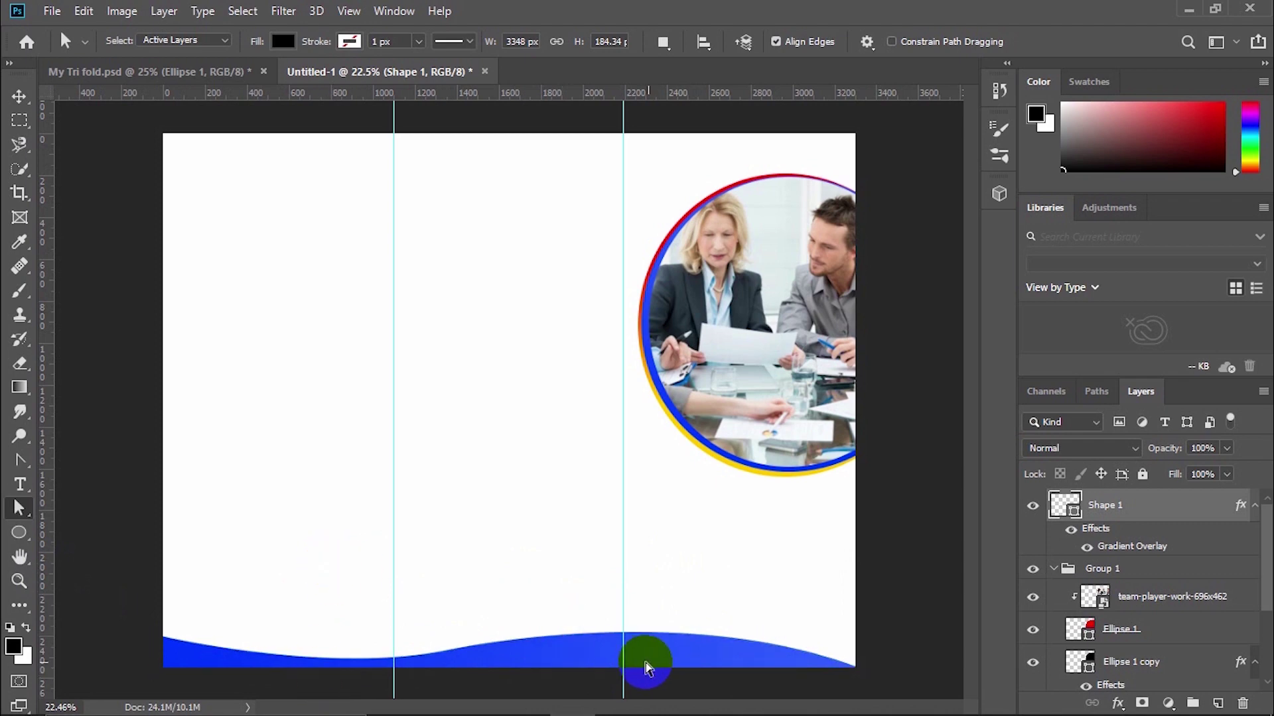
pyautogui.click(19, 96)
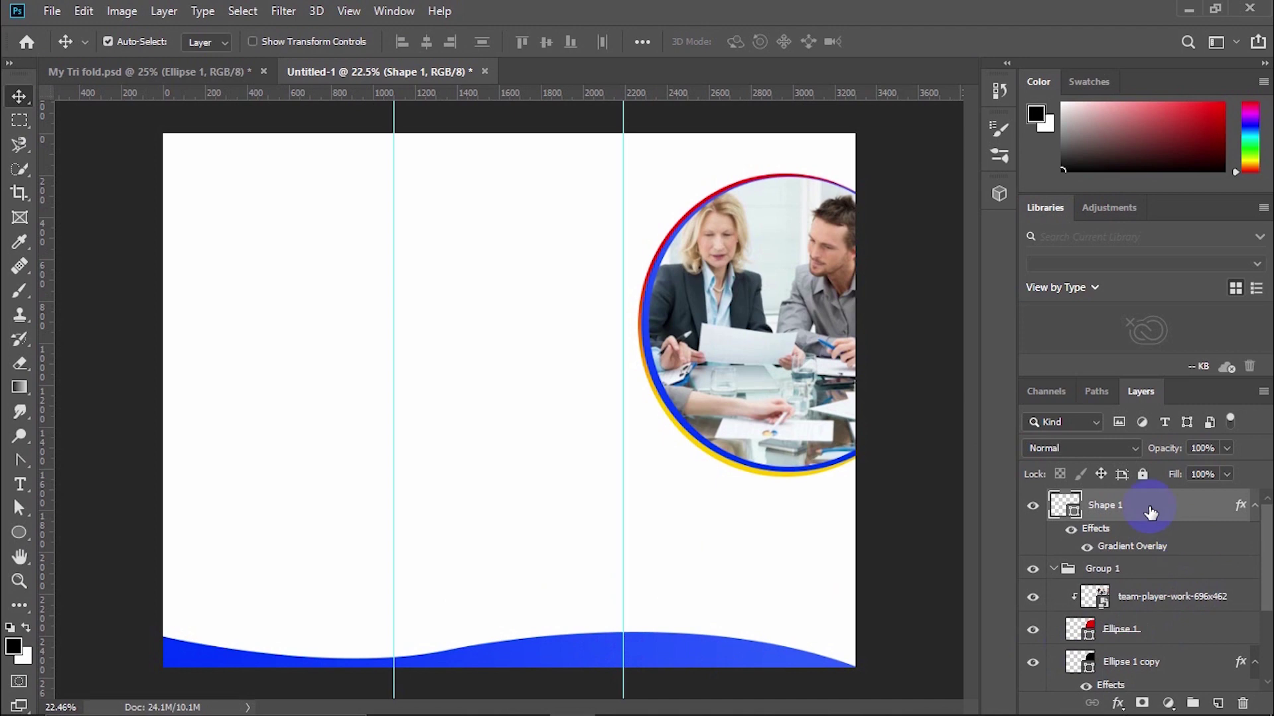
# - Duplicate the wave twice, offsetting each copy upward, and give the top copy its gradient at 65% opacity
pyautogui.moveTo(1150, 507); pyautogui.dragTo(1152, 567)
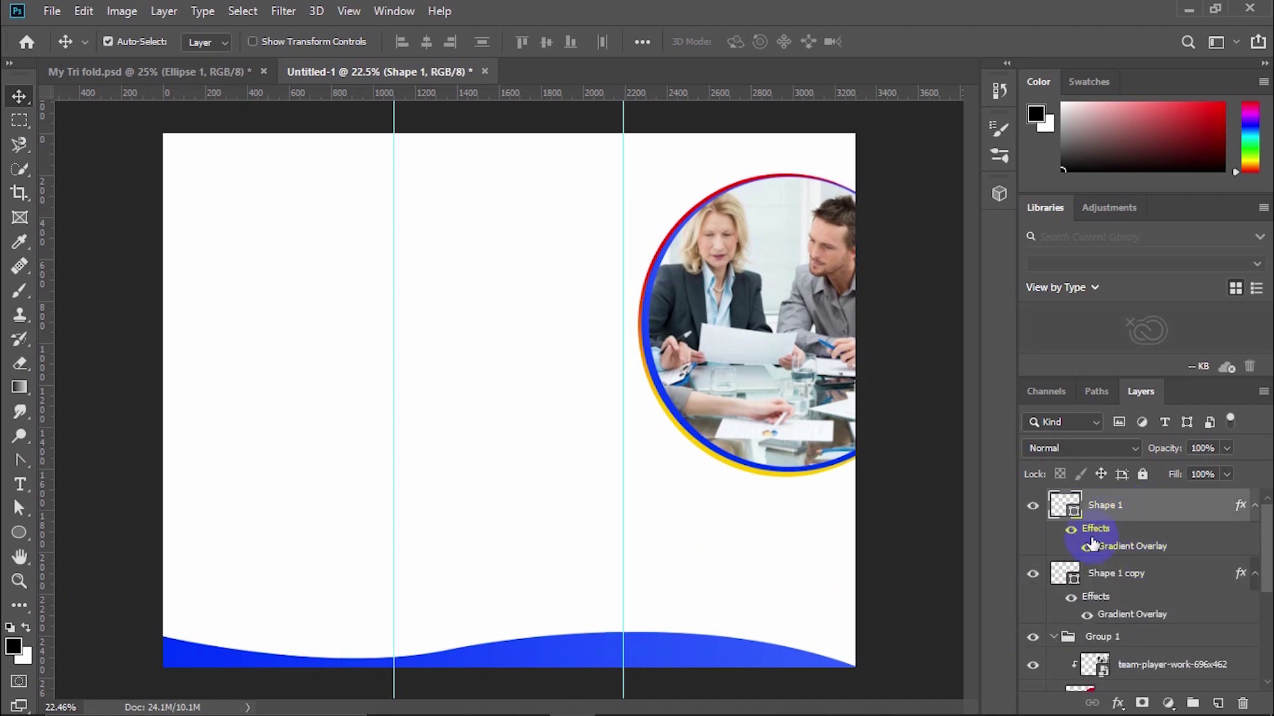
pyautogui.click(1071, 531)
pyautogui.moveTo(528, 664); pyautogui.dragTo(529, 639)
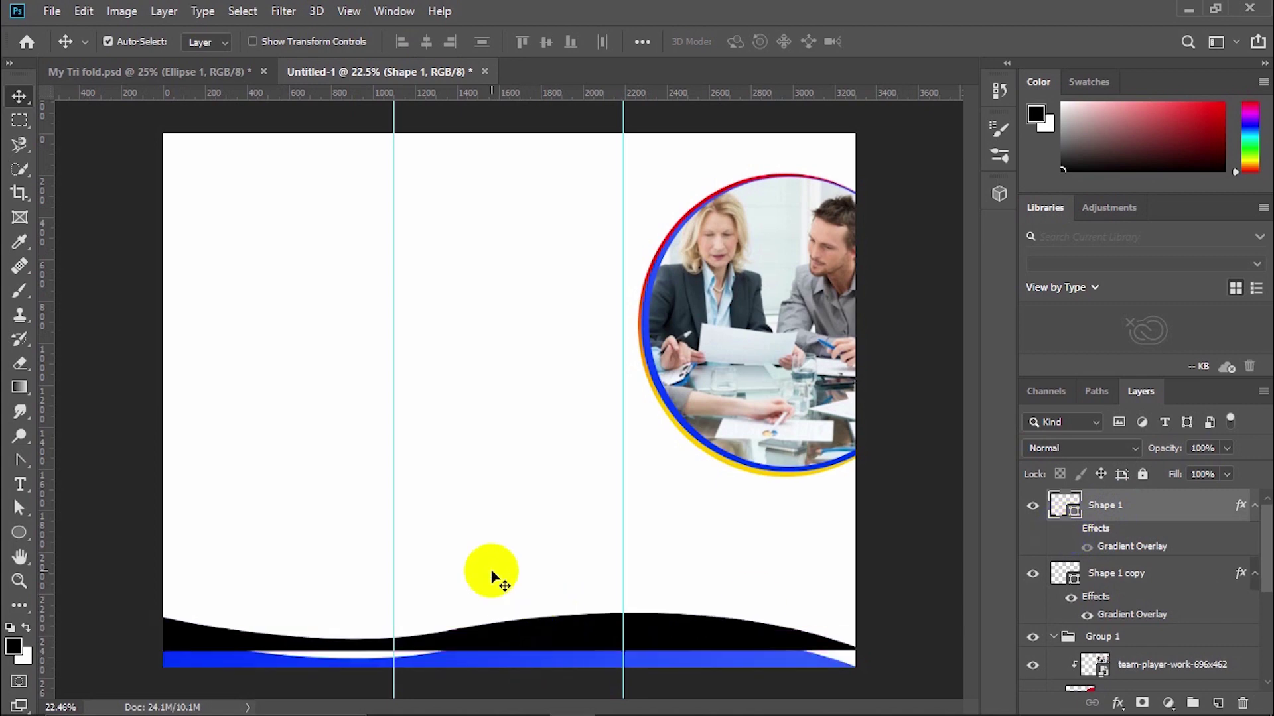
pyautogui.hotkey('shift', 'Down')
pyautogui.hotkey('shift', 'Down')
pyautogui.hotkey('shift', 'Down')
pyautogui.hotkey('shift', 'Down')
pyautogui.hotkey('shift', 'Up')
pyautogui.hotkey('shift', 'Up')
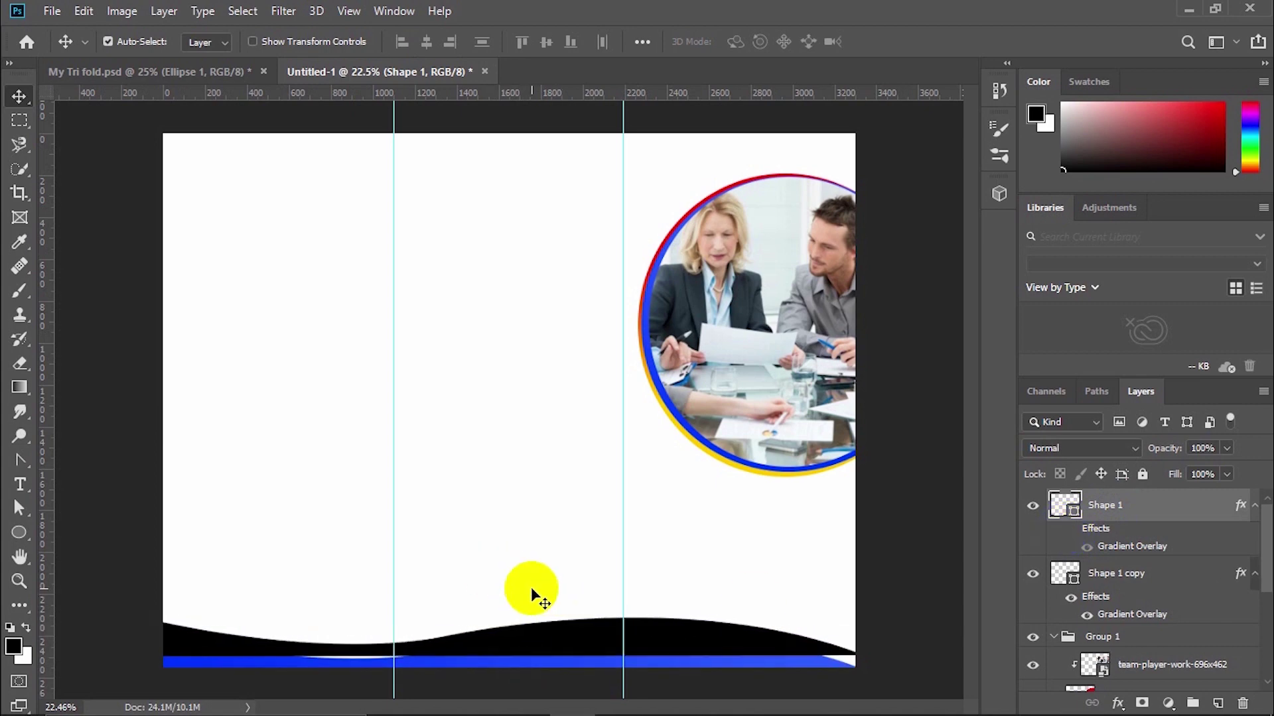
pyautogui.moveTo(591, 620); pyautogui.dragTo(650, 607)
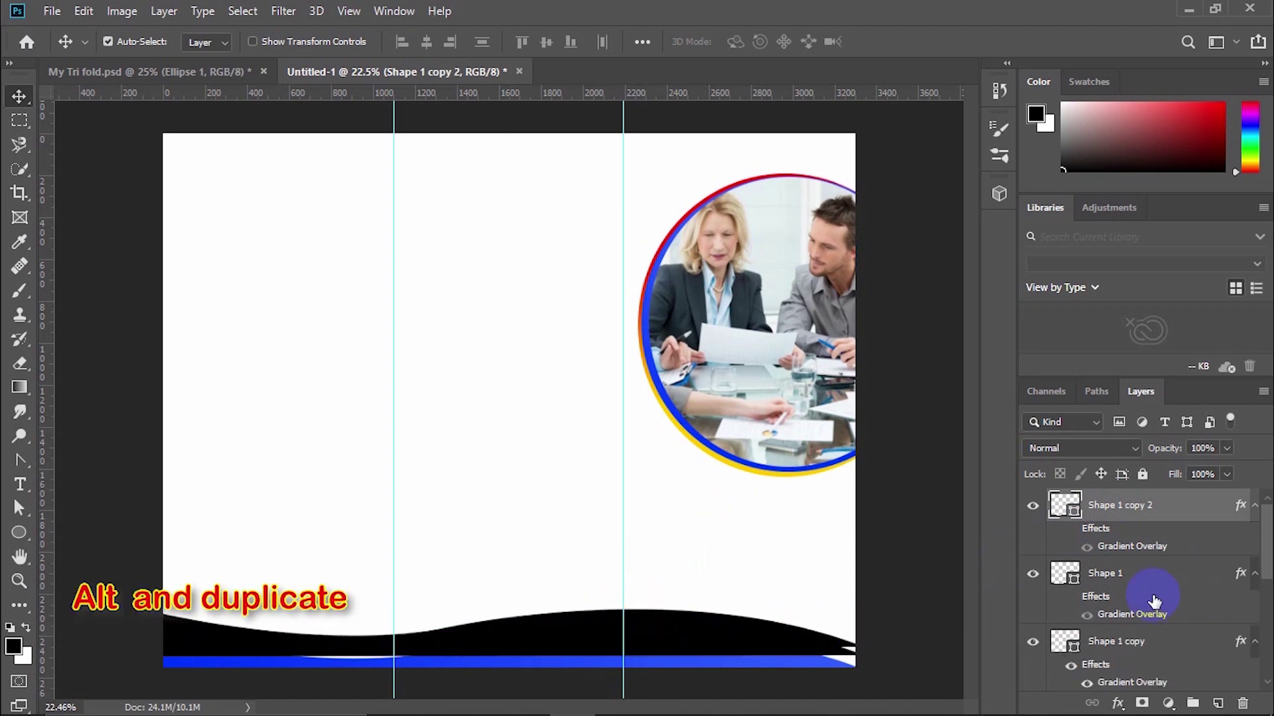
pyautogui.click(1088, 548)
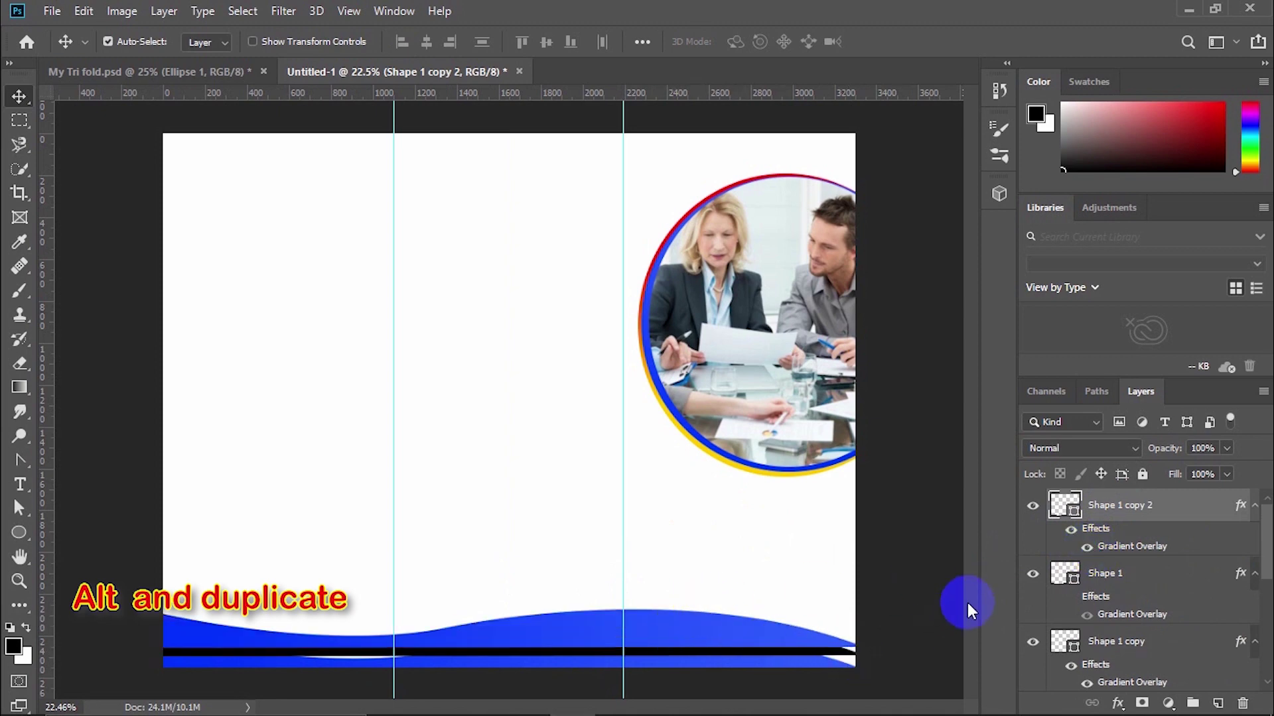
pyautogui.moveTo(1156, 451); pyautogui.dragTo(1149, 455)
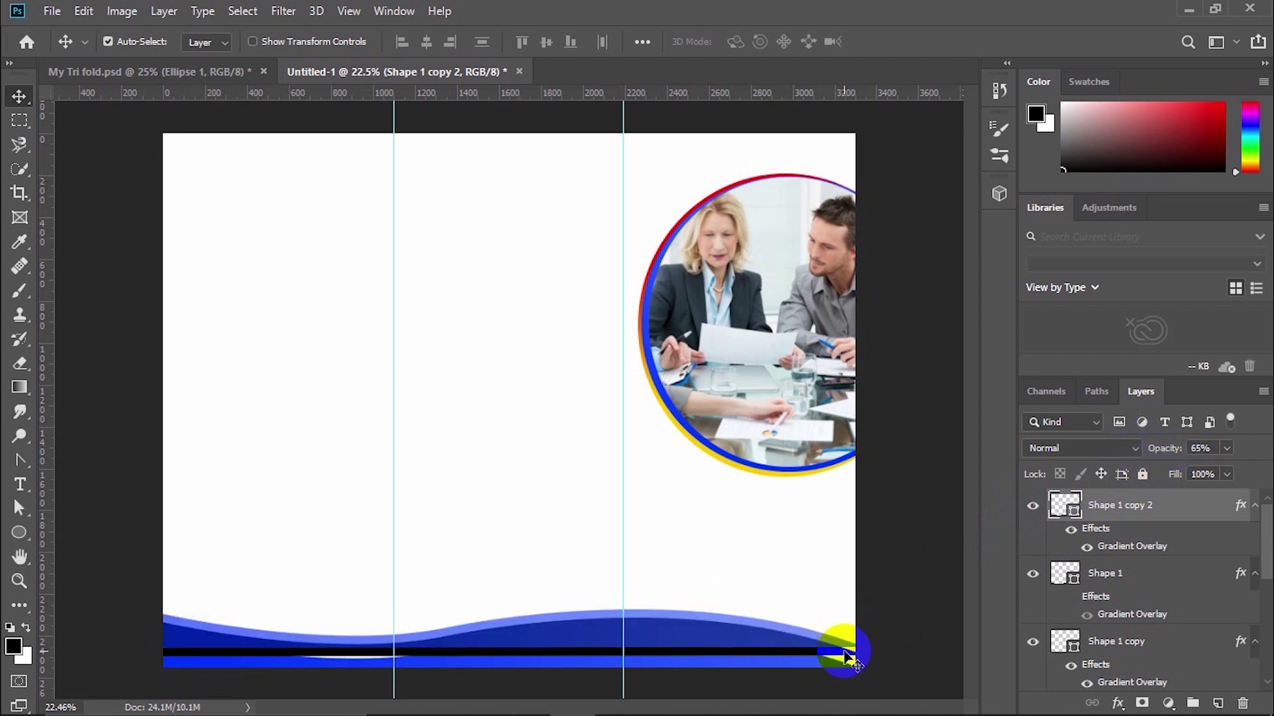
# - Rotate Shape 1 copy 2 about 2 degrees and nudge it slightly up and right
pyautogui.hotkey('ctrl', 't')
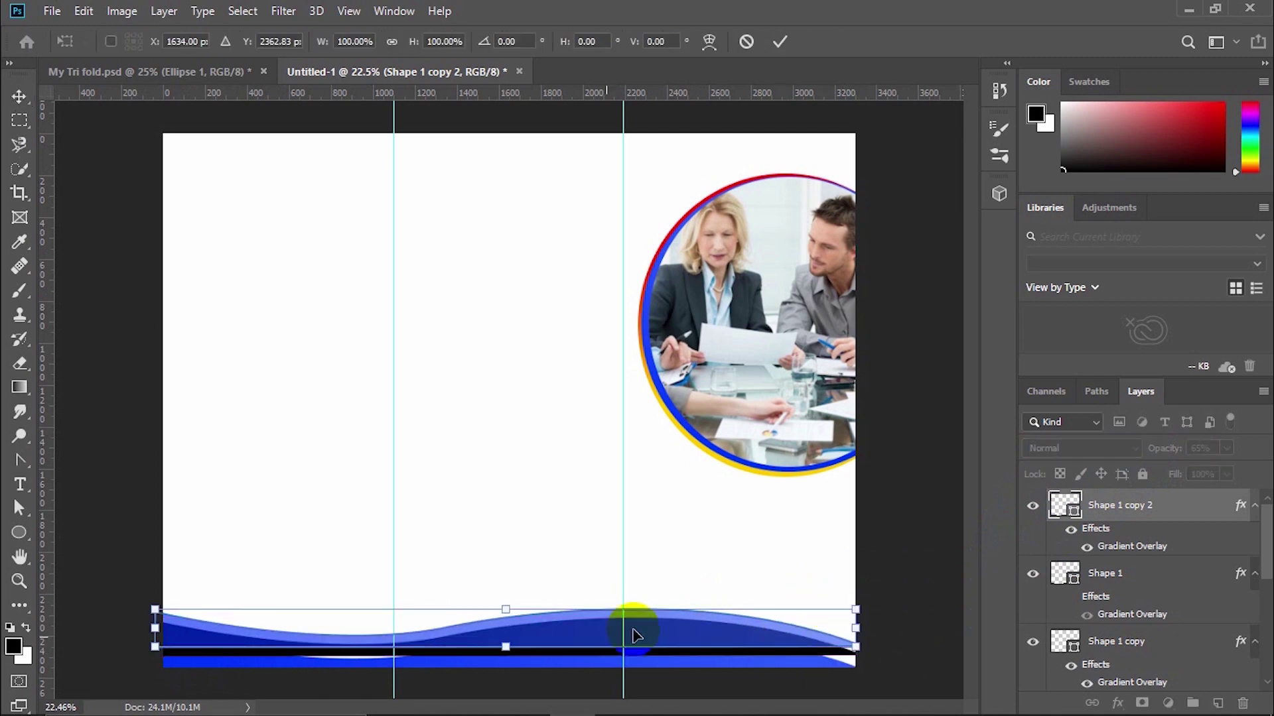
pyautogui.moveTo(150, 606); pyautogui.dragTo(133, 595)
pyautogui.hotkey('ctrl', 'z')
pyautogui.moveTo(862, 595); pyautogui.dragTo(870, 605)
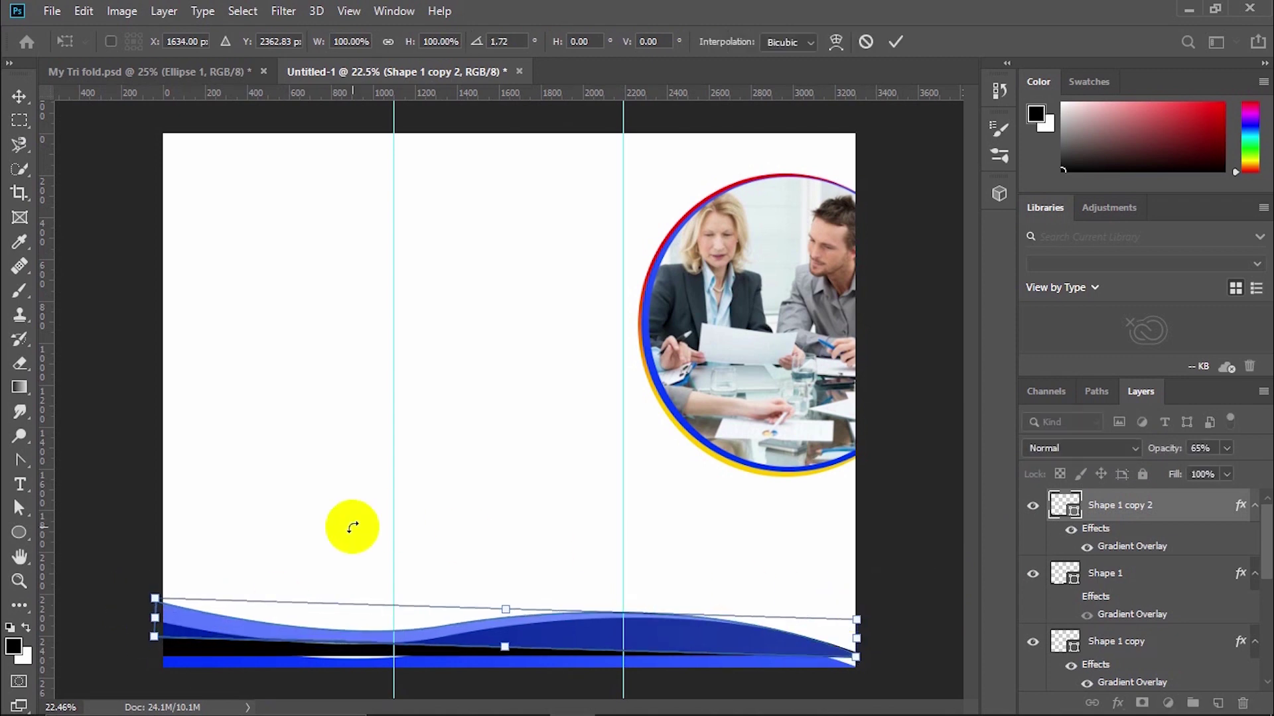
pyautogui.press('Up')
pyautogui.press('Up')
pyautogui.press('Up')
pyautogui.press('Up')
pyautogui.press('Right')
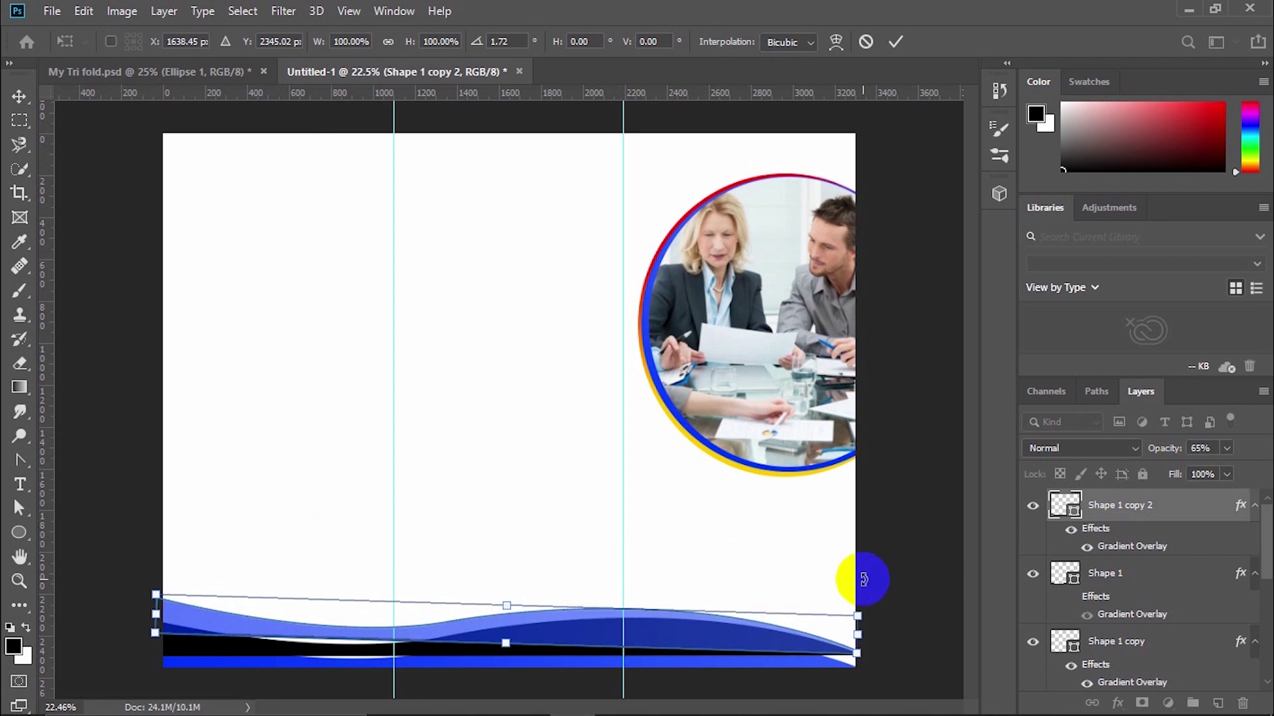
pyautogui.moveTo(858, 580); pyautogui.dragTo(872, 581)
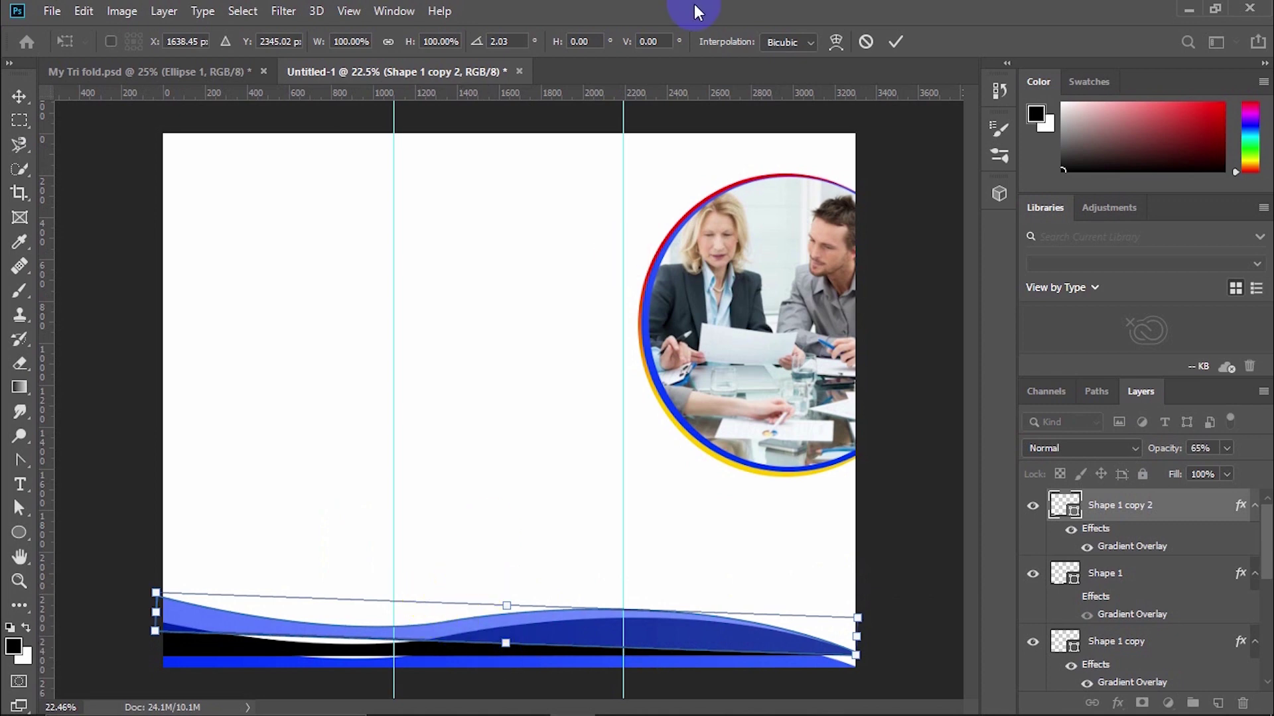
pyautogui.click(889, 44)
pyautogui.click(374, 661)
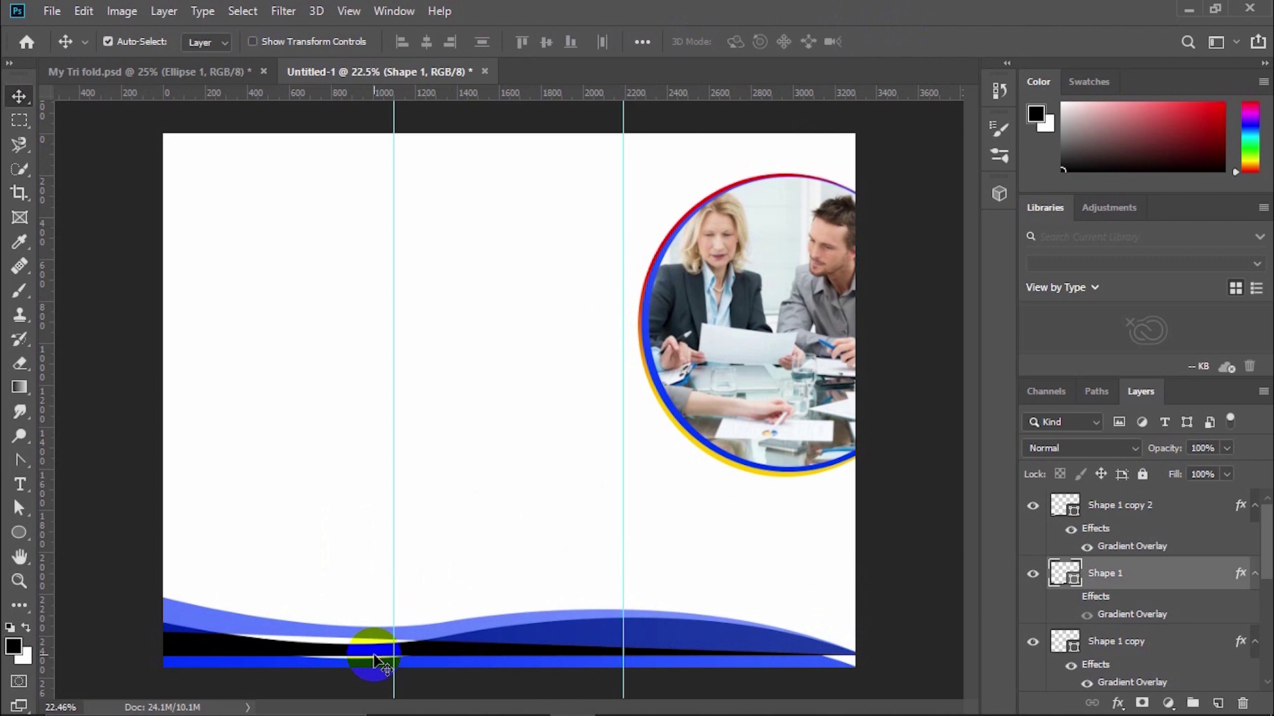
# - Select the black wave's left-end anchor points and toggle its visibility to compare
pyautogui.hotkey('ctrl', 't')
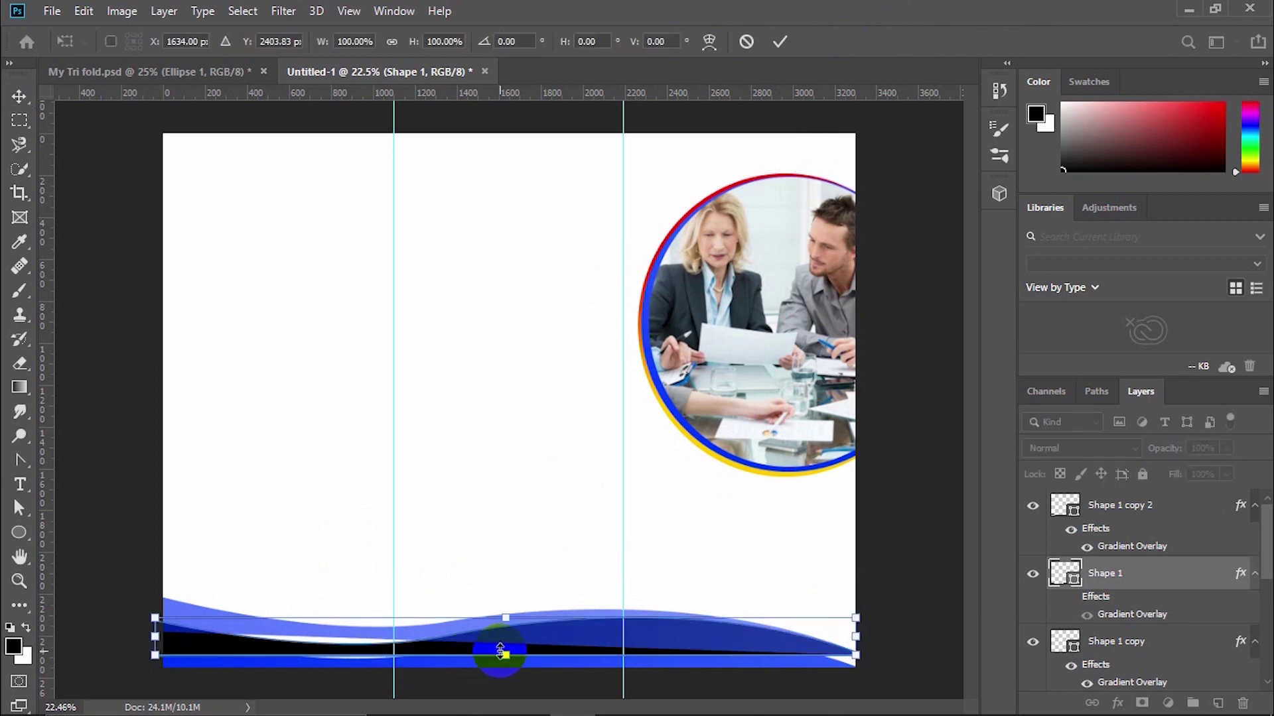
pyautogui.click(19, 508)
pyautogui.click(254, 649)
pyautogui.click(171, 645)
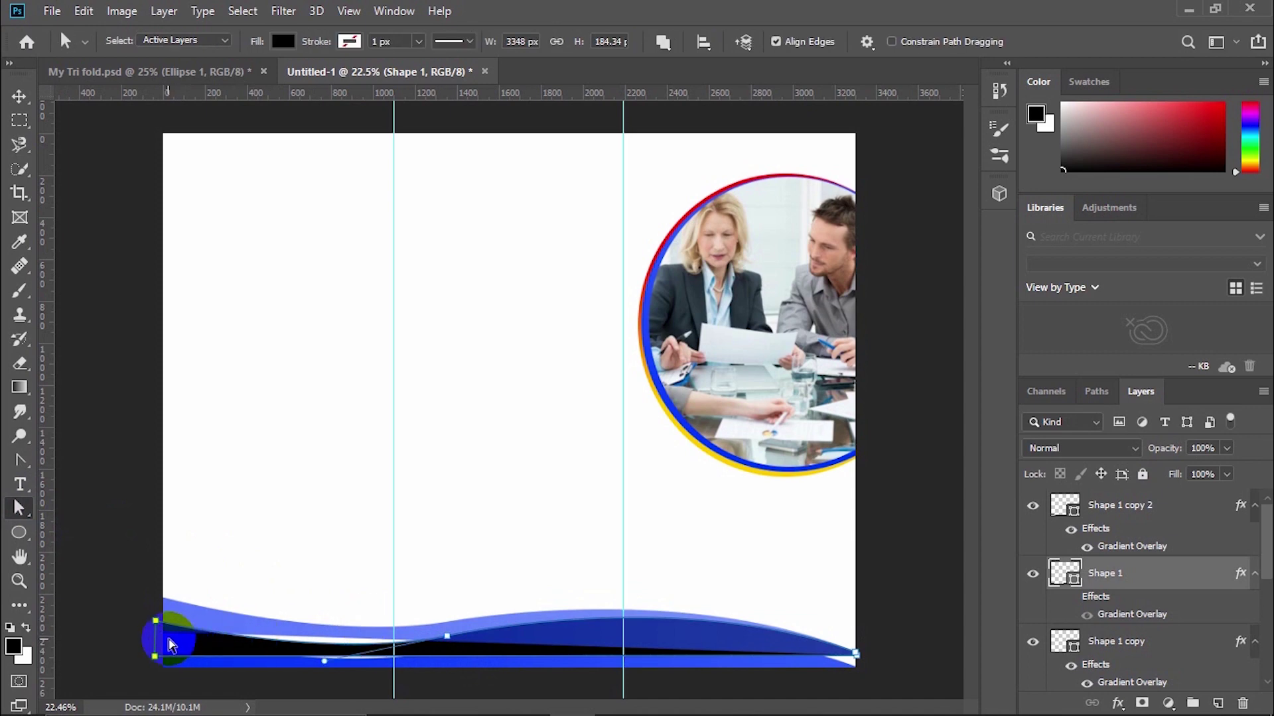
pyautogui.click(410, 662)
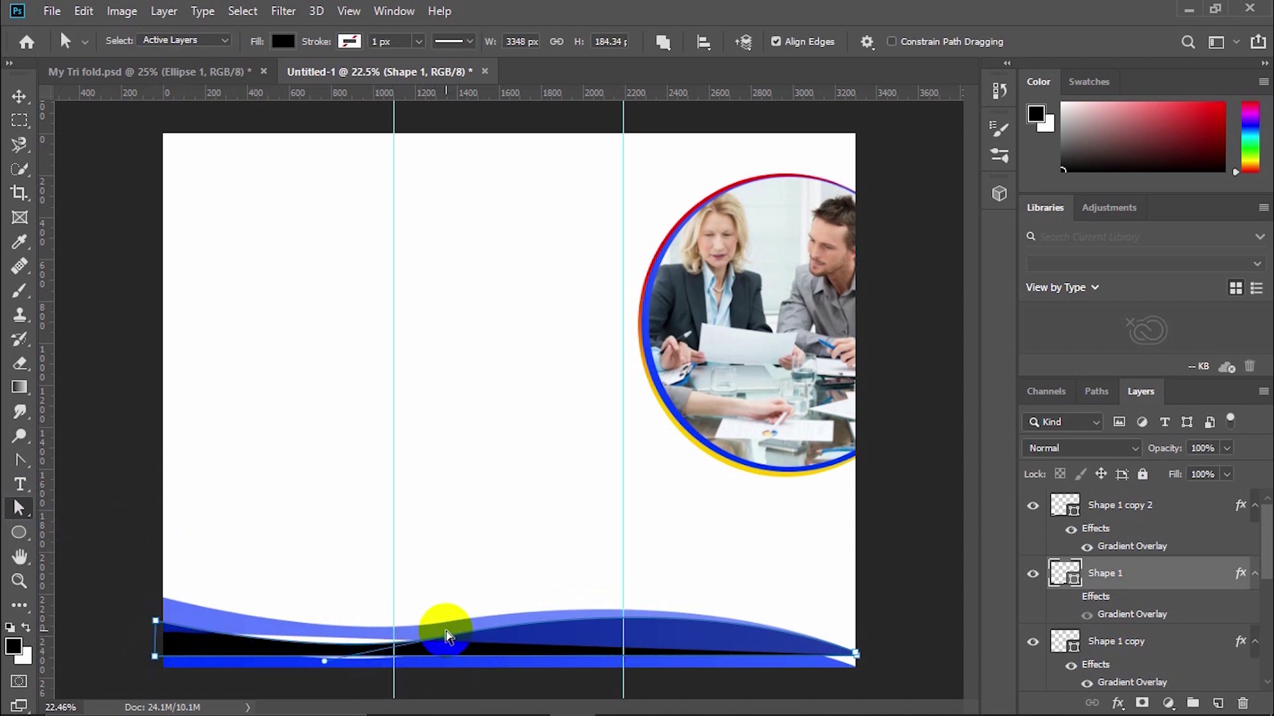
pyautogui.hotkey('ctrl', '-')
pyautogui.hotkey('ctrl', '0')
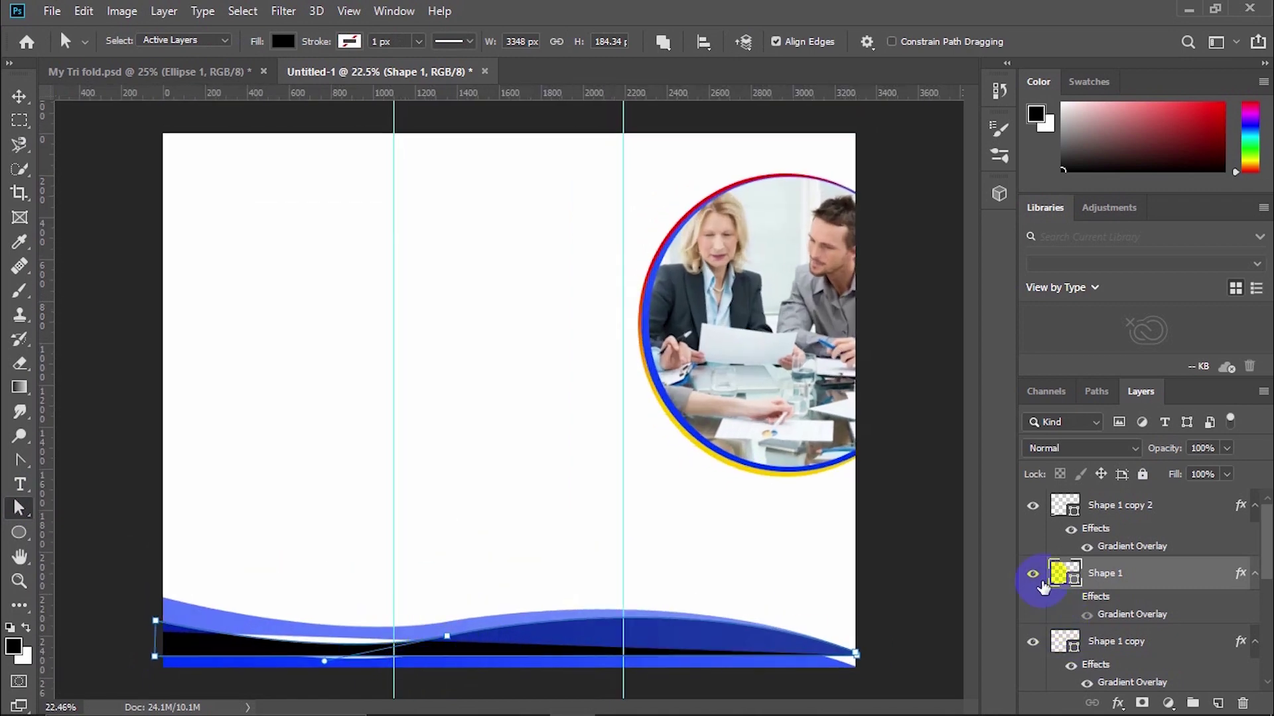
pyautogui.click(1035, 577)
pyautogui.click(1035, 577)
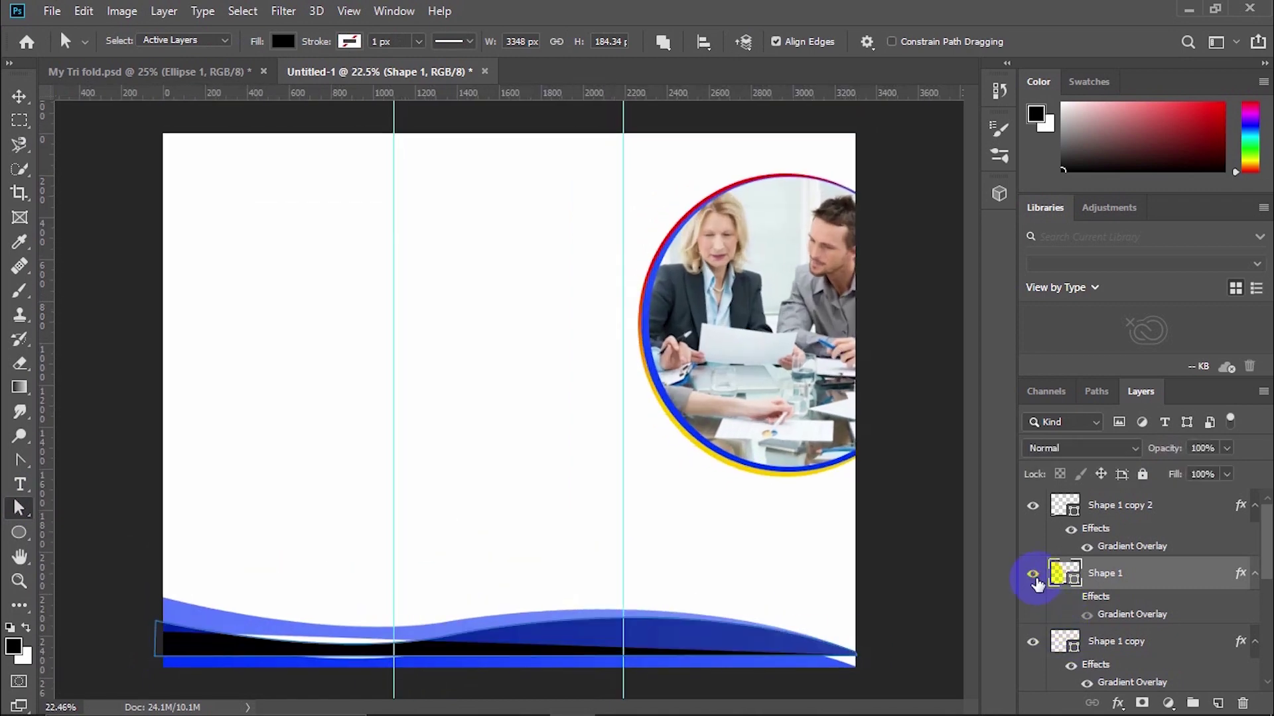
# - Select the top wave's end anchors and pull its left anchor down over the black band
pyautogui.click(1069, 520)
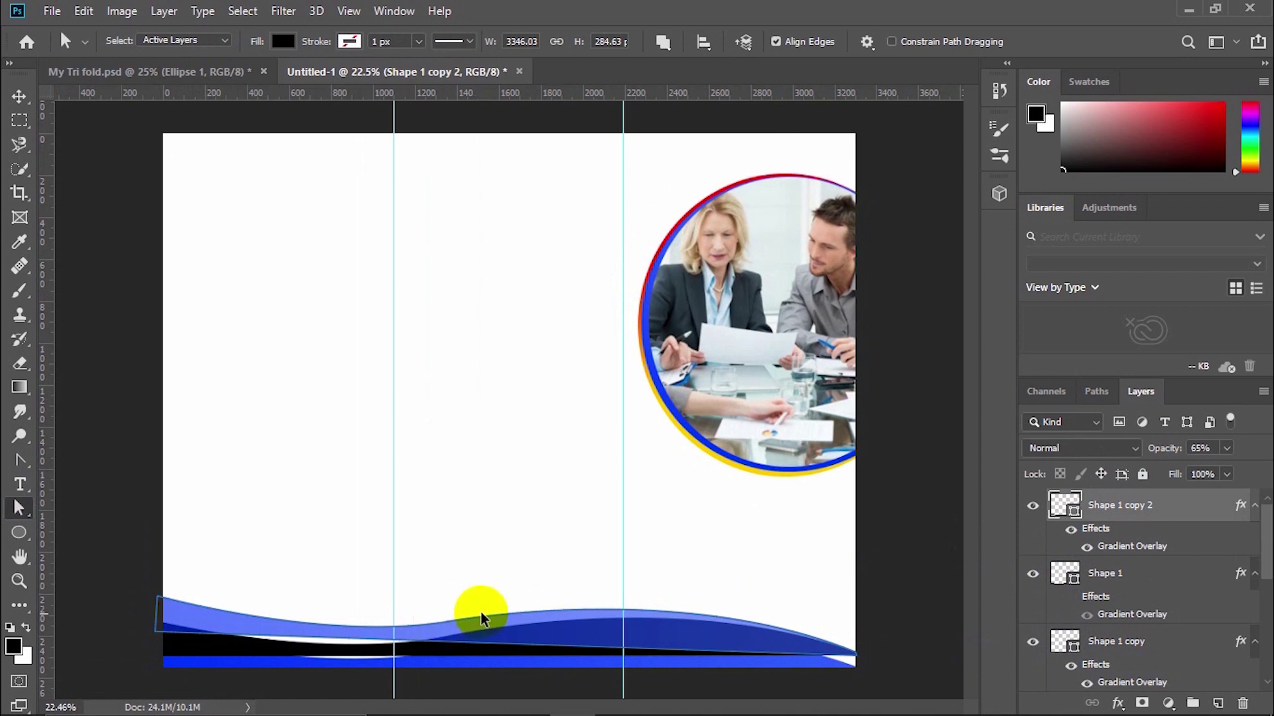
pyautogui.hotkey('ctrl', 't')
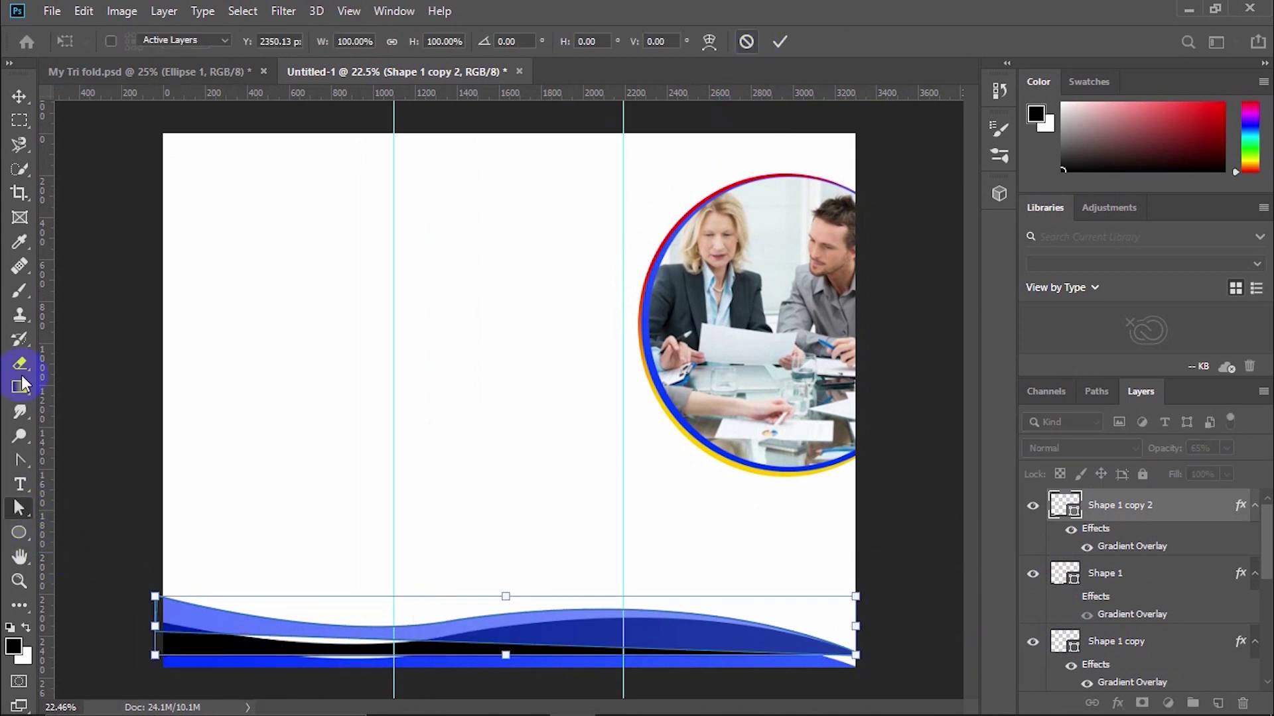
pyautogui.press('Escape')
pyautogui.click(506, 630)
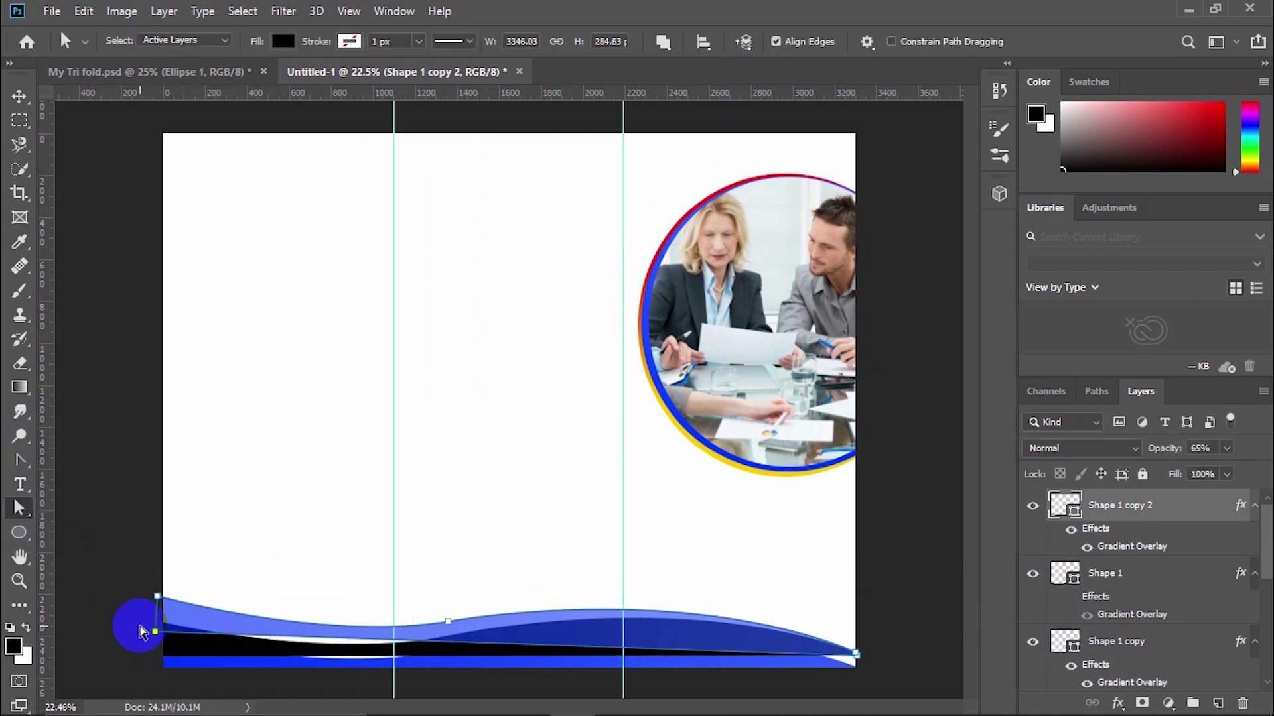
pyautogui.moveTo(141, 630); pyautogui.dragTo(862, 664)
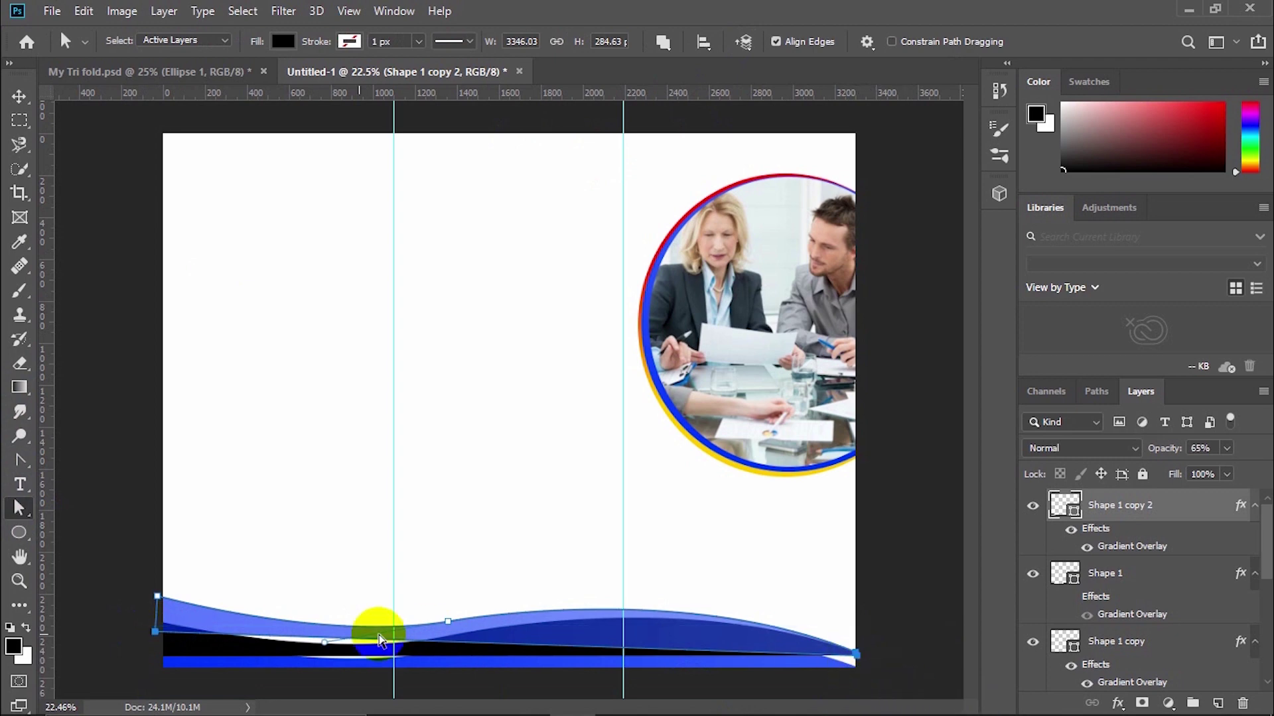
pyautogui.moveTo(155, 632)
pyautogui.mouseDown()
pyautogui.moveTo(166, 611)
pyautogui.moveTo(153, 649)
pyautogui.mouseUp()
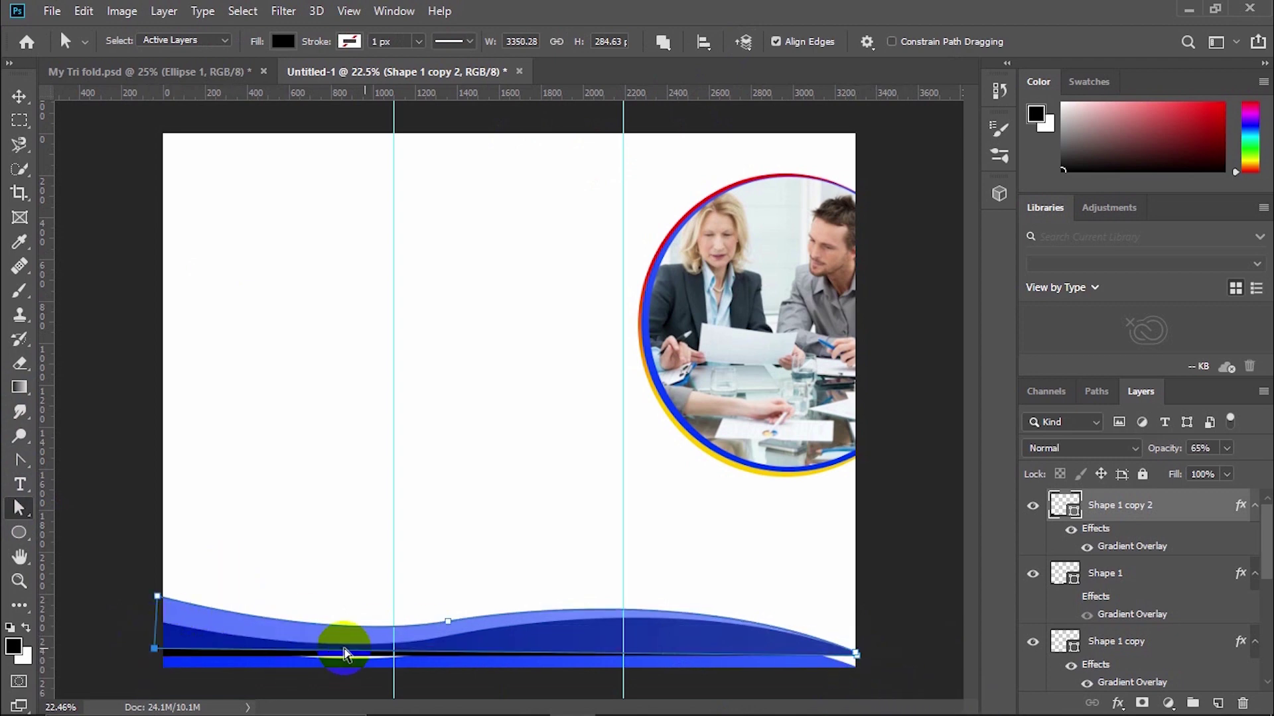
# - Load the Shape 1 wave's outline as a selection and hide that layer
pyautogui.press('v')
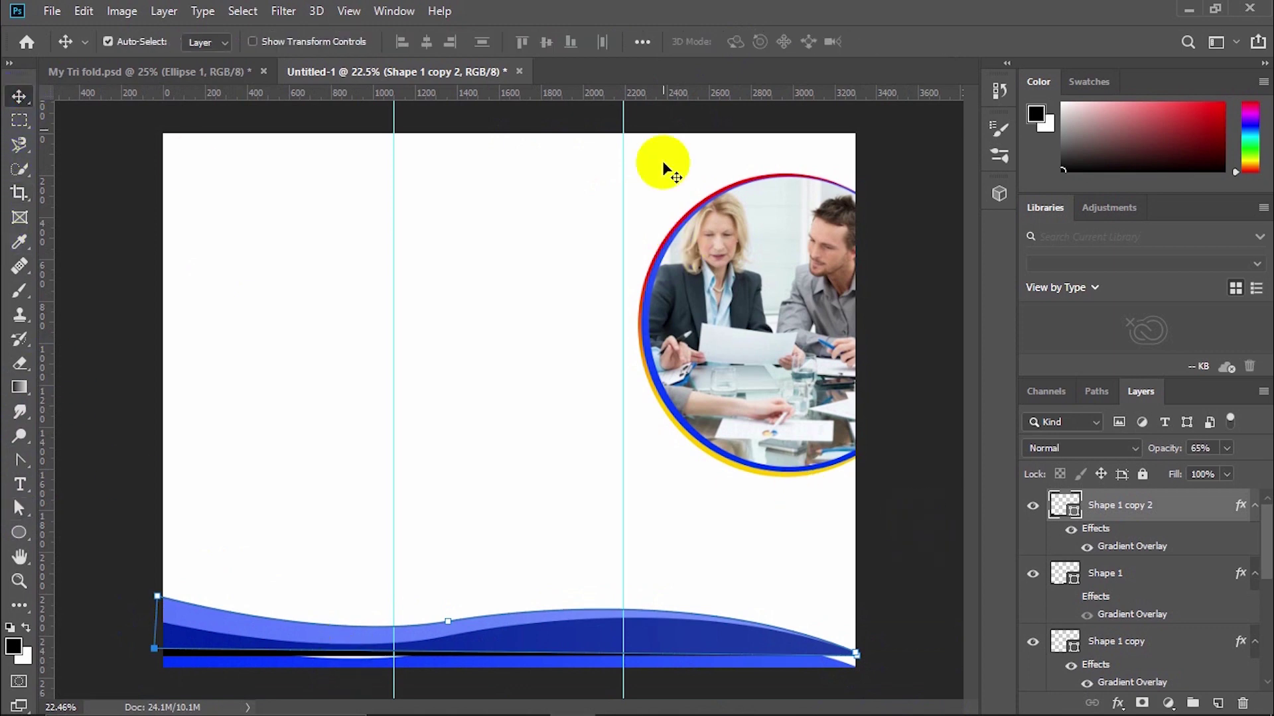
pyautogui.click(333, 554)
pyautogui.click(341, 639)
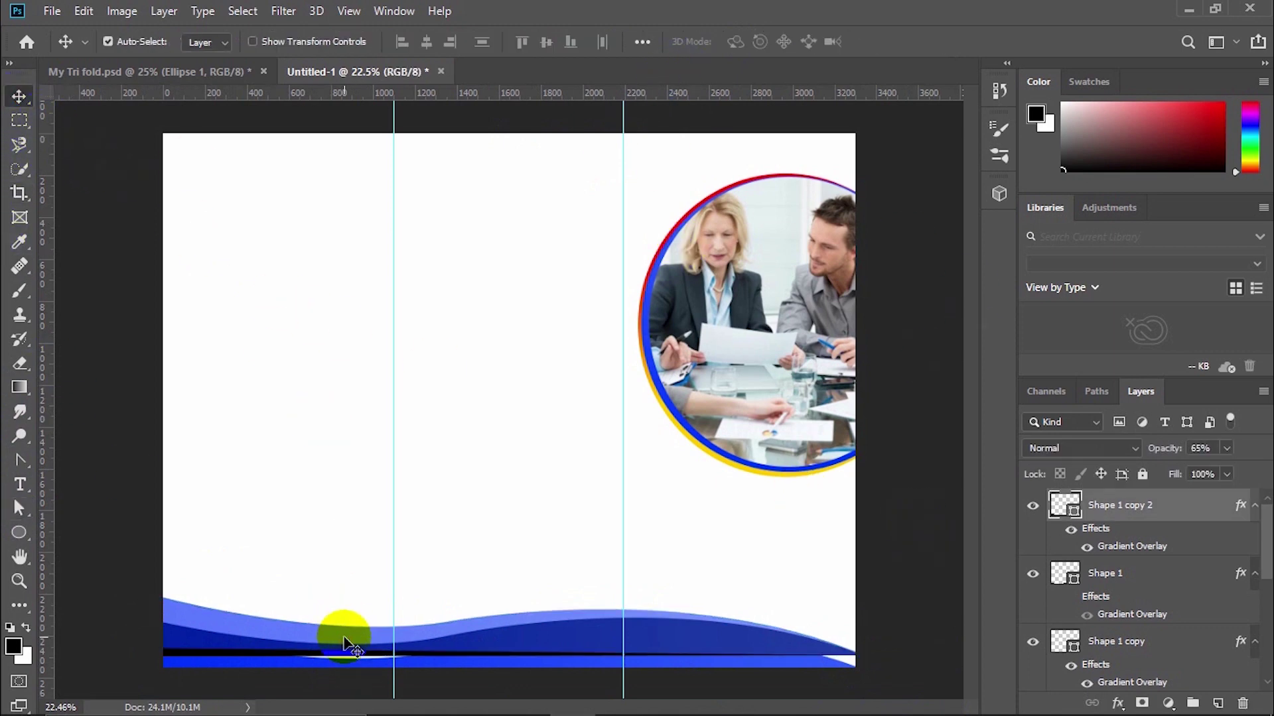
pyautogui.click(1032, 506)
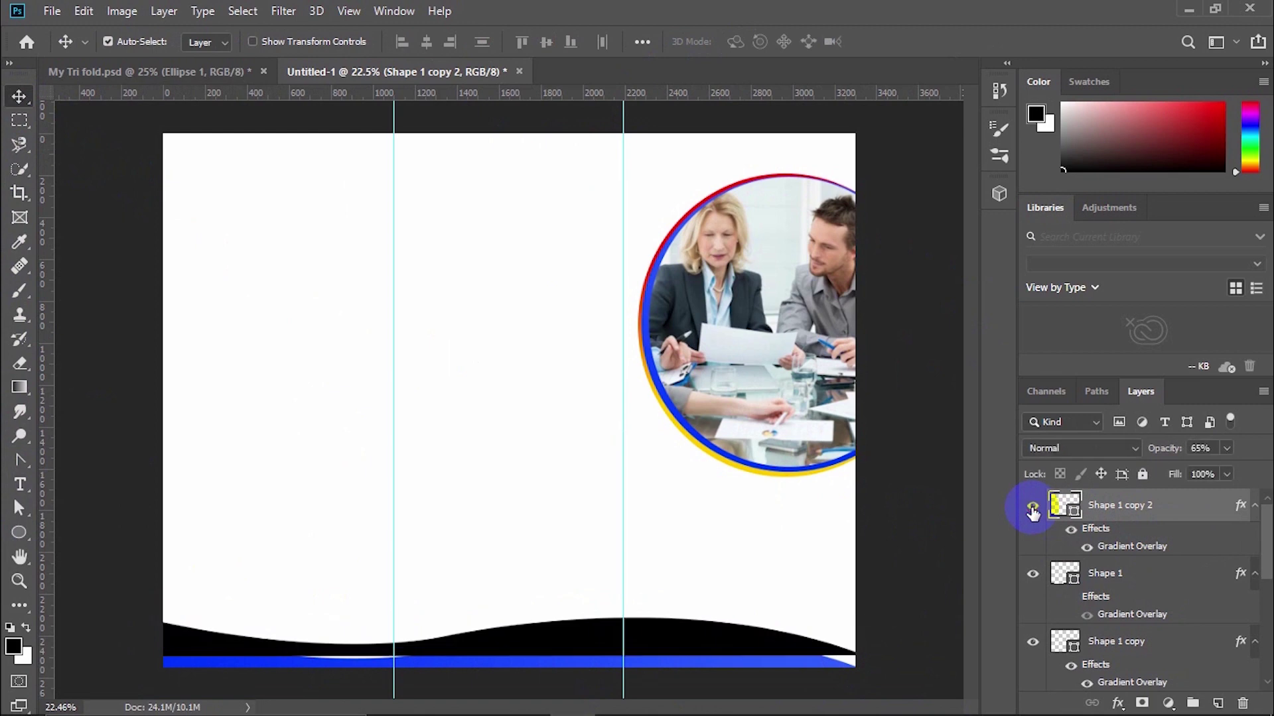
pyautogui.click(1032, 506)
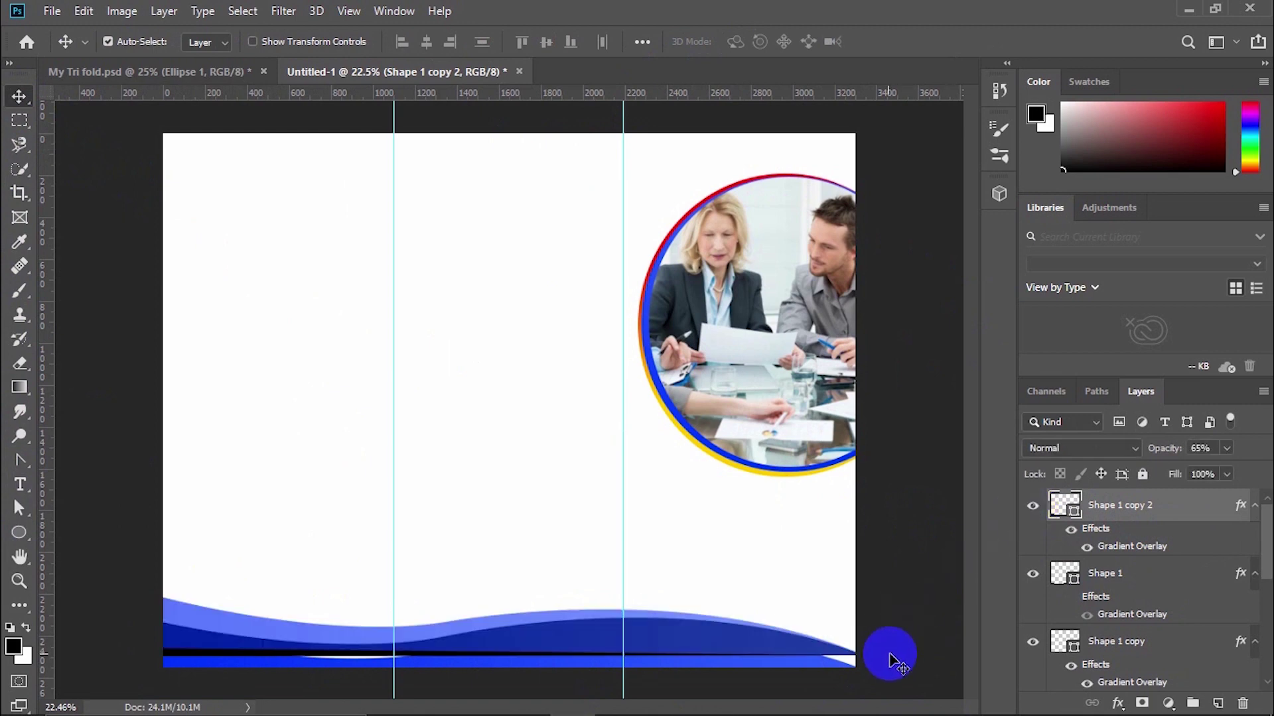
pyautogui.click(1032, 575)
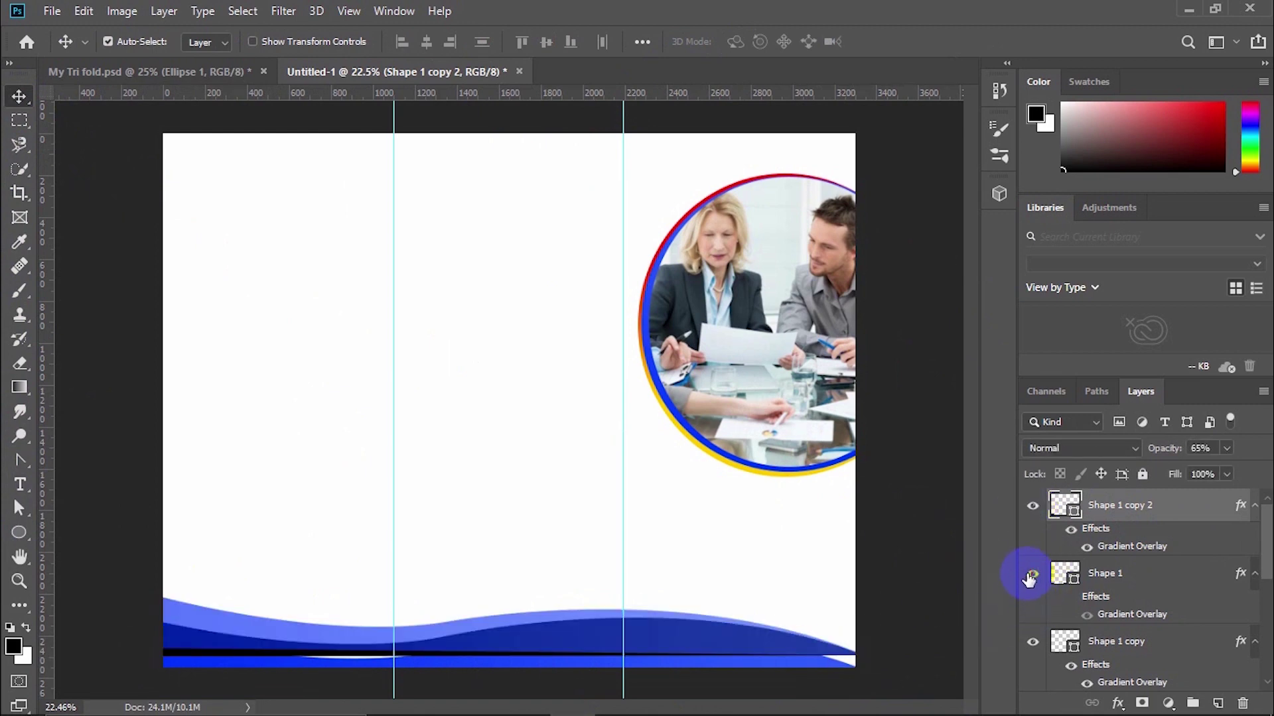
pyautogui.keyDown('ctrl'); pyautogui.click(1062, 577); pyautogui.keyUp('ctrl')
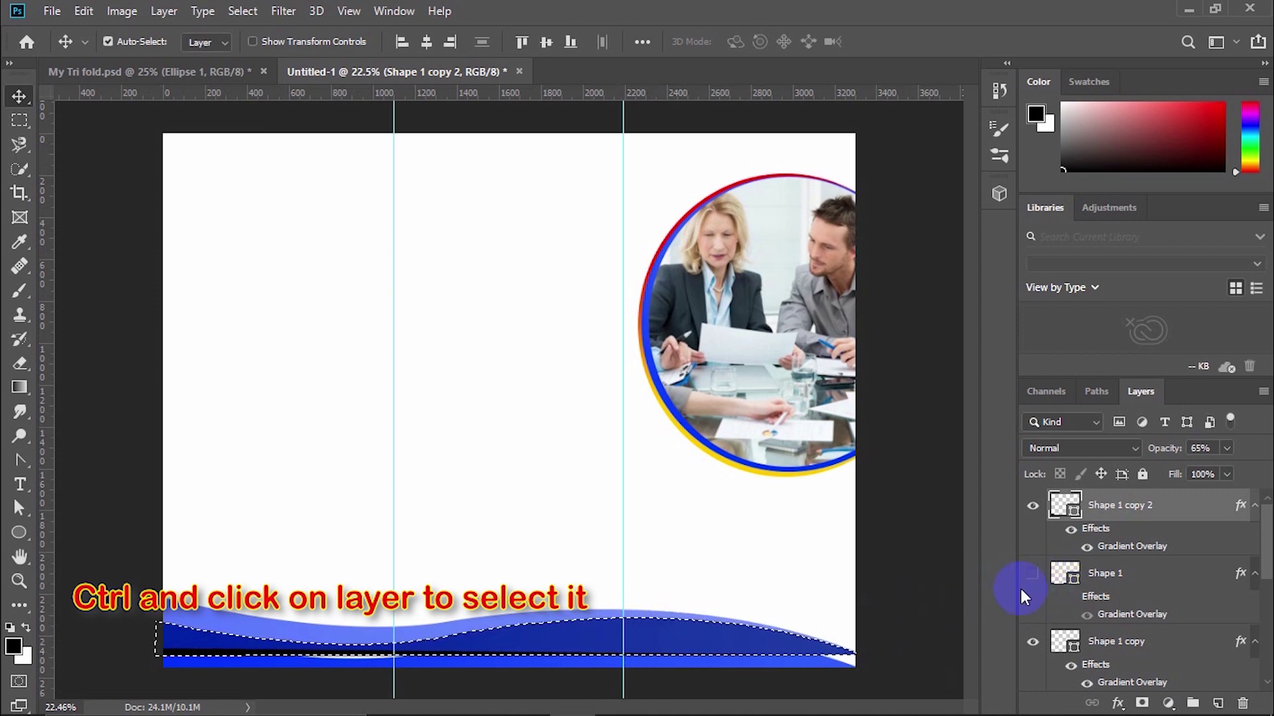
pyautogui.click(1032, 575)
# - Rasterize Shape 1 copy 2, clear the selected area from it, and deselect
pyautogui.rightClick(1097, 512)
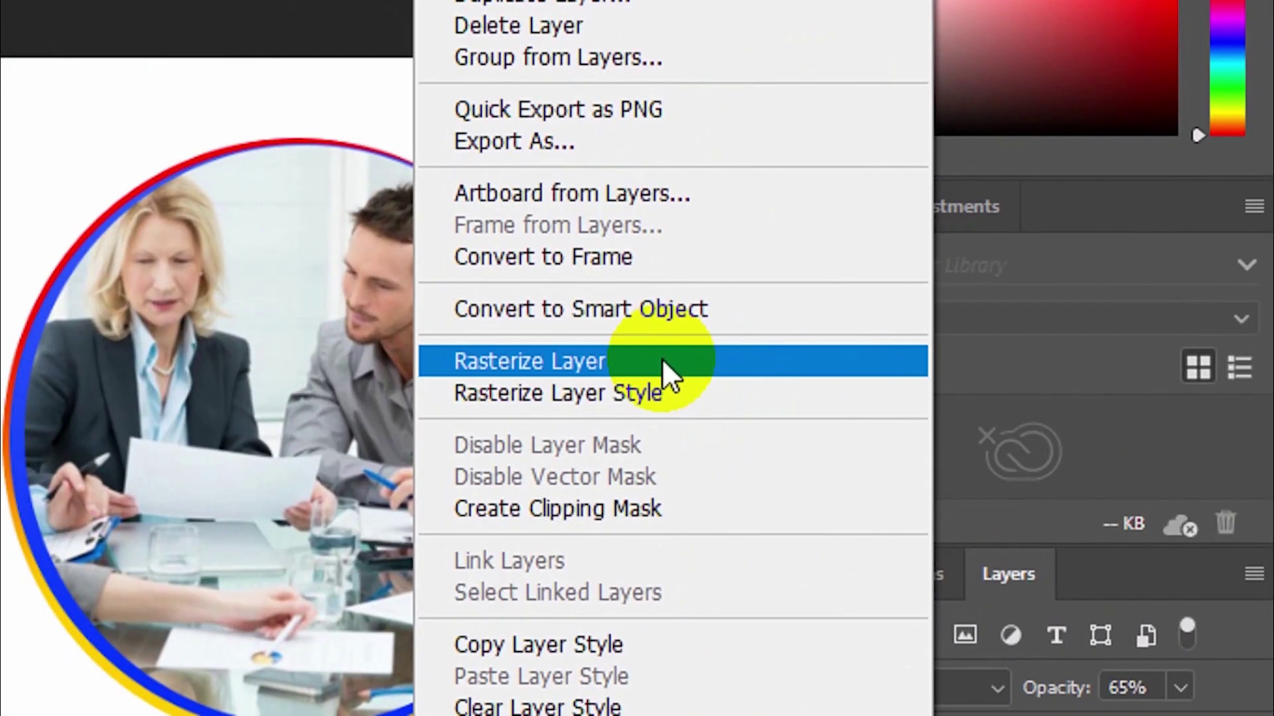
pyautogui.click(730, 343)
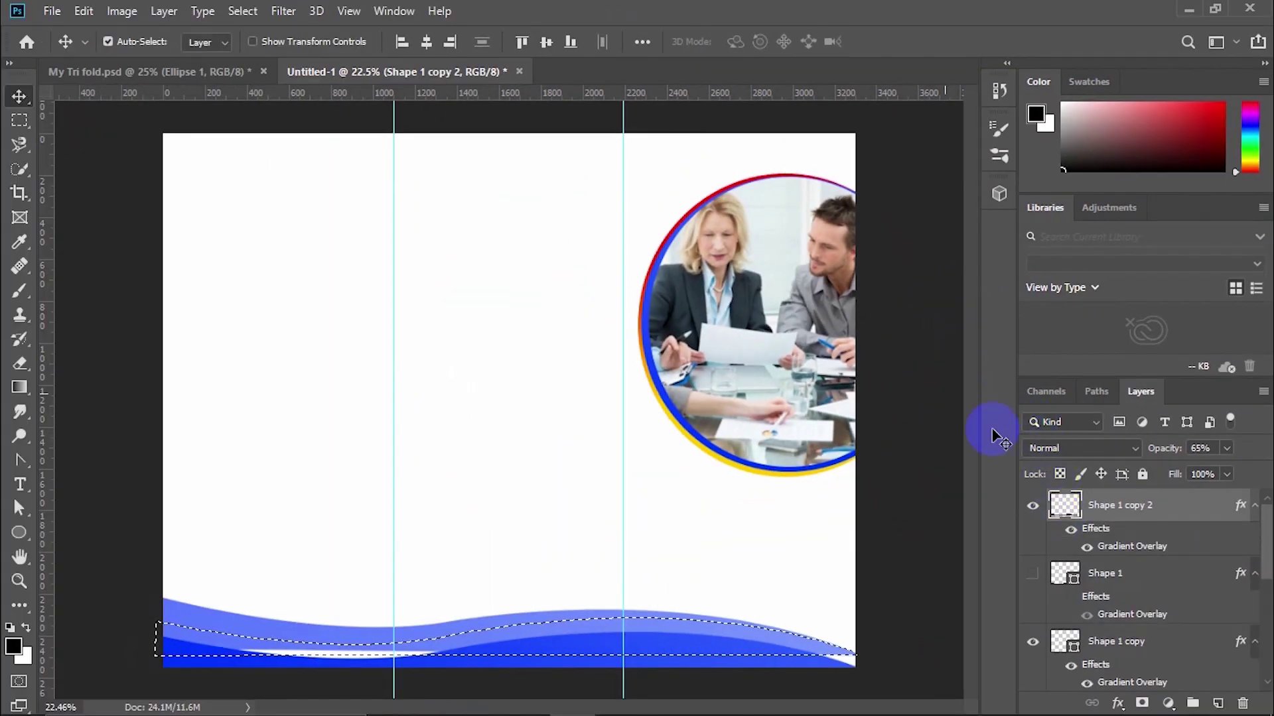
pyautogui.click(83, 12)
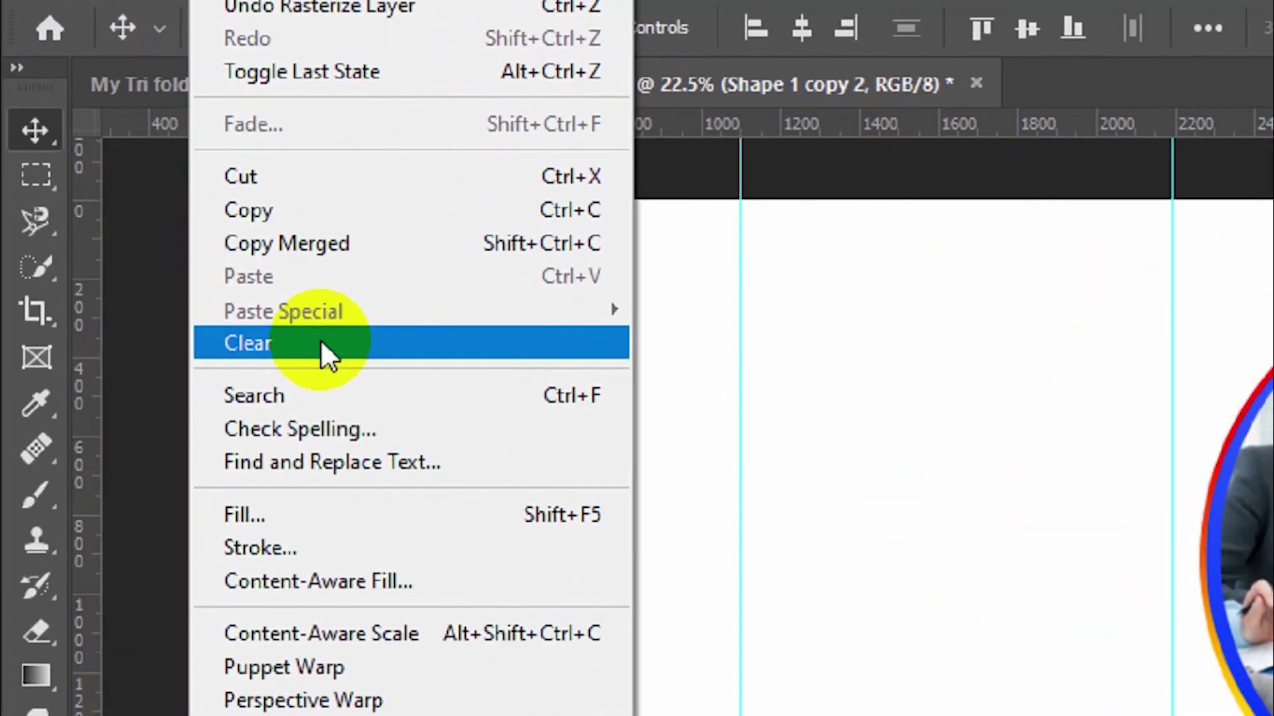
pyautogui.click(170, 210)
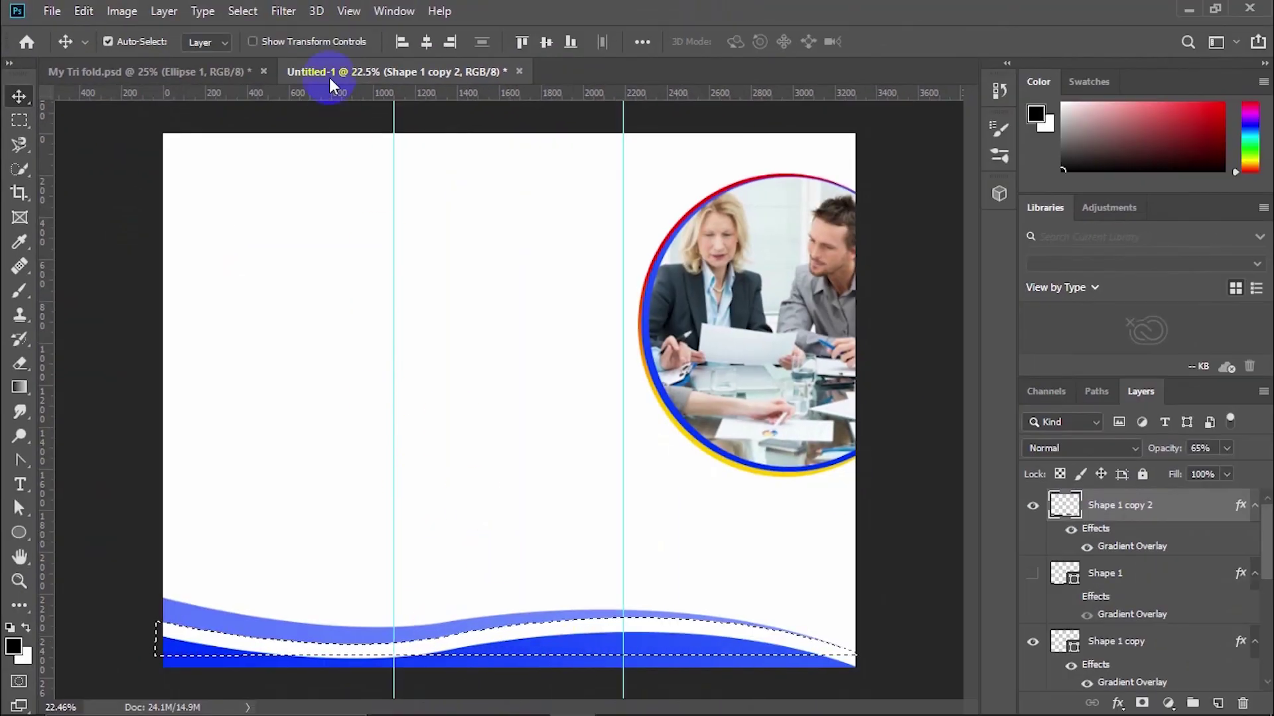
pyautogui.click(242, 11)
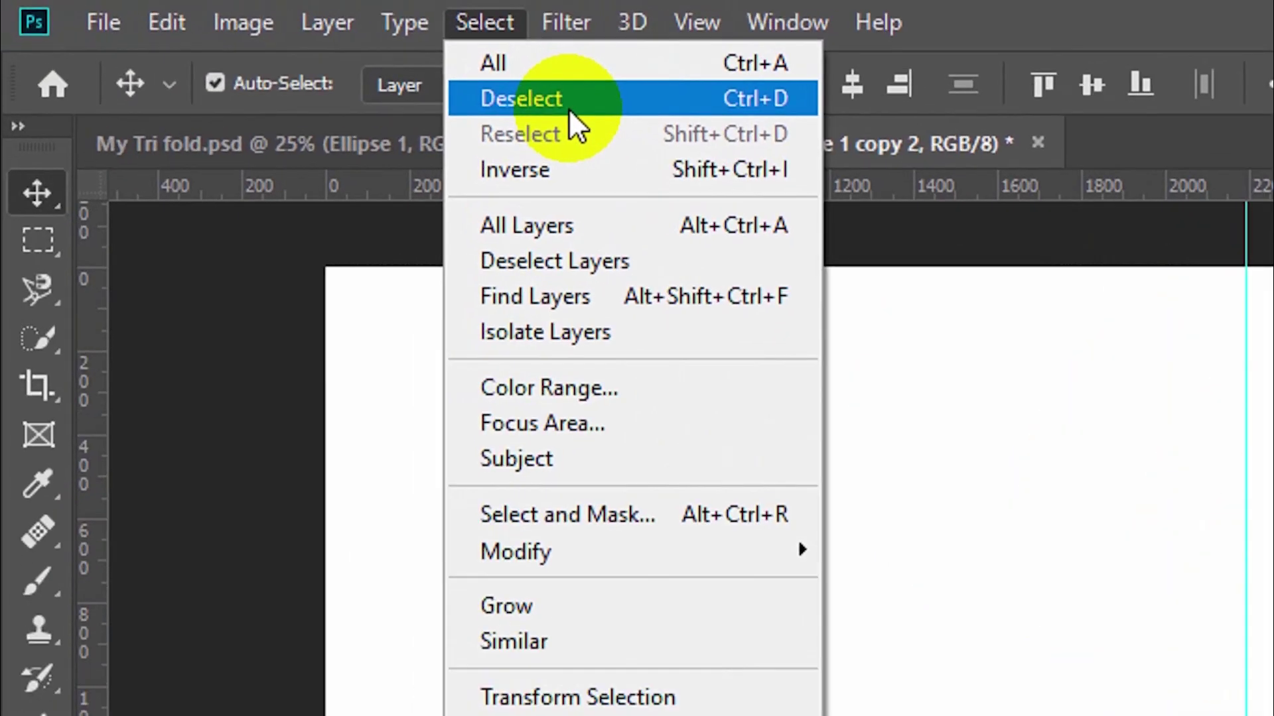
pyautogui.click(369, 70)
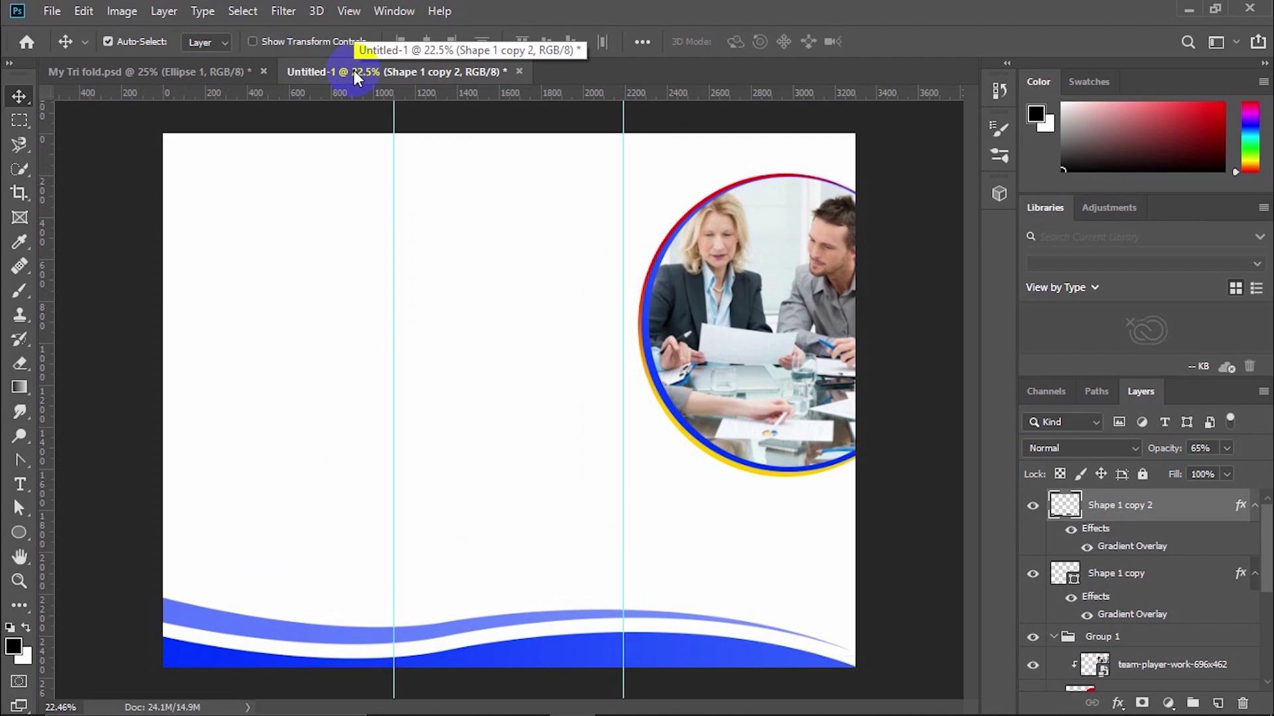
# - Lower the light blue wave, rotate it to −4.4° and widen it to about 102%
pyautogui.moveTo(256, 611); pyautogui.dragTo(261, 625)
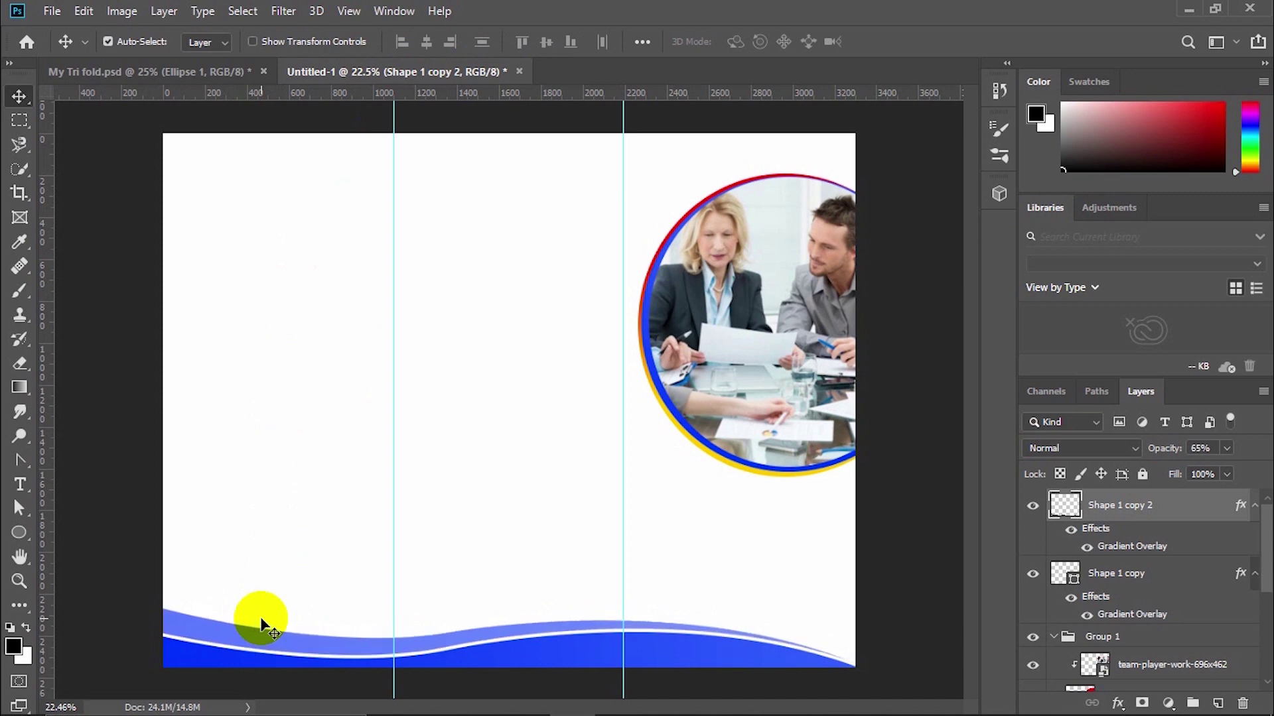
pyautogui.hotkey('ctrl', 't')
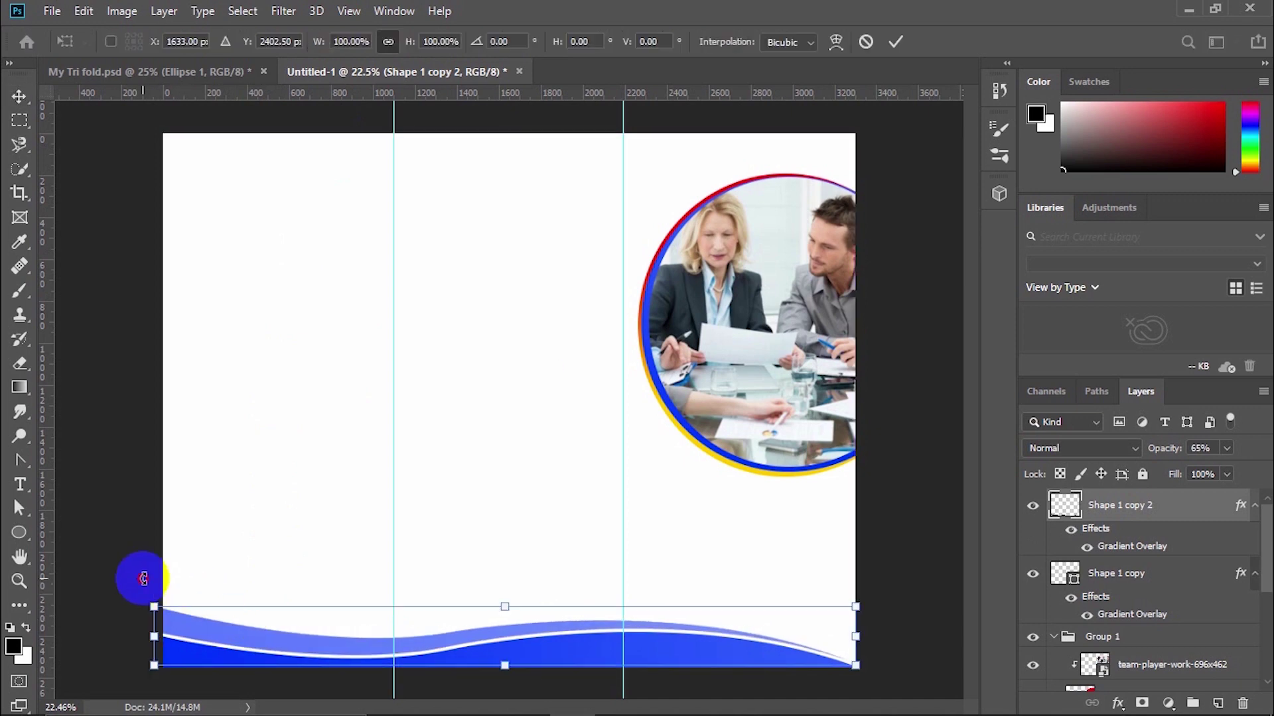
pyautogui.moveTo(142, 577); pyautogui.dragTo(139, 606)
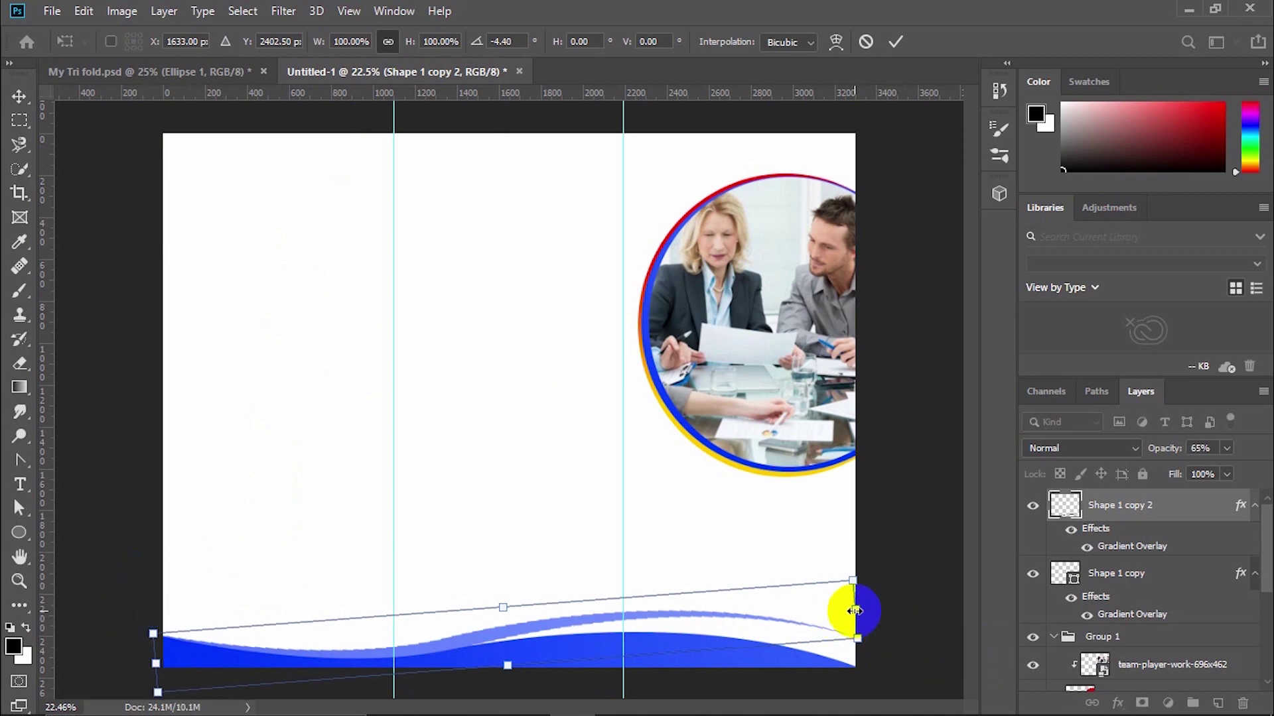
pyautogui.moveTo(855, 608); pyautogui.dragTo(869, 609)
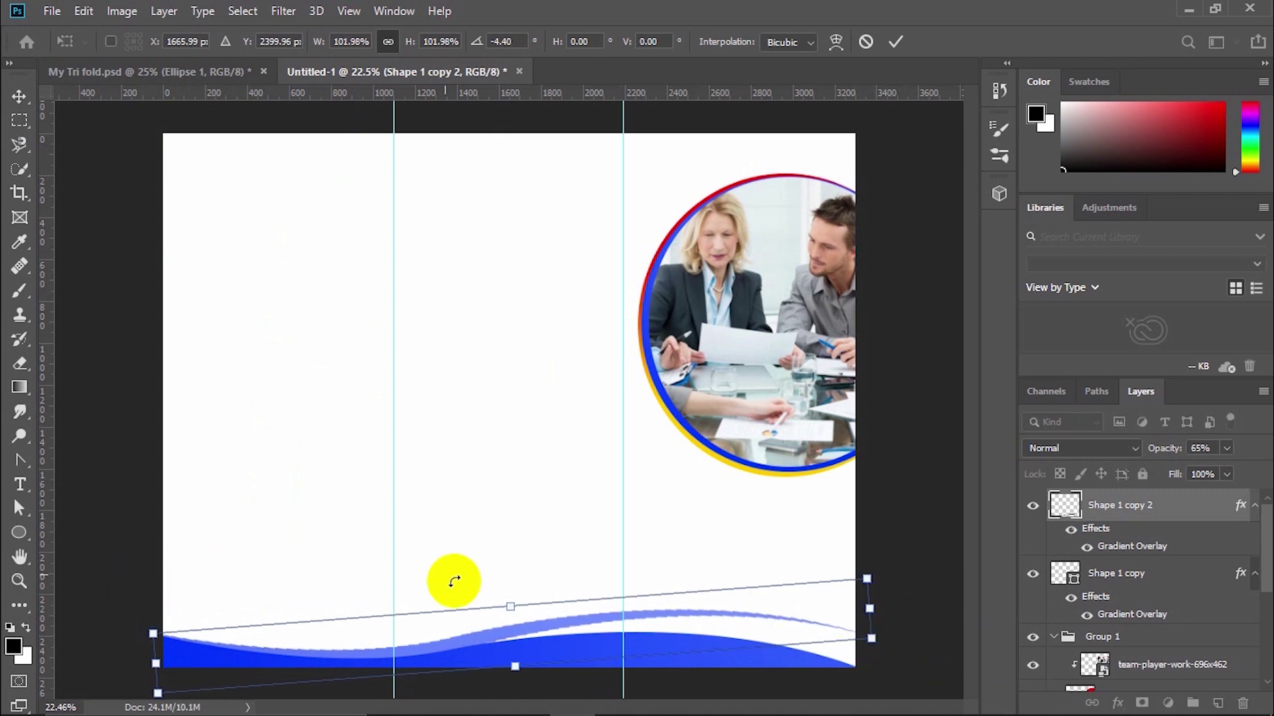
pyautogui.click(893, 41)
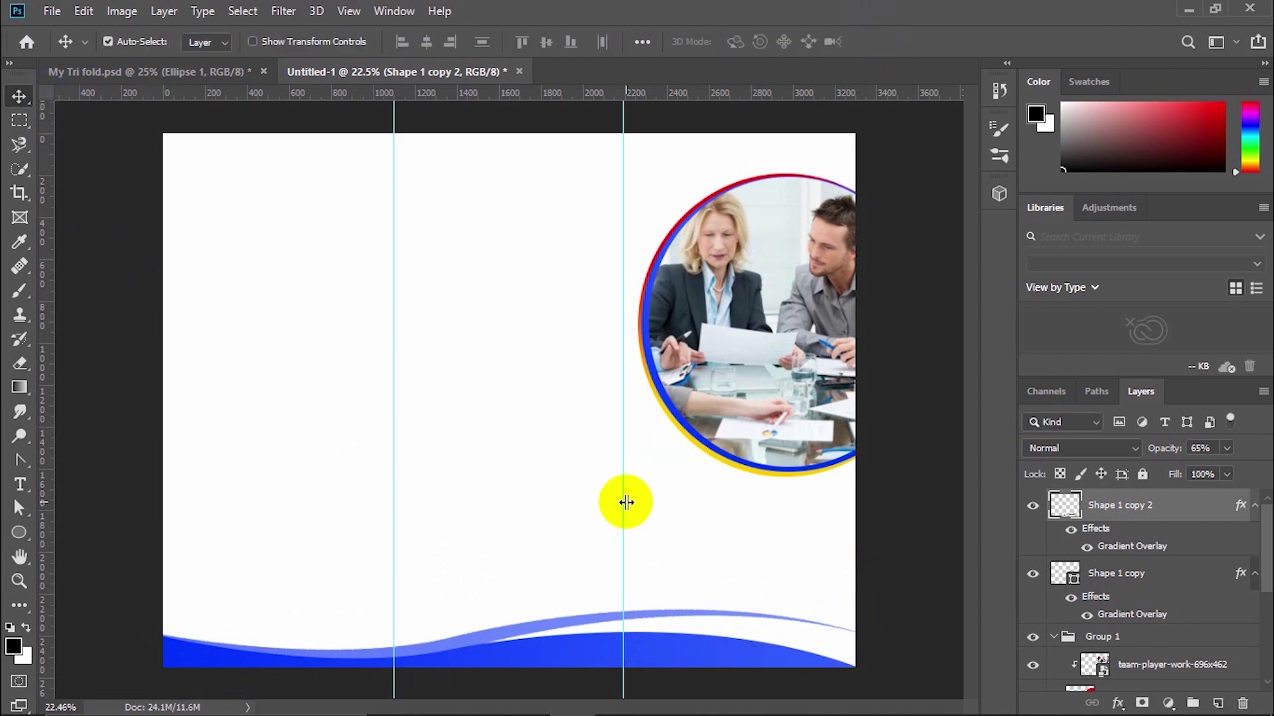
# - Float the Layers panel and copy the ring's red-orange Gradient Overlay onto Shape 1 copy 2
pyautogui.click(1031, 576)
pyautogui.click(1031, 574)
pyautogui.scroll(-2, 1095, 653)
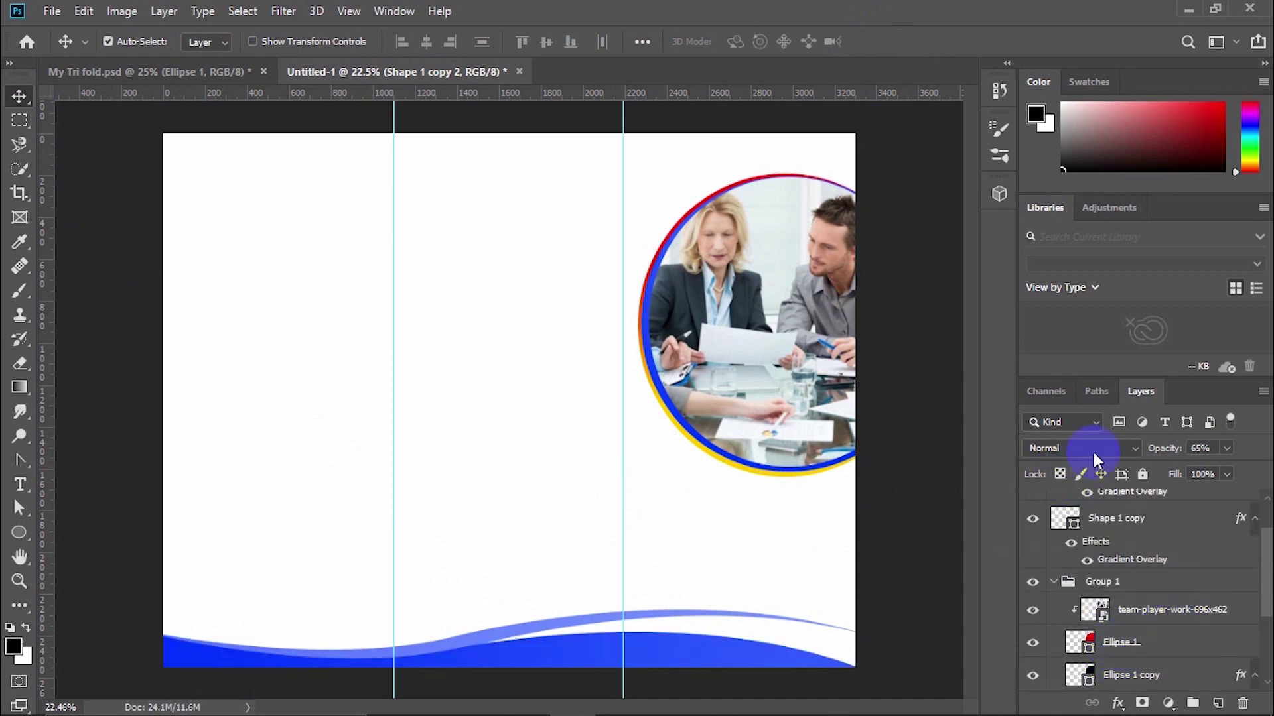
pyautogui.moveTo(1136, 393); pyautogui.dragTo(465, 200)
pyautogui.scroll(-1, 592, 540)
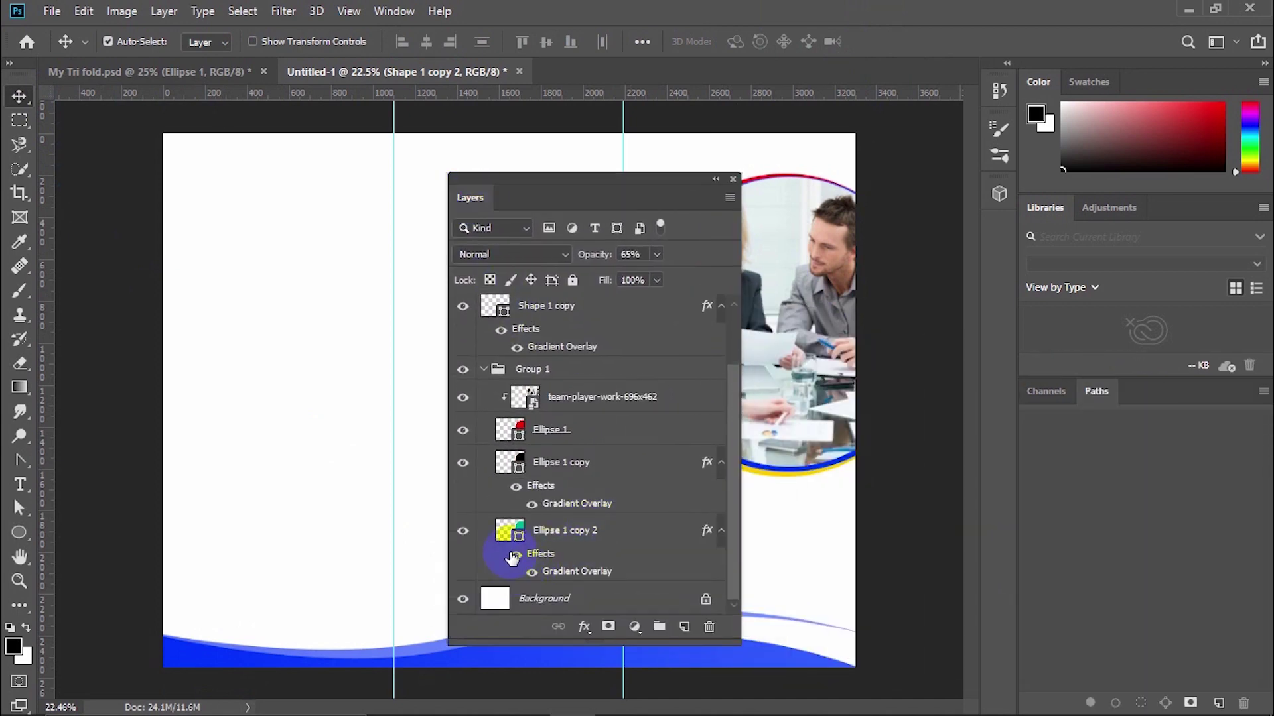
pyautogui.click(516, 555)
pyautogui.click(516, 554)
pyautogui.moveTo(591, 189); pyautogui.dragTo(499, 166)
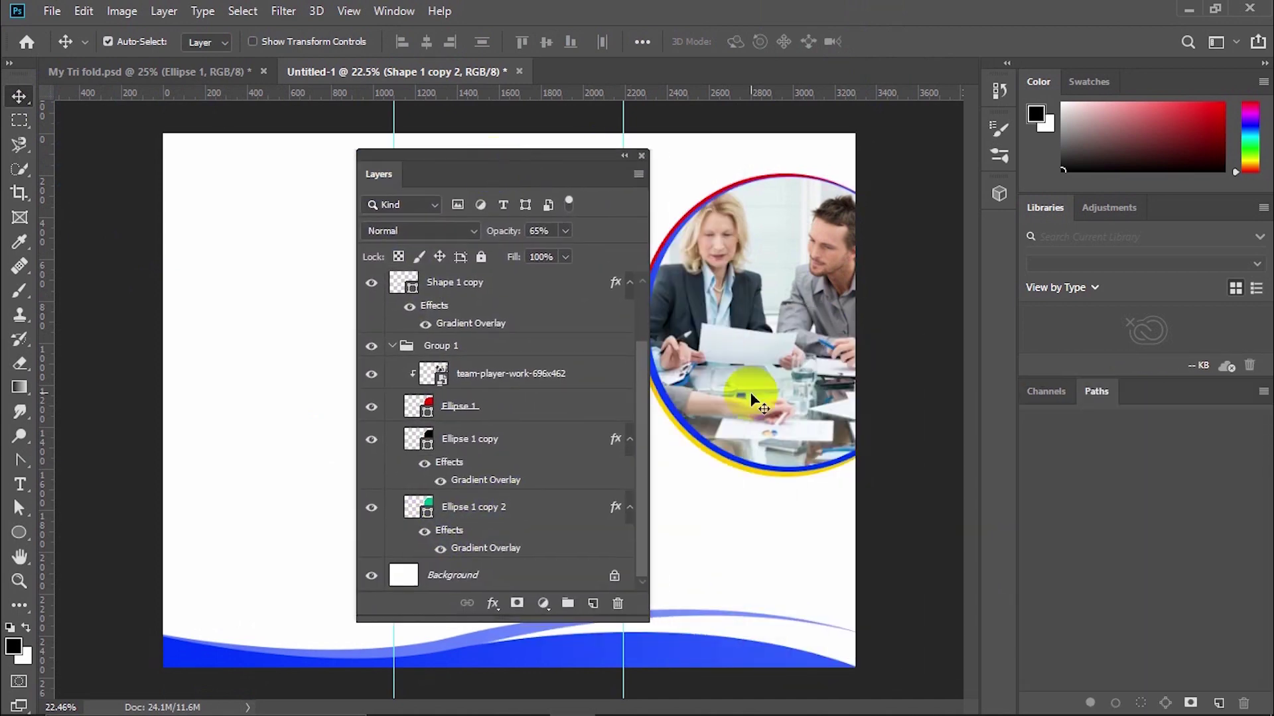
pyautogui.click(427, 532)
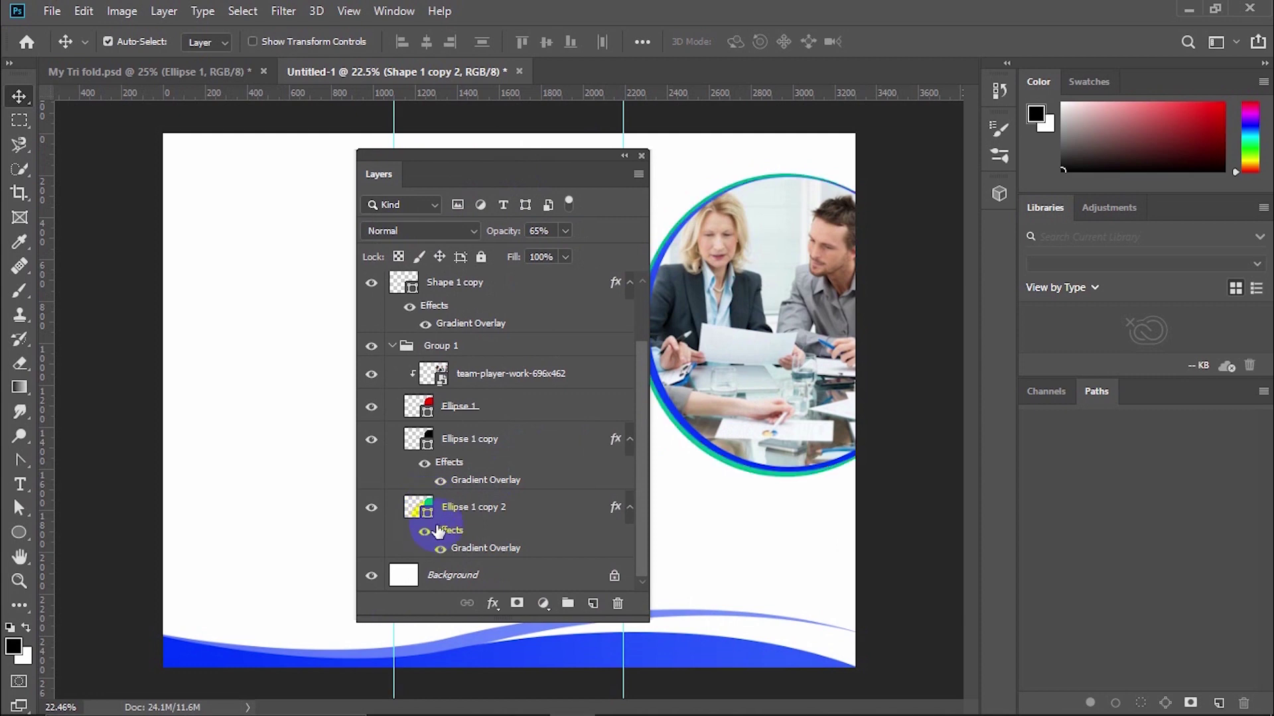
pyautogui.click(427, 531)
pyautogui.scroll(2, 463, 531)
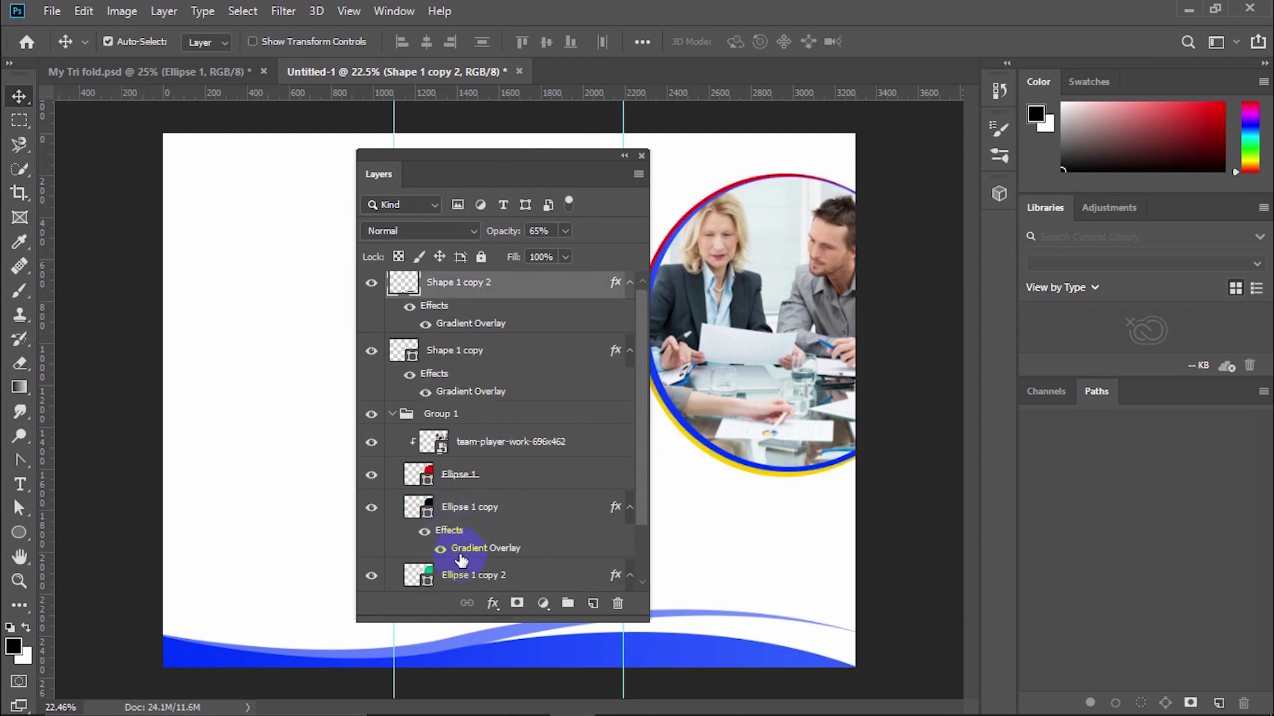
pyautogui.scroll(-2, 464, 564)
pyautogui.moveTo(462, 553); pyautogui.dragTo(462, 315)
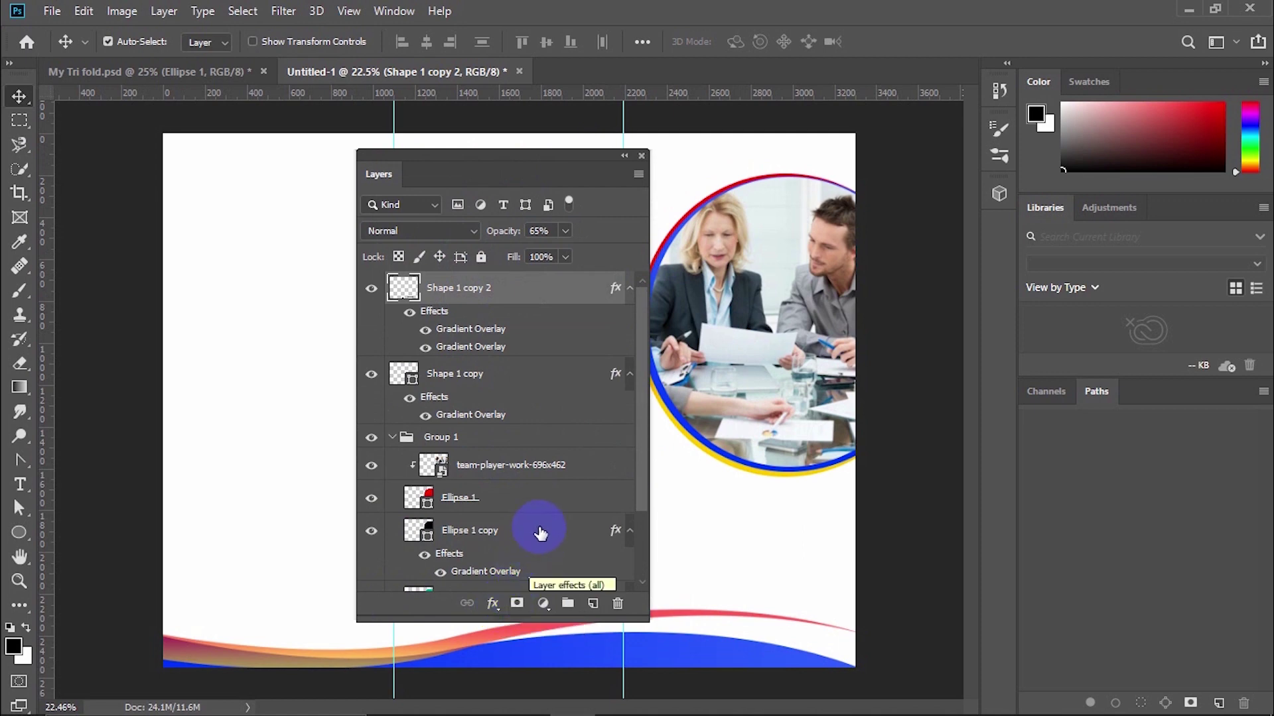
# - Redock the Layers panel, move Shape 1 copy 2 below Shape 1 copy, and delete the extra overlay
pyautogui.moveTo(387, 177); pyautogui.dragTo(1089, 389)
pyautogui.moveTo(1063, 539); pyautogui.dragTo(1115, 650)
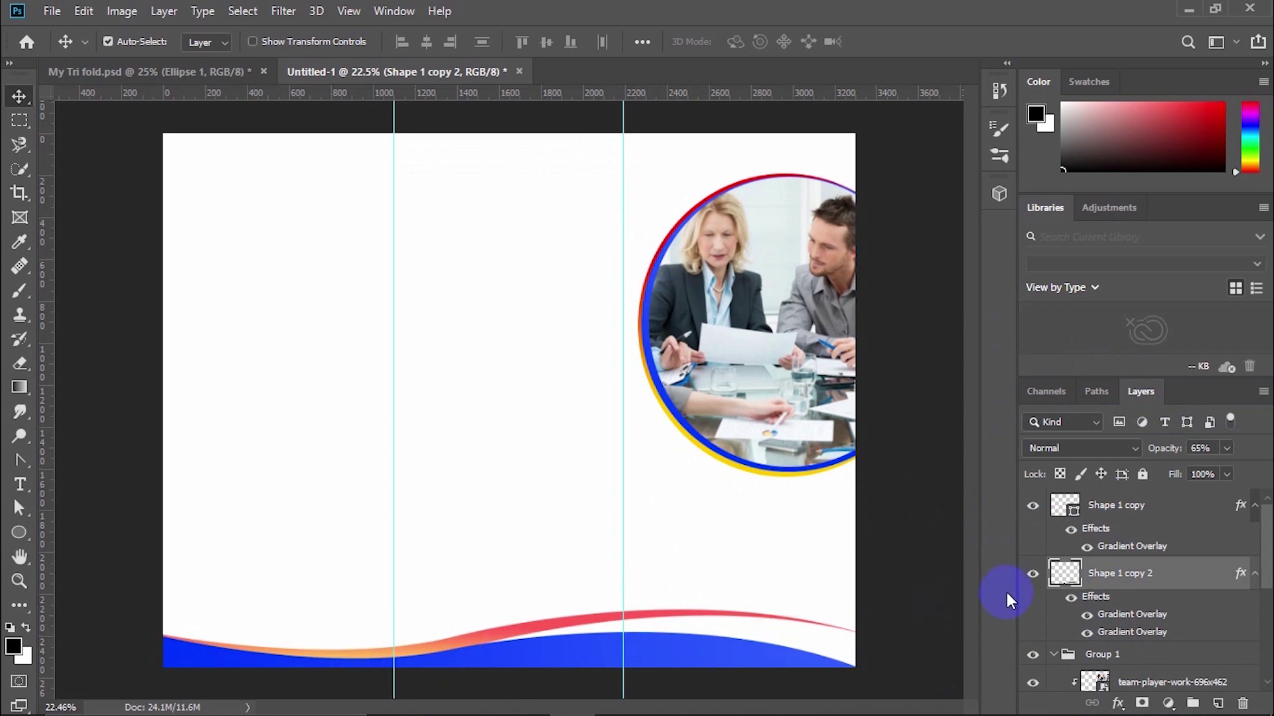
pyautogui.click(1087, 627)
pyautogui.click(1088, 627)
pyautogui.moveTo(1088, 630); pyautogui.dragTo(1243, 704)
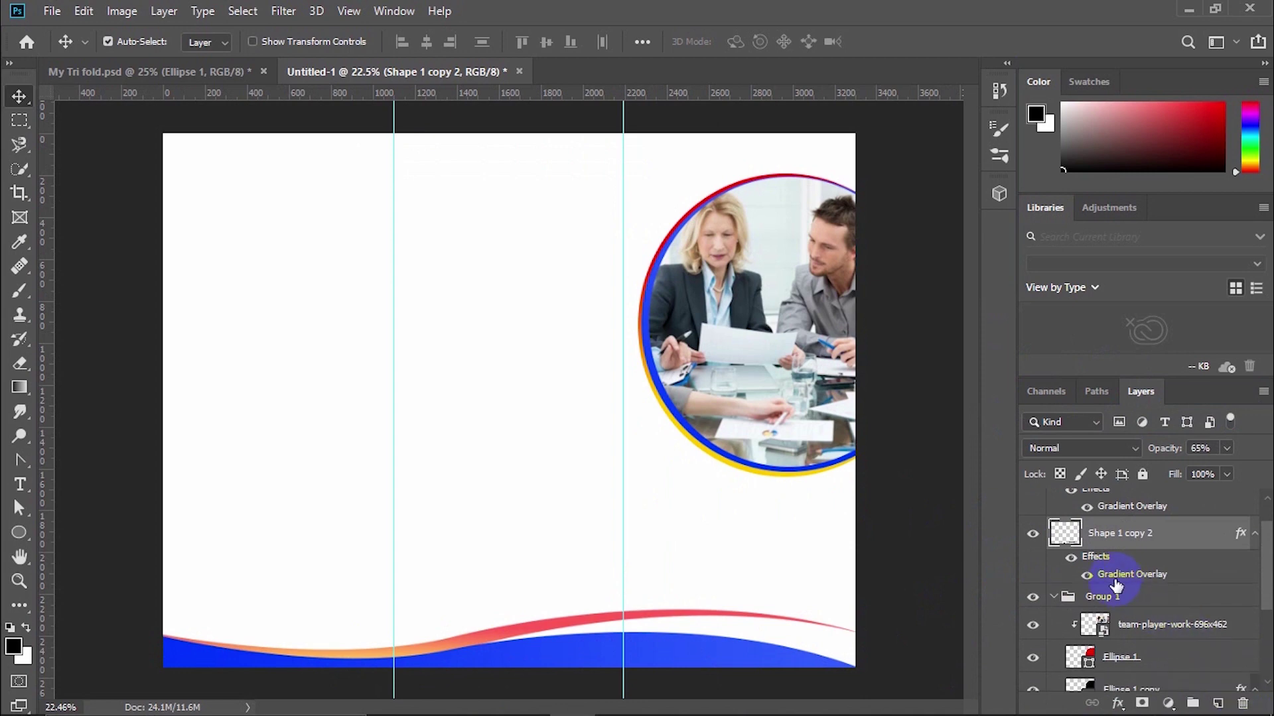
# - Set the wave line's Gradient Overlay to run horizontally with Reverse unchecked
pyautogui.doubleClick(1095, 576)
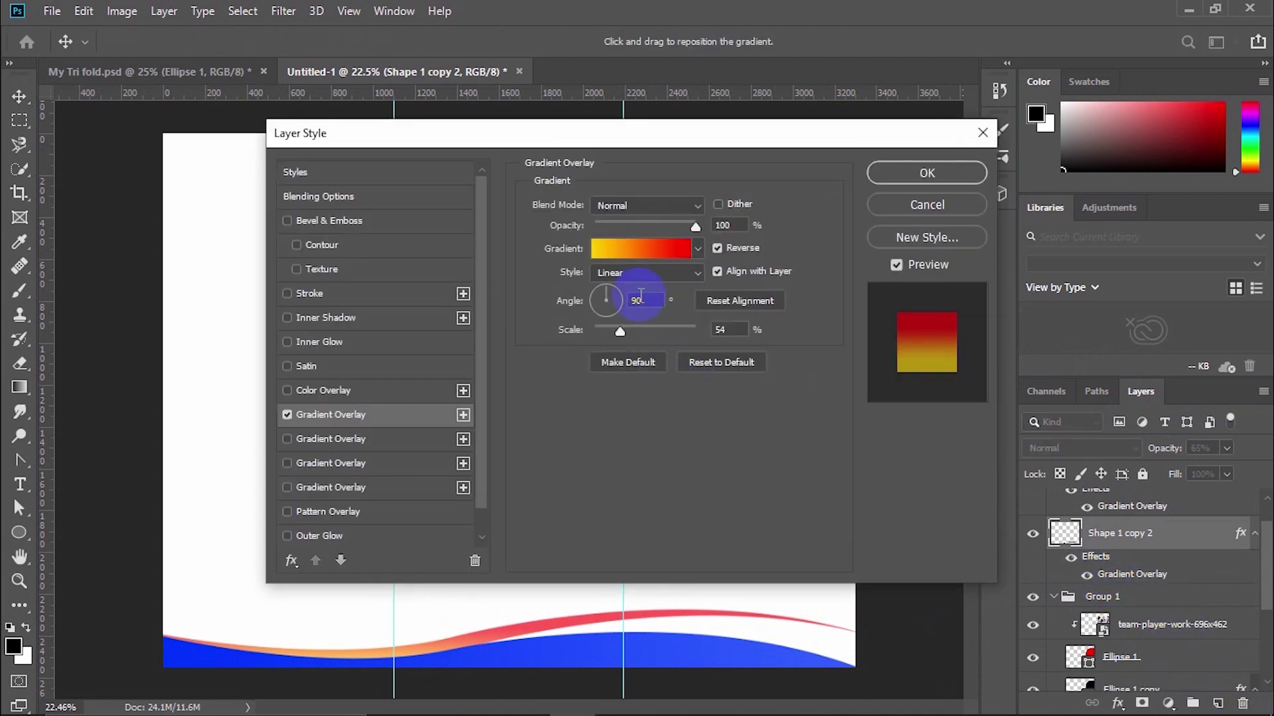
pyautogui.moveTo(620, 294); pyautogui.dragTo(619, 301)
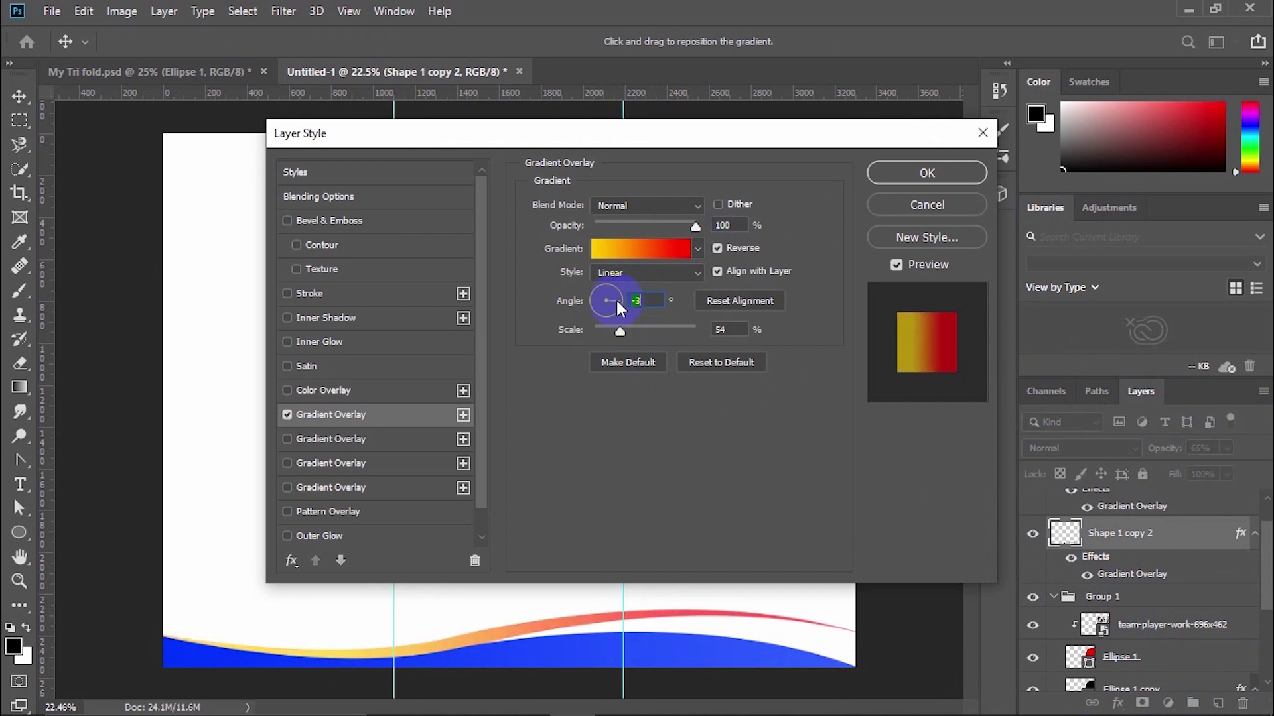
pyautogui.click(718, 248)
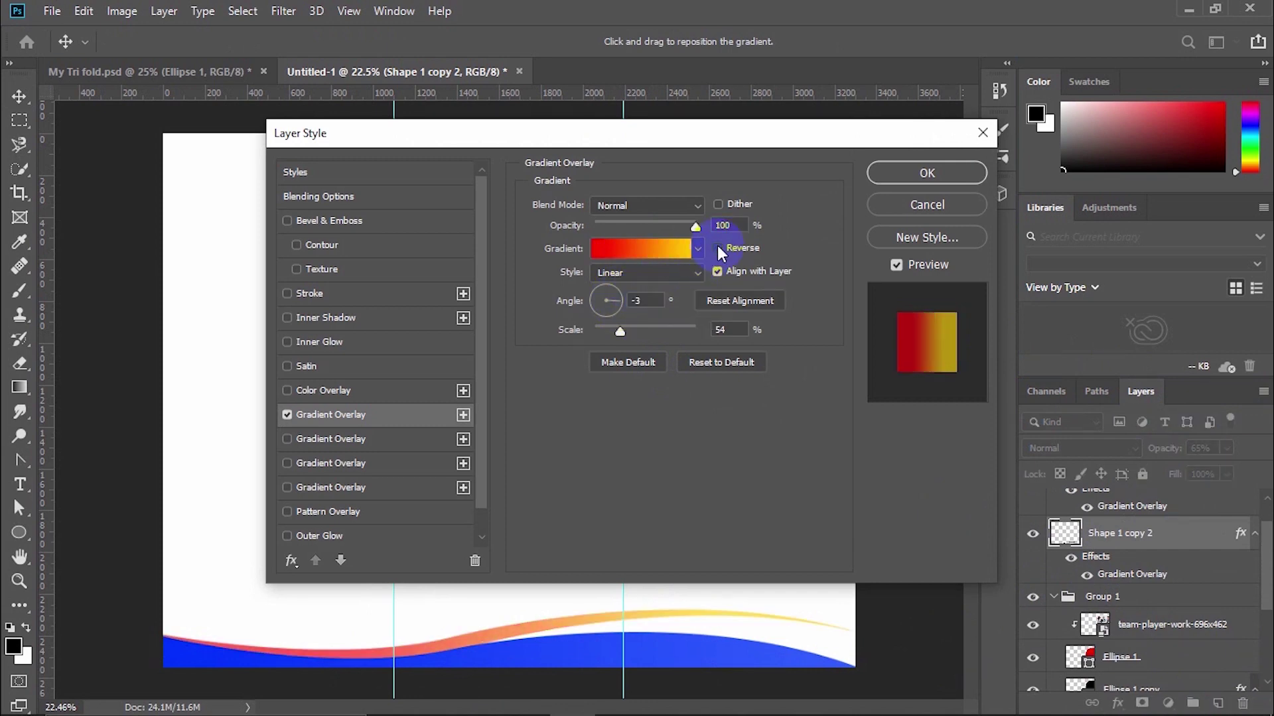
# - Change the gradient's left colour stop to orange-red
pyautogui.click(616, 252)
pyautogui.click(172, 580)
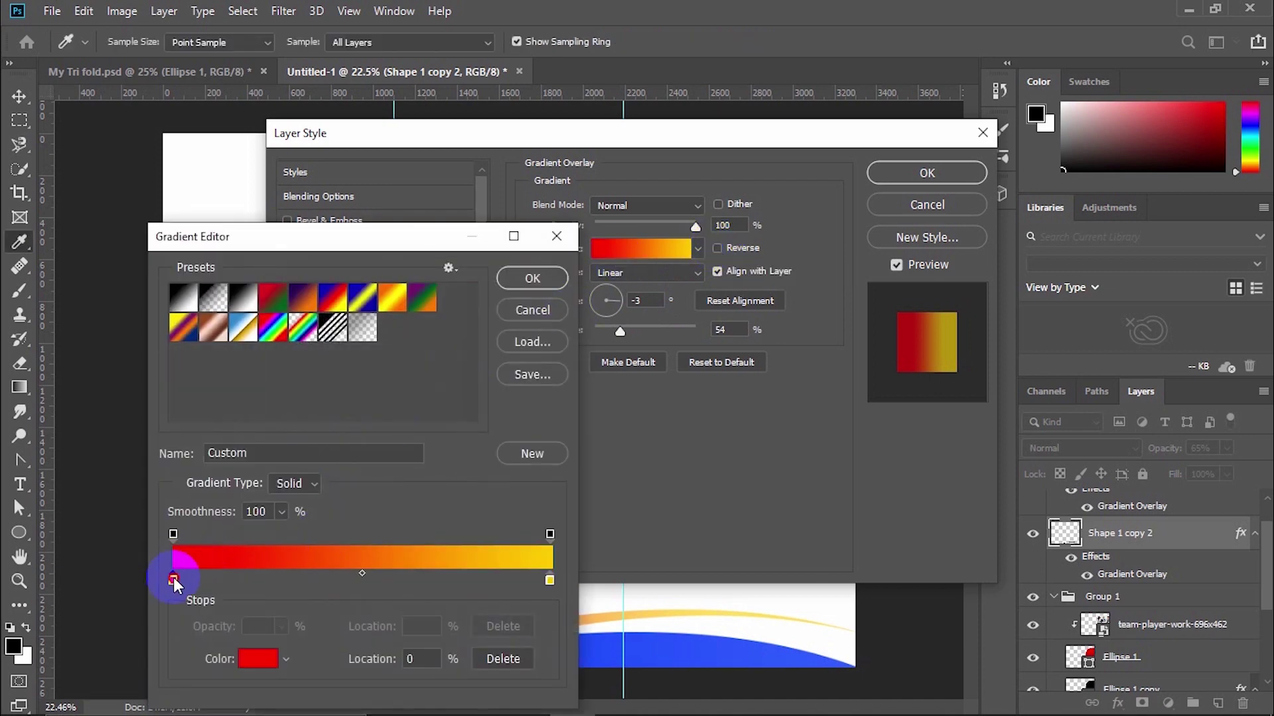
pyautogui.doubleClick(172, 580)
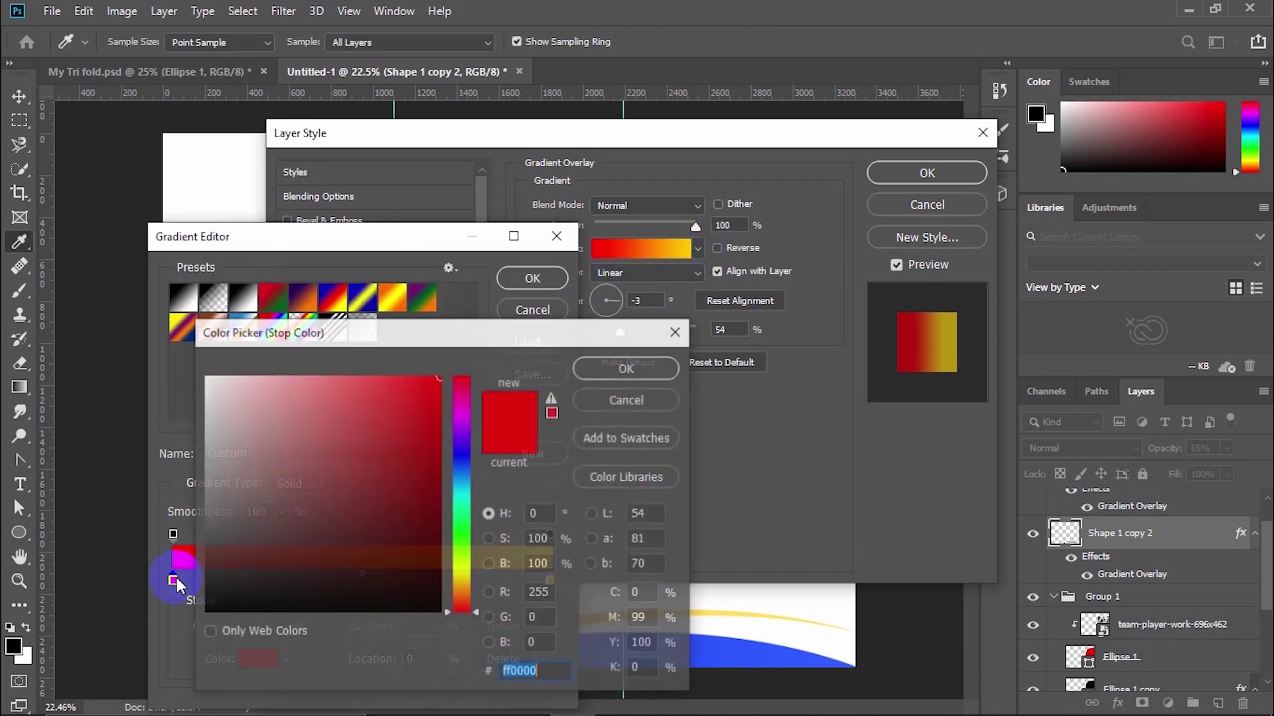
pyautogui.click(477, 609)
pyautogui.click(627, 369)
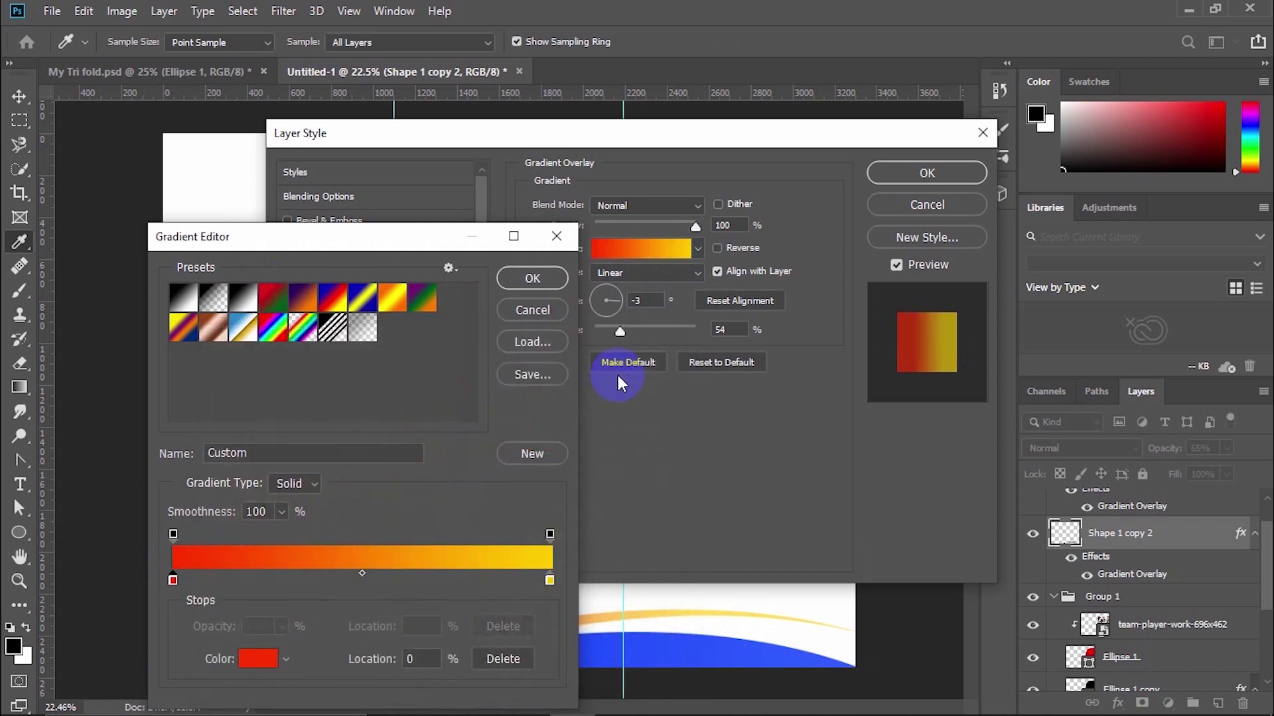
# - Change the right stop to bright yellow f9df00 and apply the red-to-yellow gradient overlay
pyautogui.click(549, 580)
pyautogui.doubleClick(550, 580)
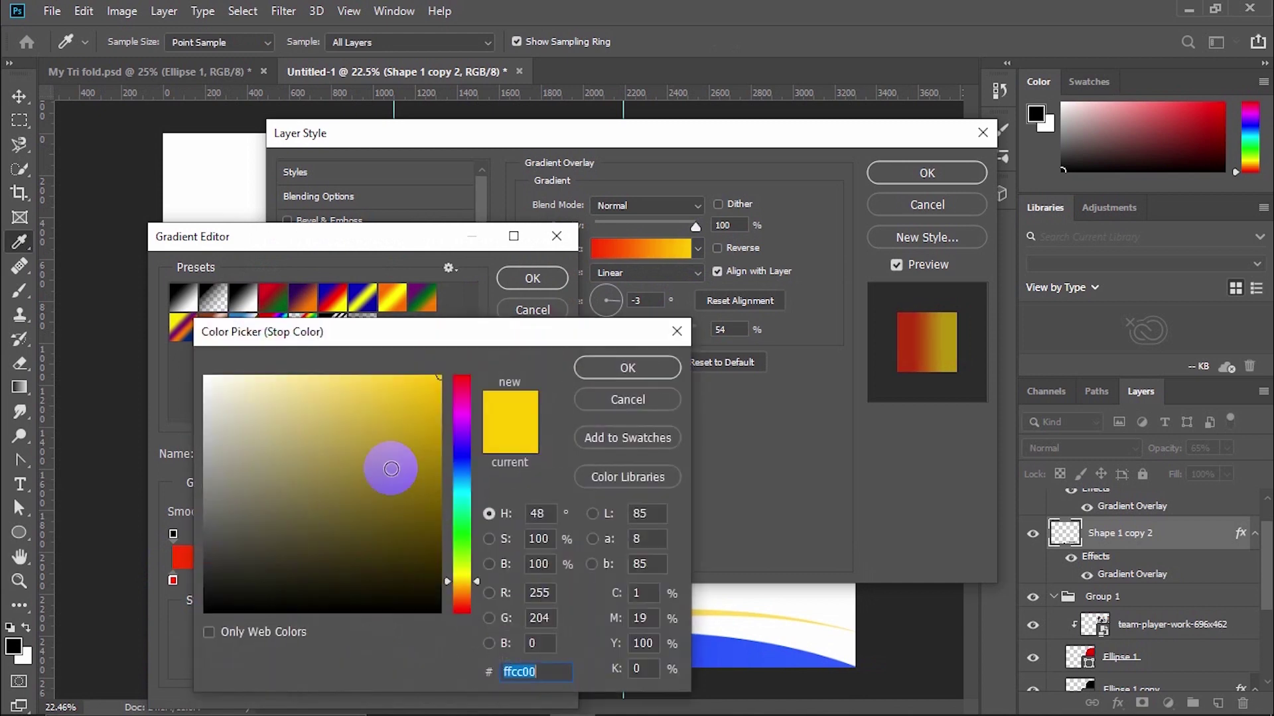
pyautogui.click(419, 417)
pyautogui.moveTo(463, 581); pyautogui.dragTo(455, 578)
pyautogui.click(439, 379)
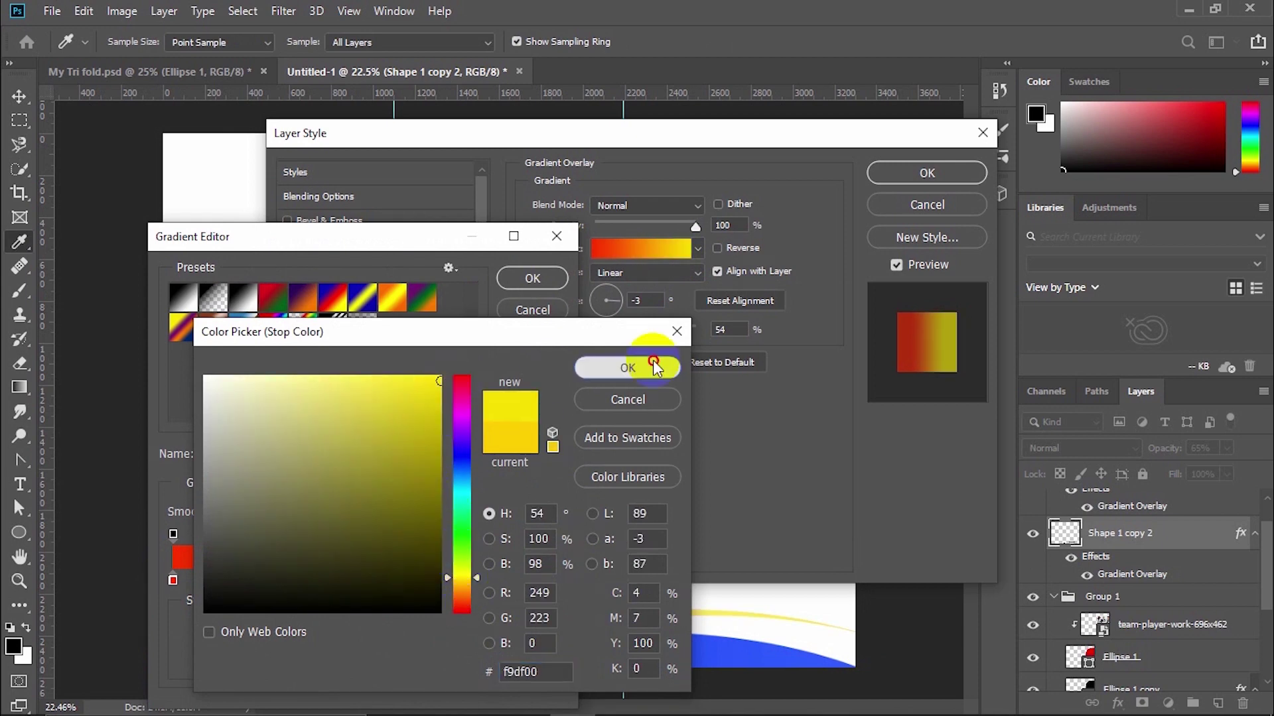
pyautogui.click(657, 366)
pyautogui.click(531, 277)
pyautogui.click(929, 173)
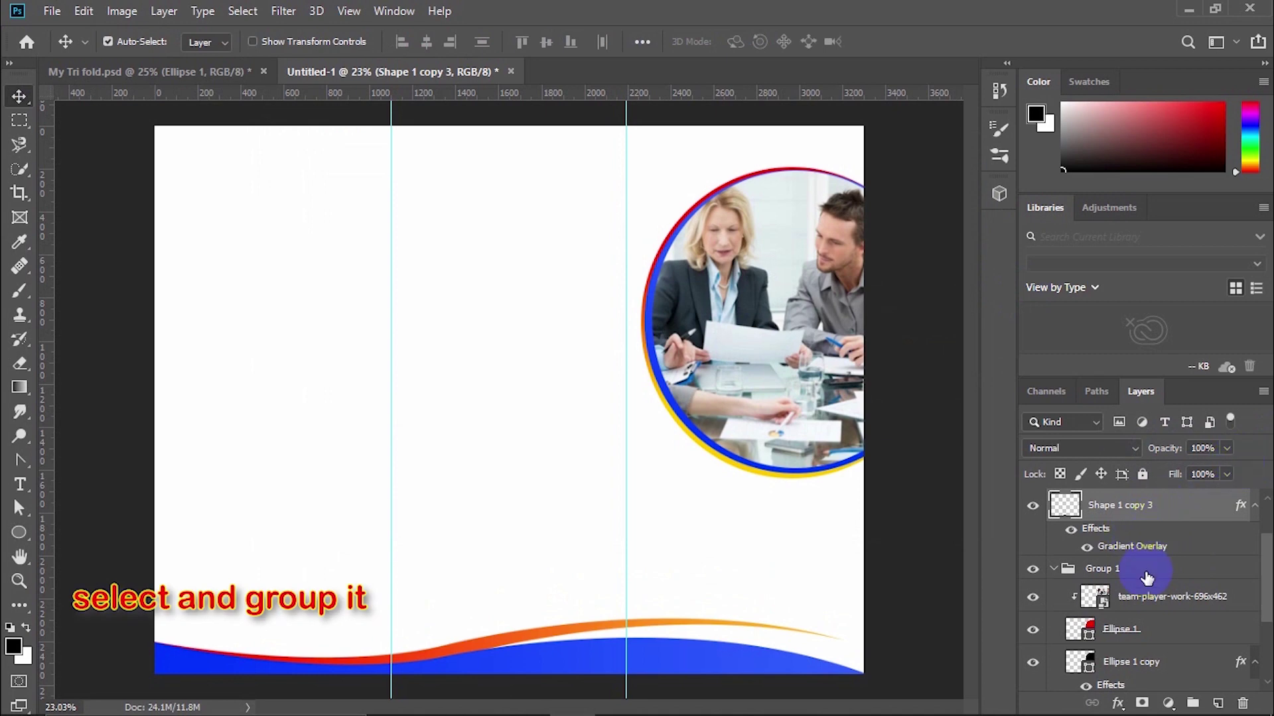
# - Group the Shape 1 copy and Shape 1 copy 3 wave layers into Group 2
pyautogui.scroll(2, 1145, 577)
pyautogui.click(1112, 514)
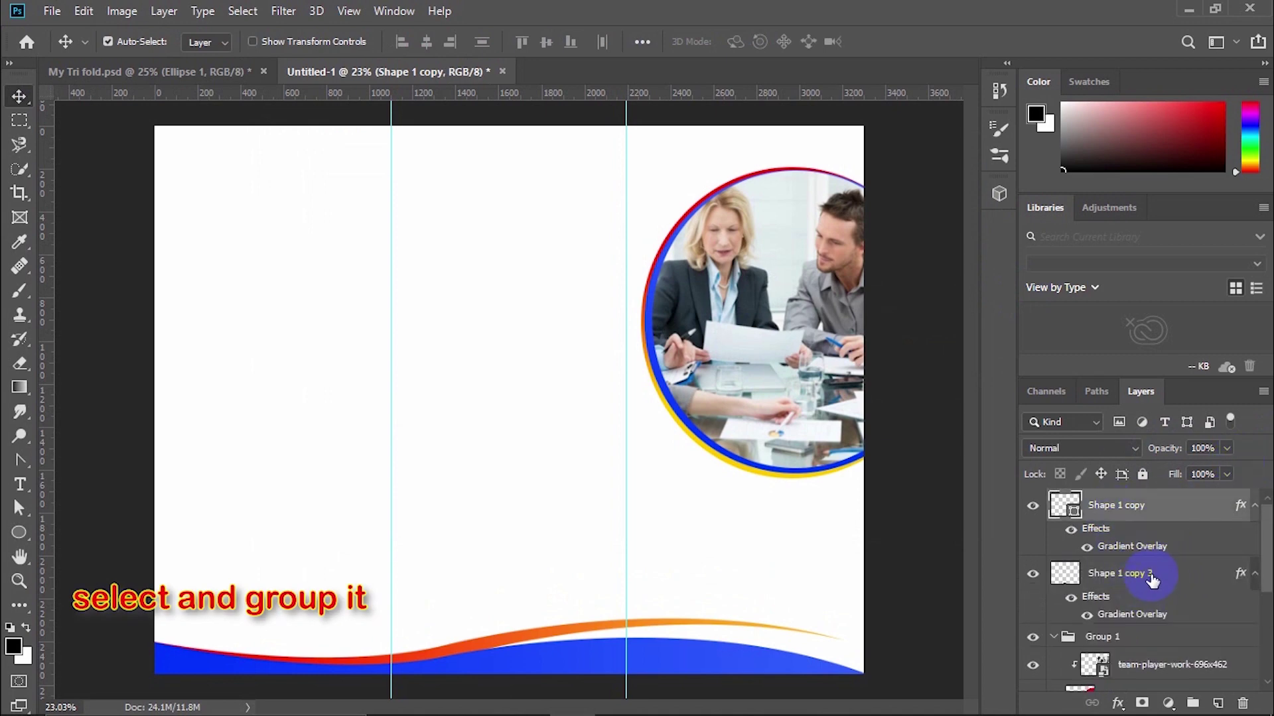
pyautogui.keyDown('shift'); pyautogui.click(1151, 580); pyautogui.keyUp('shift')
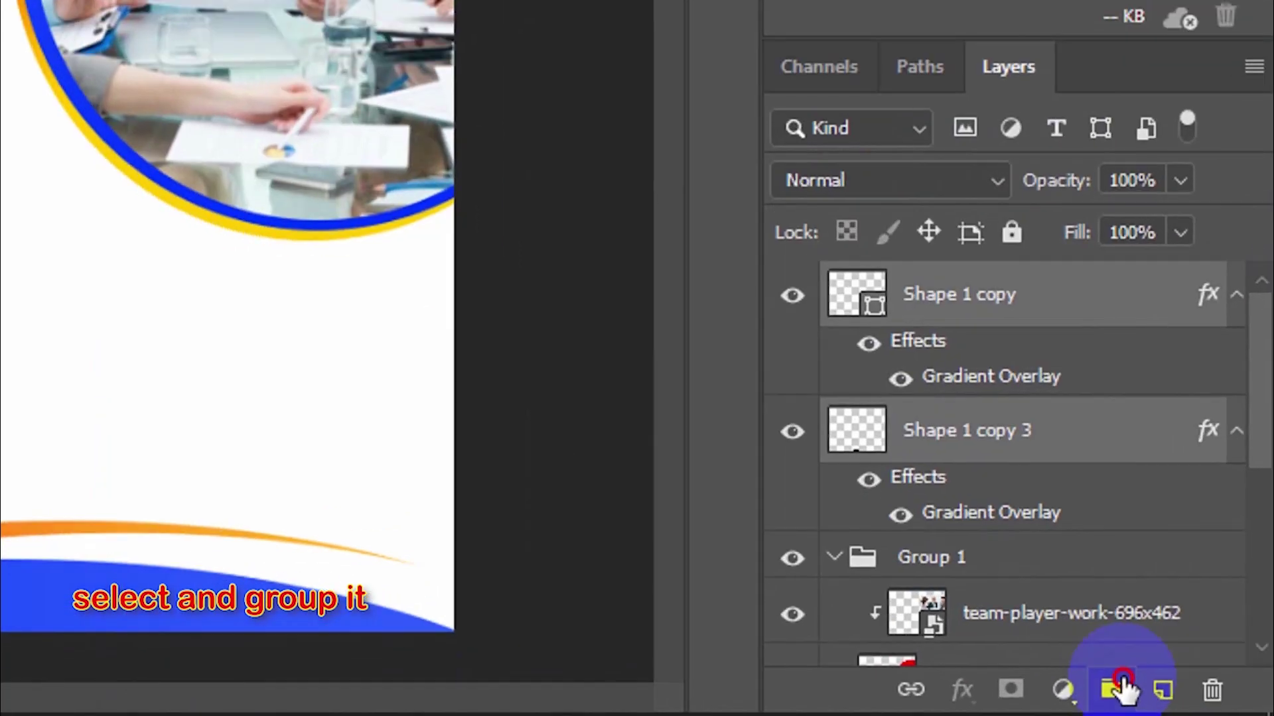
pyautogui.click(1194, 704)
pyautogui.click(1033, 503)
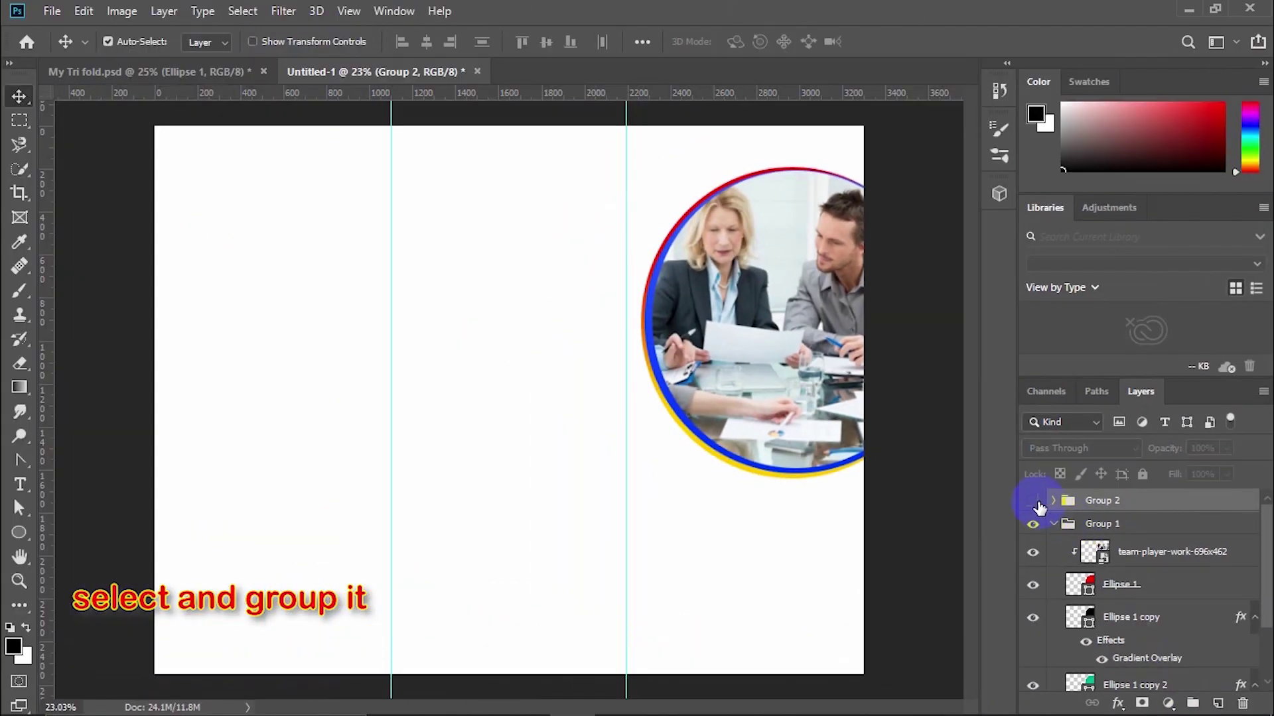
pyautogui.click(1033, 502)
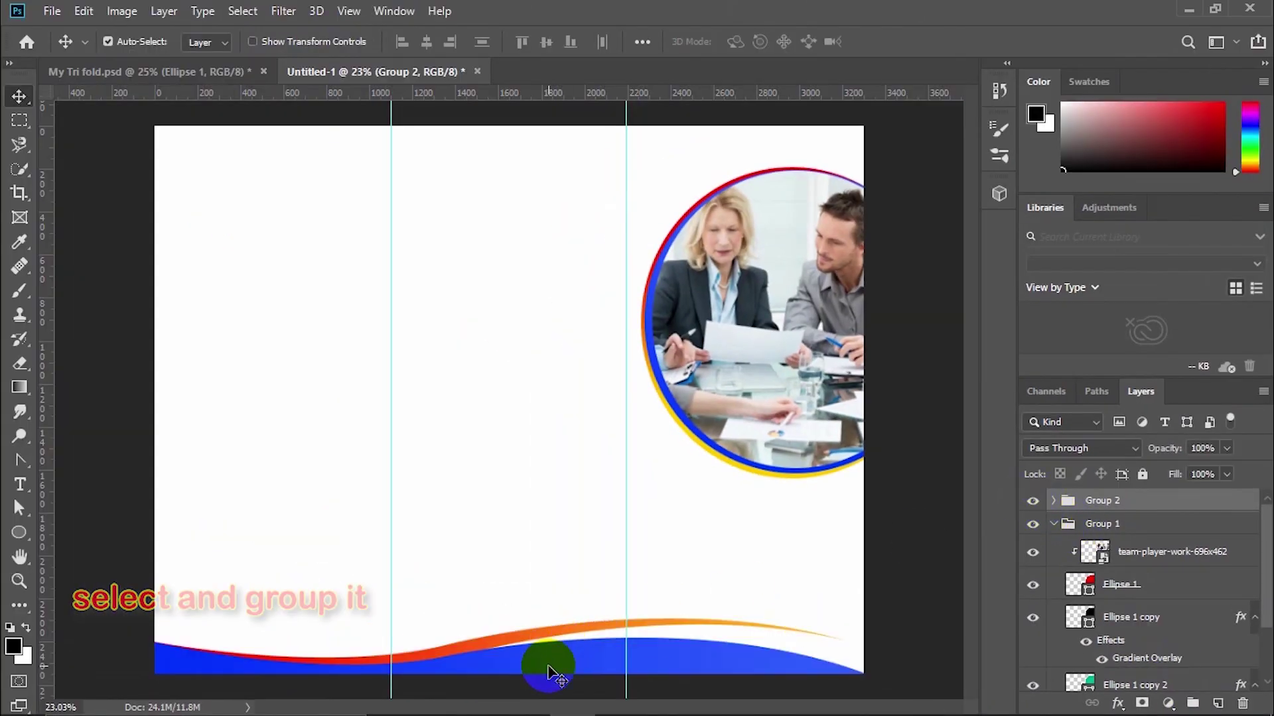
# - Alt-drag a copy of the wave group up to the top of the page
pyautogui.moveTo(549, 664); pyautogui.dragTo(580, 195)
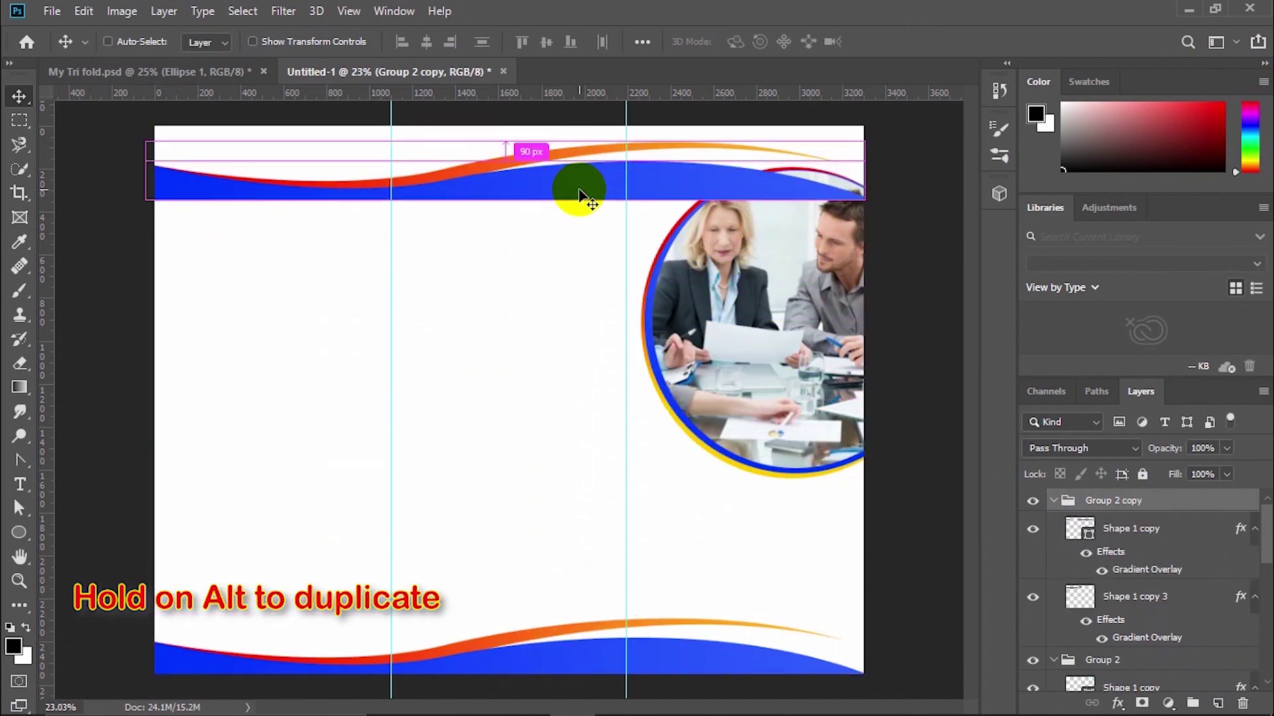
pyautogui.hotkey('ctrl', 't')
pyautogui.press('Return')
pyautogui.click(1054, 502)
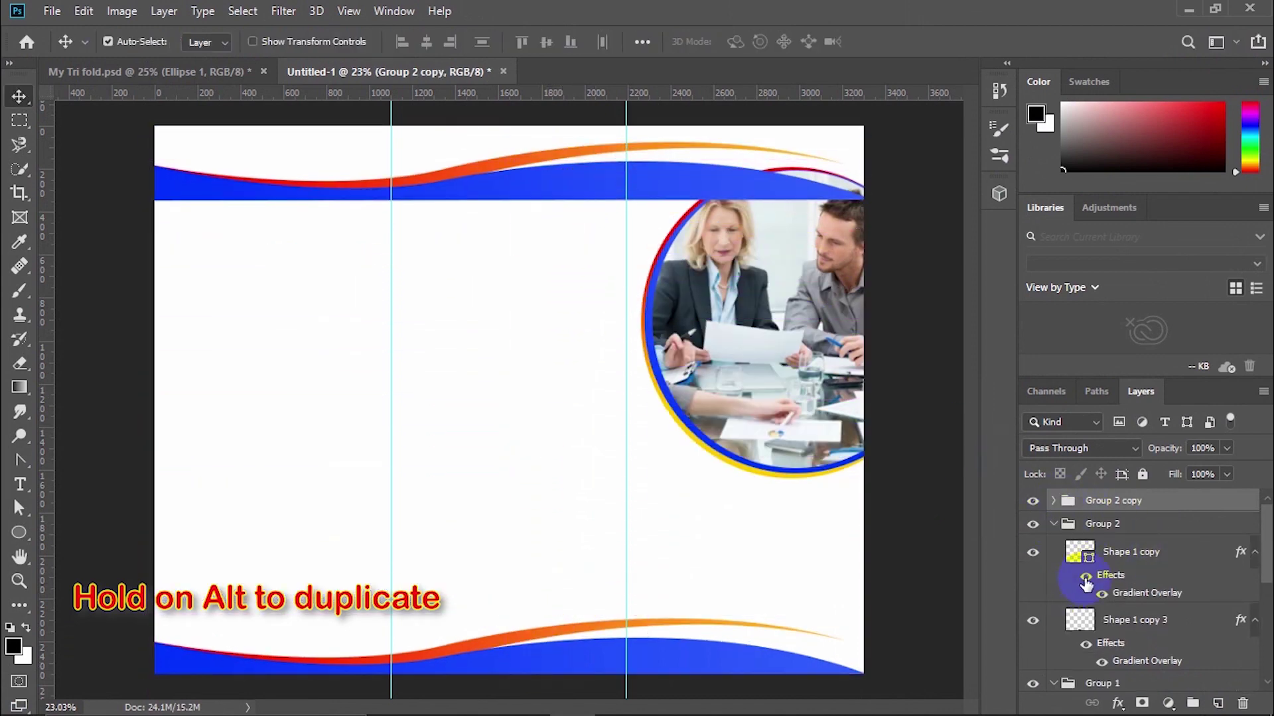
pyautogui.click(1055, 525)
pyautogui.rightClick(506, 168)
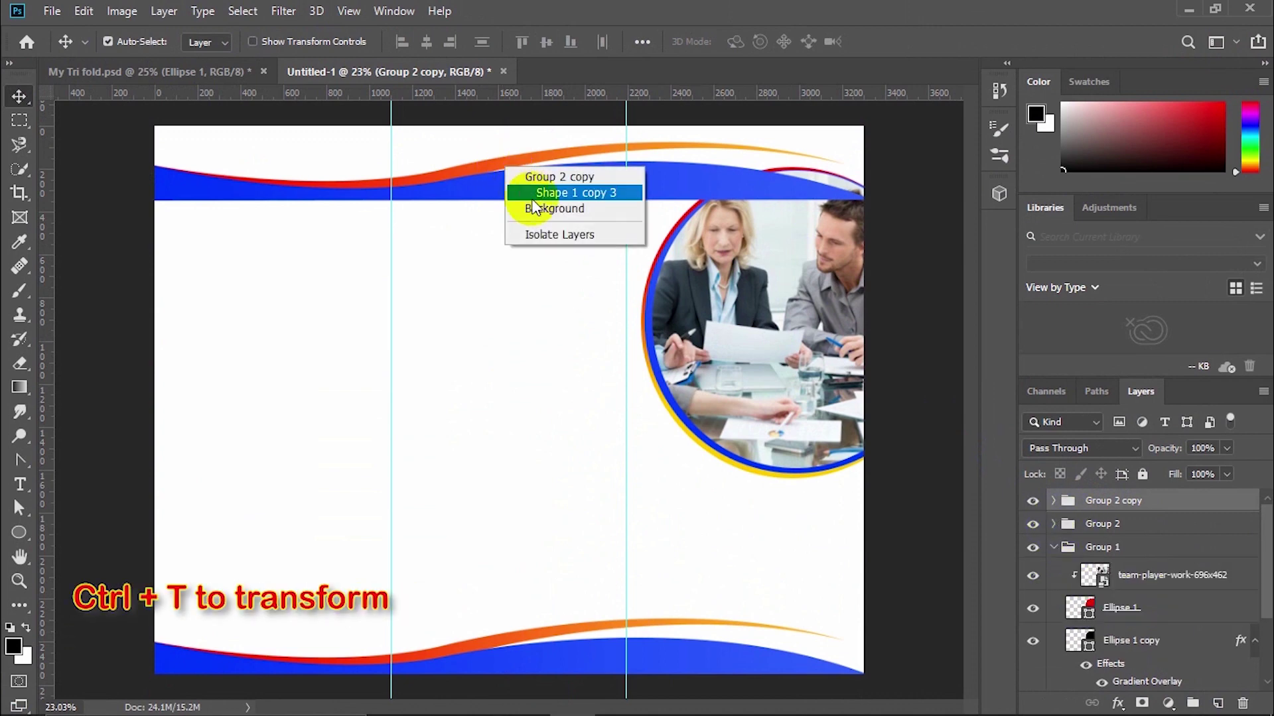
pyautogui.click(487, 199)
# - Flip the top wave copy horizontally and vertically, then nudge it up to the page edge
pyautogui.hotkey('ctrl', 't')
pyautogui.rightClick(487, 199)
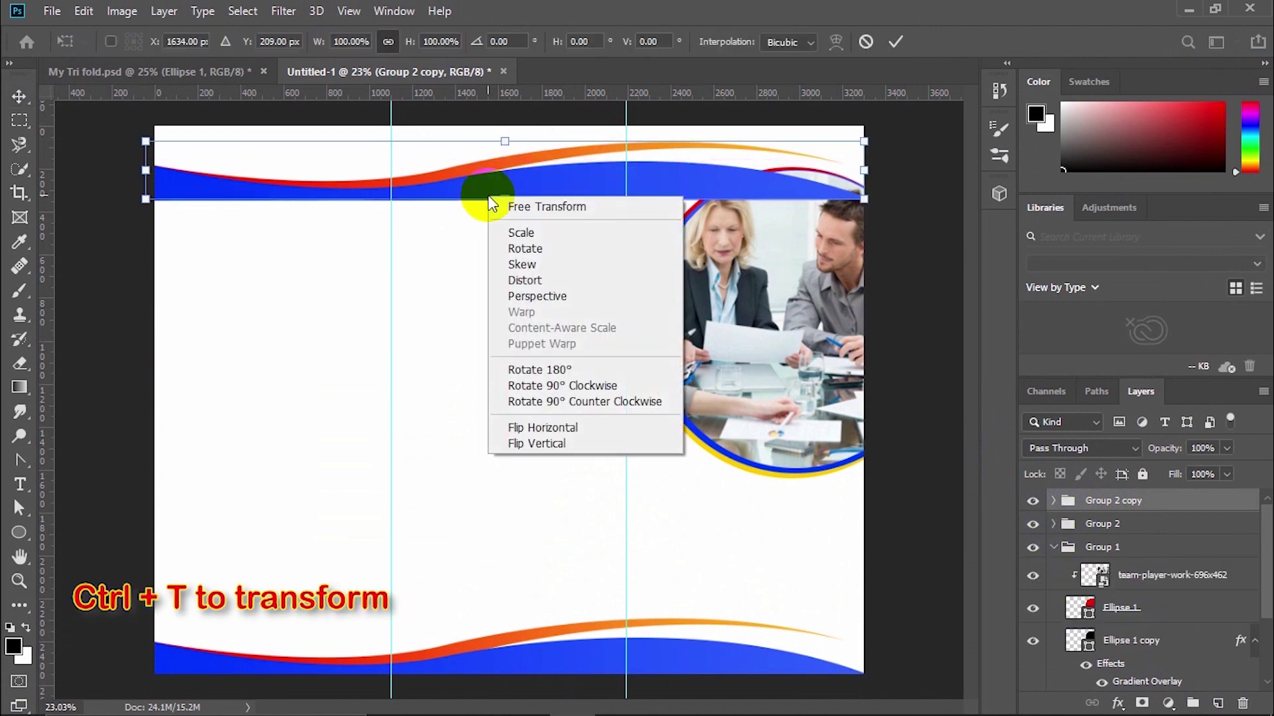
pyautogui.click(587, 427)
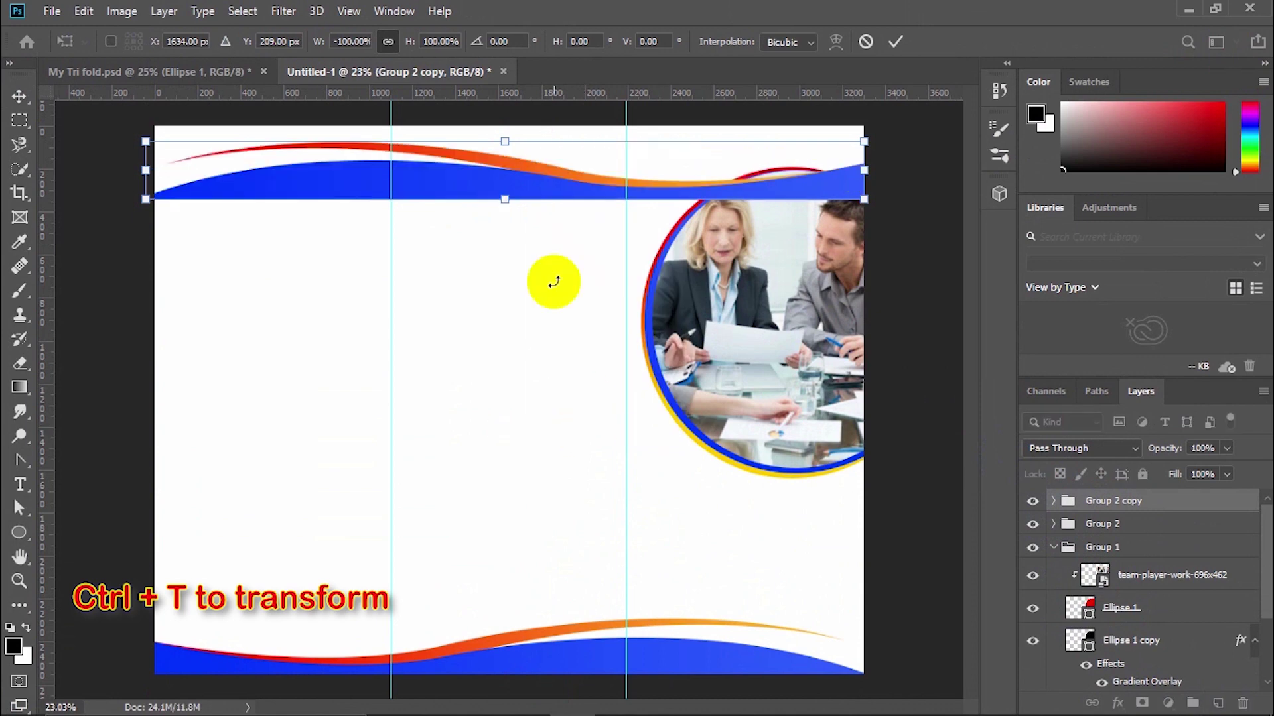
pyautogui.rightClick(538, 178)
pyautogui.click(603, 427)
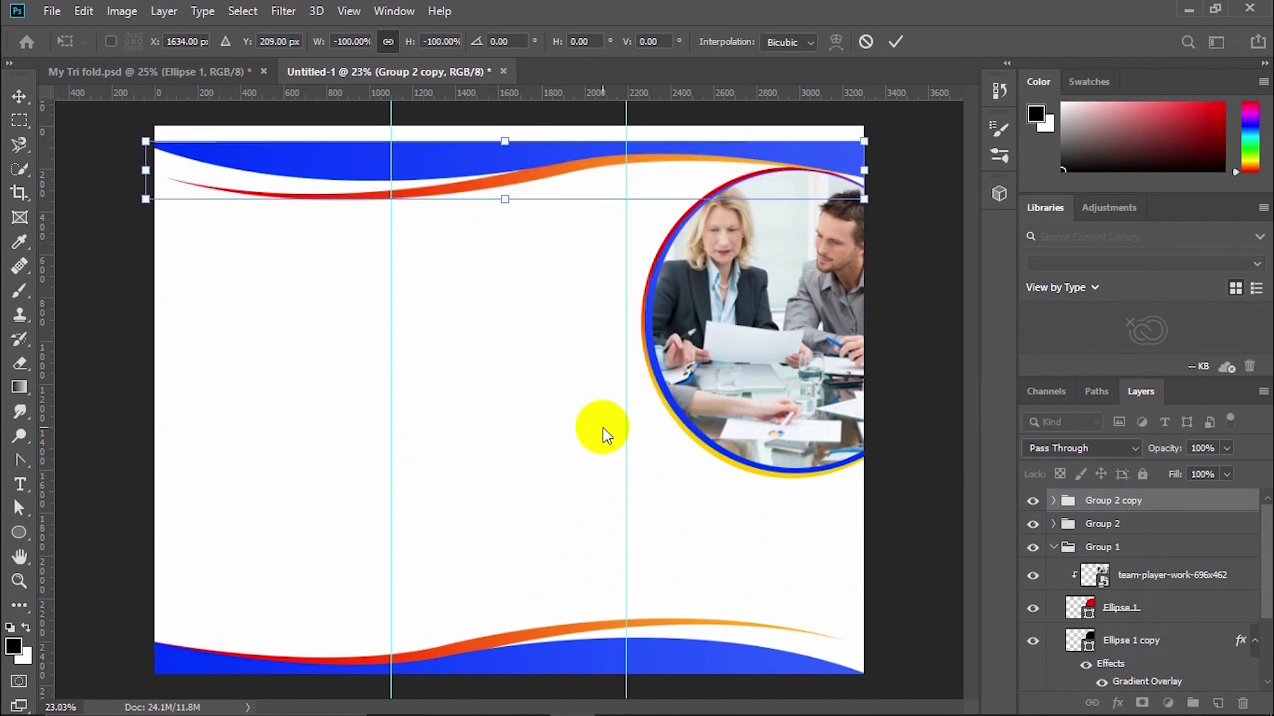
pyautogui.click(894, 42)
pyautogui.hotkey('shift', 'Up')
pyautogui.hotkey('shift', 'Up')
pyautogui.hotkey('shift', 'Up')
pyautogui.hotkey('shift', 'Up')
pyautogui.hotkey('shift', 'Up')
pyautogui.hotkey('shift', 'Up')
pyautogui.hotkey('shift', 'Up')
pyautogui.hotkey('shift', 'Up')
pyautogui.hotkey('shift', 'Up')
pyautogui.hotkey('shift', 'Up')
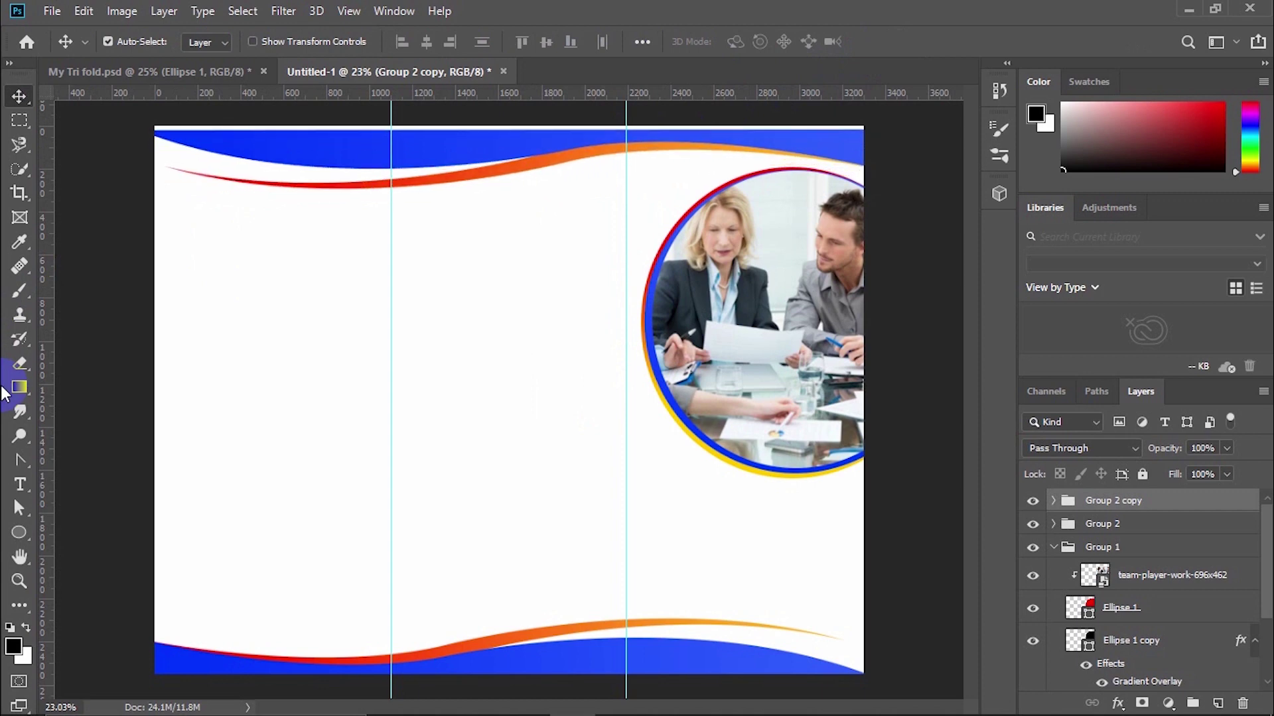
pyautogui.hotkey('shift', 'Up')
pyautogui.hotkey('shift', 'Up')
pyautogui.hotkey('shift', 'Up')
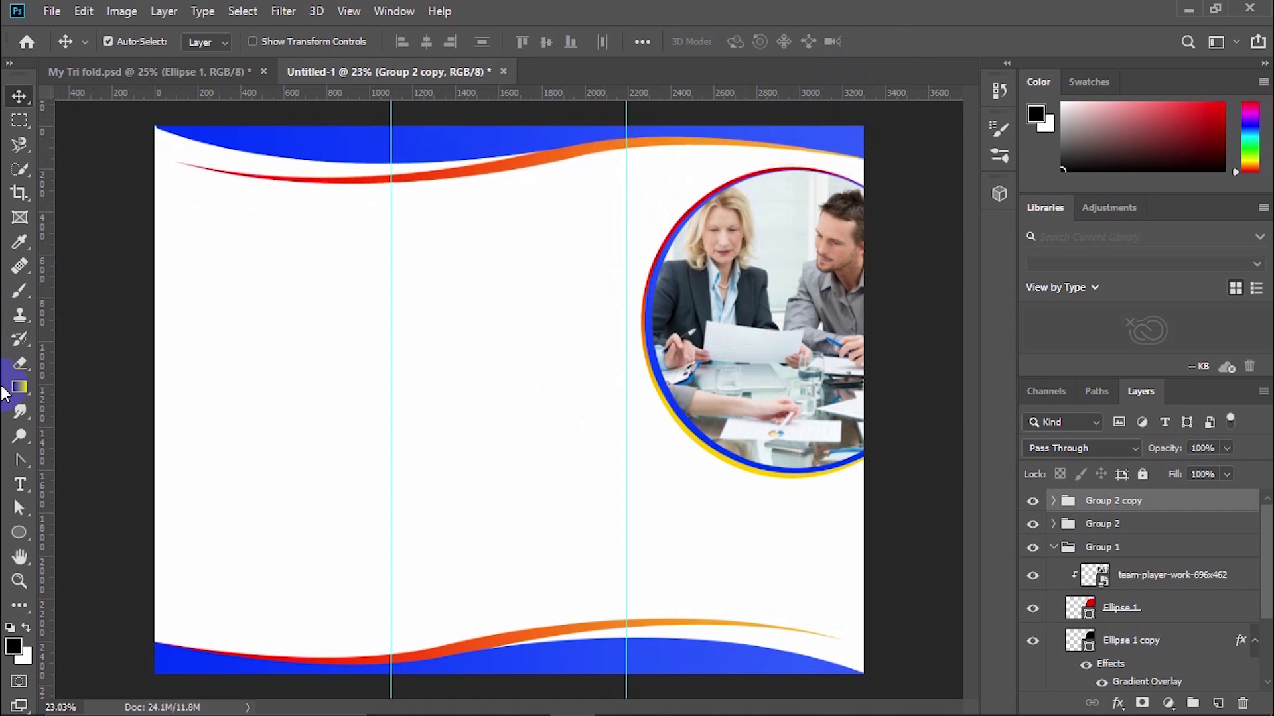
pyautogui.hotkey('shift', 'Up')
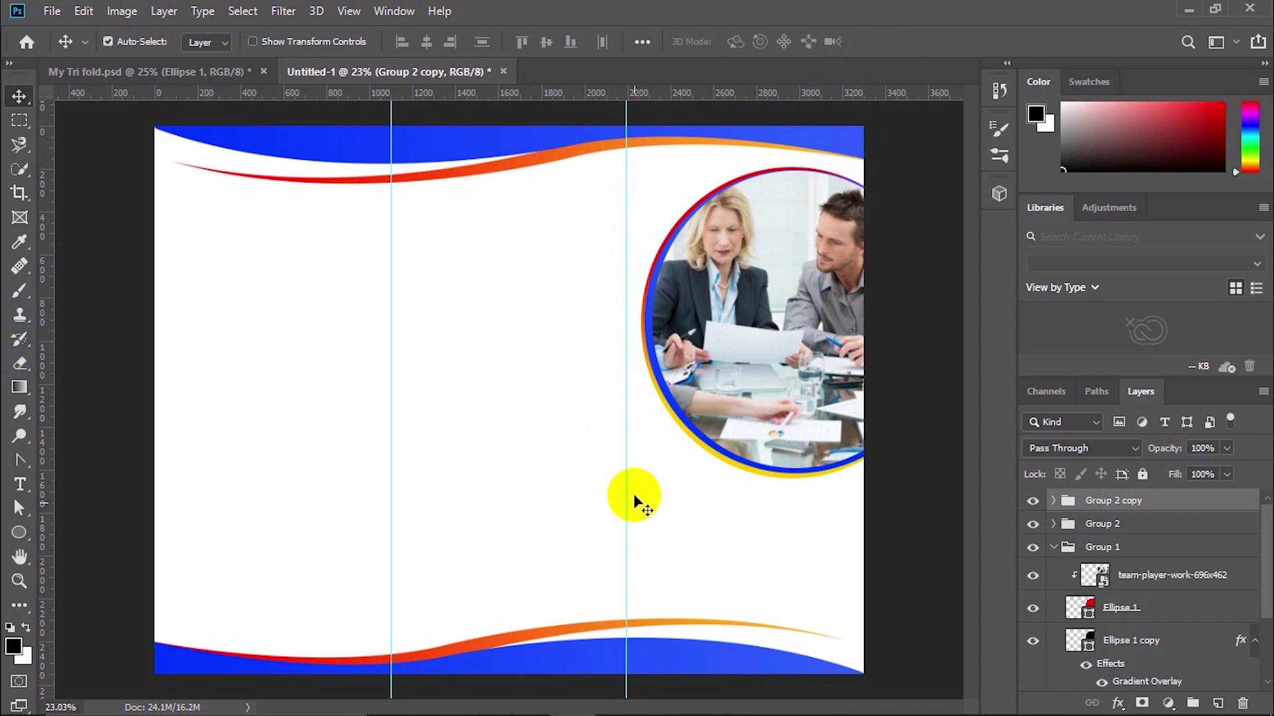
# - Reverse the gradient overlay on the top blue wave layer in Group 2 copy
pyautogui.click(1052, 558)
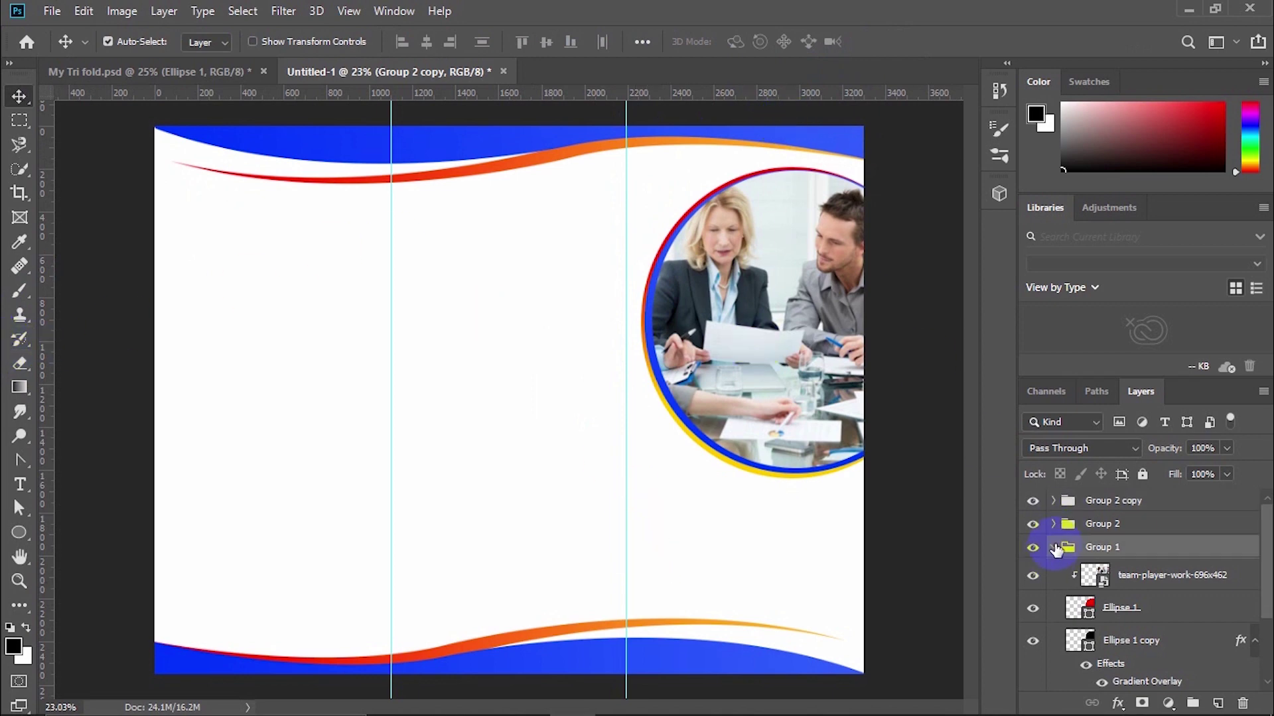
pyautogui.click(1055, 548)
pyautogui.click(1062, 504)
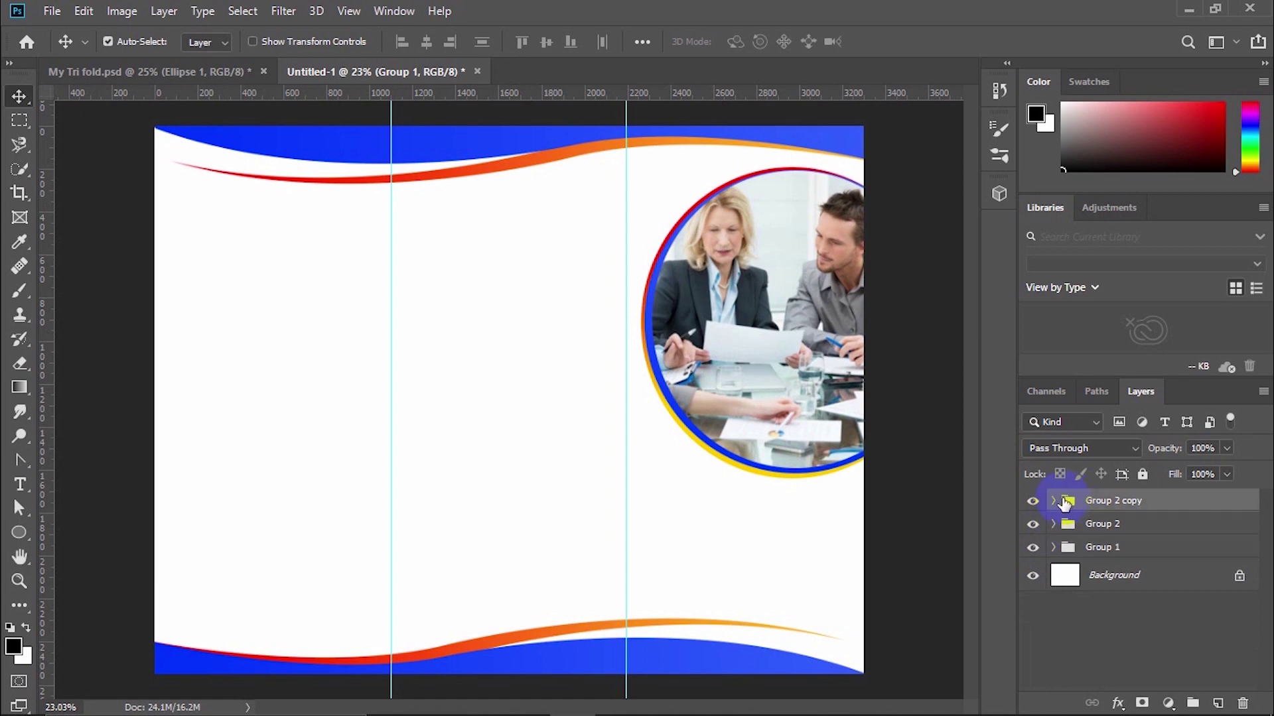
pyautogui.click(1053, 502)
pyautogui.click(1119, 575)
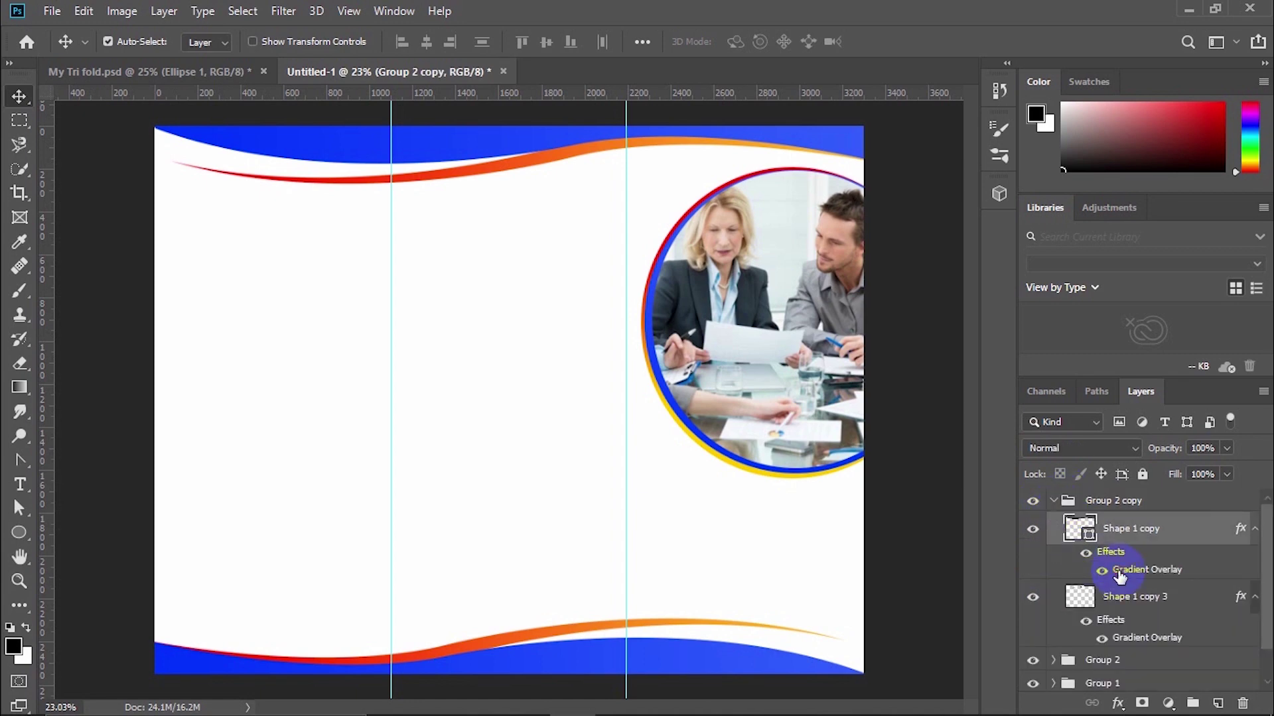
pyautogui.doubleClick(1119, 574)
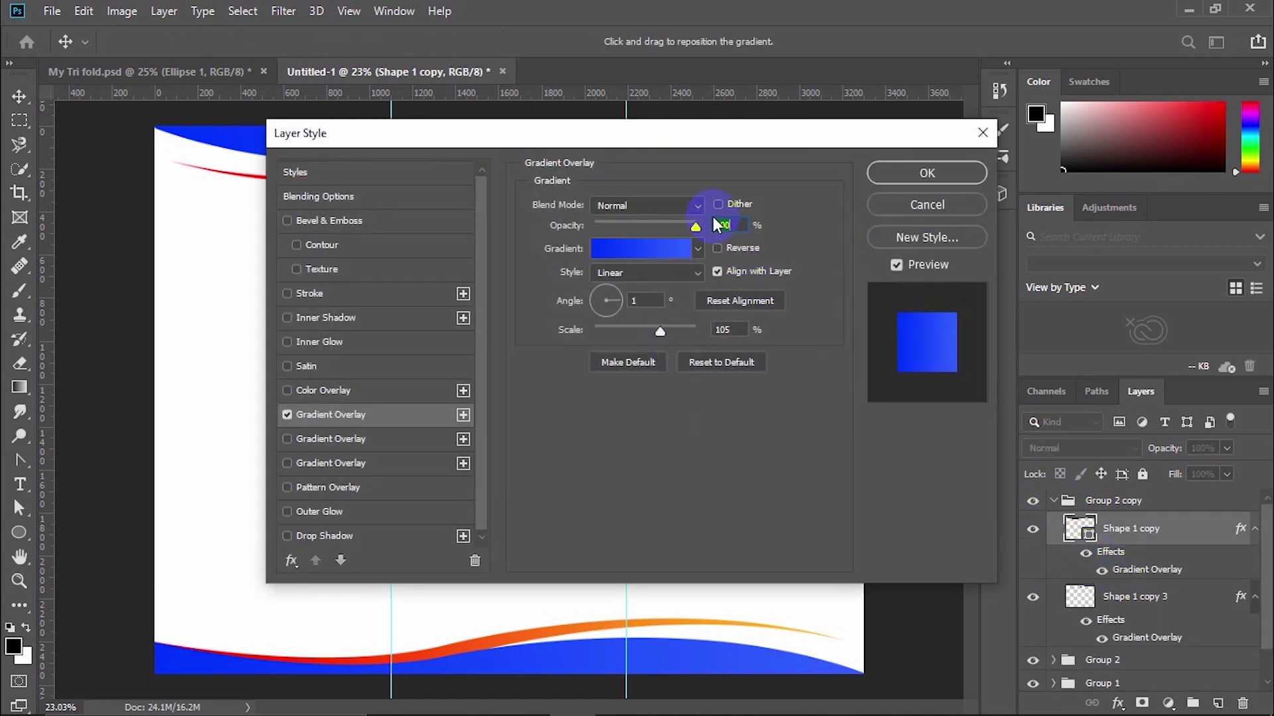
pyautogui.moveTo(680, 128); pyautogui.dragTo(558, 268)
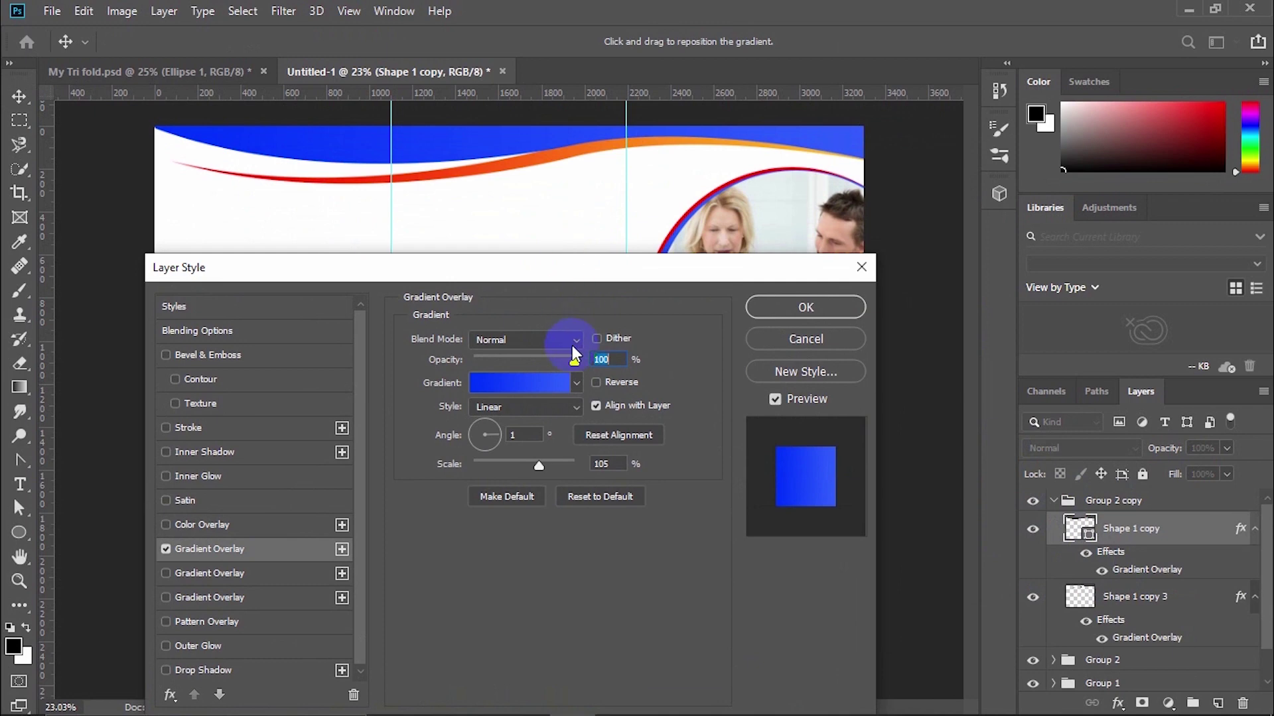
pyautogui.click(597, 383)
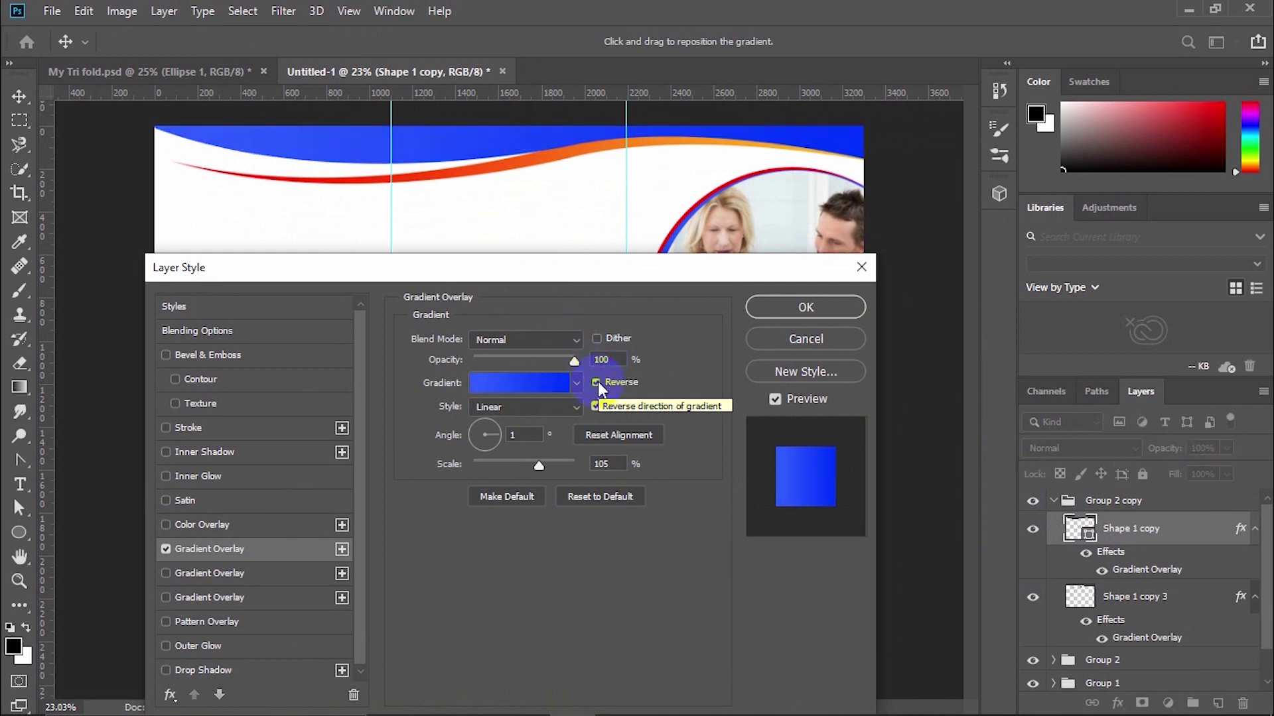
pyautogui.click(764, 308)
# - Reverse the top thin line's red-to-yellow gradient overlay, then select the Rectangular Marquee Tool
pyautogui.click(1125, 640)
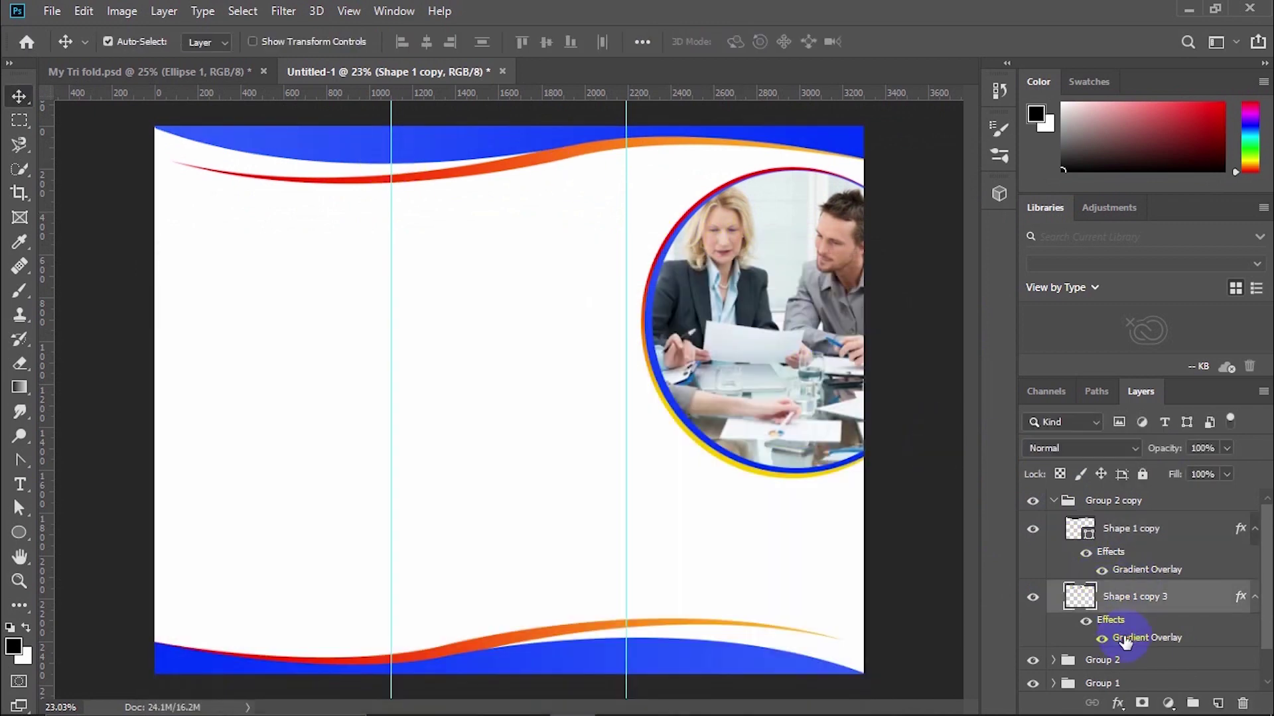
pyautogui.doubleClick(1125, 640)
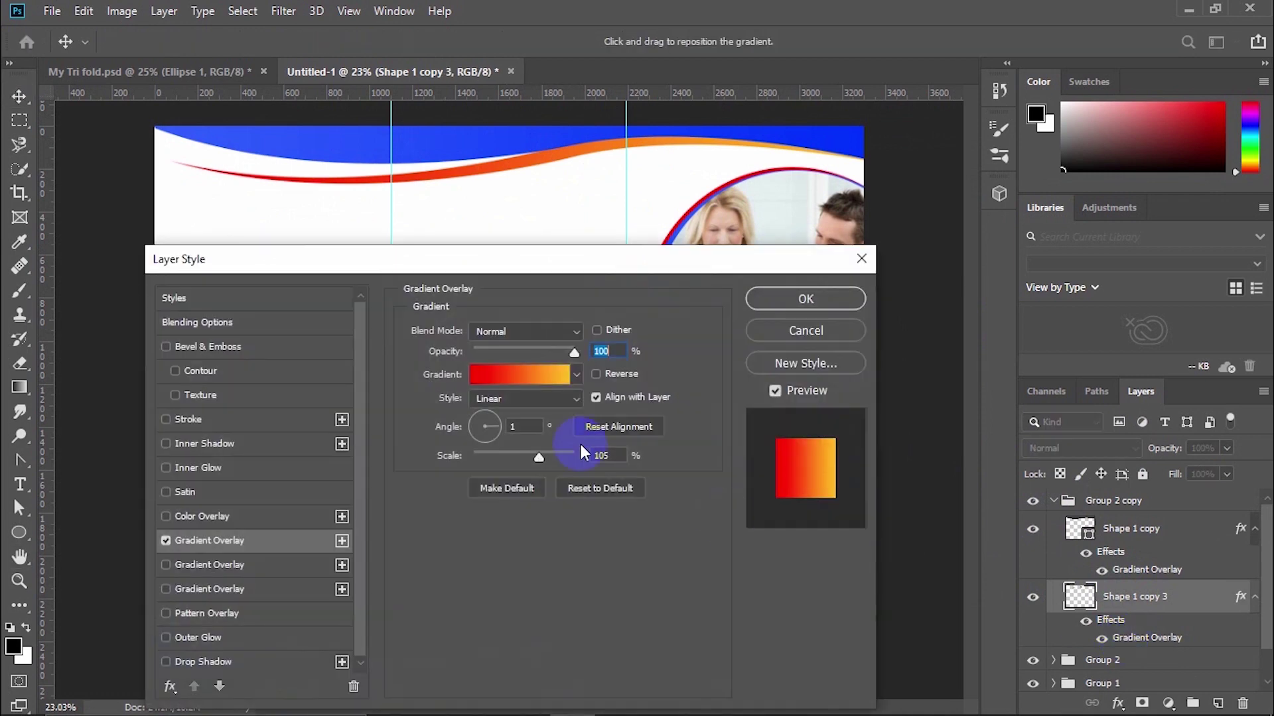
pyautogui.click(597, 375)
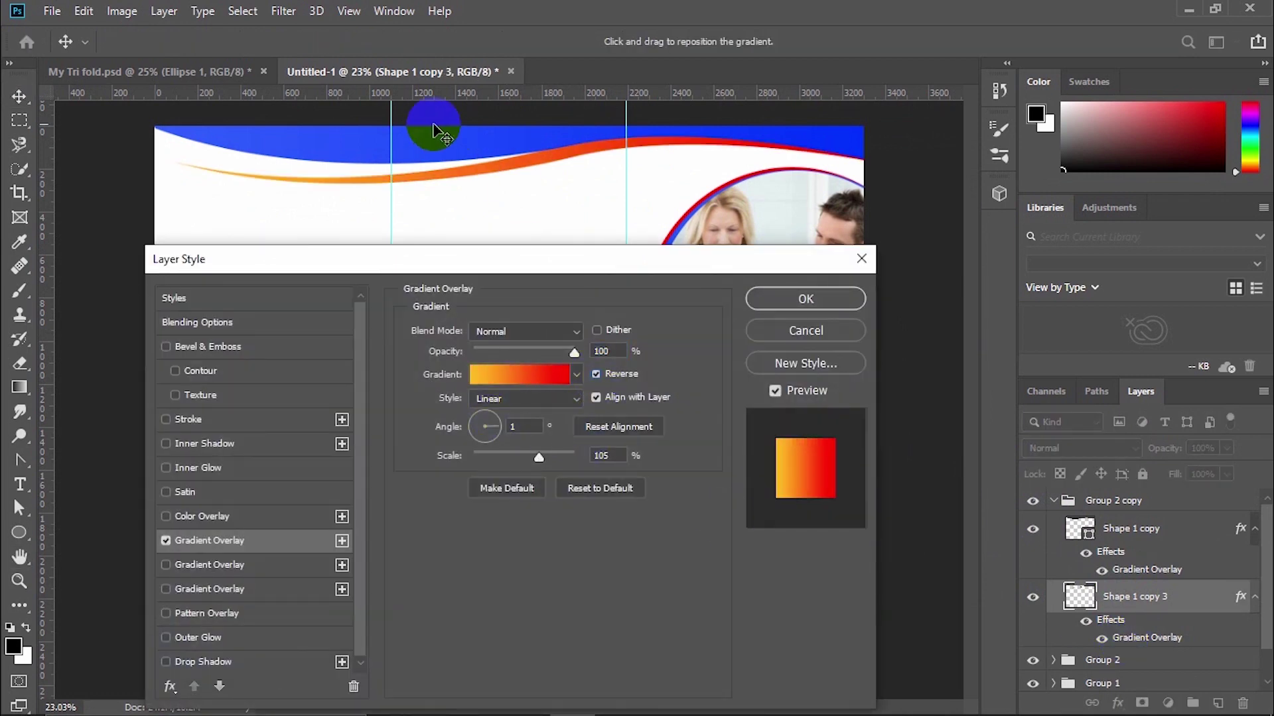
pyautogui.click(791, 295)
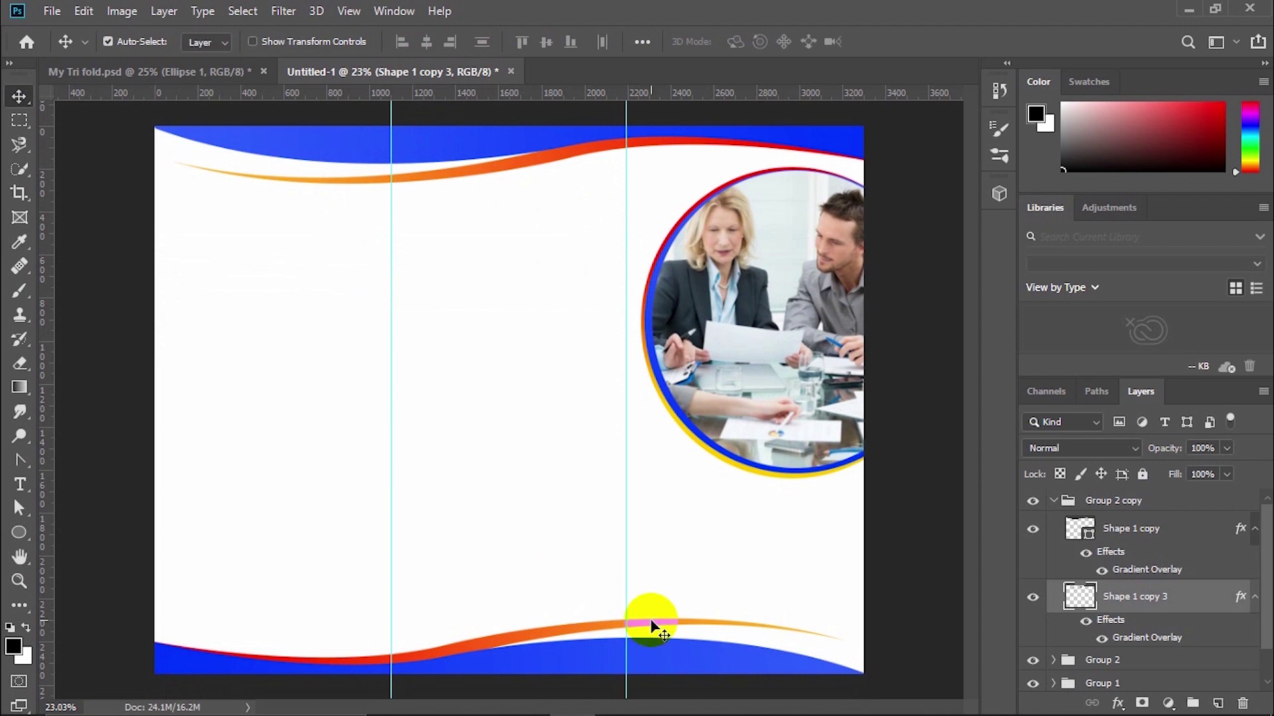
pyautogui.press('m')
pyautogui.click(117, 146)
pyautogui.click(12, 128)
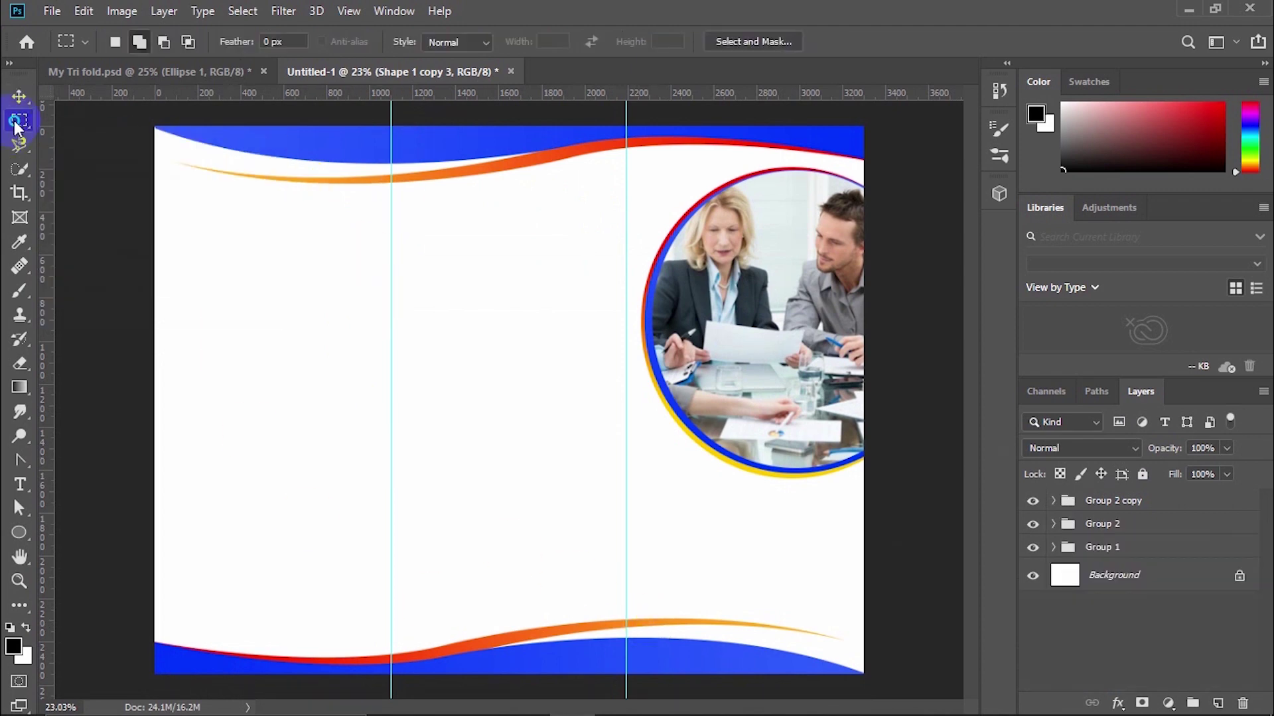
# - Marquee the middle panel between the folds and choose a grey-to-transparent gradient preset
pyautogui.click(105, 122)
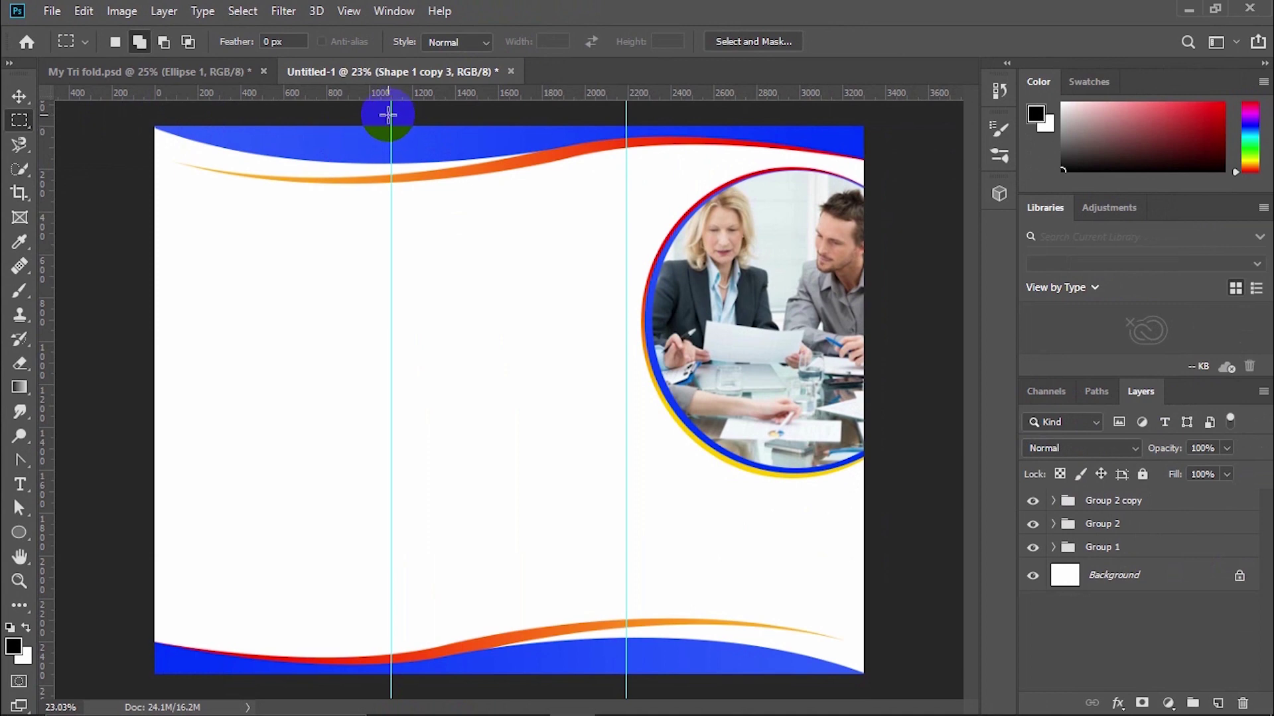
pyautogui.moveTo(391, 115); pyautogui.dragTo(626, 653)
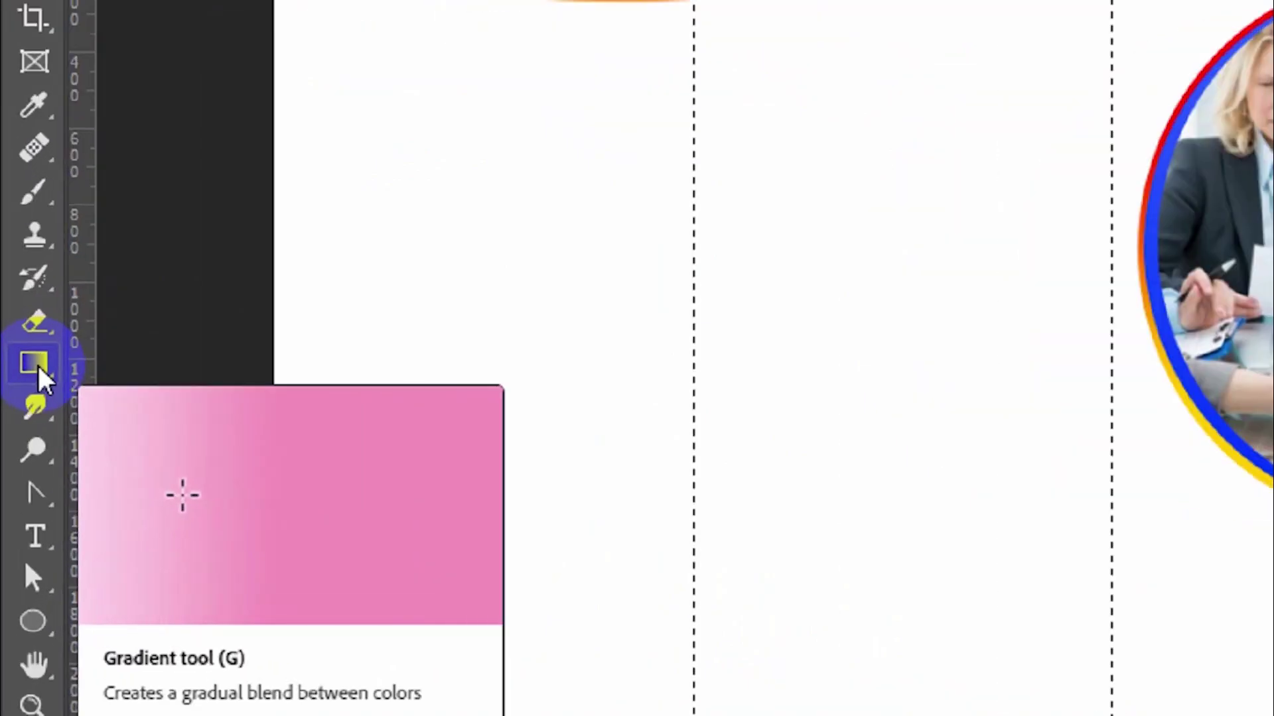
pyautogui.click(20, 387)
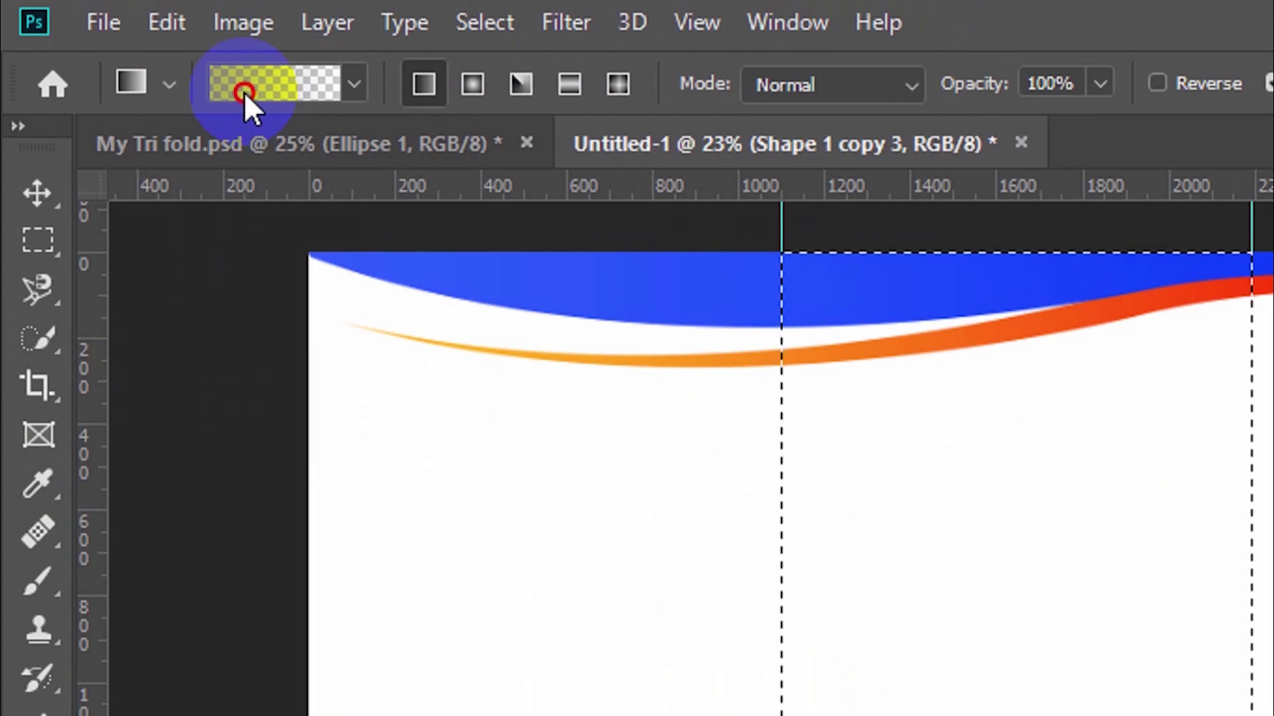
pyautogui.click(244, 90)
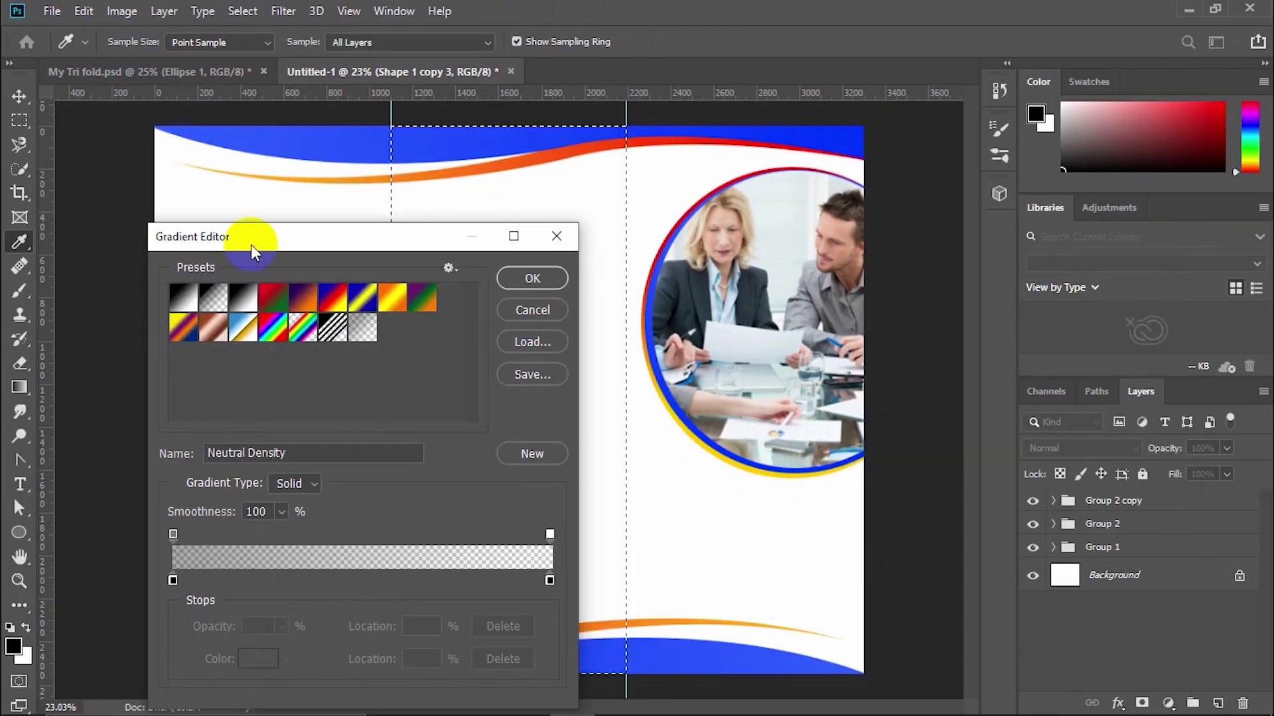
pyautogui.click(370, 337)
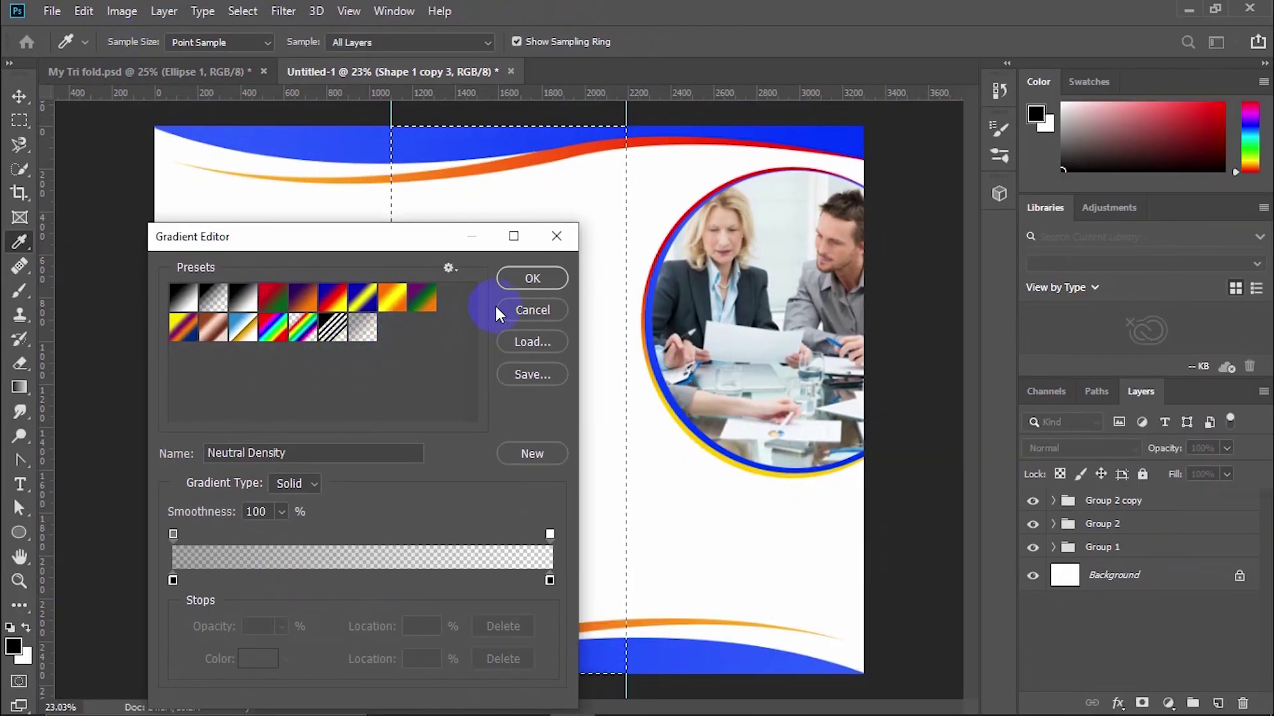
pyautogui.click(499, 310)
# - On a new layer above Group 2 copy, paint a shadow gradient inward from the left fold
pyautogui.click(1053, 501)
pyautogui.click(1068, 501)
pyautogui.click(1052, 501)
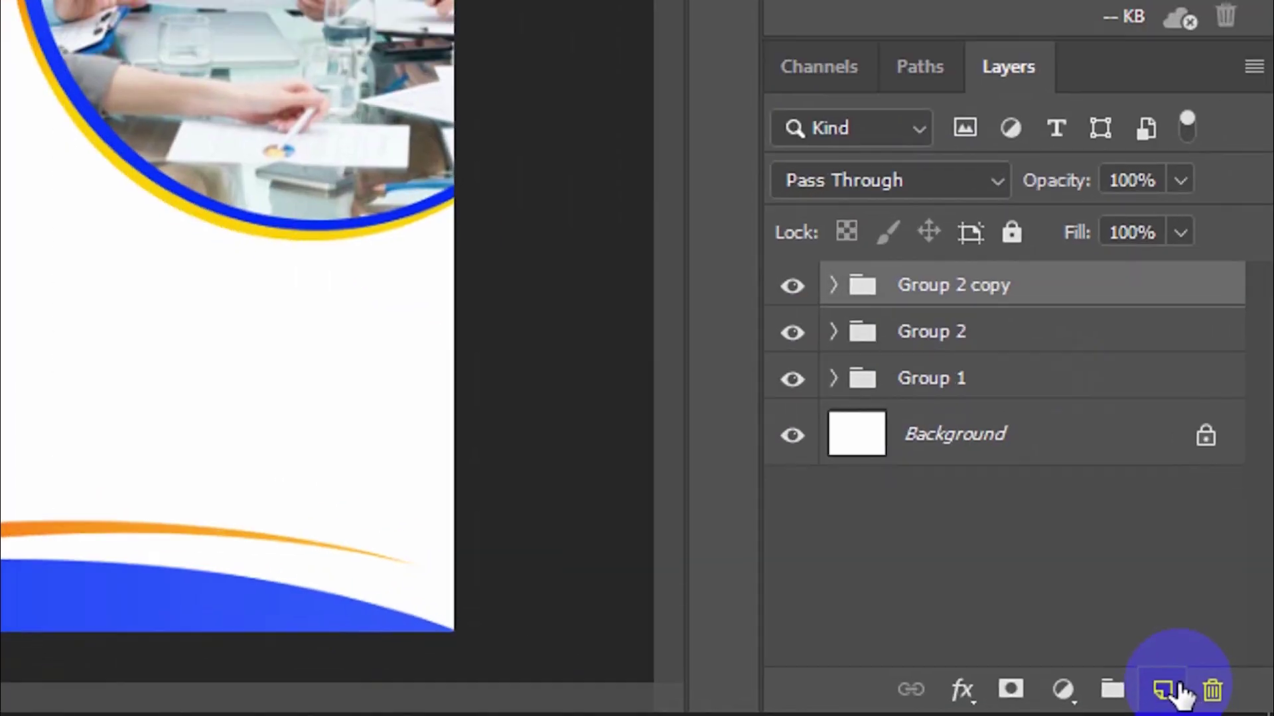
pyautogui.click(1218, 703)
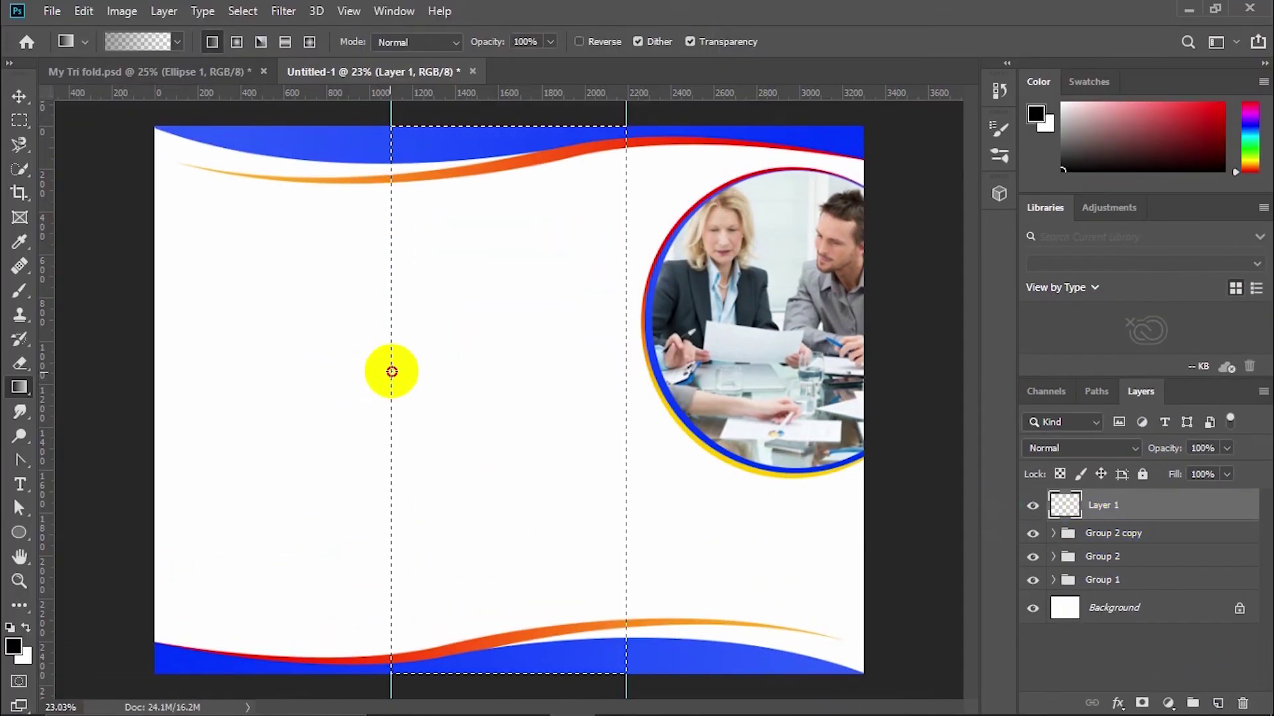
pyautogui.moveTo(392, 372); pyautogui.dragTo(420, 368)
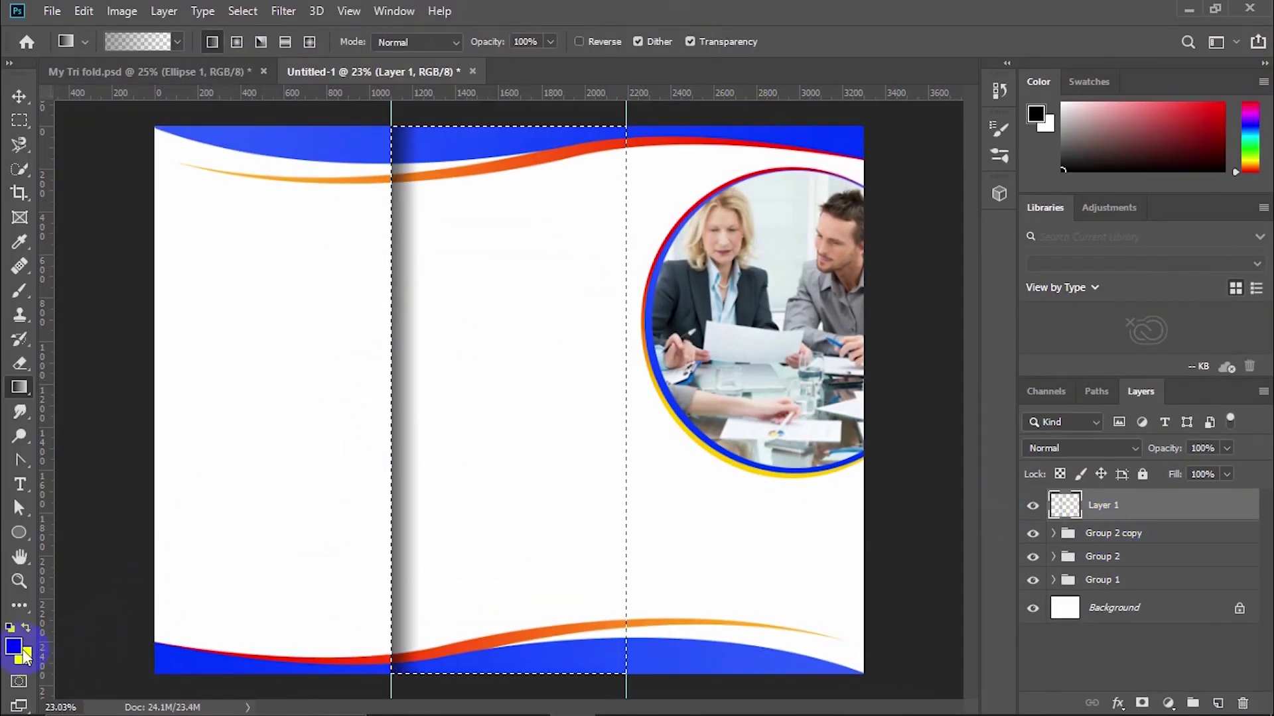
pyautogui.click(242, 11)
pyautogui.click(304, 54)
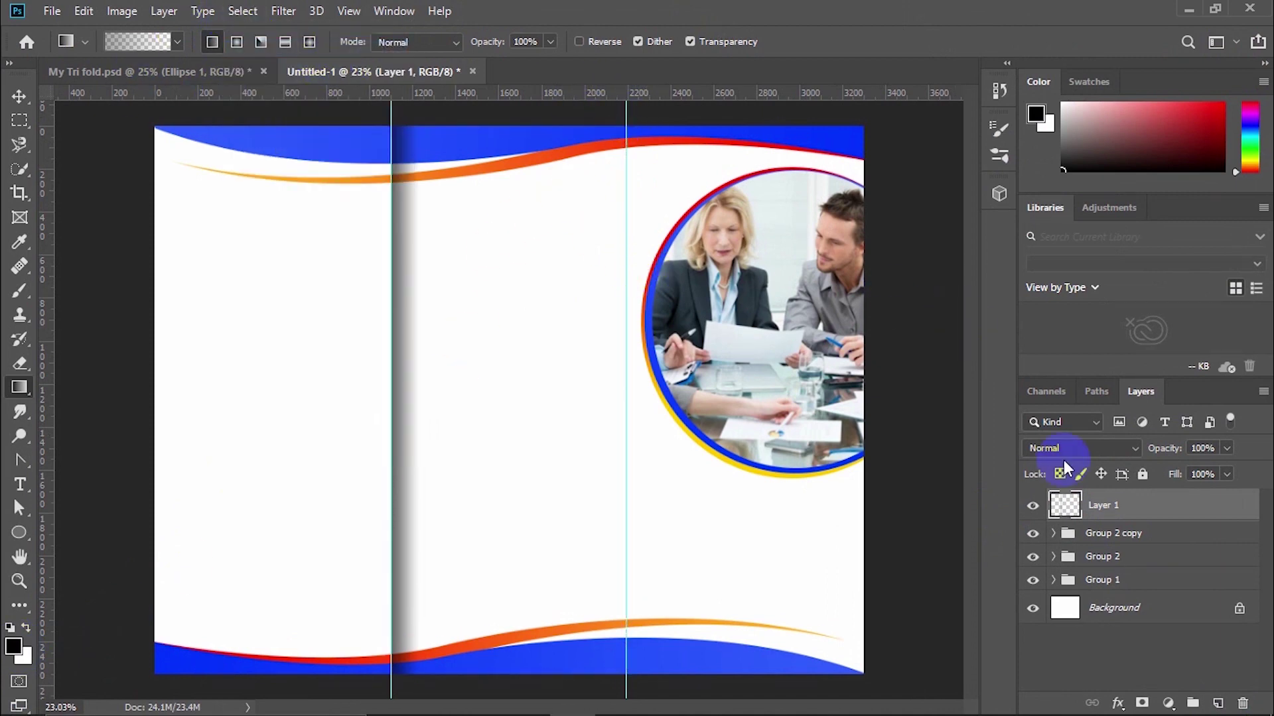
# - Lower the shadow to 22% opacity, copy it to the right fold, and group both as Group 3
pyautogui.moveTo(1154, 451)
pyautogui.mouseDown()
pyautogui.moveTo(1108, 446)
pyautogui.moveTo(1161, 454)
pyautogui.mouseUp()
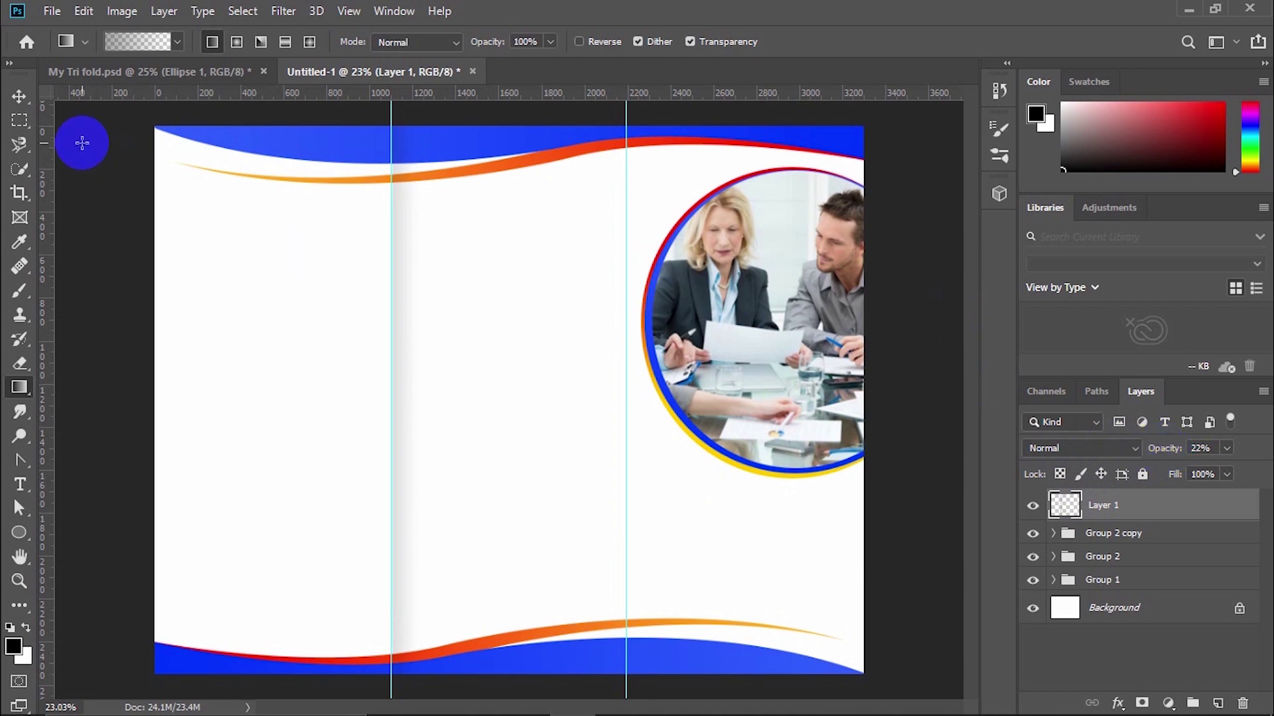
pyautogui.click(19, 97)
pyautogui.moveTo(401, 358); pyautogui.dragTo(634, 381)
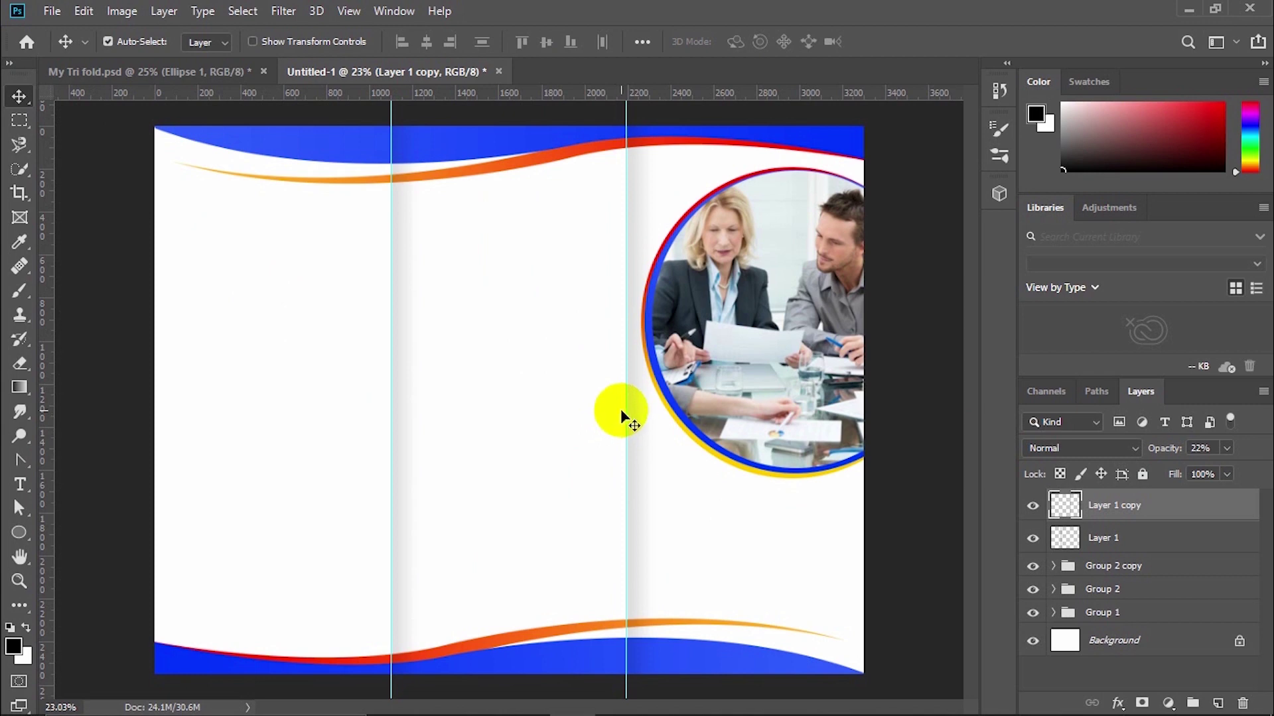
pyautogui.keyDown('shift'); pyautogui.click(1169, 547); pyautogui.keyUp('shift')
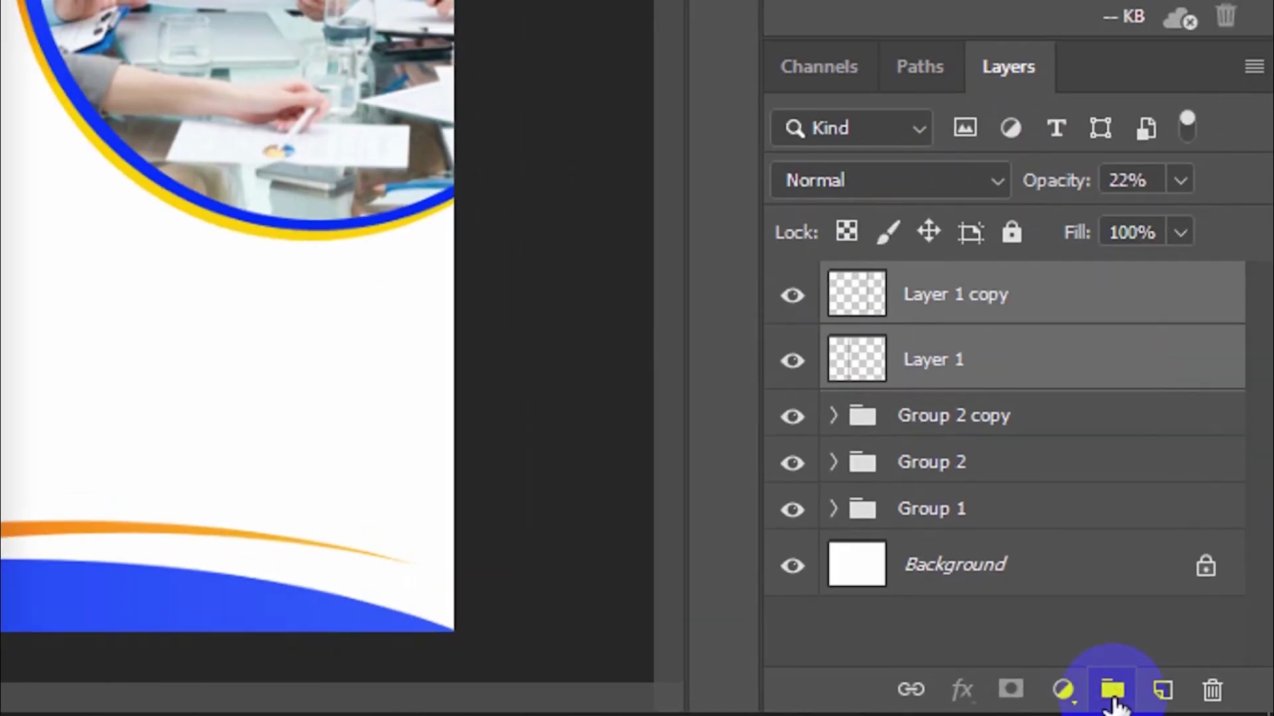
pyautogui.click(1192, 704)
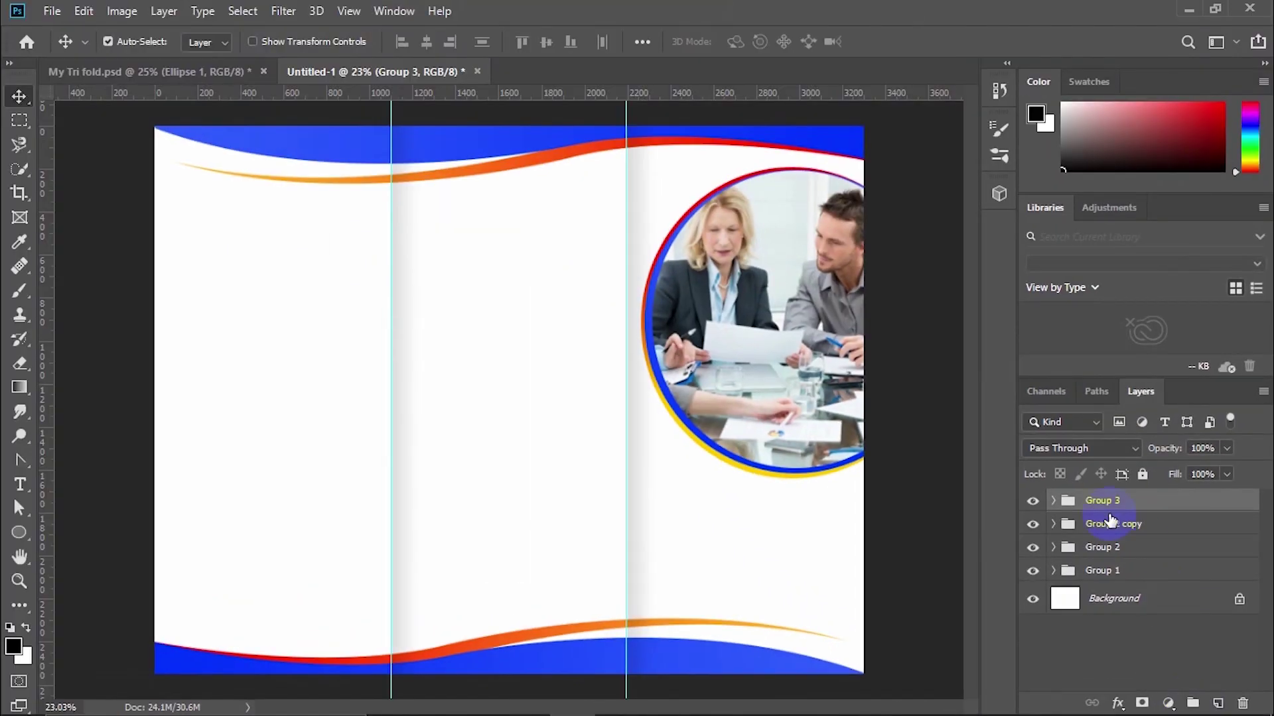
pyautogui.click(1033, 502)
pyautogui.click(1033, 503)
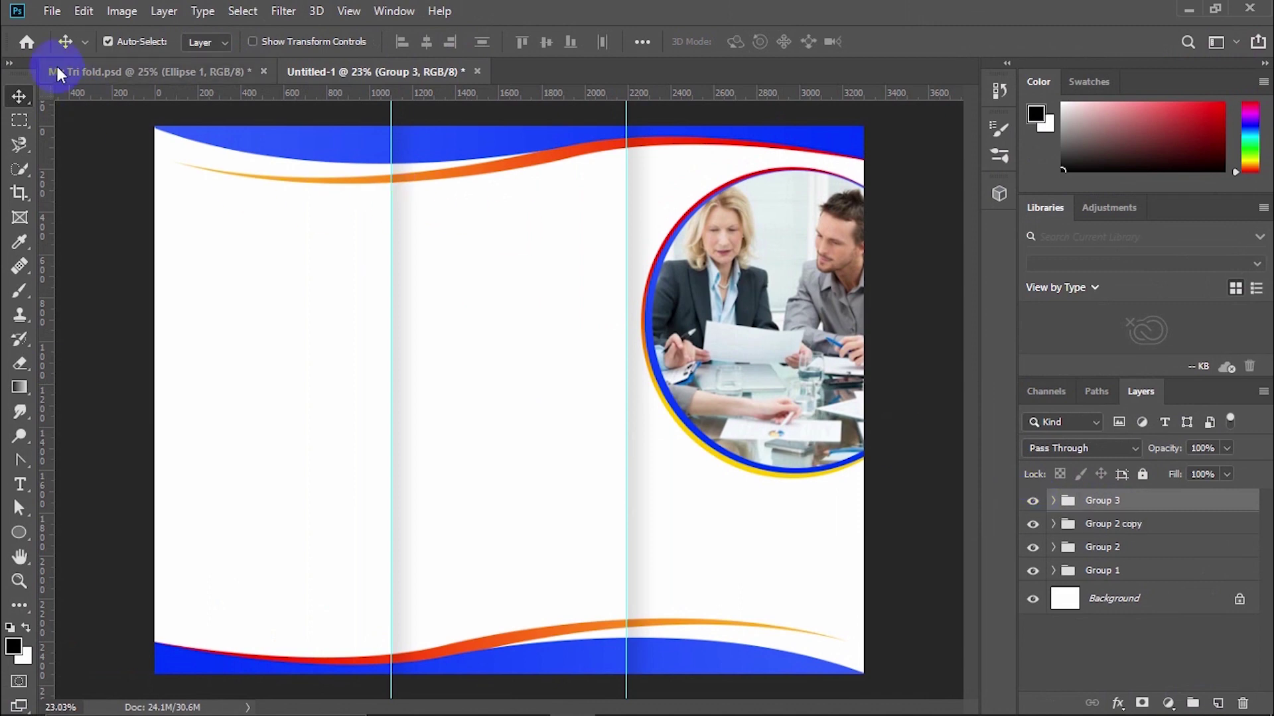
# - Place the world_map_PNG34 image into the brochure with File > Place Embedded
pyautogui.click(53, 11)
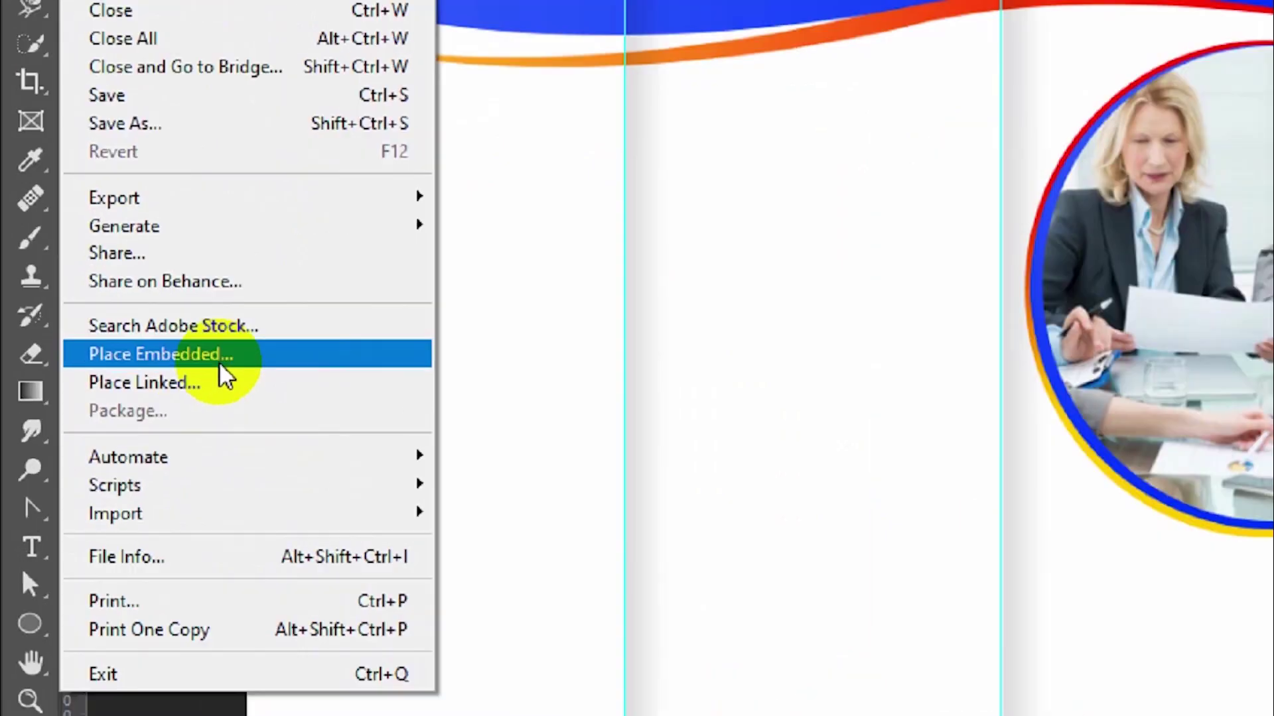
pyautogui.click(220, 364)
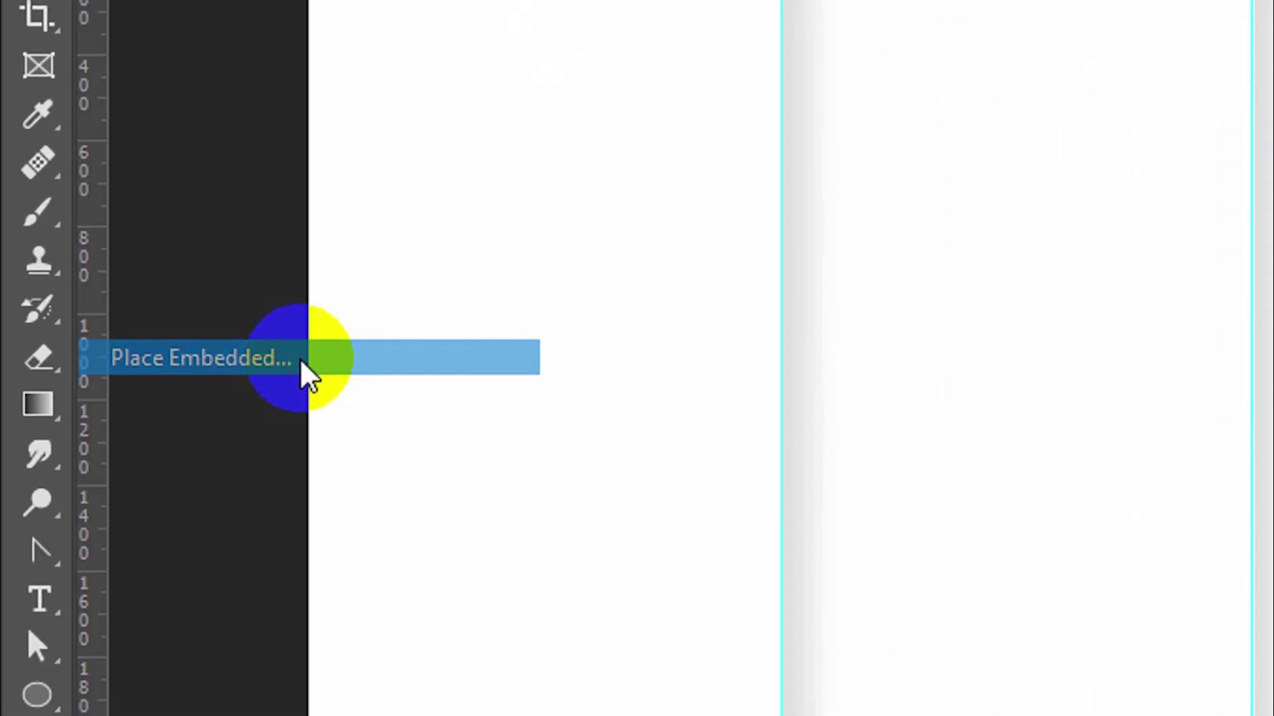
pyautogui.scroll(-3, 286, 355)
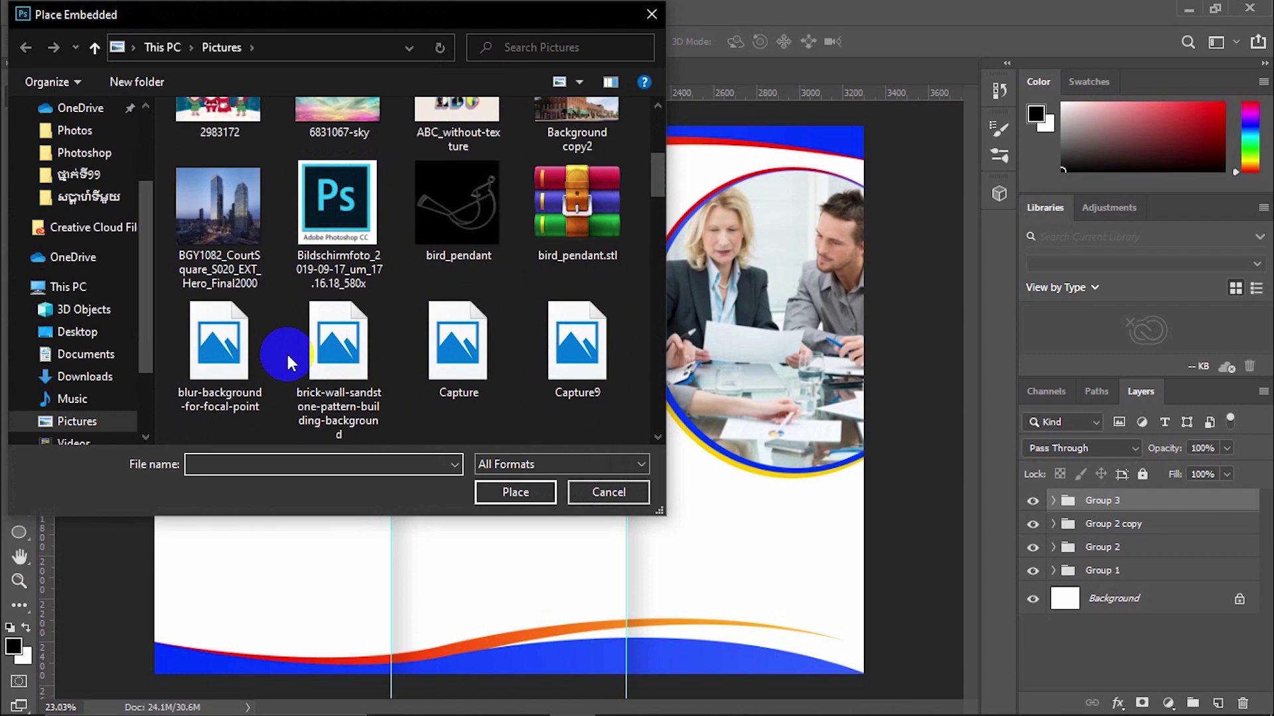
pyautogui.scroll(-15, 286, 362)
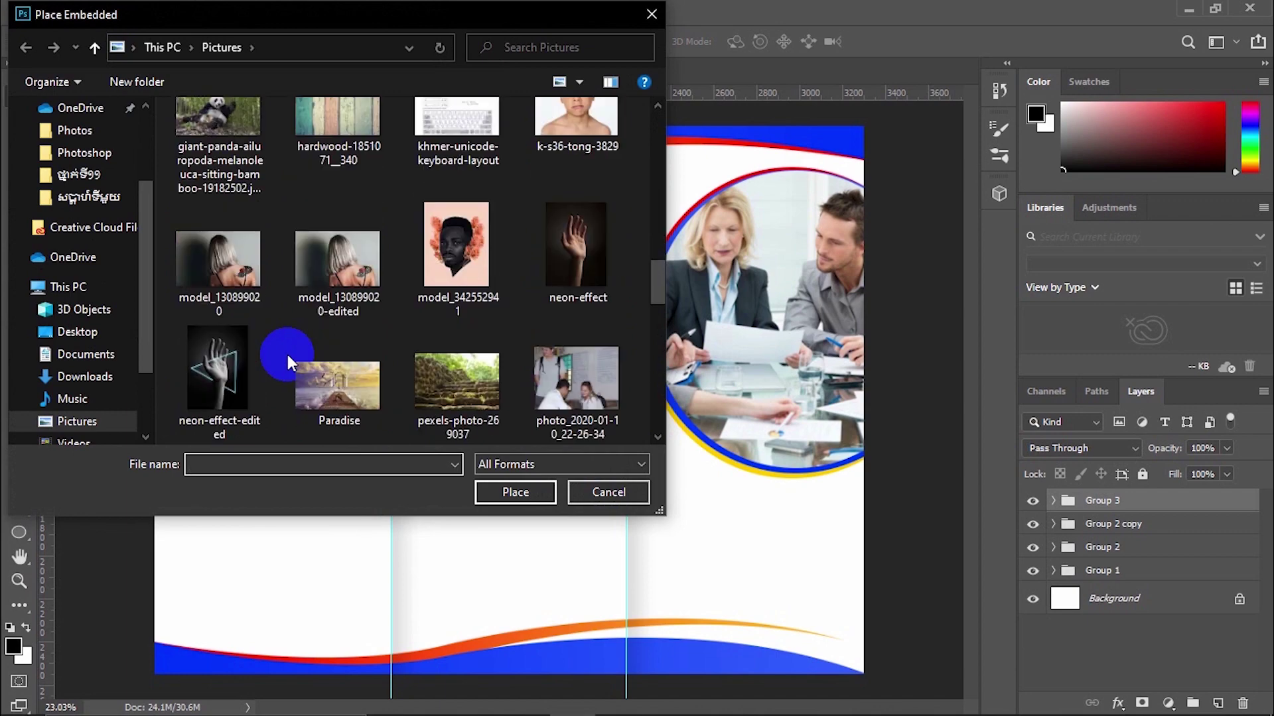
pyautogui.scroll(-3, 286, 361)
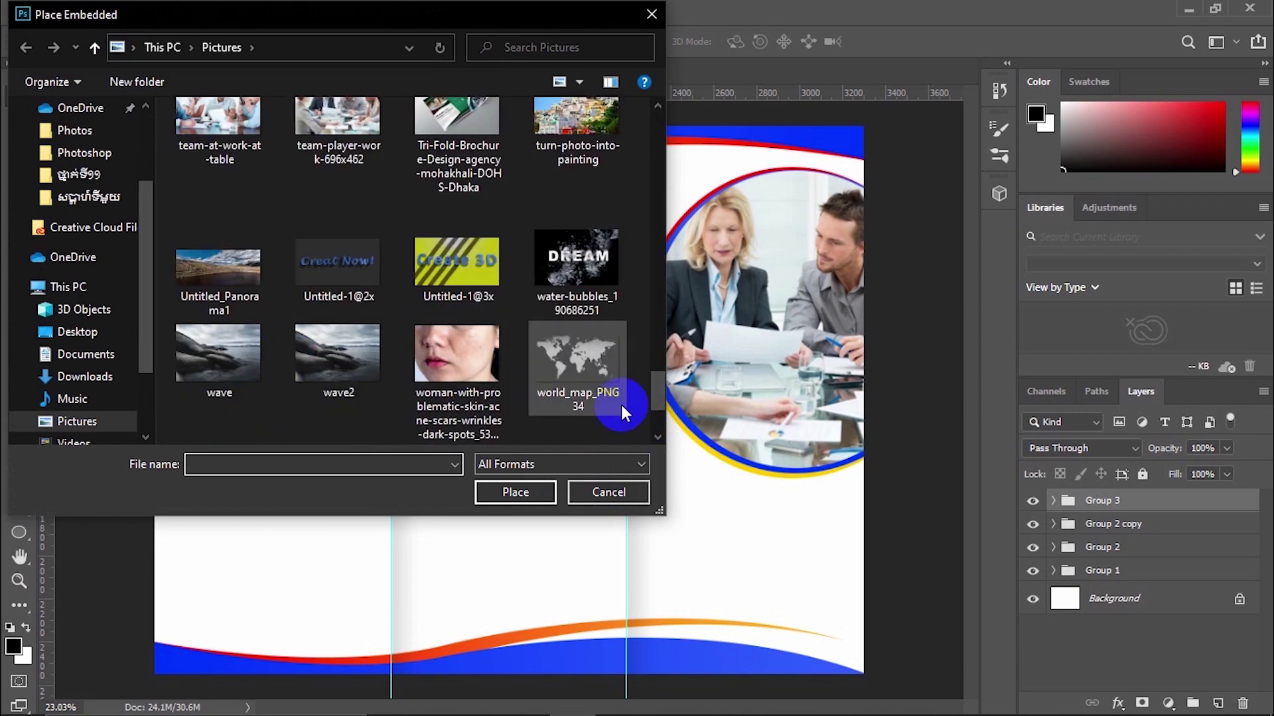
pyautogui.click(614, 398)
pyautogui.click(518, 491)
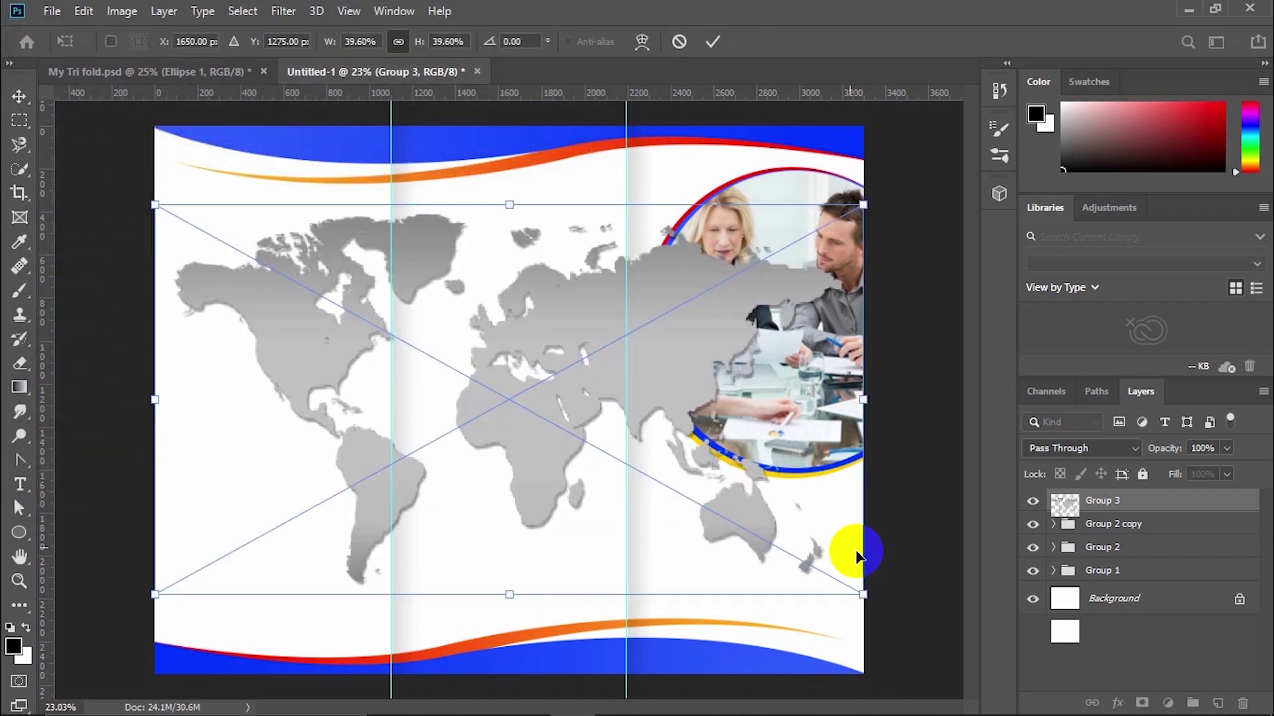
# - Shrink the world map and position it in the upper middle panel
pyautogui.moveTo(867, 592); pyautogui.dragTo(325, 287)
pyautogui.moveTo(275, 240); pyautogui.dragTo(557, 285)
pyautogui.moveTo(607, 322); pyautogui.dragTo(620, 330)
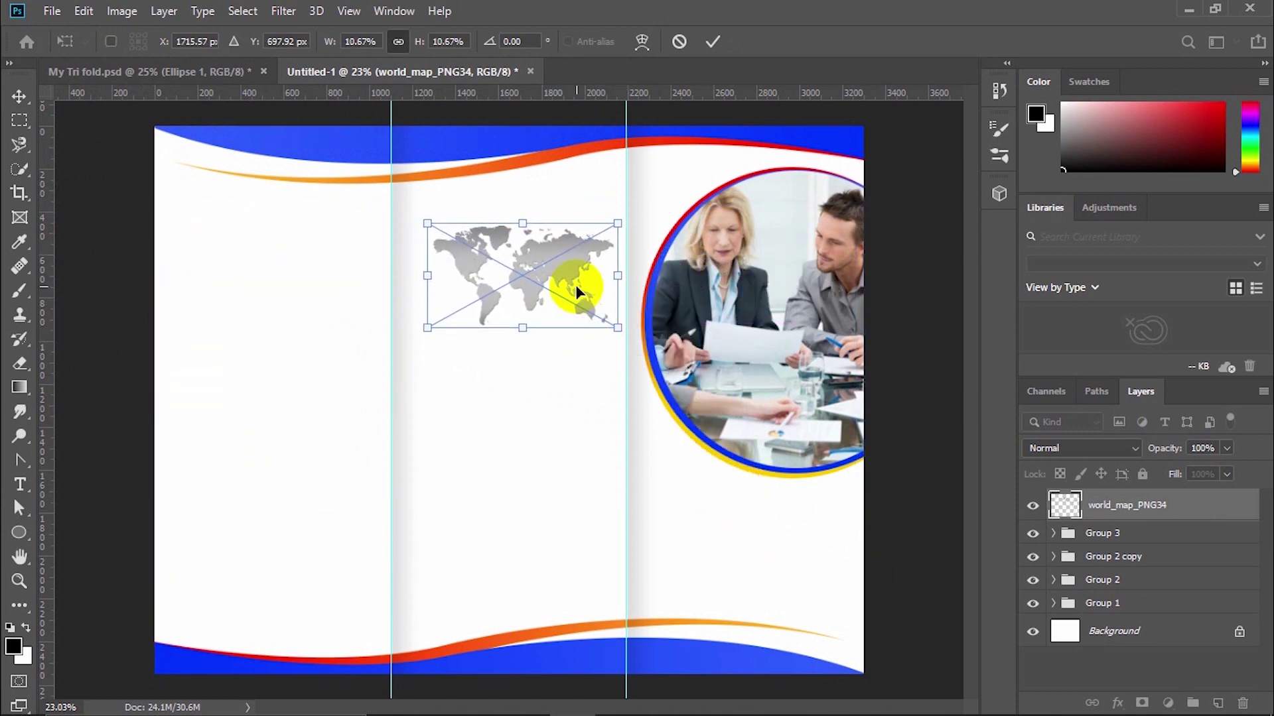
pyautogui.moveTo(575, 284)
pyautogui.mouseDown()
pyautogui.moveTo(569, 312)
pyautogui.moveTo(567, 282)
pyautogui.mouseUp()
pyautogui.click(714, 43)
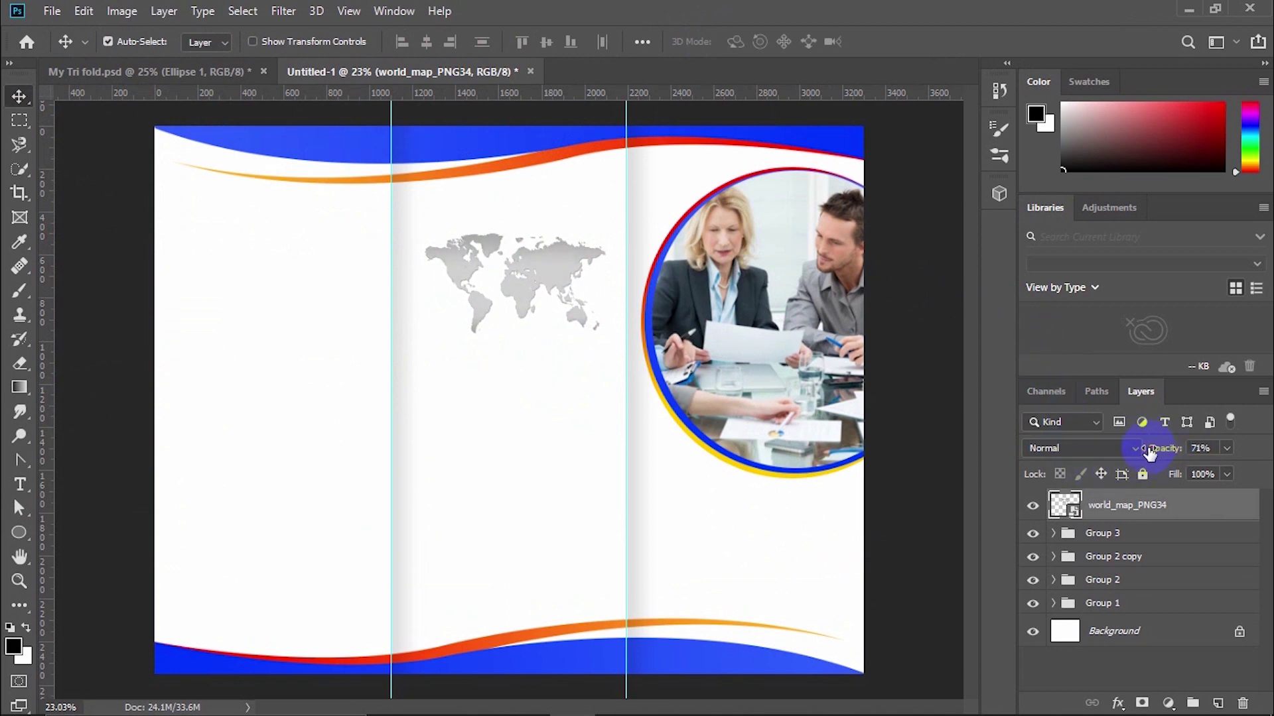
pyautogui.click(542, 392)
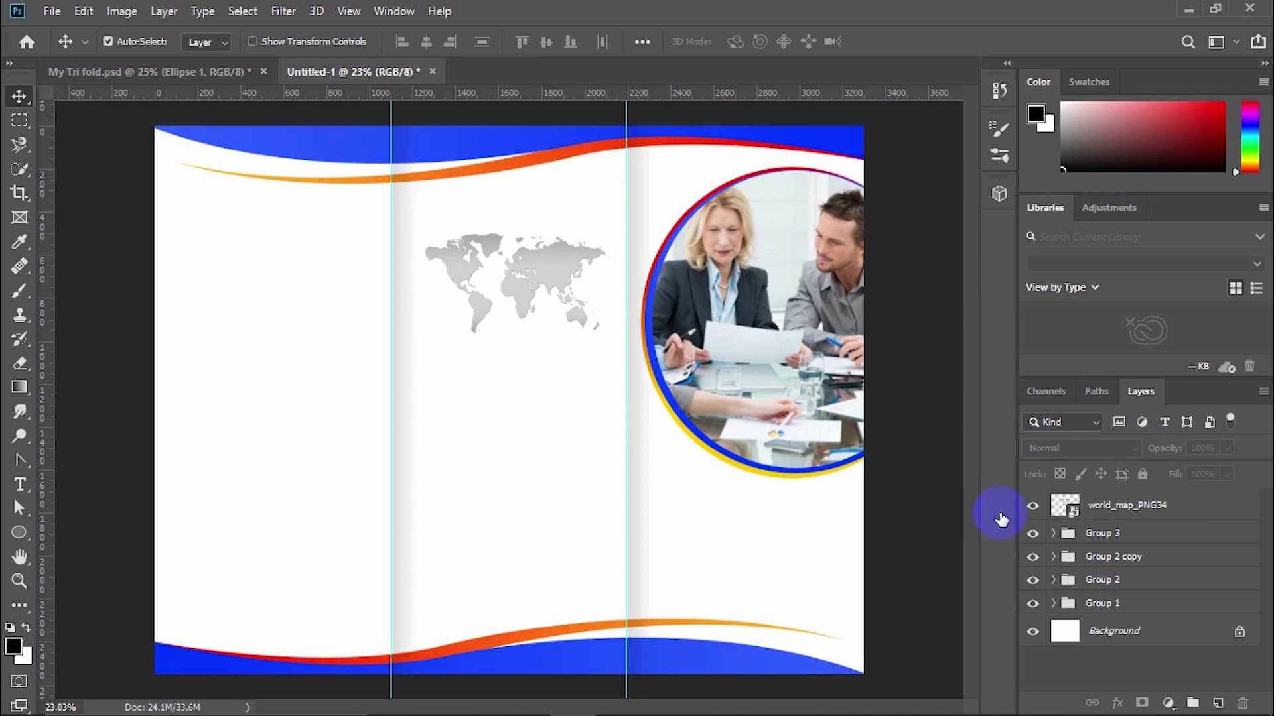
# - Add a right-aligned 'TRI FOLD BRONCHURE' title in Franklin Gothic Heavy at the lower right
pyautogui.press('t')
pyautogui.click(688, 495)
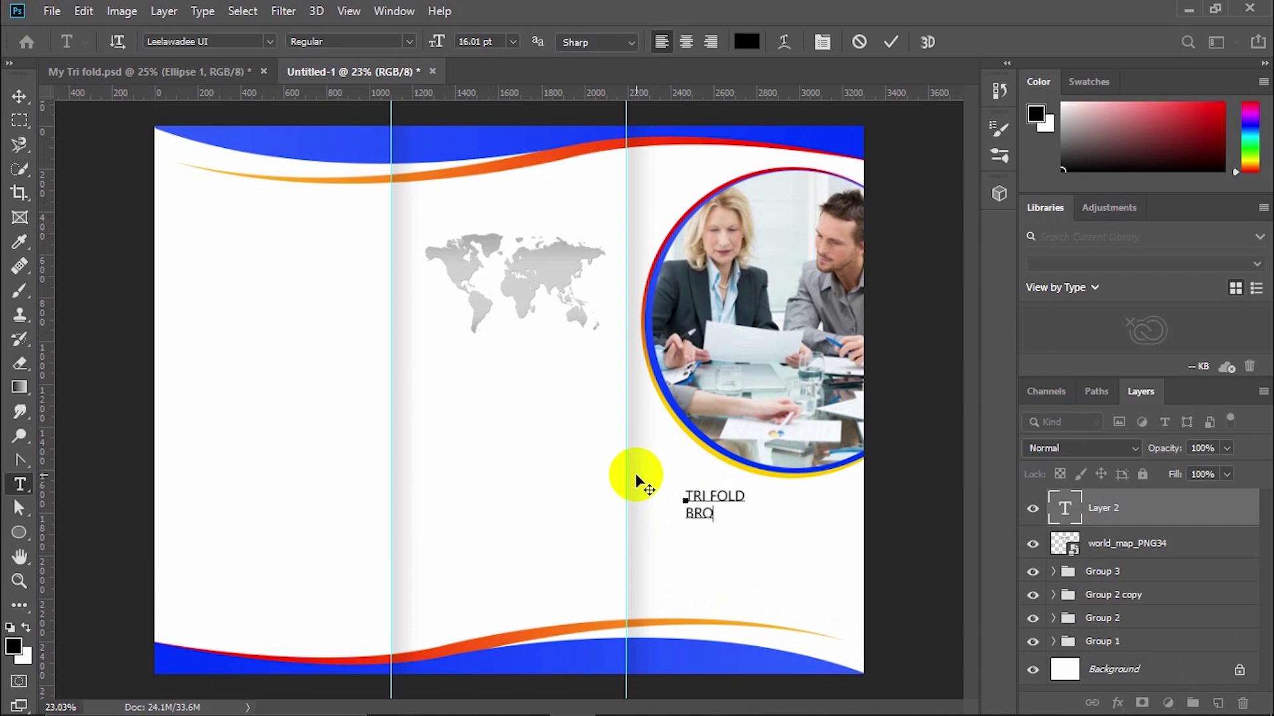
pyautogui.click(711, 42)
pyautogui.moveTo(730, 510); pyautogui.dragTo(800, 554)
pyautogui.click(19, 98)
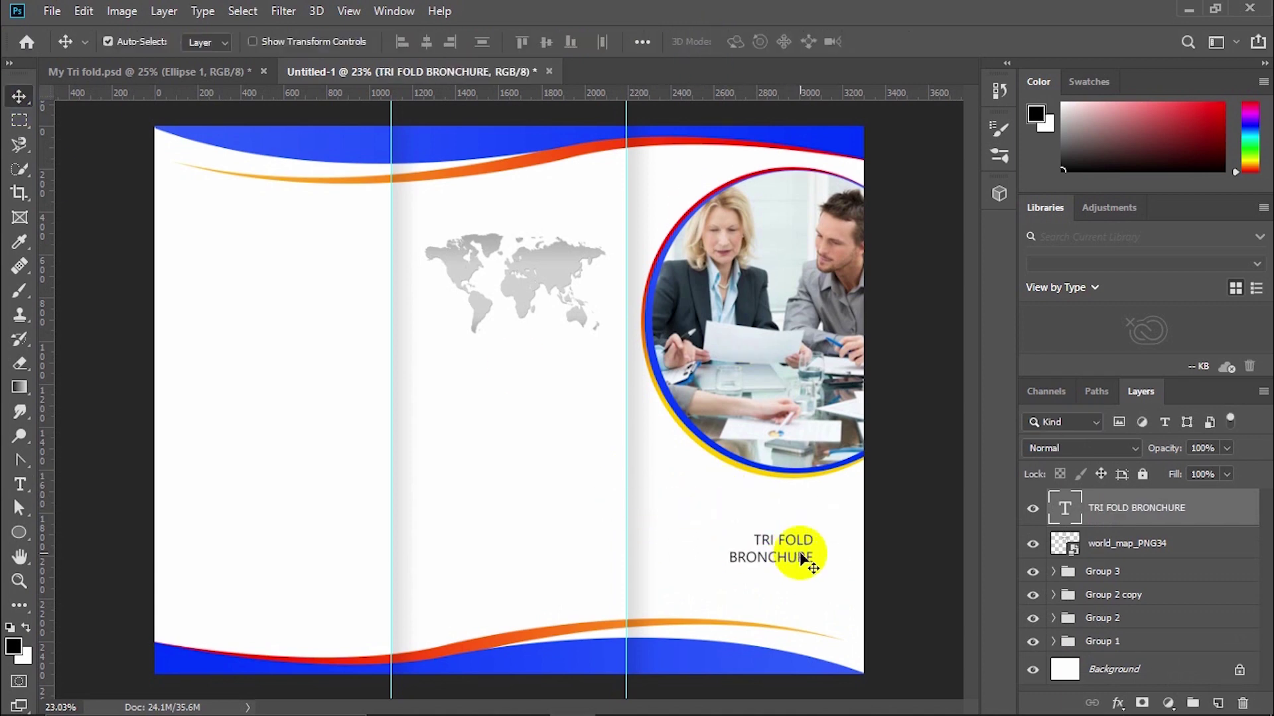
pyautogui.press('t')
pyautogui.click(272, 42)
pyautogui.scroll(15, 499, 199)
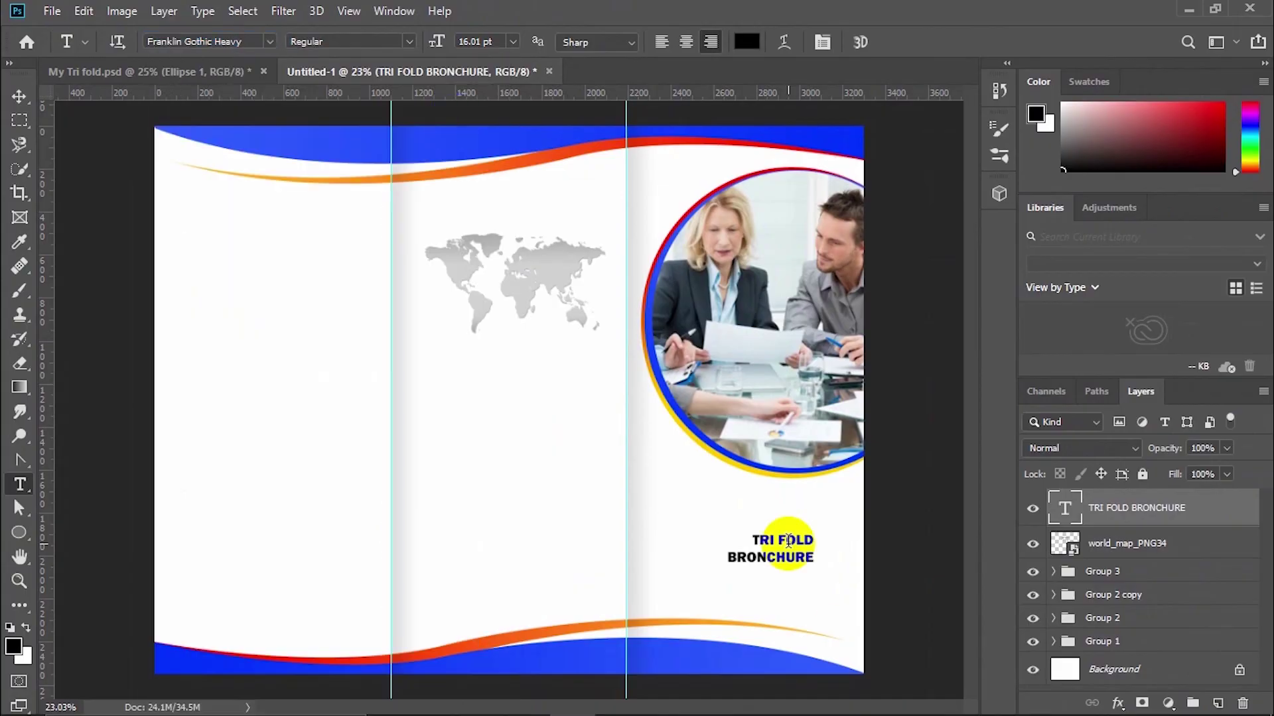
pyautogui.click(19, 96)
pyautogui.moveTo(734, 557); pyautogui.dragTo(757, 572)
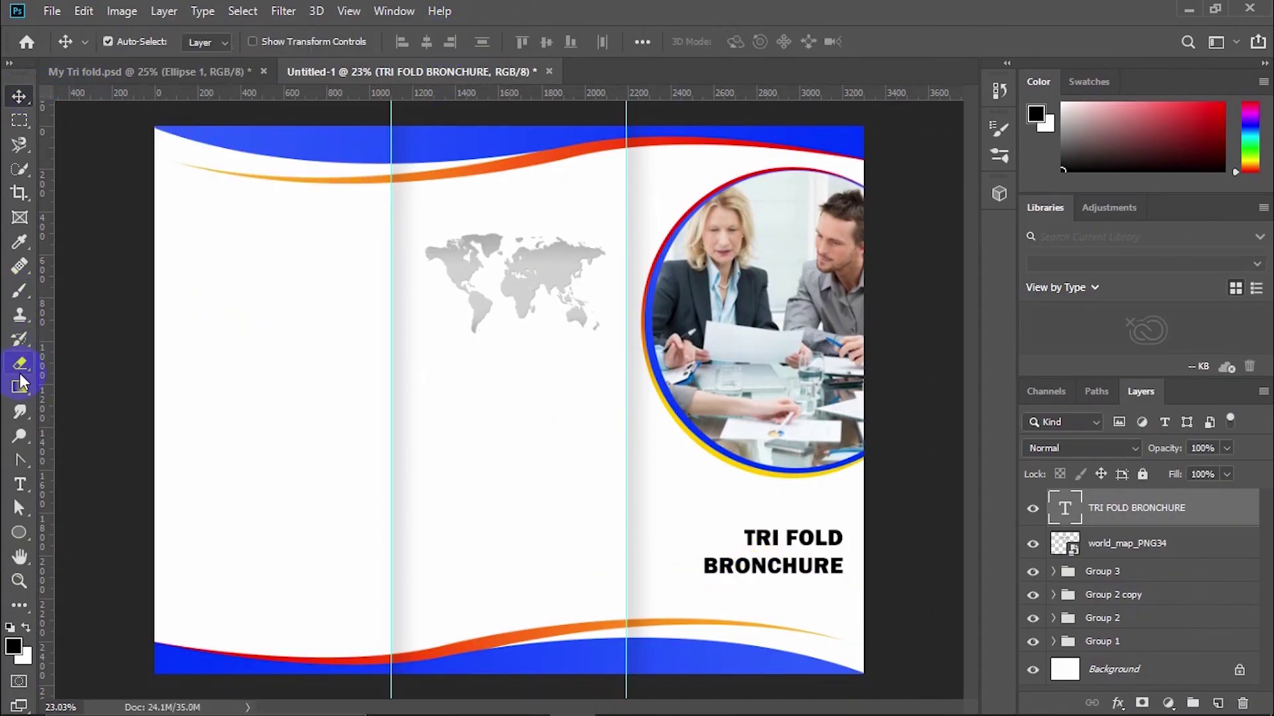
# - Colour the title with the bottom wave's blue and draw a paragraph text box in the middle panel
pyautogui.click(19, 242)
pyautogui.click(187, 662)
pyautogui.click(191, 665)
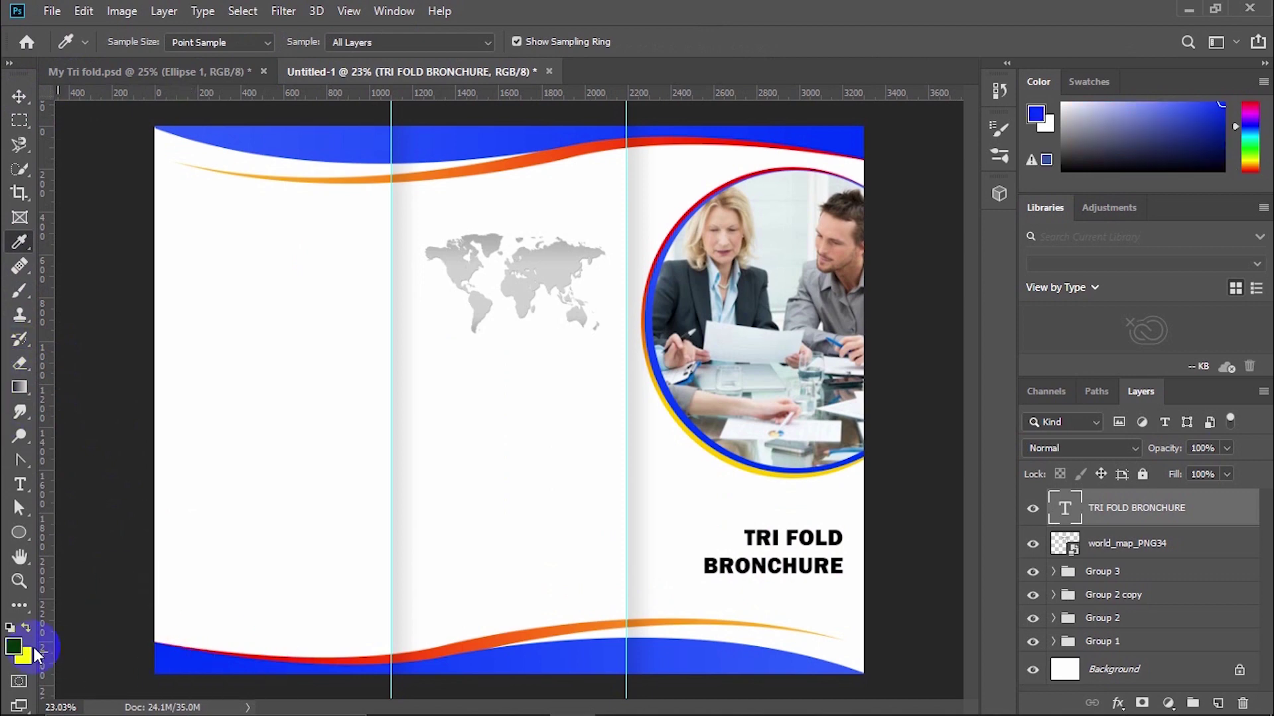
pyautogui.click(19, 96)
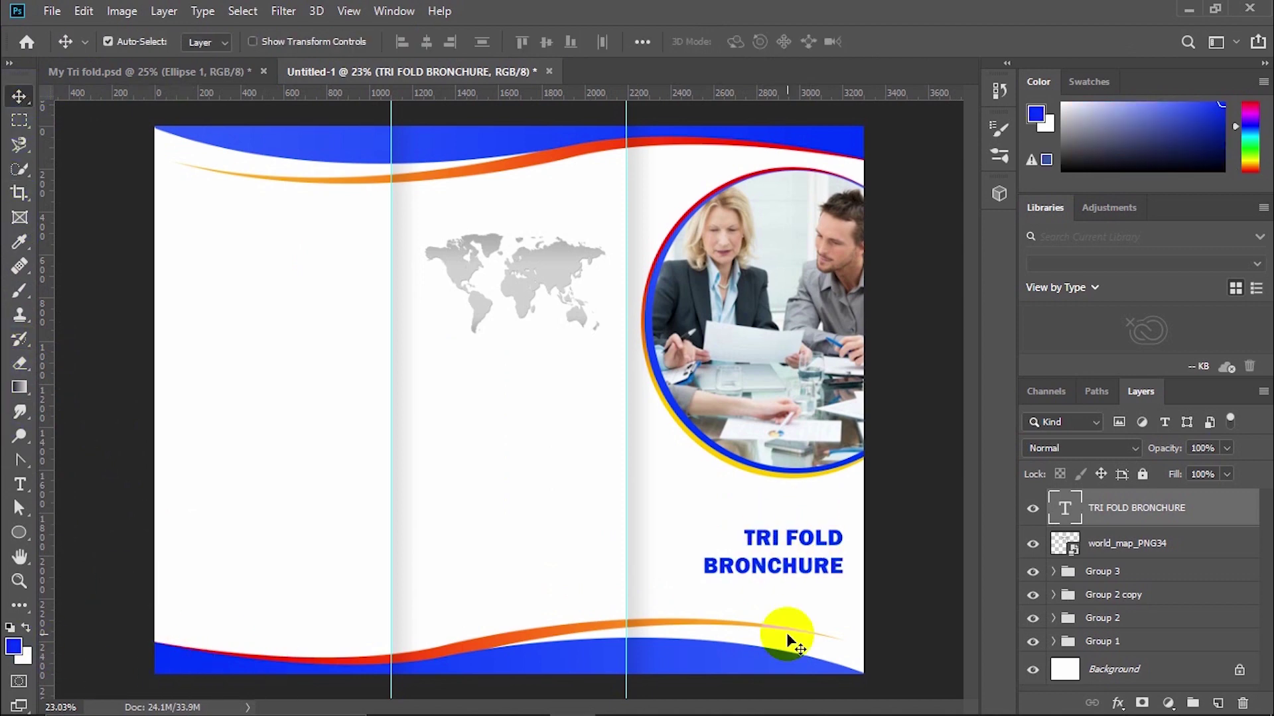
pyautogui.click(20, 484)
pyautogui.moveTo(400, 356); pyautogui.dragTo(611, 600)
# - Fill the text box with Lorem ipsum in Bahnschrift, left-aligned, and shrink the body text
pyautogui.click(265, 41)
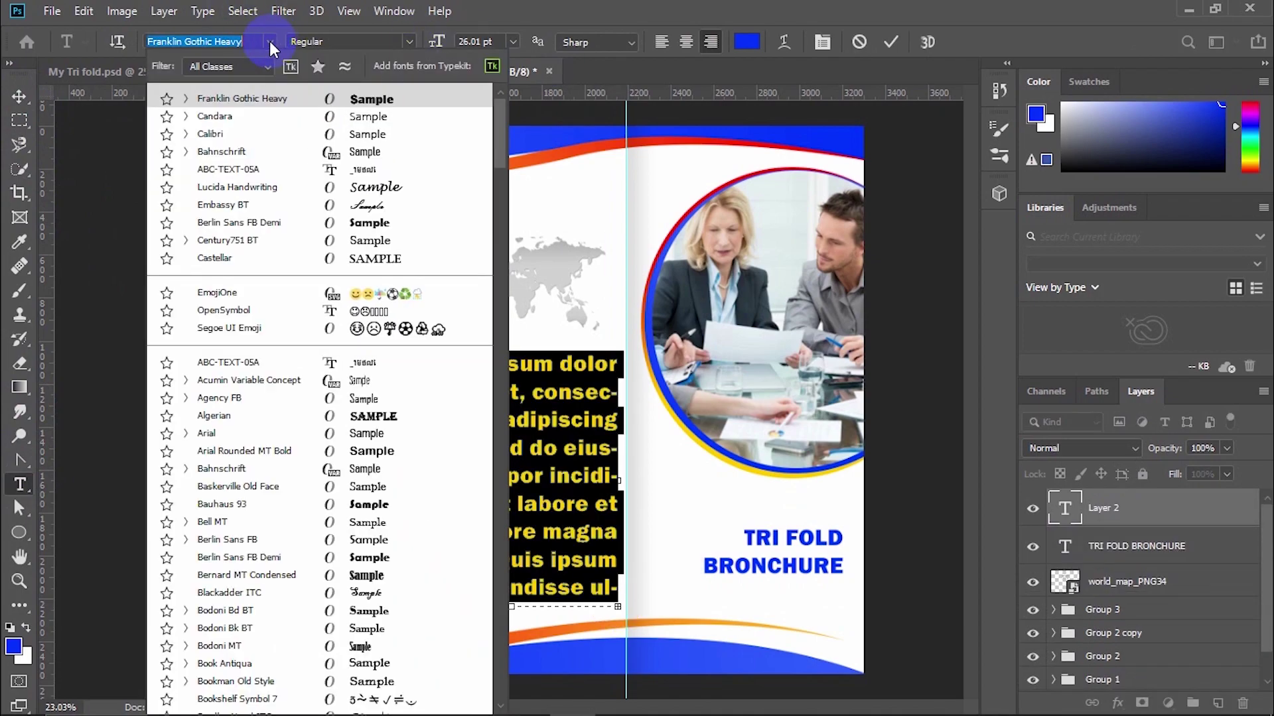
pyautogui.click(266, 166)
pyautogui.hotkey('ctrl', 'Return')
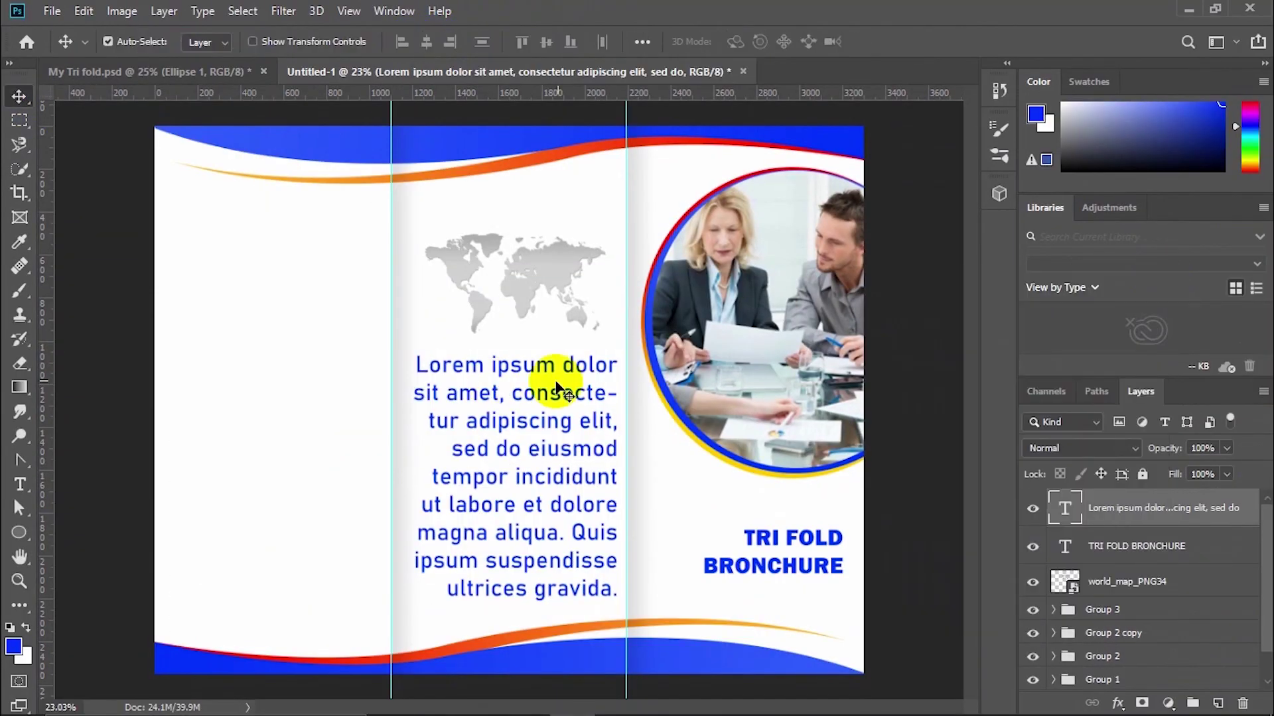
pyautogui.click(526, 372)
pyautogui.click(661, 42)
pyautogui.moveTo(406, 393); pyautogui.dragTo(578, 589)
pyautogui.moveTo(437, 42); pyautogui.dragTo(427, 40)
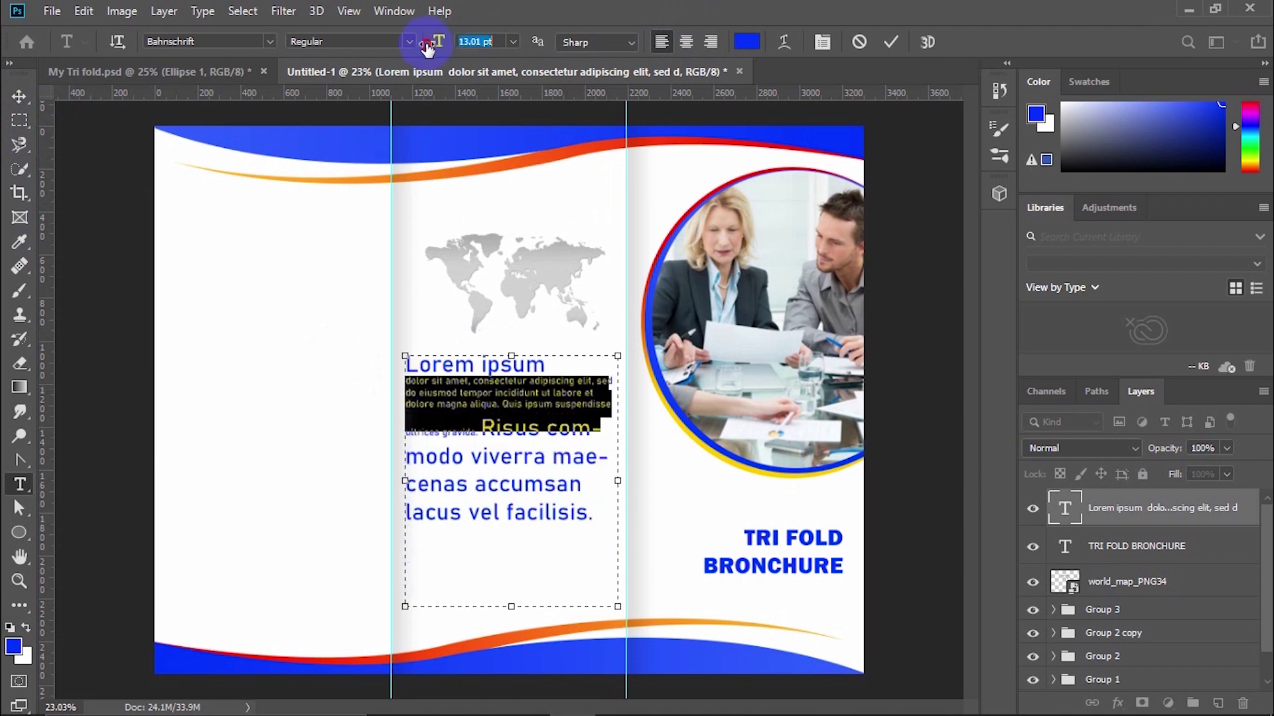
pyautogui.keyDown('shift'); pyautogui.click(572, 555); pyautogui.keyUp('shift')
pyautogui.click(513, 41)
pyautogui.click(473, 205)
pyautogui.click(513, 41)
pyautogui.click(501, 169)
pyautogui.hotkey('ctrl', 'Return')
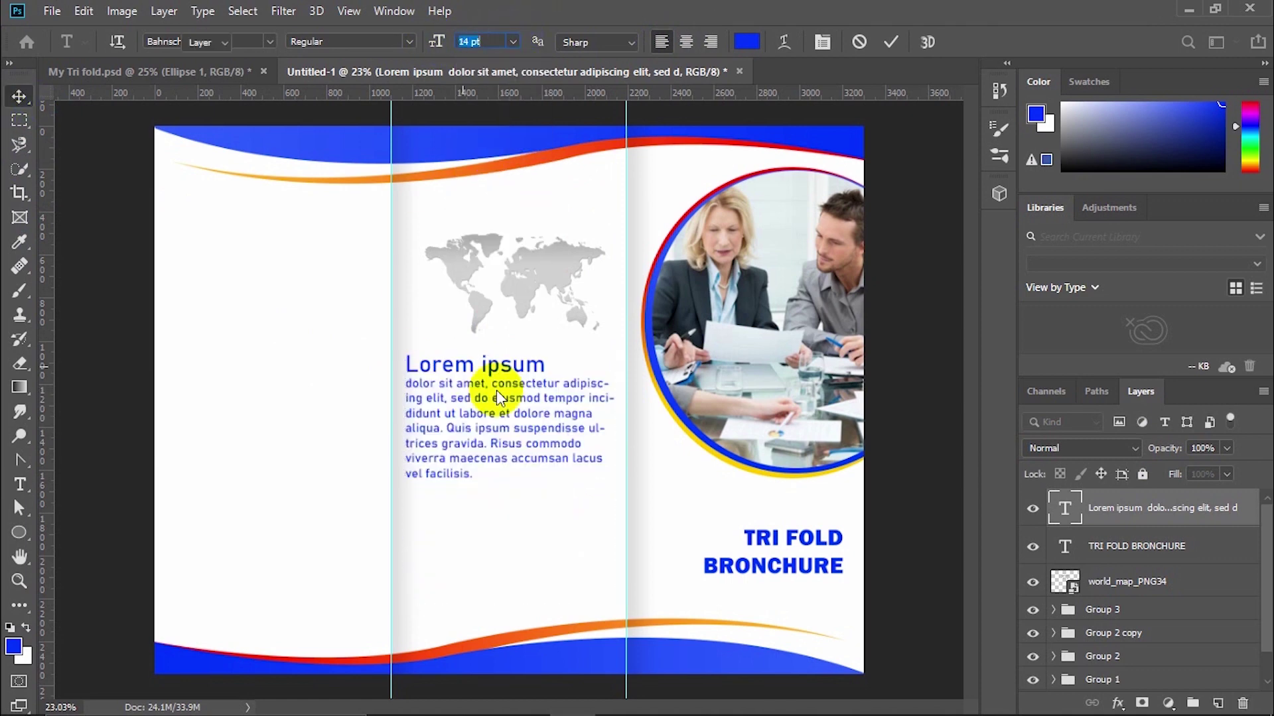
# - Set the body text below the heading to 15 pt and move the block down about 67 px
pyautogui.click(494, 398)
pyautogui.moveTo(410, 383); pyautogui.dragTo(491, 473)
pyautogui.moveTo(434, 42); pyautogui.dragTo(435, 52)
pyautogui.click(19, 97)
pyautogui.moveTo(491, 372); pyautogui.dragTo(269, 464)
pyautogui.press('t')
pyautogui.click(566, 475)
pyautogui.press('Return')
pyautogui.click(574, 431)
pyautogui.press('Return')
pyautogui.click(19, 96)
# - Duplicate the text block, group the text and map layers as 'Text', and add an empty layer
pyautogui.moveTo(446, 411); pyautogui.dragTo(446, 451)
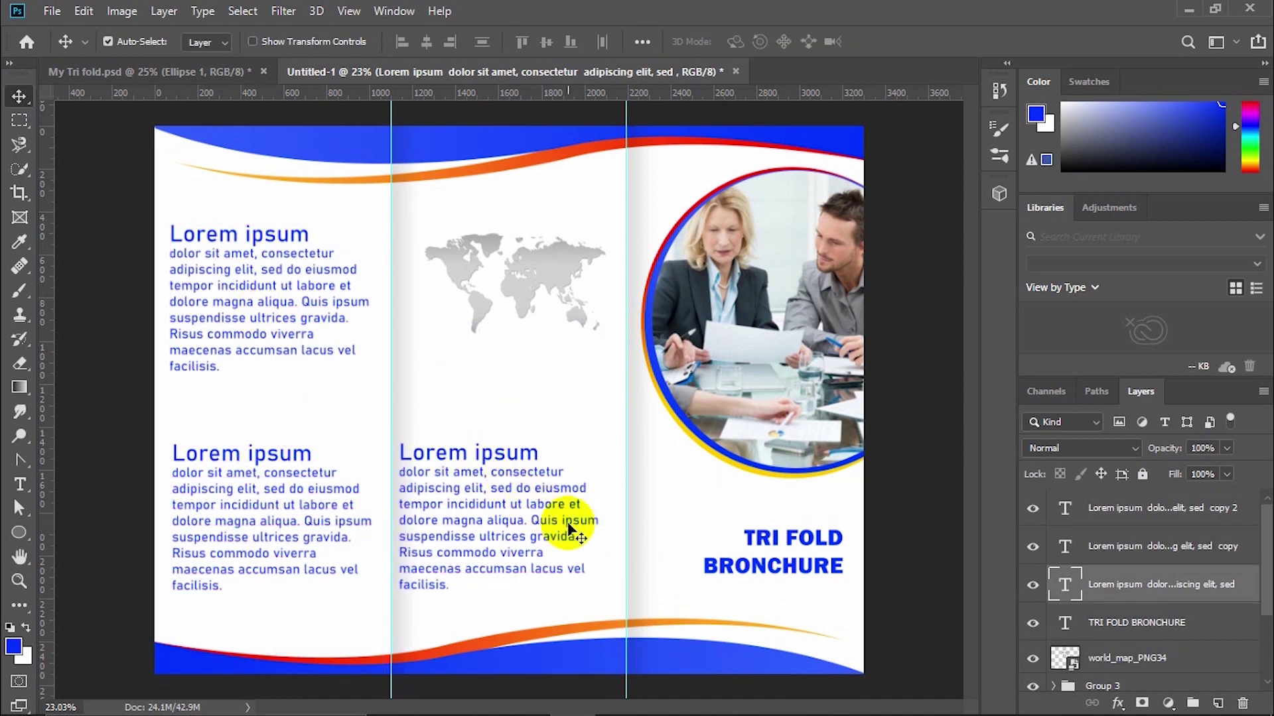
pyautogui.scroll(-1, 617, 561)
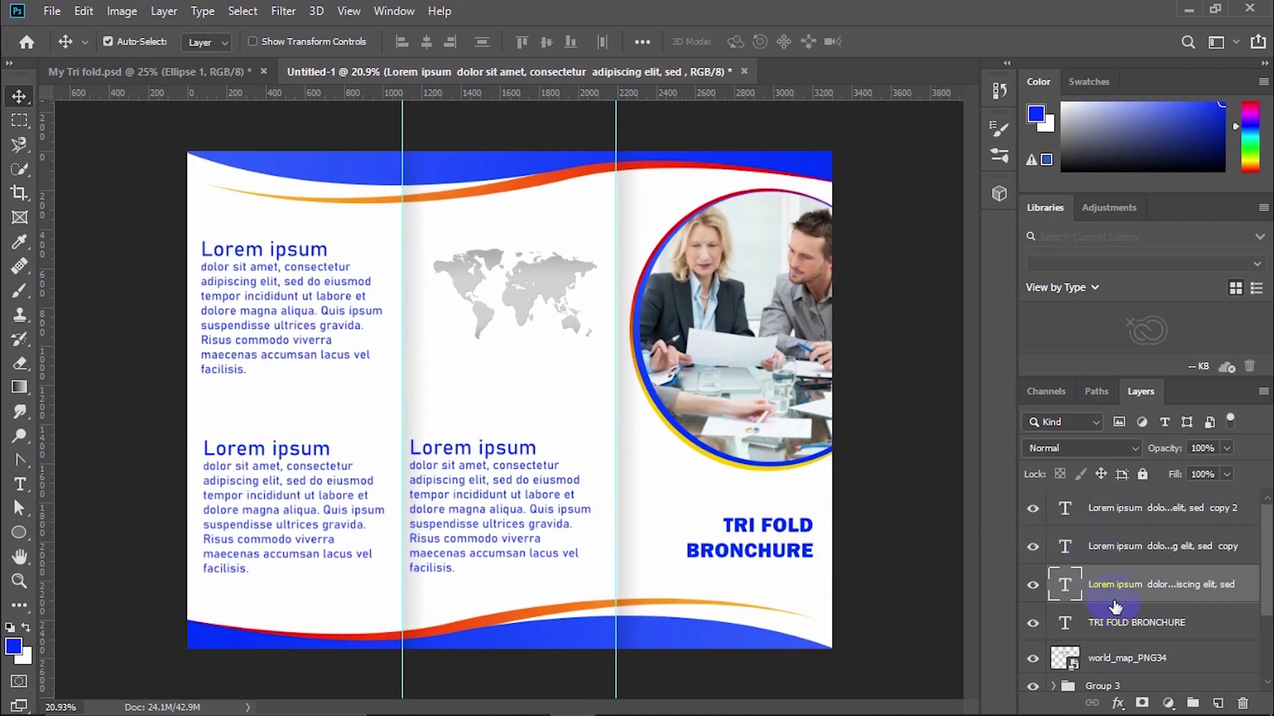
pyautogui.hotkey('alt', '.')
pyautogui.scroll(-1, 1128, 634)
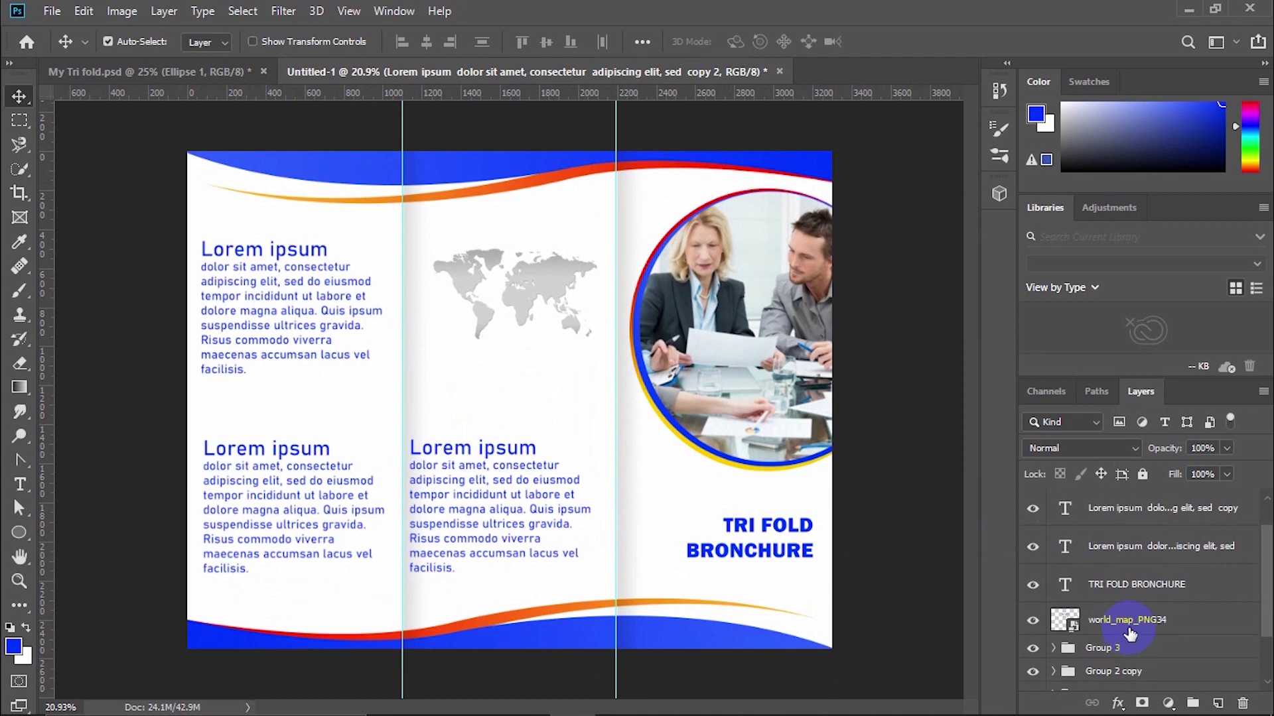
pyautogui.keyDown('shift'); pyautogui.click(1127, 631); pyautogui.keyUp('shift')
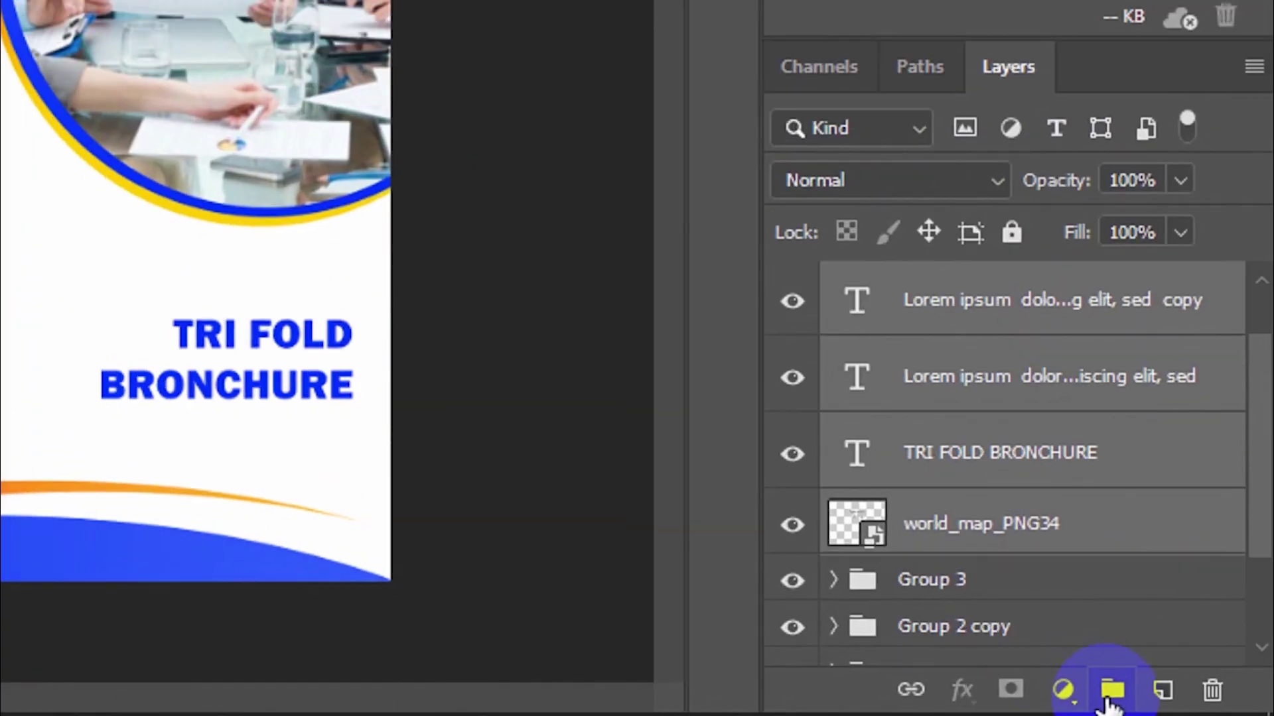
pyautogui.click(1192, 704)
pyautogui.click(265, 242)
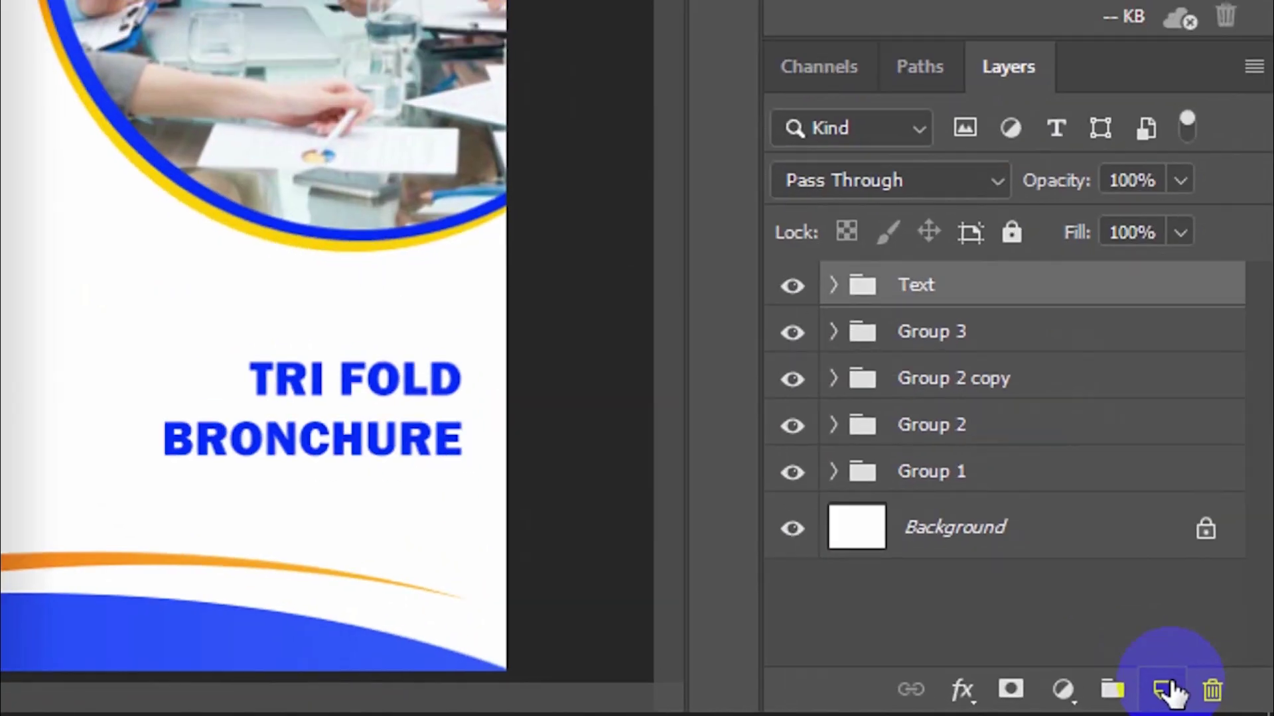
pyautogui.click(1220, 703)
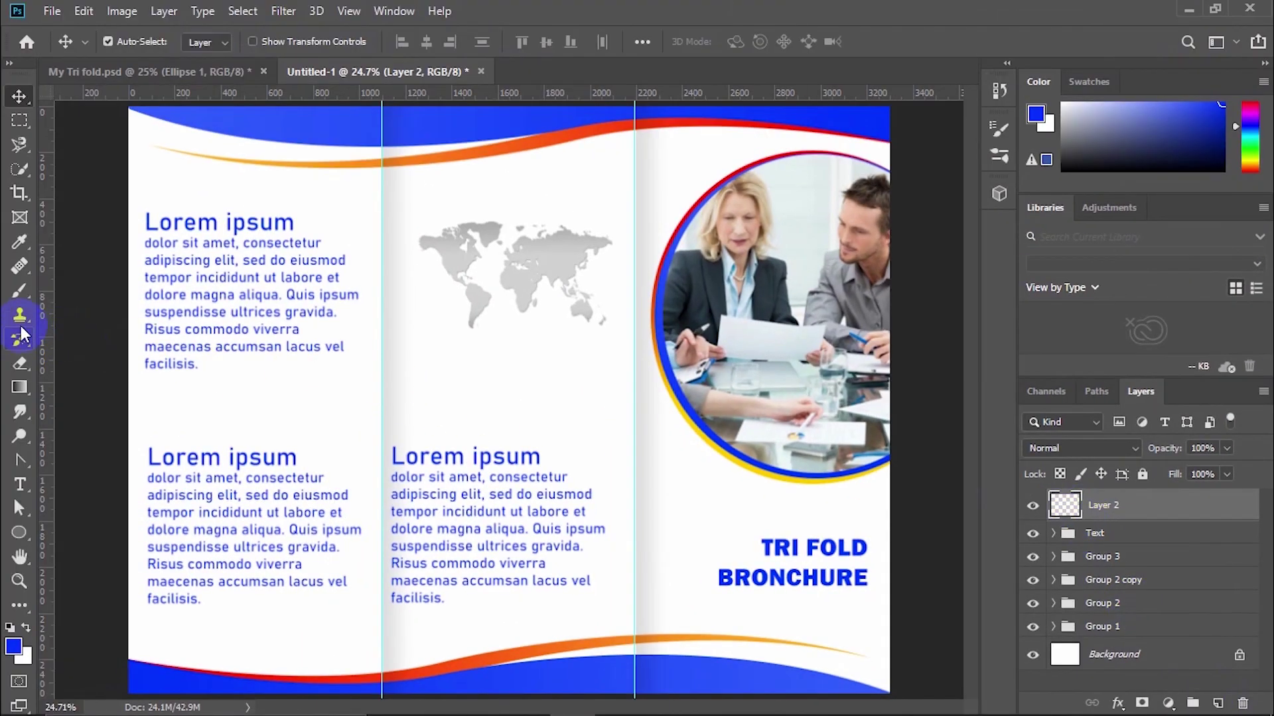
# - Paint a soft blue dab between the left text blocks with a 900 px, 0% hardness brush
pyautogui.click(16, 293)
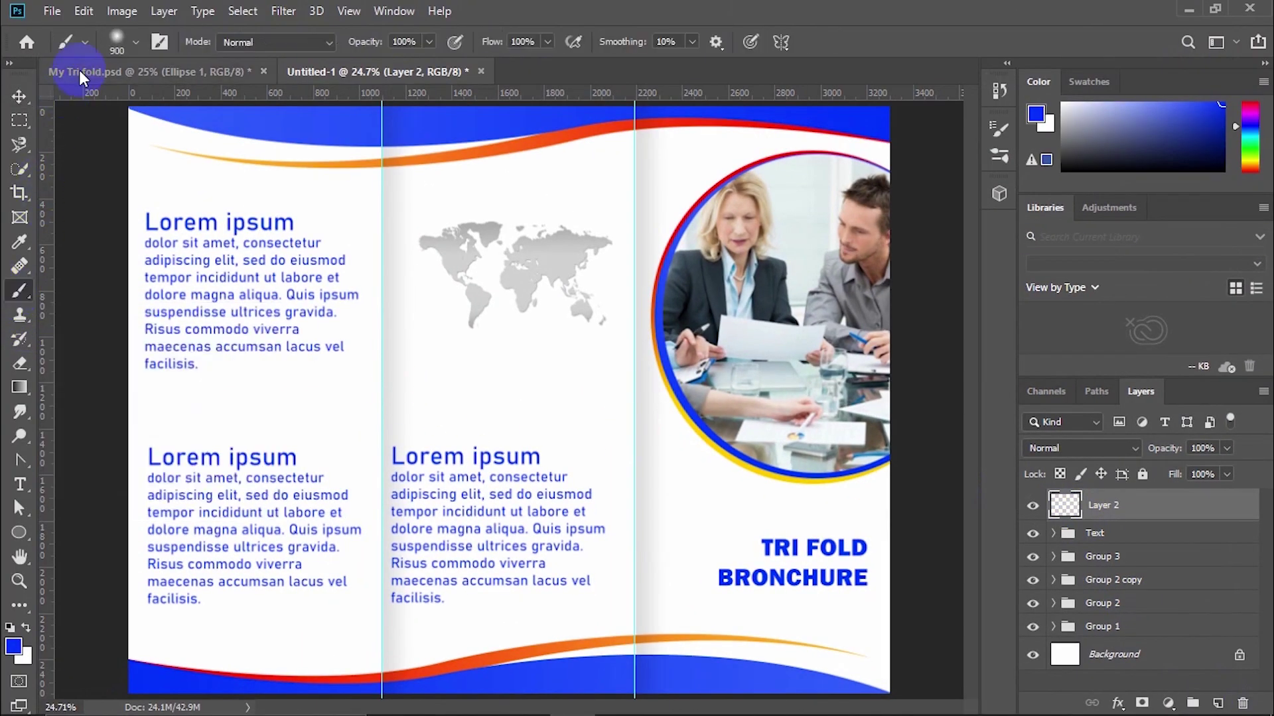
pyautogui.click(137, 44)
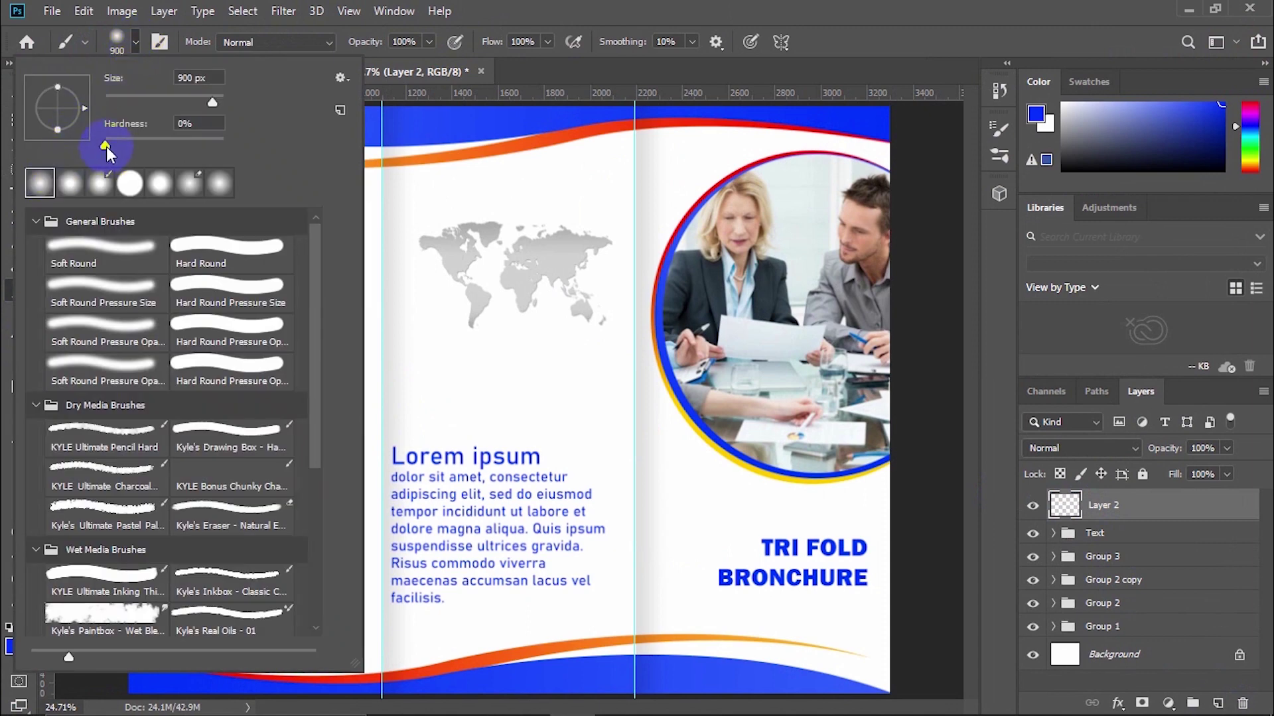
pyautogui.click(462, 36)
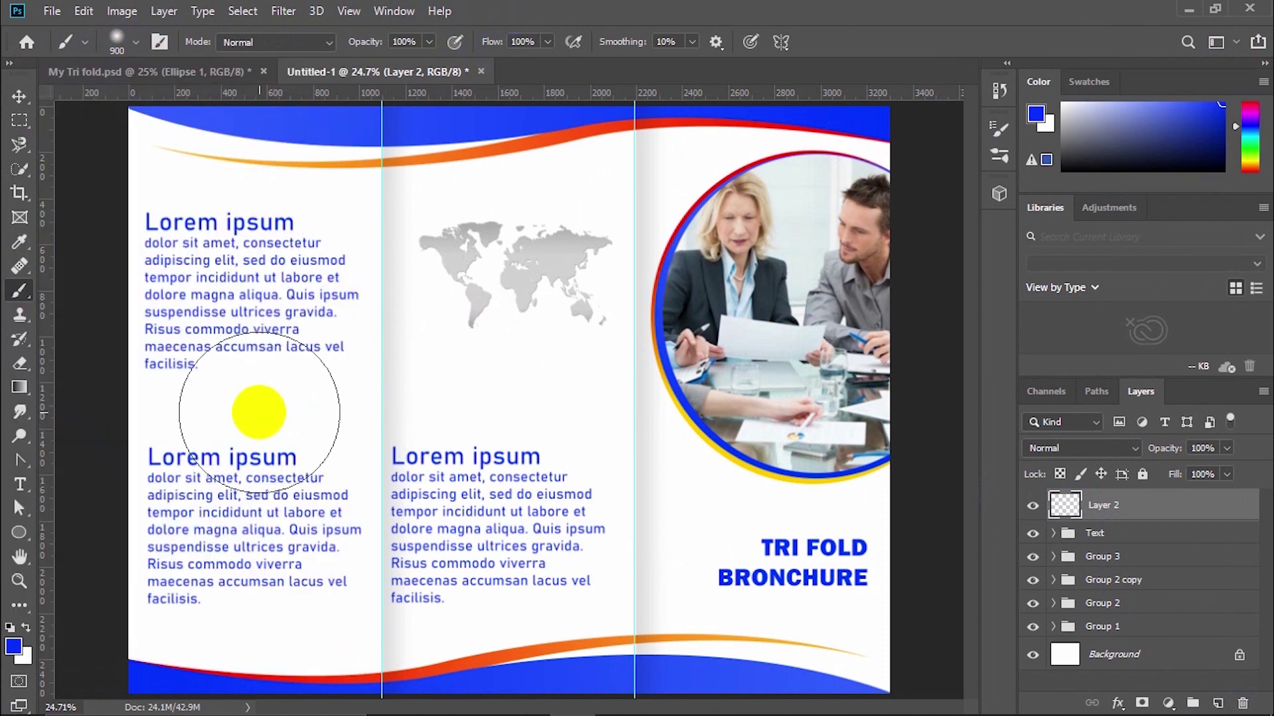
pyautogui.click(243, 384)
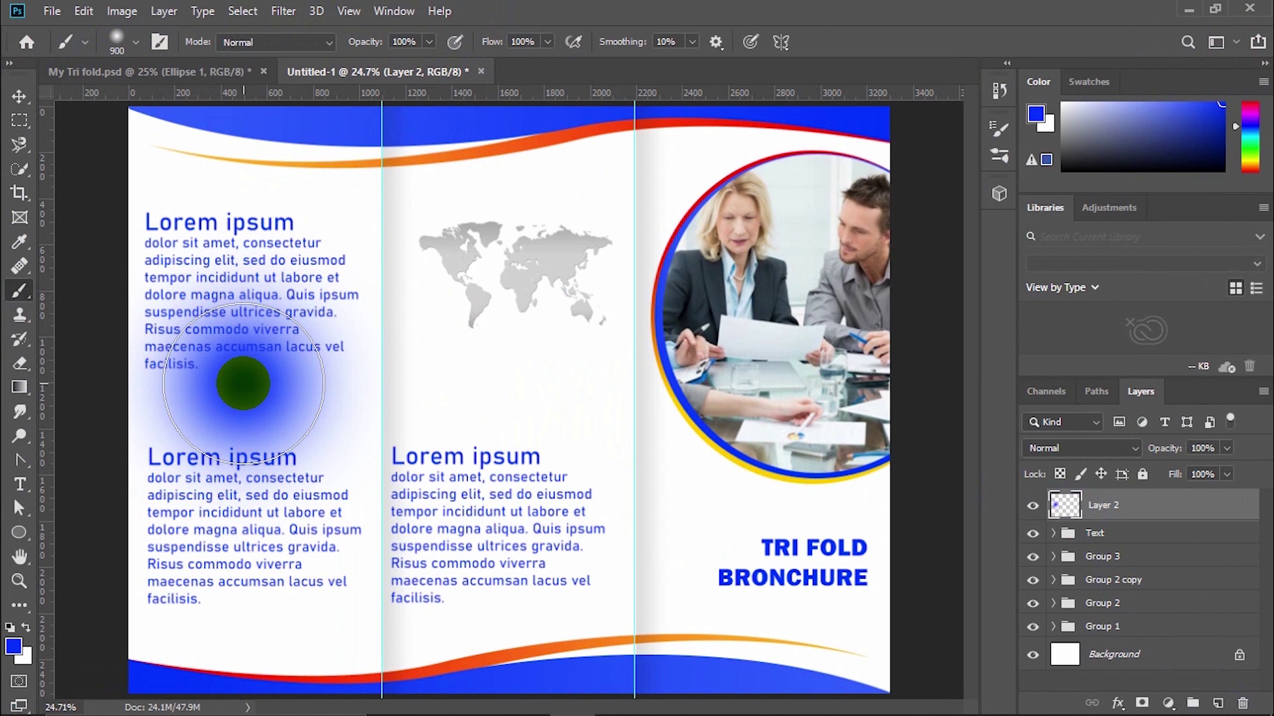
# - Reposition the dab, pinch it into a bowtie with a Perspective transform, and marquee its left half
pyautogui.click(20, 97)
pyautogui.moveTo(214, 338); pyautogui.dragTo(270, 374)
pyautogui.hotkey('ctrl', 't')
pyautogui.rightClick(272, 380)
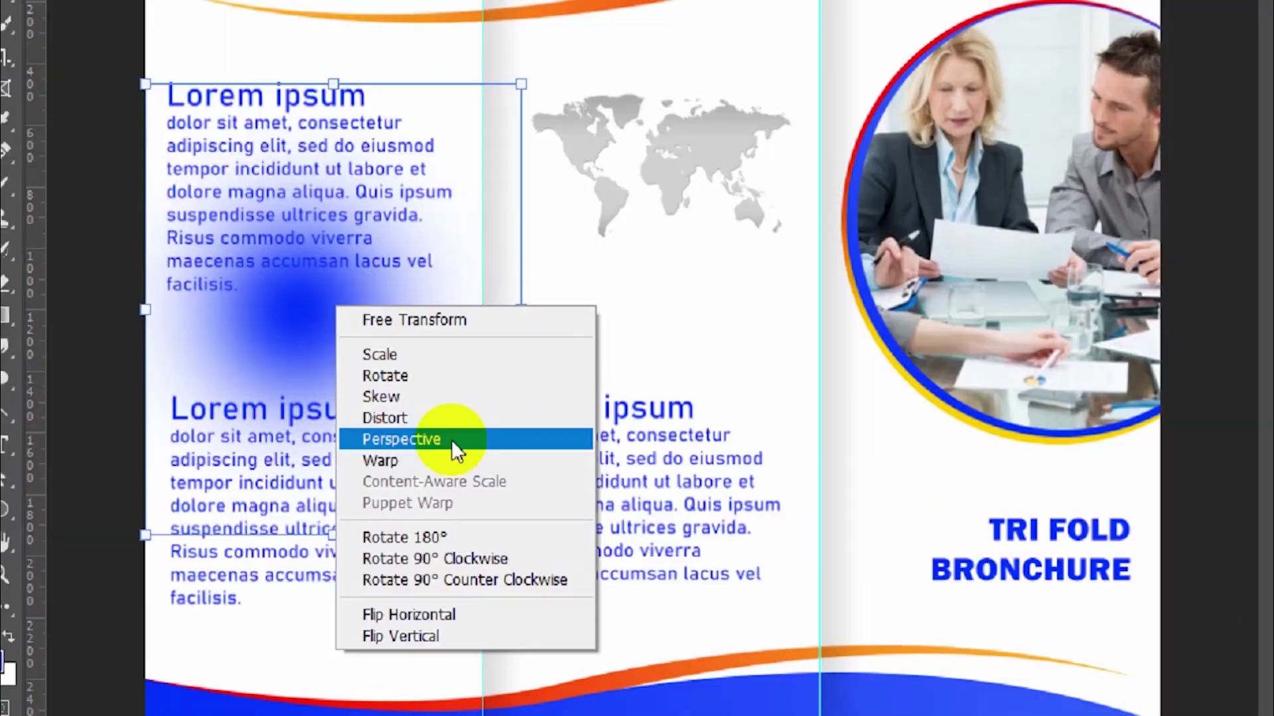
pyautogui.click(346, 480)
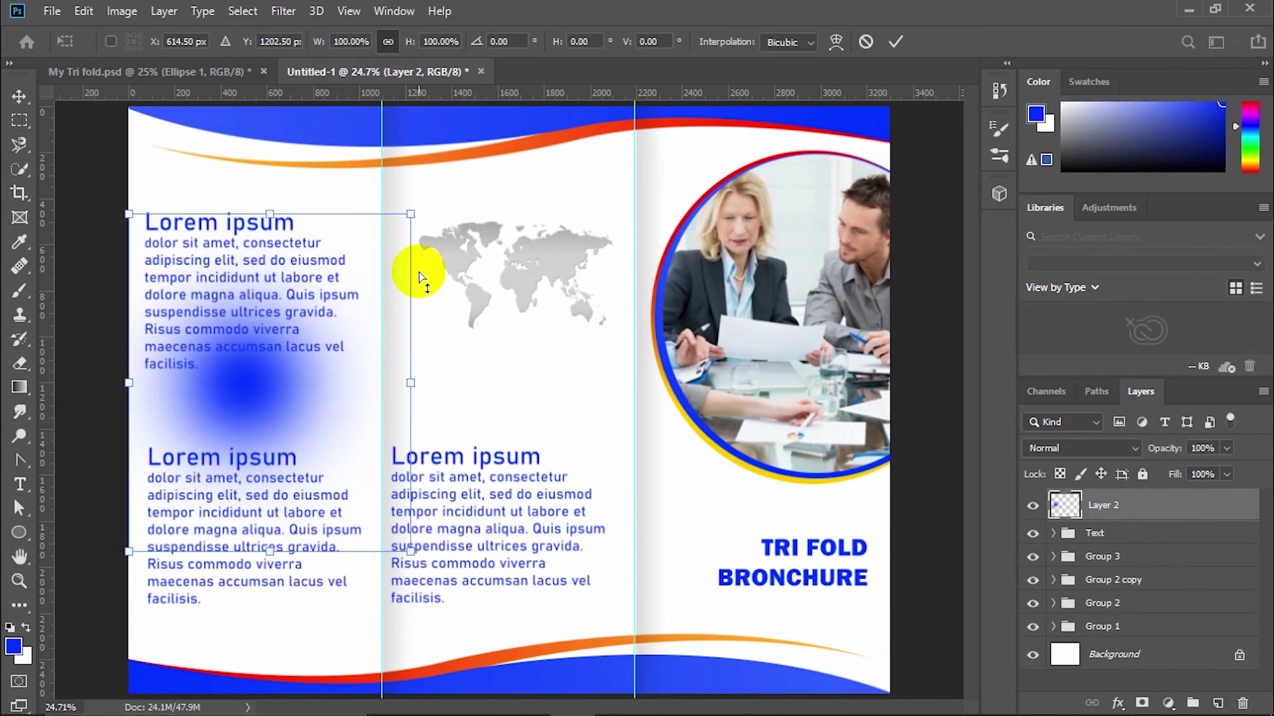
pyautogui.moveTo(412, 214)
pyautogui.mouseDown()
pyautogui.moveTo(413, 404)
pyautogui.moveTo(512, 450)
pyautogui.moveTo(548, 554)
pyautogui.moveTo(540, 540)
pyautogui.mouseUp()
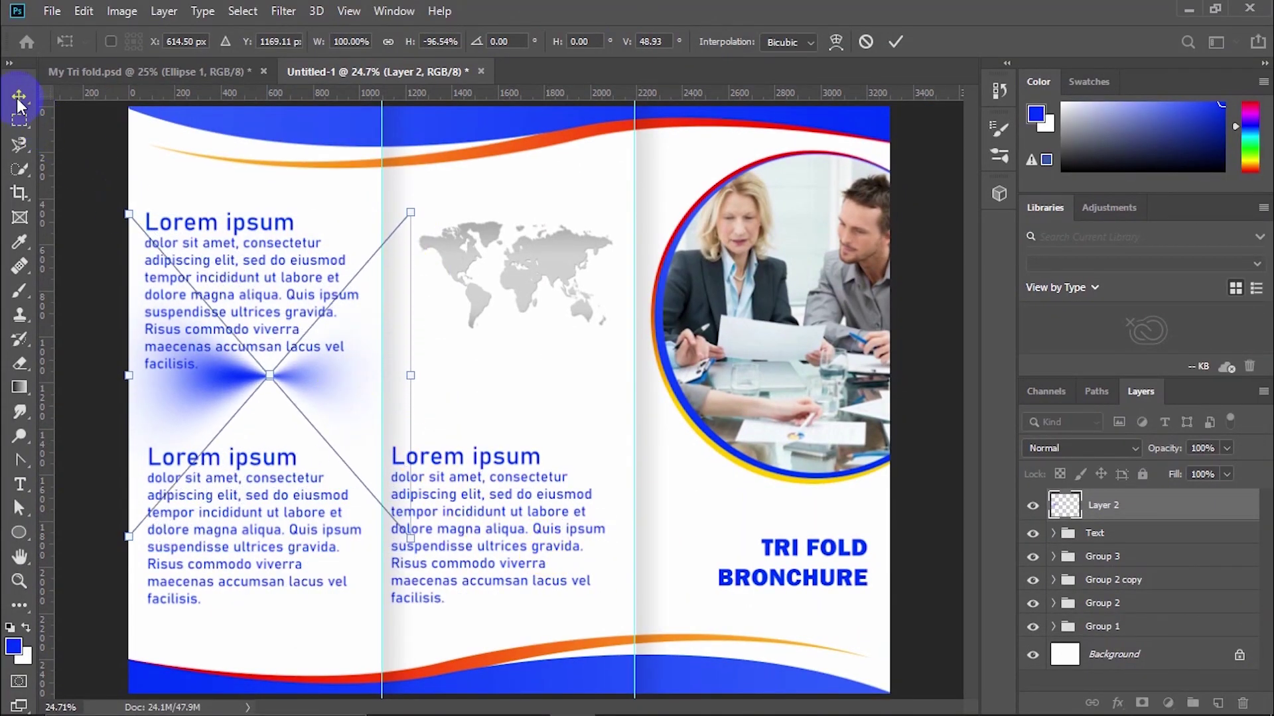
pyautogui.click(901, 42)
pyautogui.press('m')
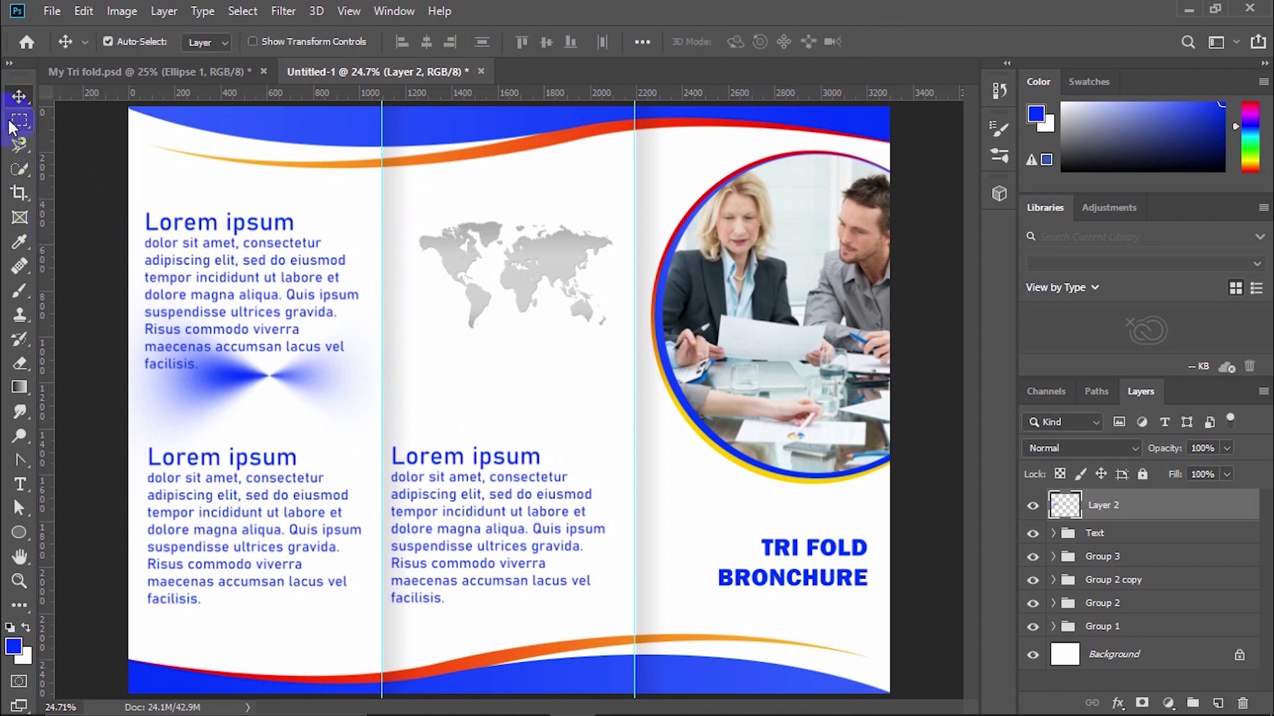
pyautogui.moveTo(129, 243); pyautogui.dragTo(269, 552)
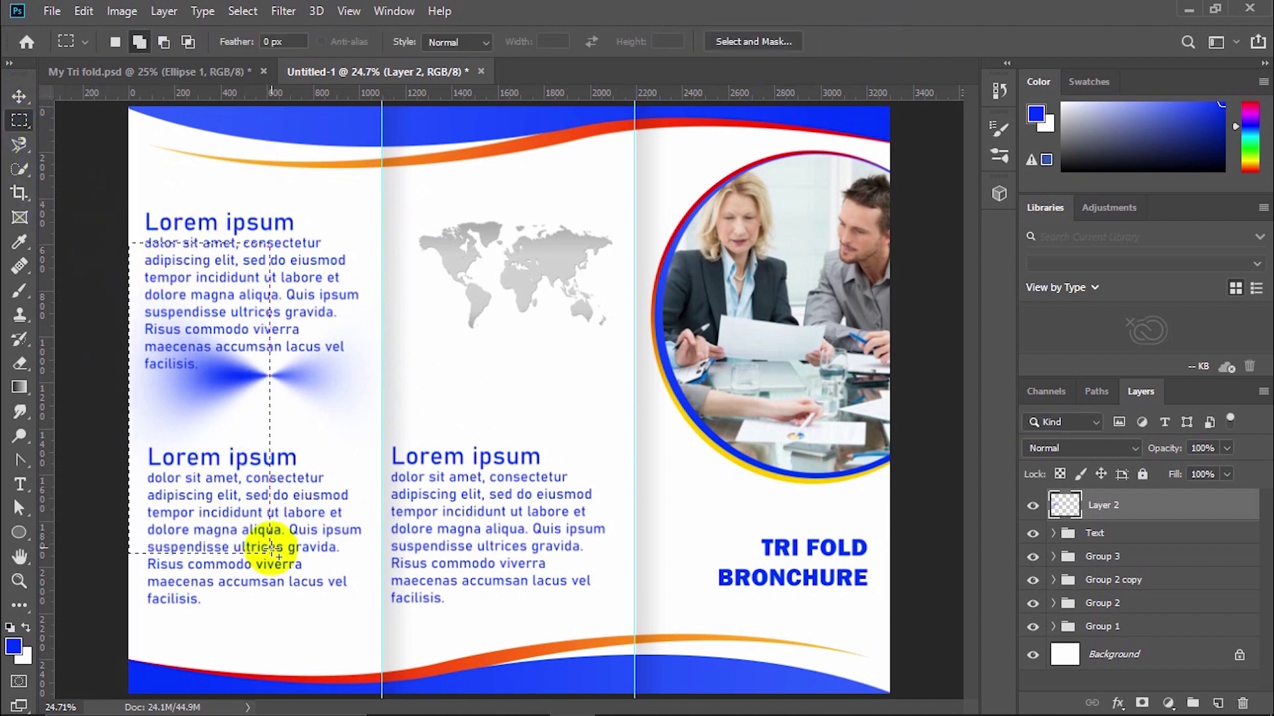
# - Clear the selected left half of the bowtie and deselect
pyautogui.click(96, 16)
pyautogui.click(196, 211)
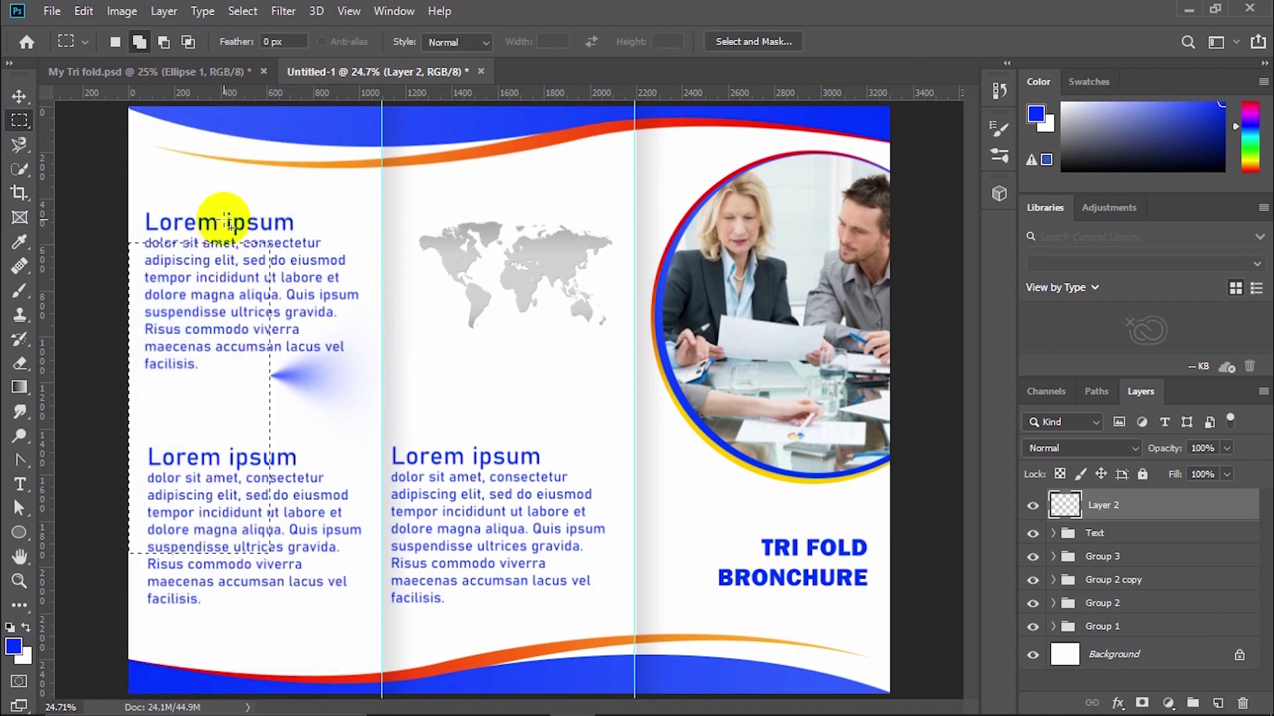
pyautogui.click(19, 96)
pyautogui.click(243, 12)
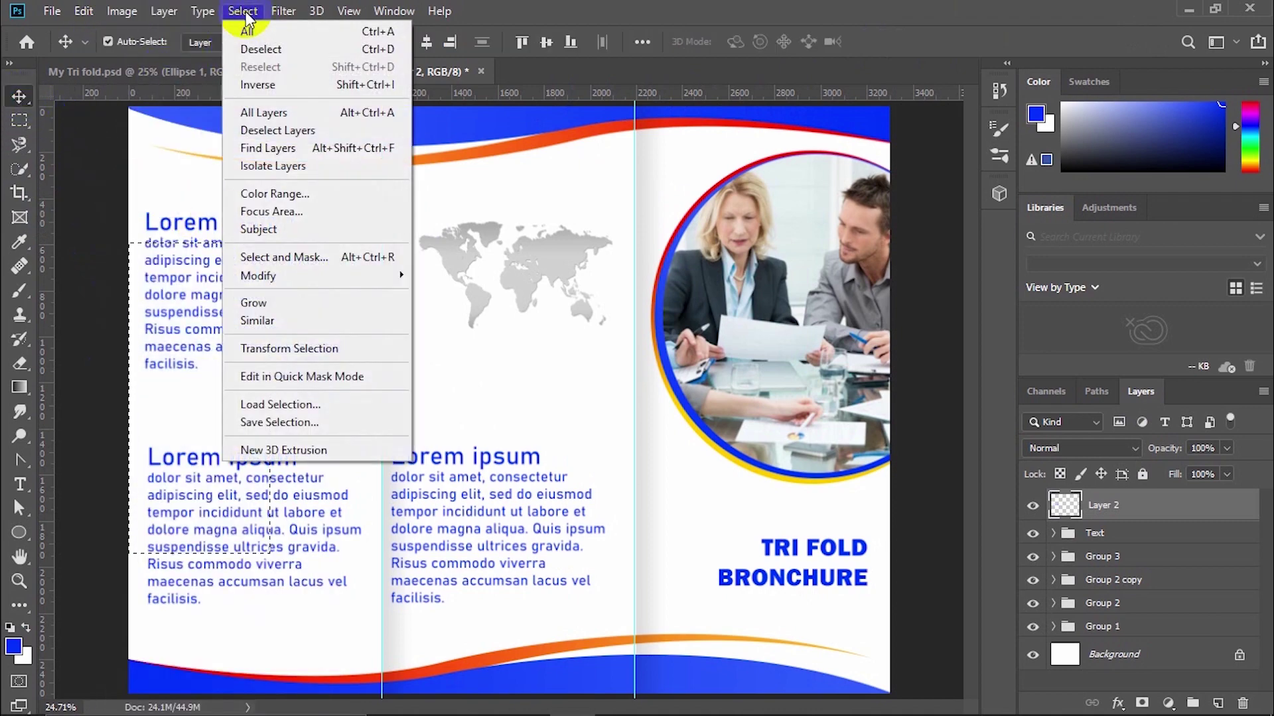
pyautogui.click(262, 49)
pyautogui.click(247, 394)
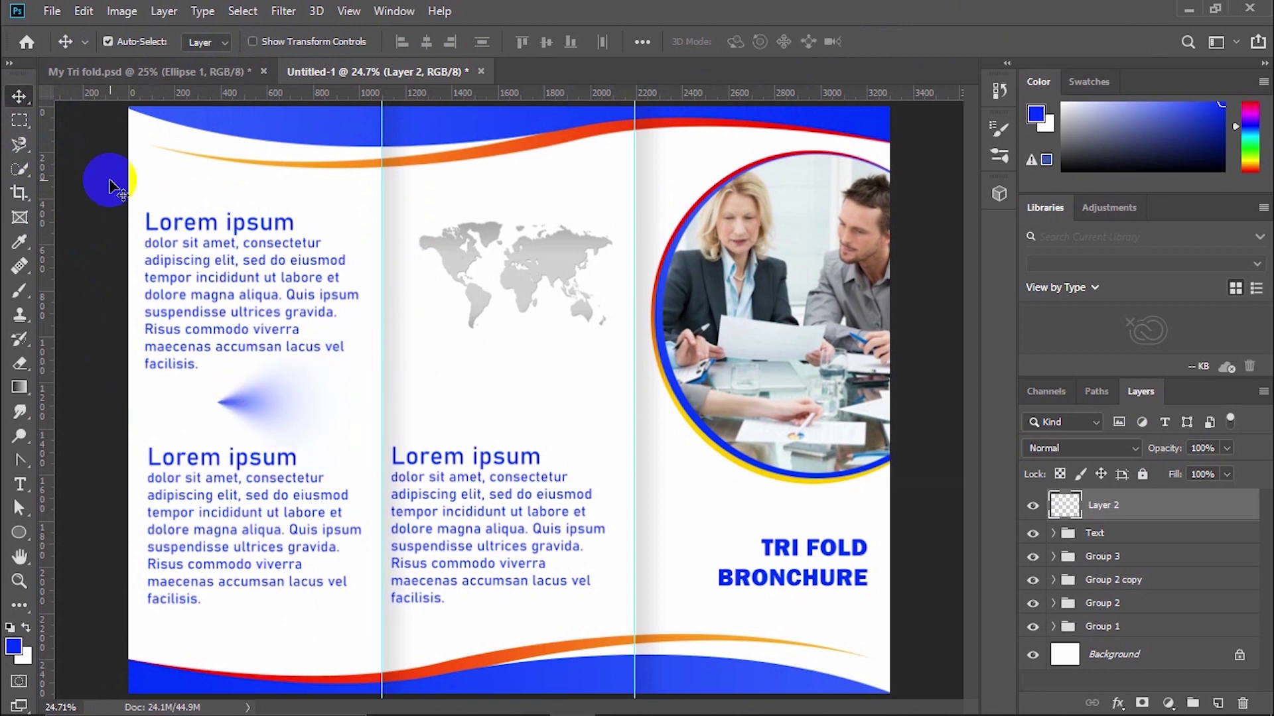
# - Select the region above the shape's point and clear the top part of the blue shape
pyautogui.click(19, 121)
pyautogui.moveTo(167, 338); pyautogui.dragTo(262, 403)
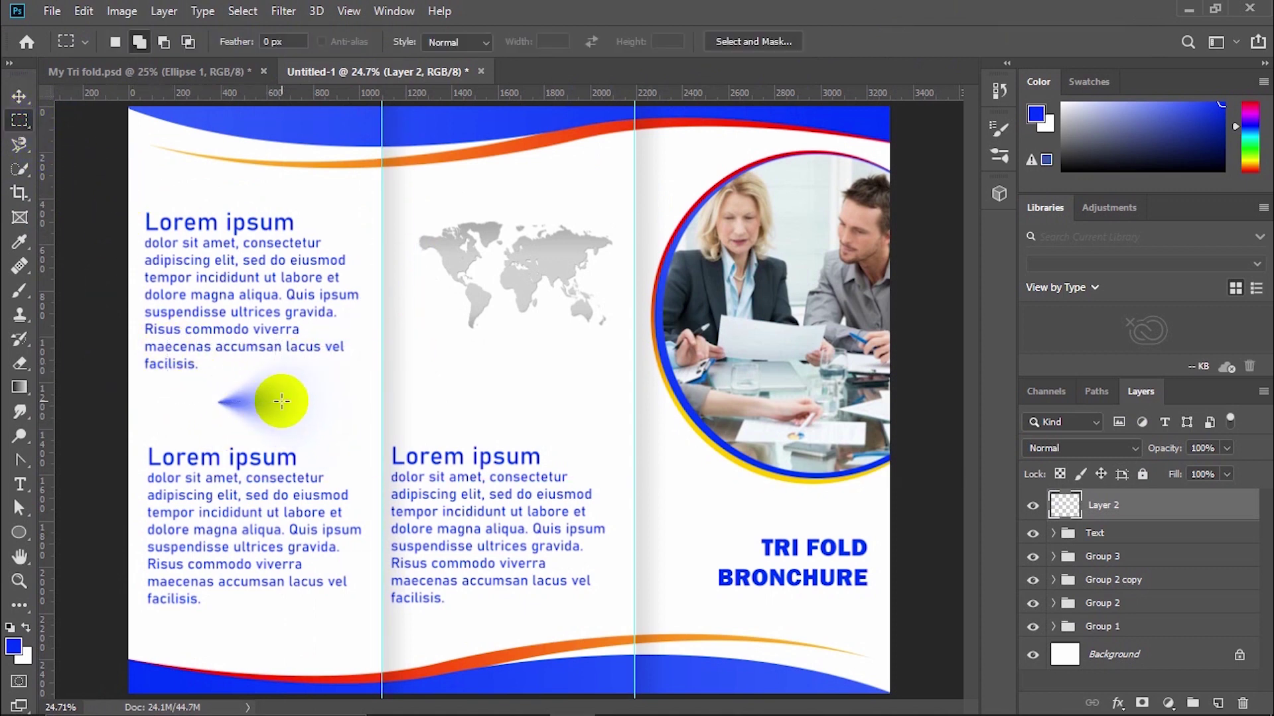
pyautogui.scroll(3, 282, 401)
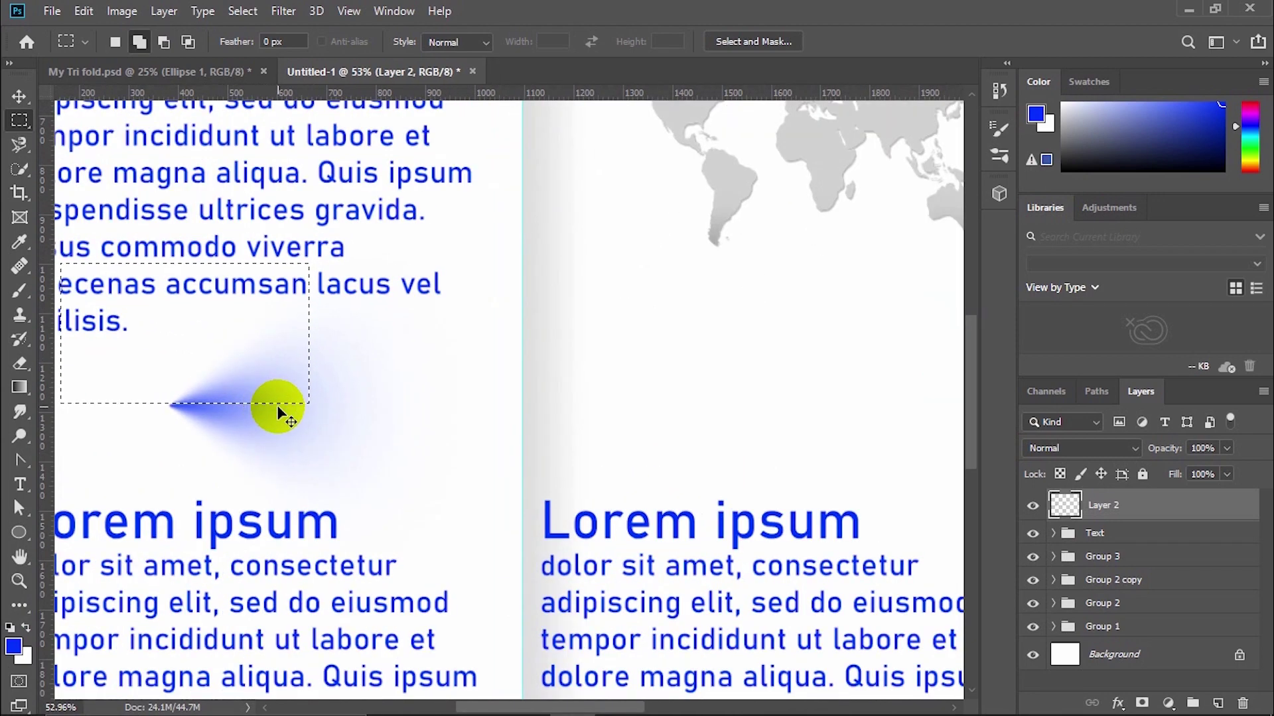
pyautogui.moveTo(81, 287); pyautogui.dragTo(310, 406)
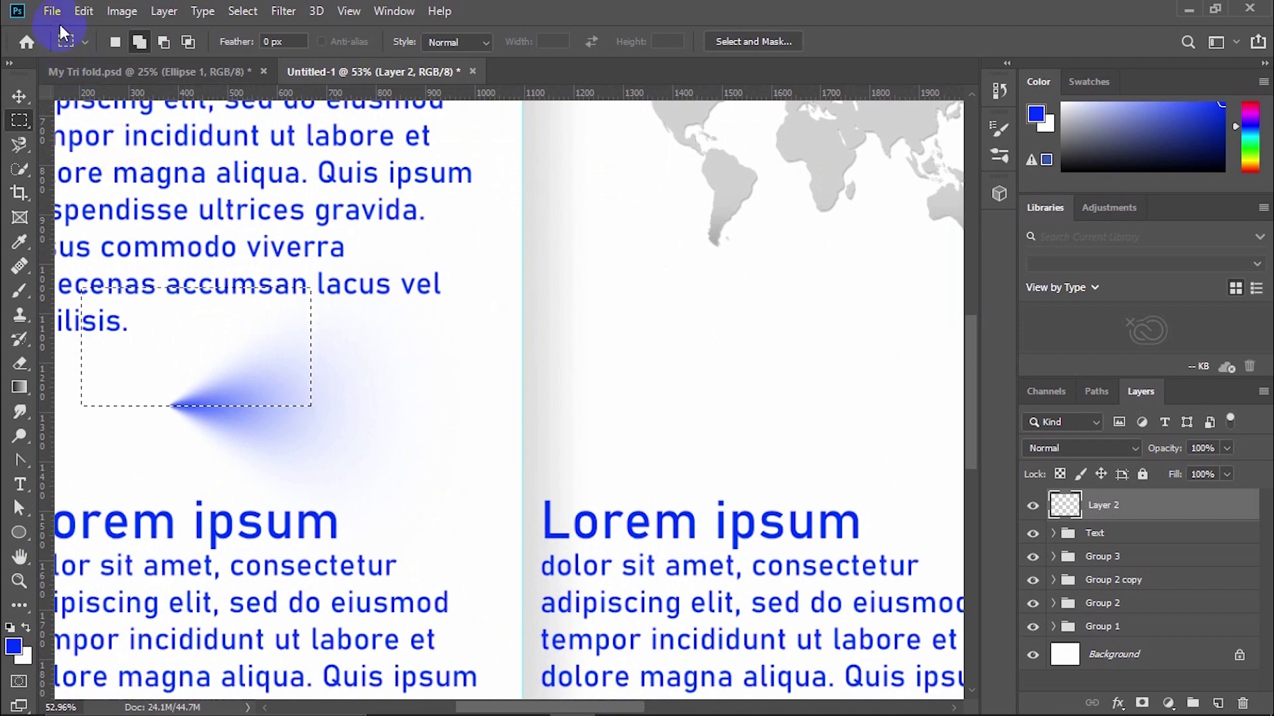
pyautogui.click(84, 12)
pyautogui.click(157, 205)
pyautogui.scroll(-3, 340, 392)
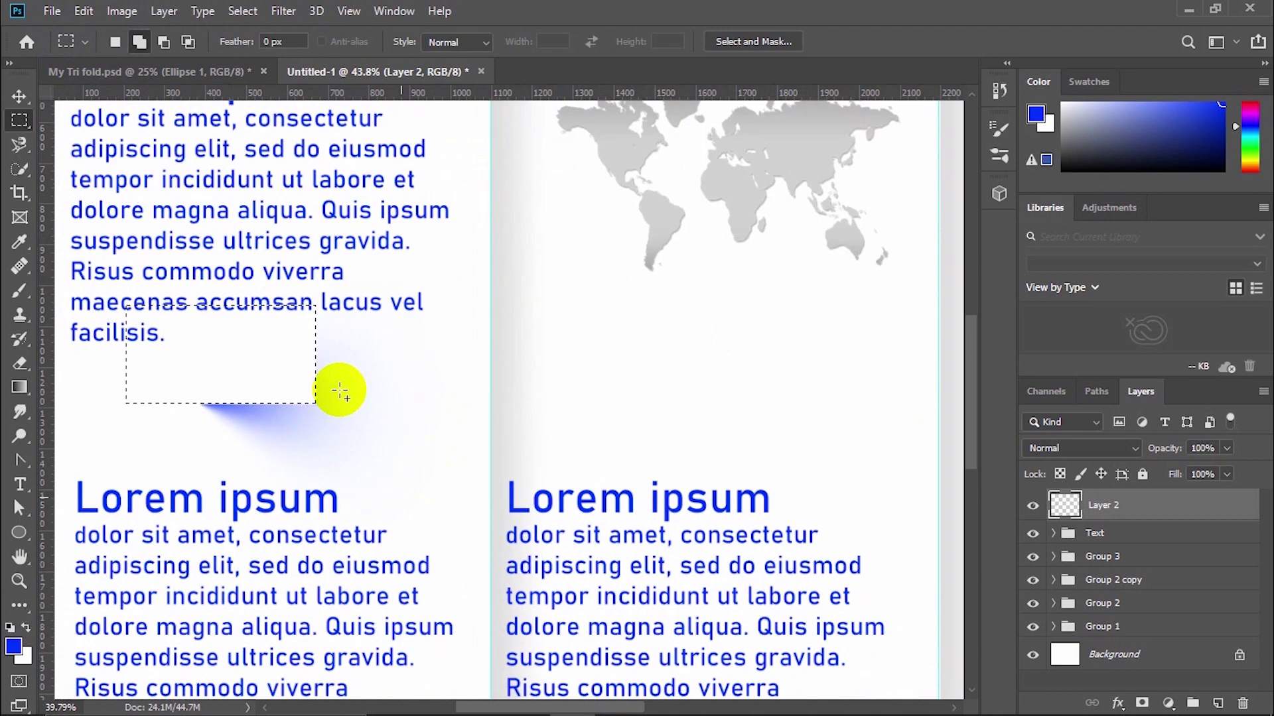
# - Stretch the remaining shape to about 1998 px wide and move it under the first text block
pyautogui.click(16, 93)
pyautogui.hotkey('ctrl', 't')
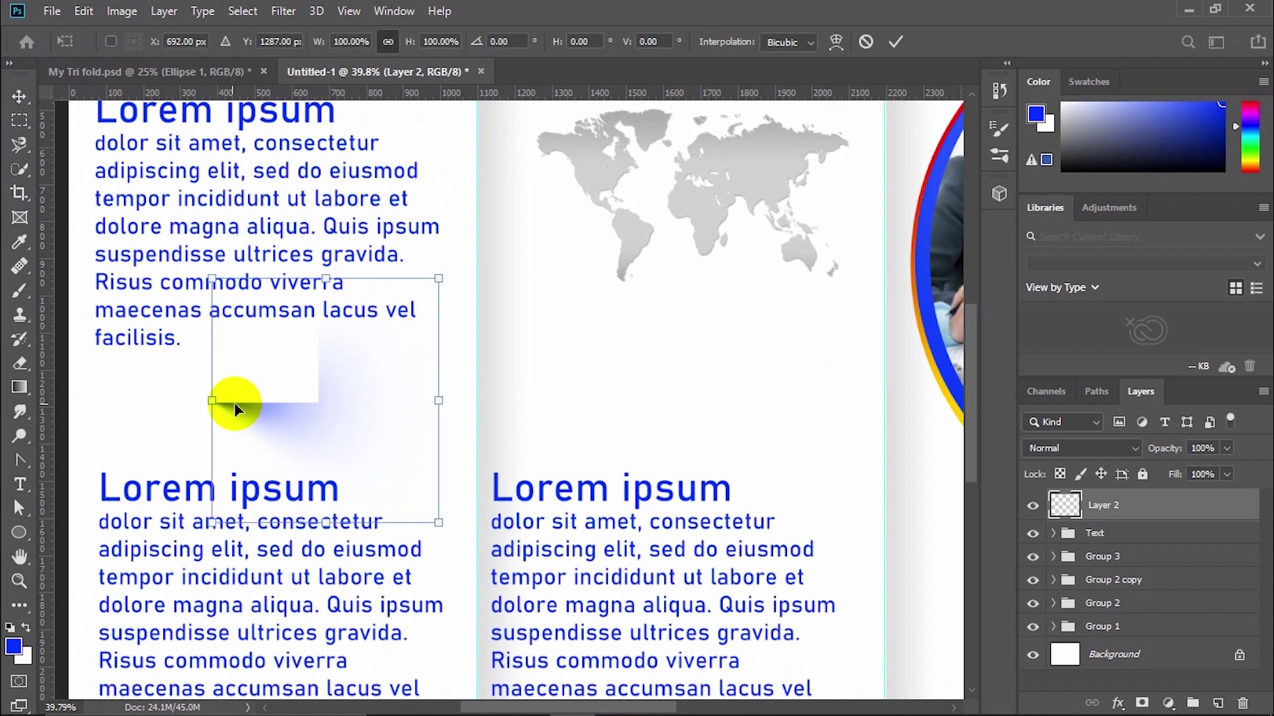
pyautogui.moveTo(212, 400); pyautogui.dragTo(90, 400)
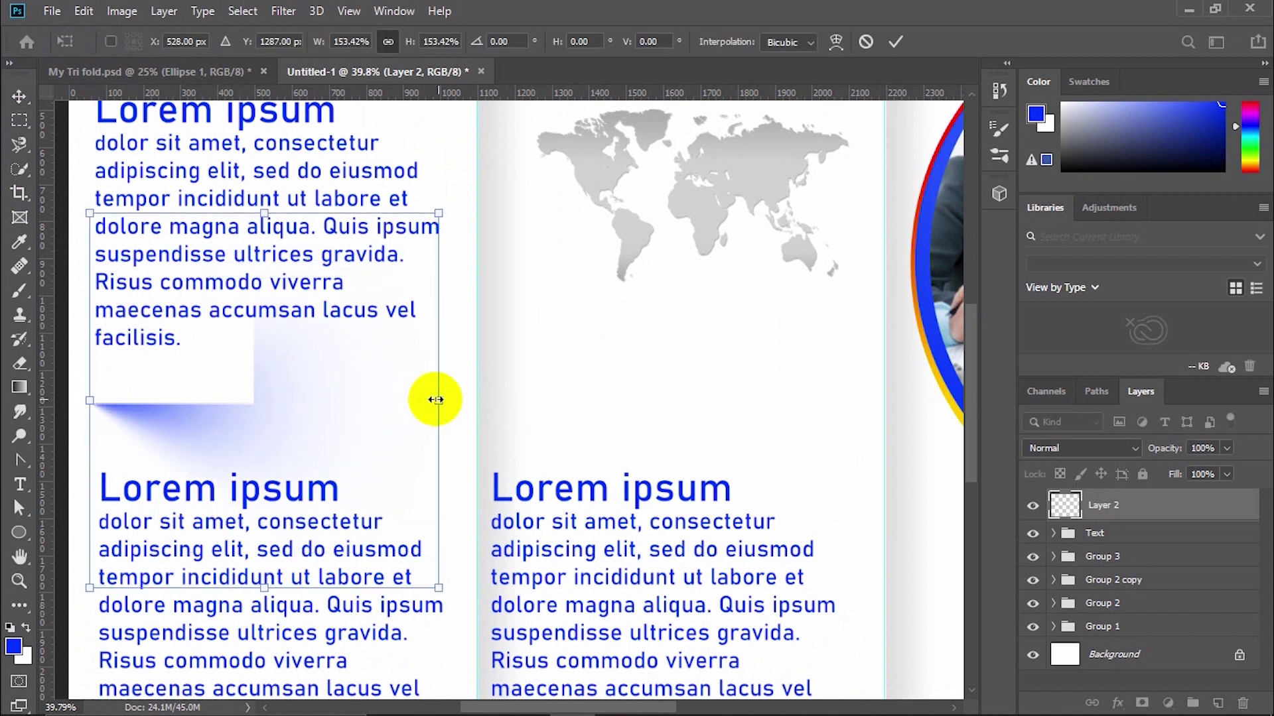
pyautogui.moveTo(436, 400); pyautogui.dragTo(804, 407)
pyautogui.moveTo(361, 436); pyautogui.dragTo(368, 401)
pyautogui.moveTo(808, 369); pyautogui.dragTo(835, 369)
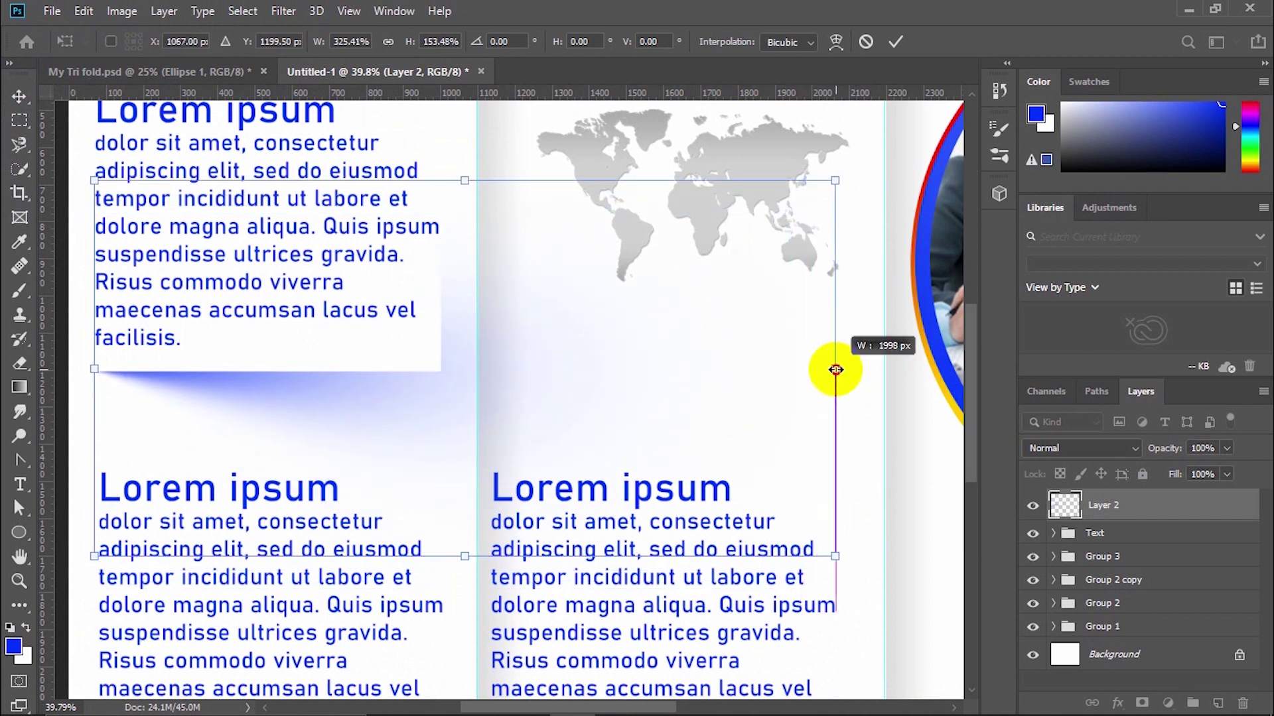
pyautogui.moveTo(441, 393)
pyautogui.mouseDown()
pyautogui.moveTo(430, 392)
pyautogui.moveTo(436, 373)
pyautogui.moveTo(438, 383)
pyautogui.mouseUp()
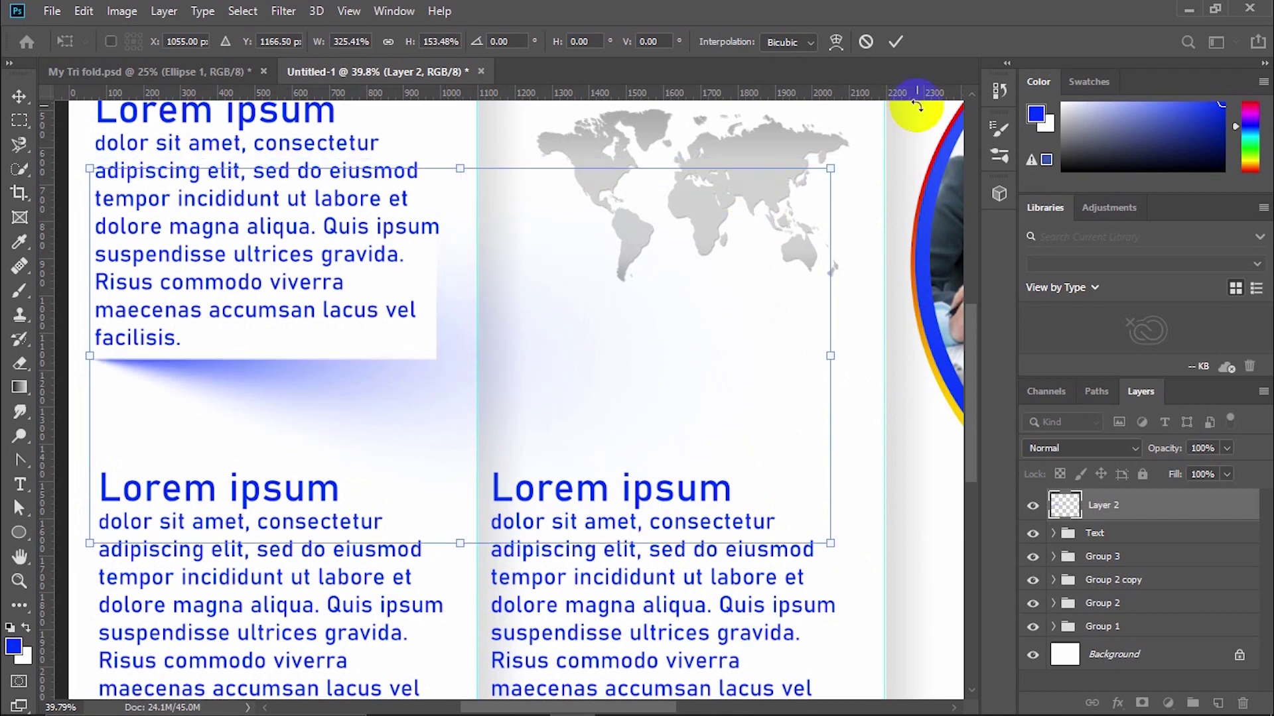
pyautogui.click(898, 41)
pyautogui.scroll(-5, 416, 365)
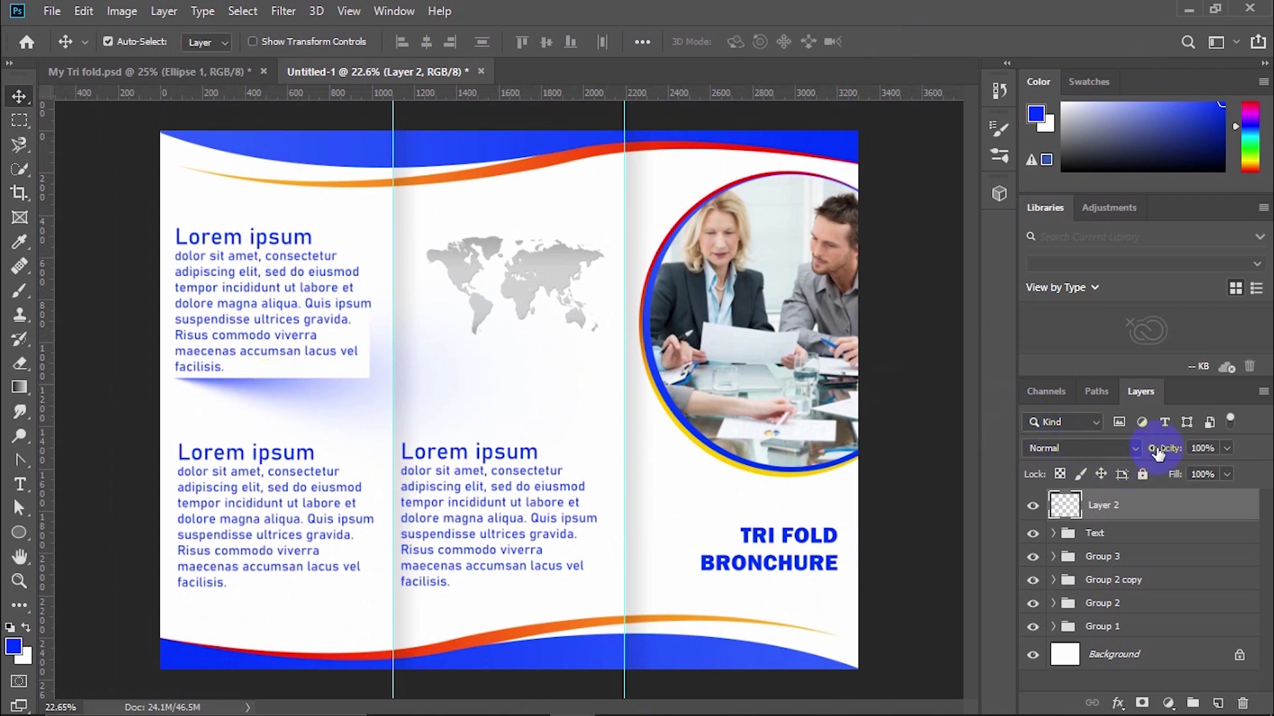
# - Set the shadow layer to 62% opacity and copy it under the lower-left and middle text boxes
pyautogui.moveTo(1145, 452); pyautogui.dragTo(1121, 452)
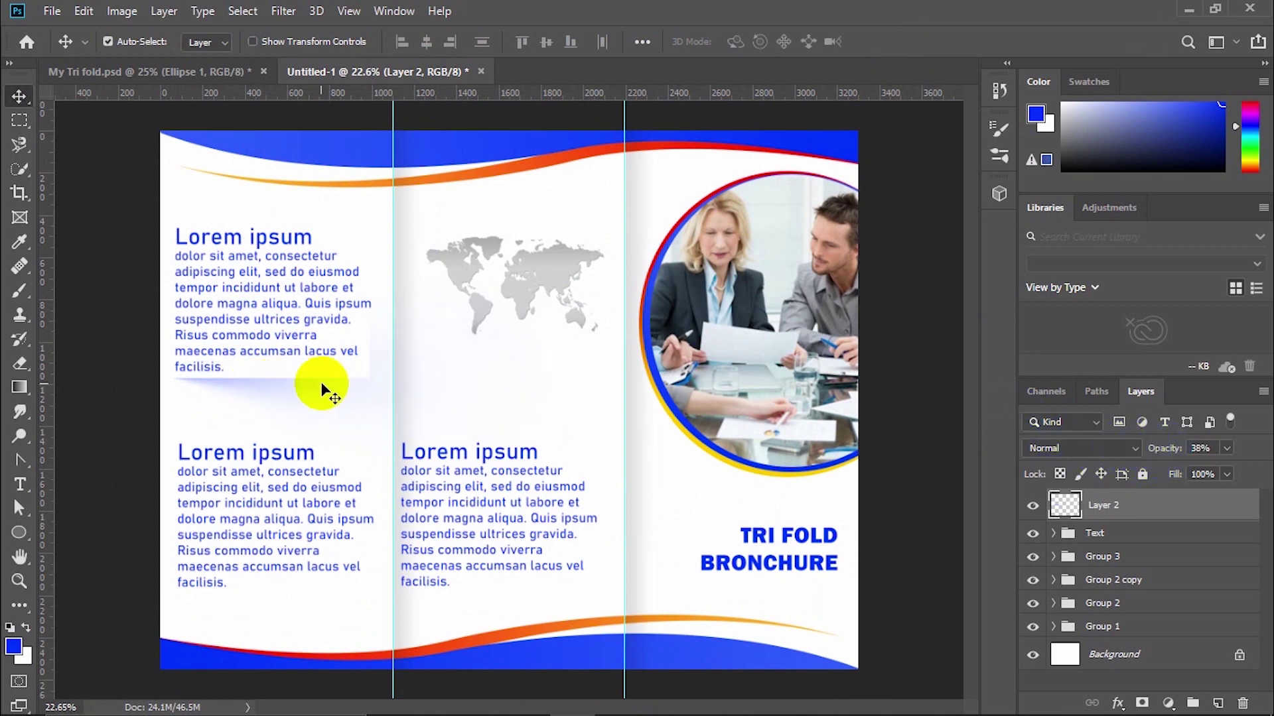
pyautogui.moveTo(319, 388); pyautogui.dragTo(534, 631)
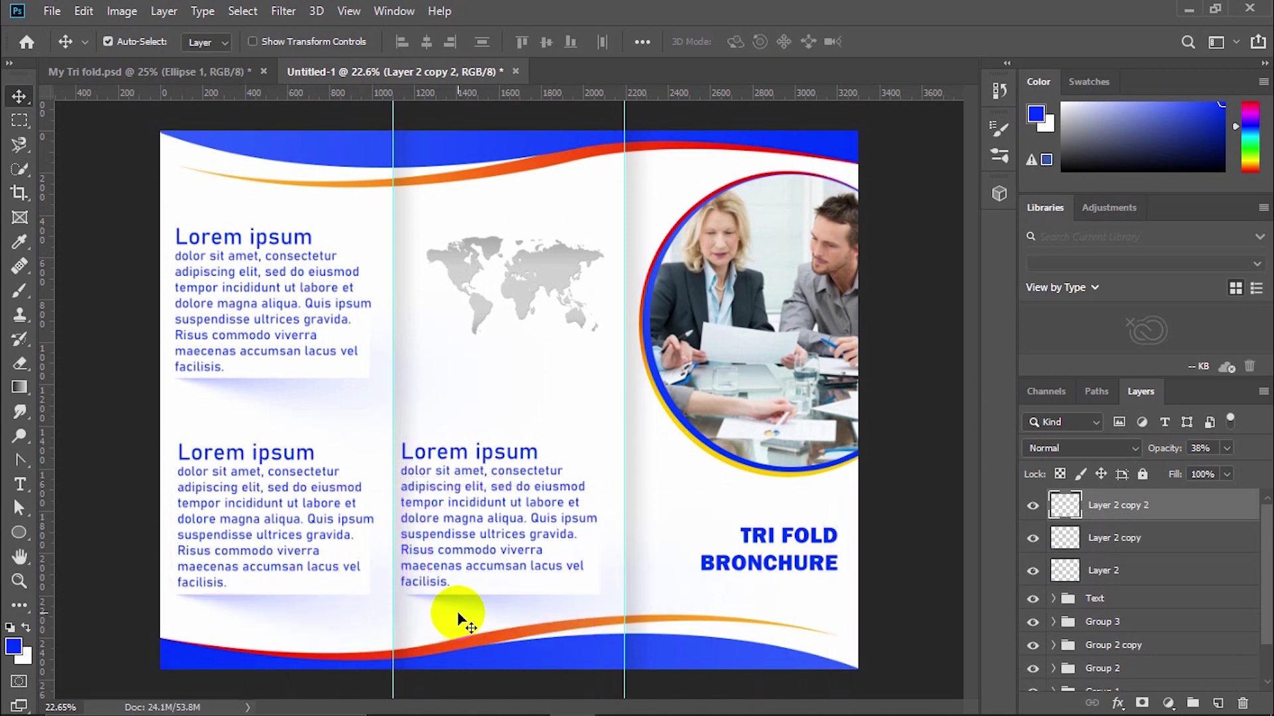
pyautogui.moveTo(463, 617); pyautogui.dragTo(762, 606)
# - Scale the newest shadow copy to 65.35% and place it behind the title
pyautogui.scroll(1, 864, 643)
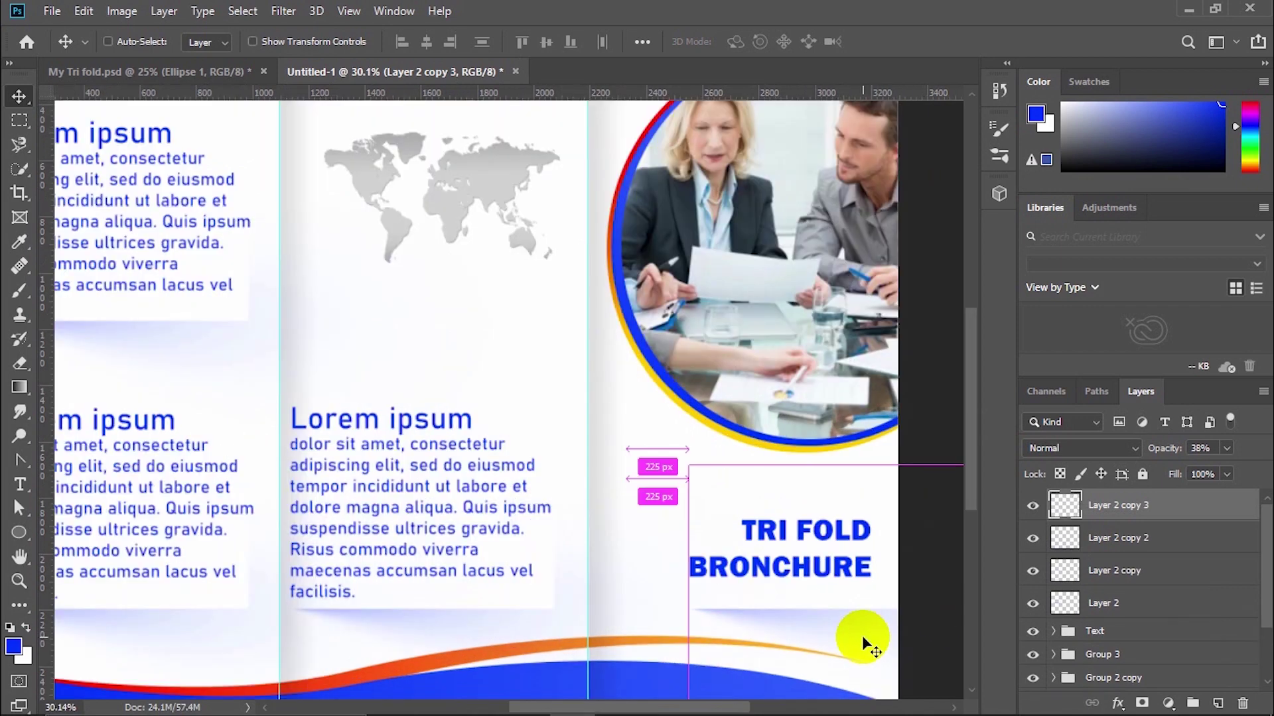
pyautogui.hotkey('ctrl', 't')
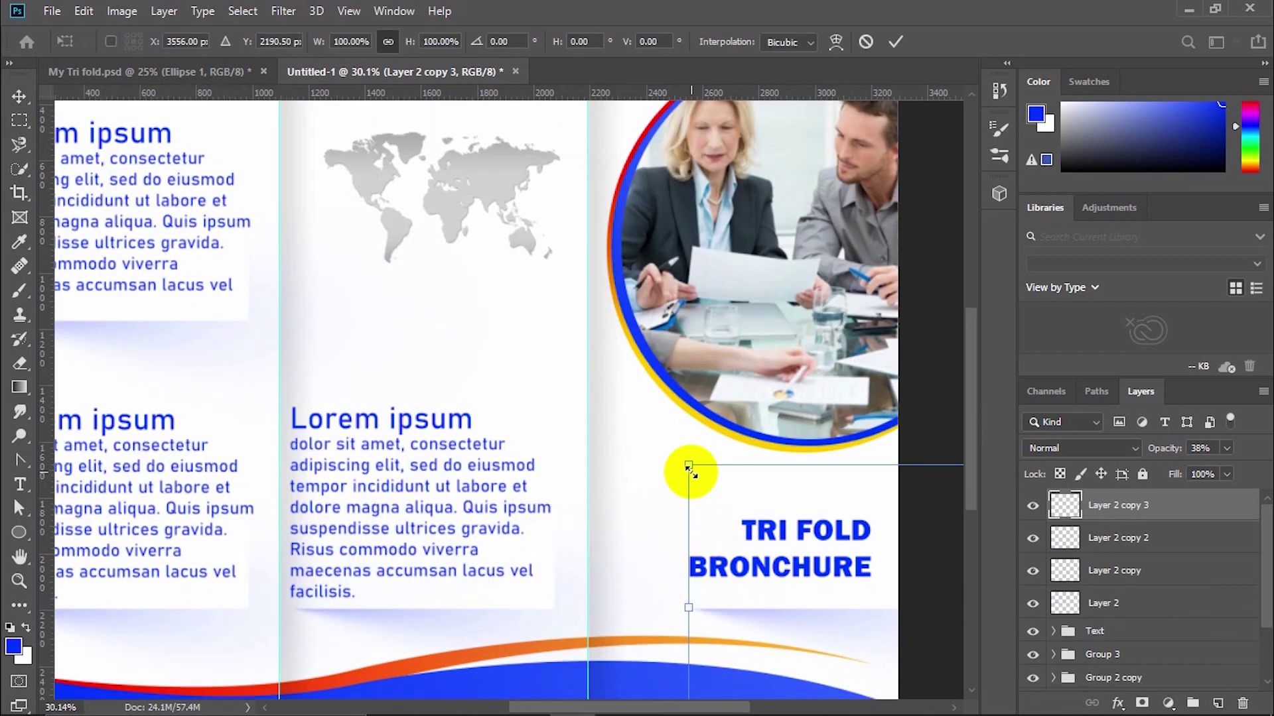
pyautogui.moveTo(690, 470); pyautogui.dragTo(765, 569)
pyautogui.moveTo(844, 623); pyautogui.dragTo(746, 601)
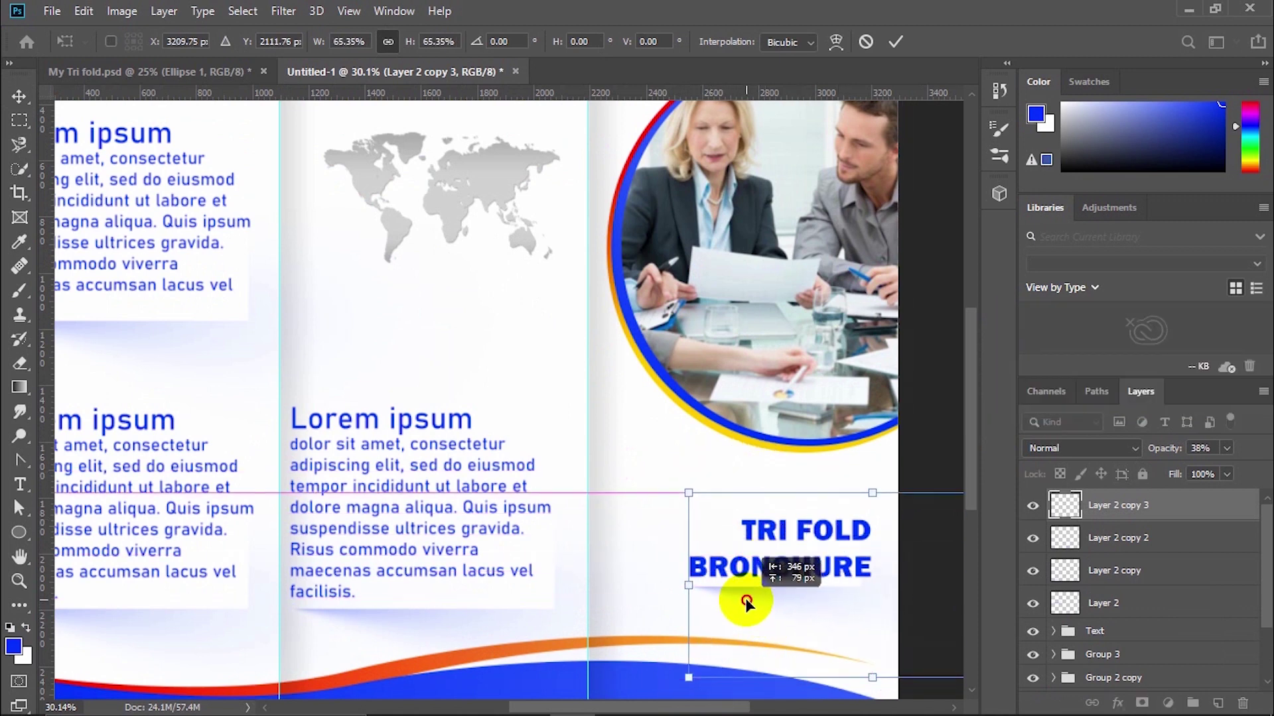
pyautogui.click(896, 41)
pyautogui.scroll(-2, 561, 491)
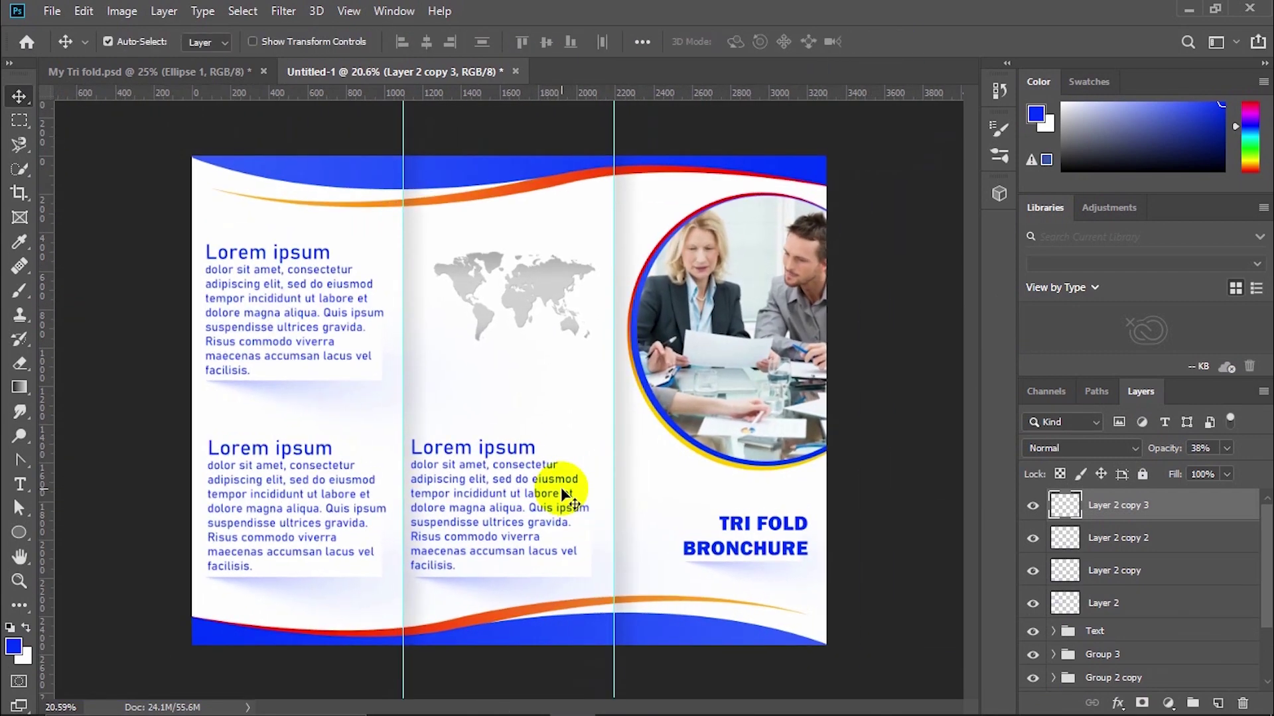
pyautogui.scroll(1, 561, 491)
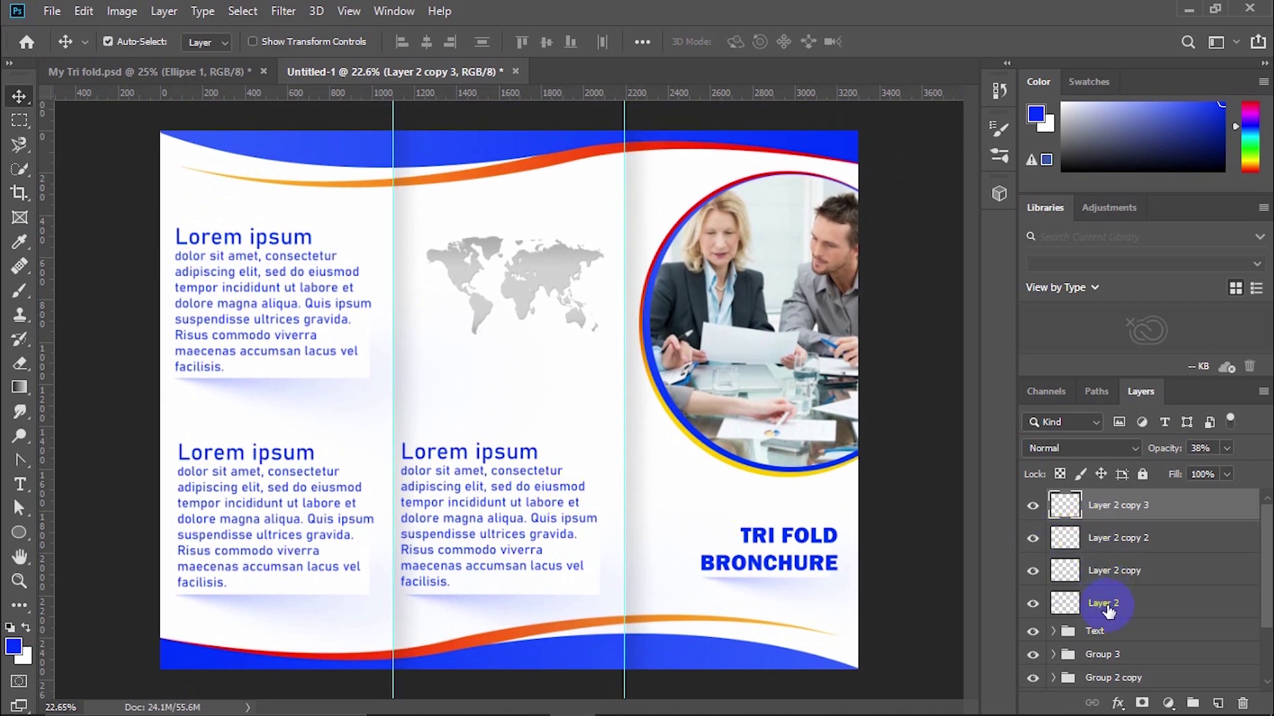
# - Group the four shadow layers into Group 4 and toggle its visibility to compare
pyautogui.keyDown('shift'); pyautogui.click(1107, 609); pyautogui.keyUp('shift')
pyautogui.click(1192, 703)
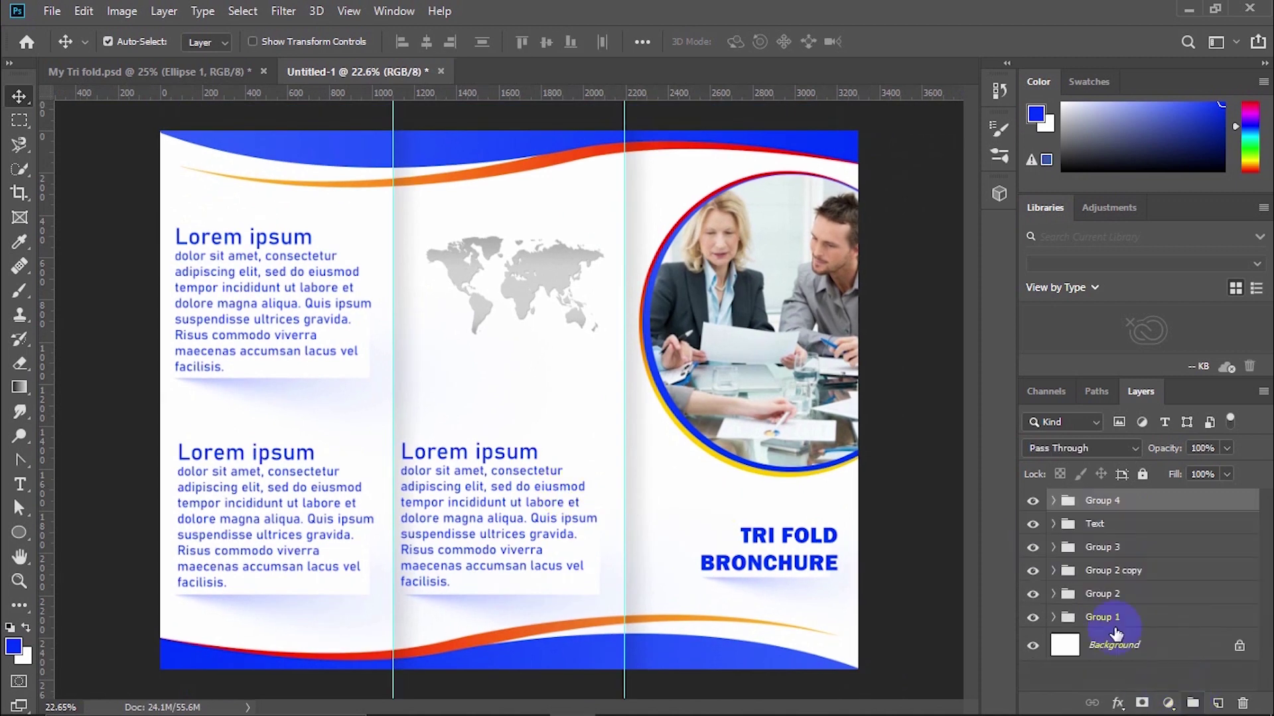
pyautogui.click(1034, 503)
pyautogui.click(1034, 503)
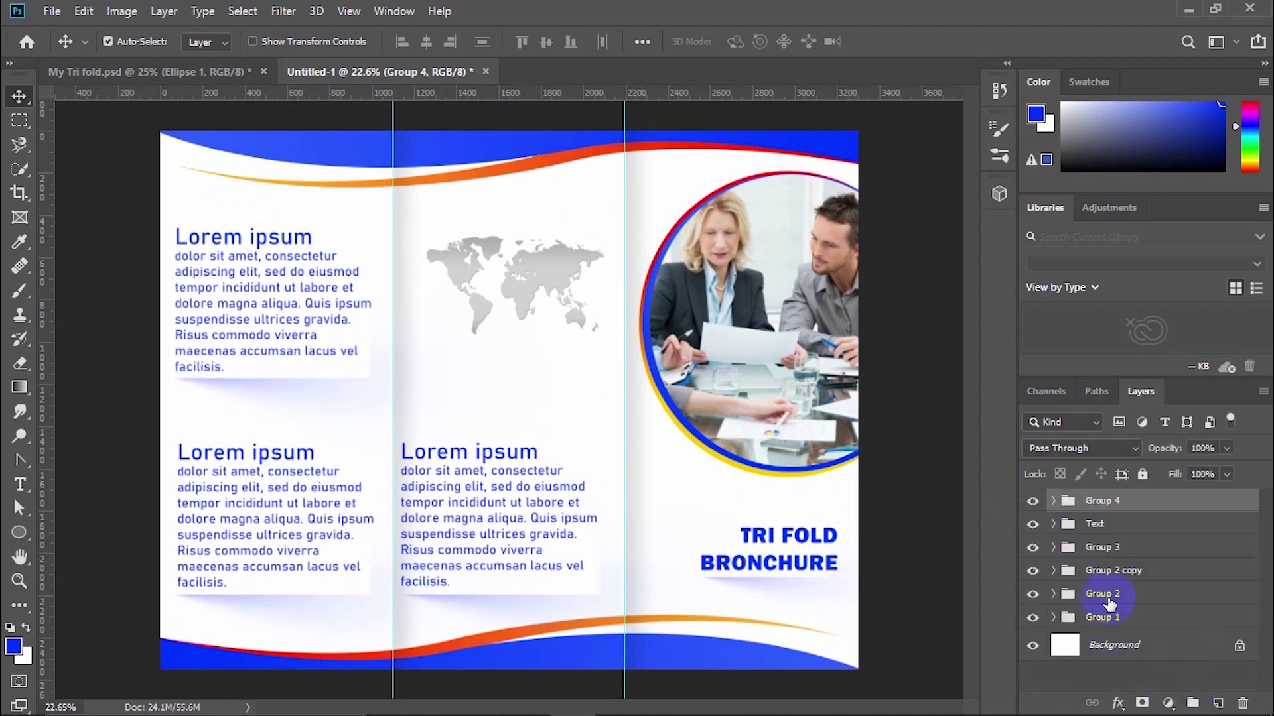
# - Add a Brightness/Contrast adjustment layer set automatically to brightness −11 and contrast 22
pyautogui.click(1170, 704)
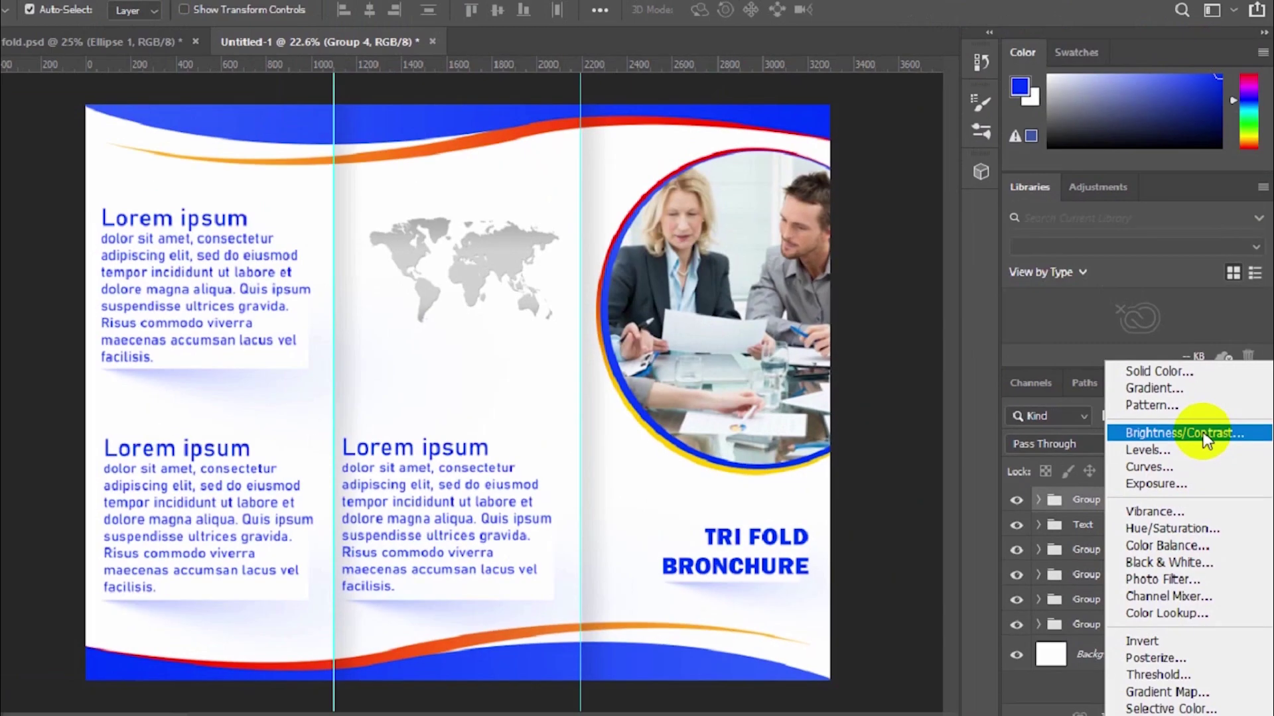
pyautogui.click(1208, 444)
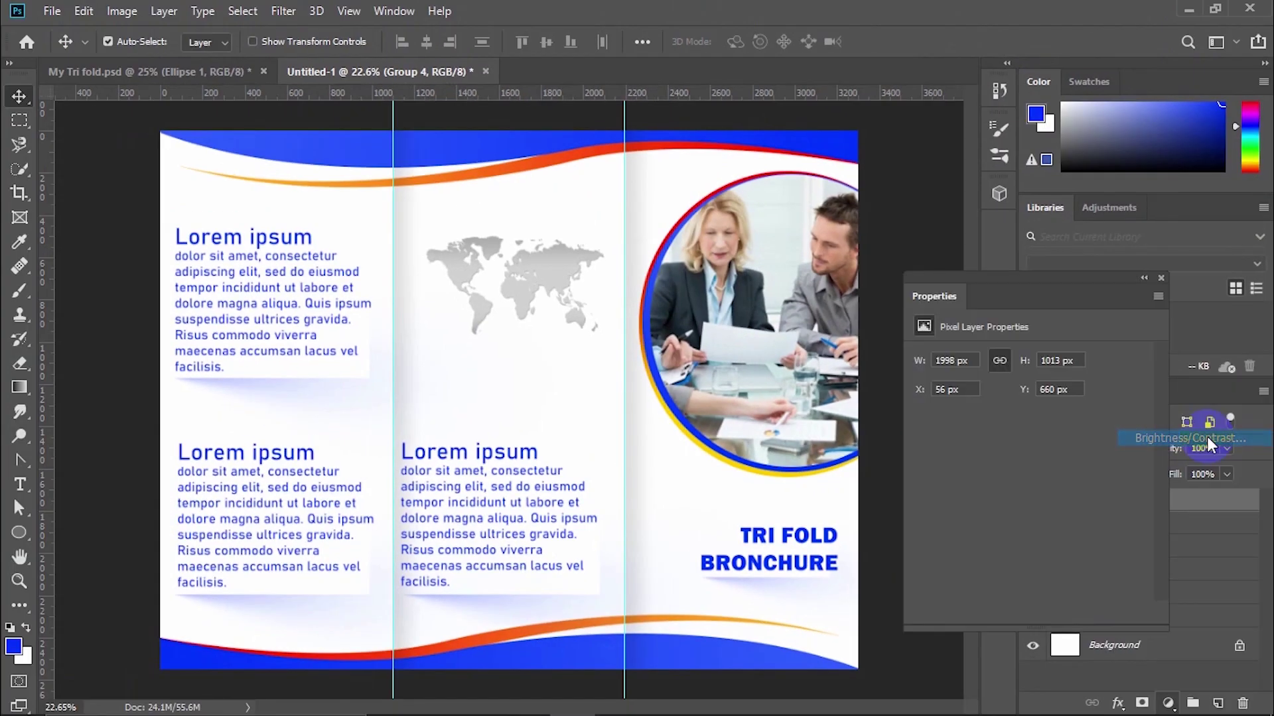
pyautogui.click(1116, 356)
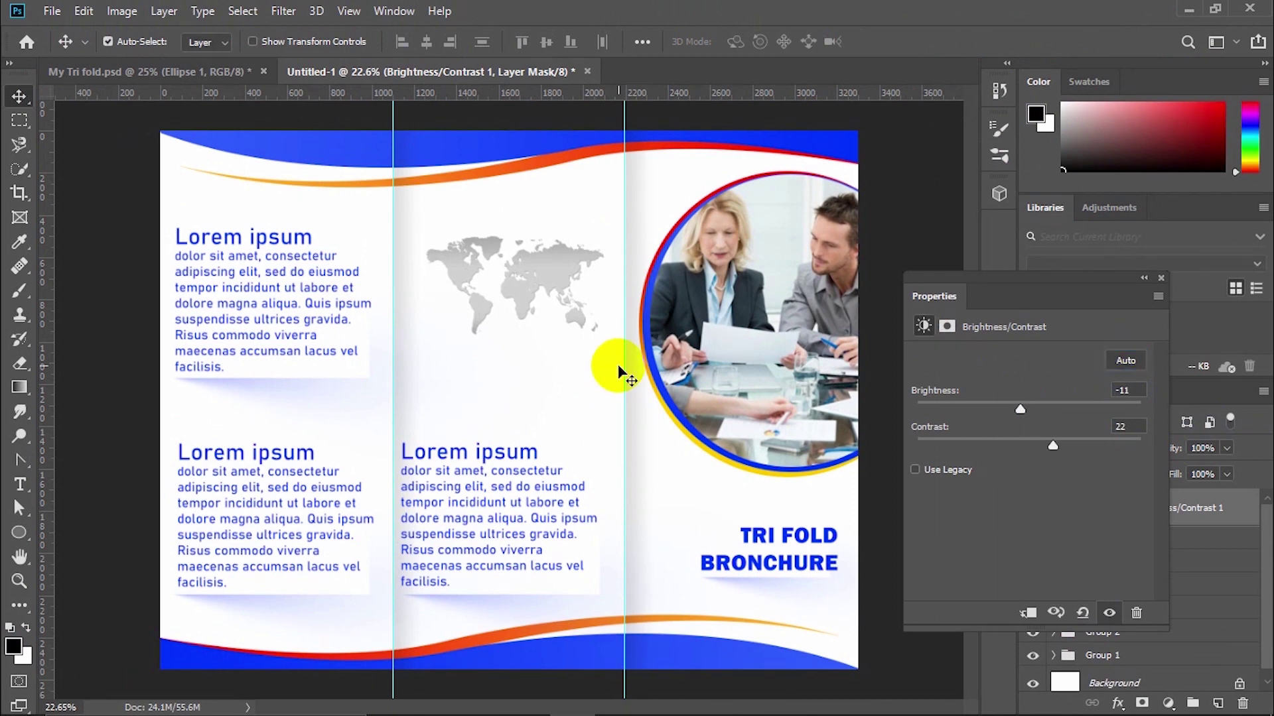
# - Draw a small black phone custom shape below the middle panel's text
pyautogui.click(1162, 278)
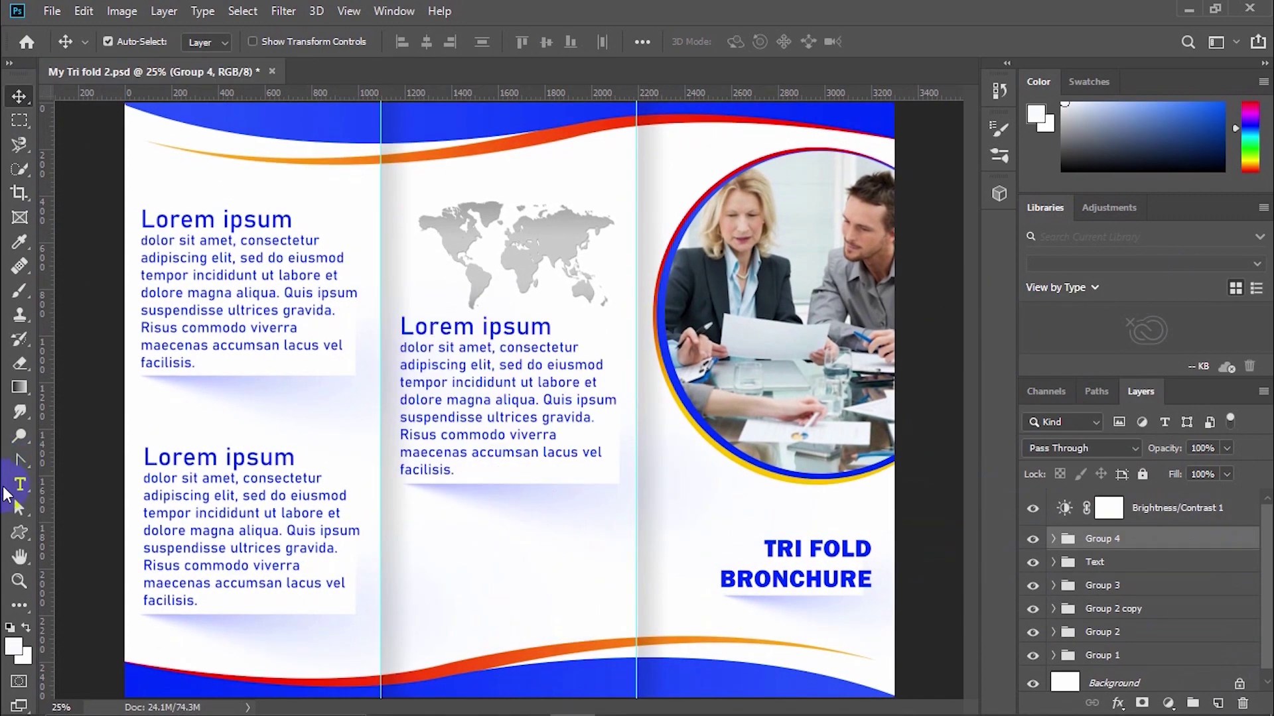
pyautogui.click(19, 532)
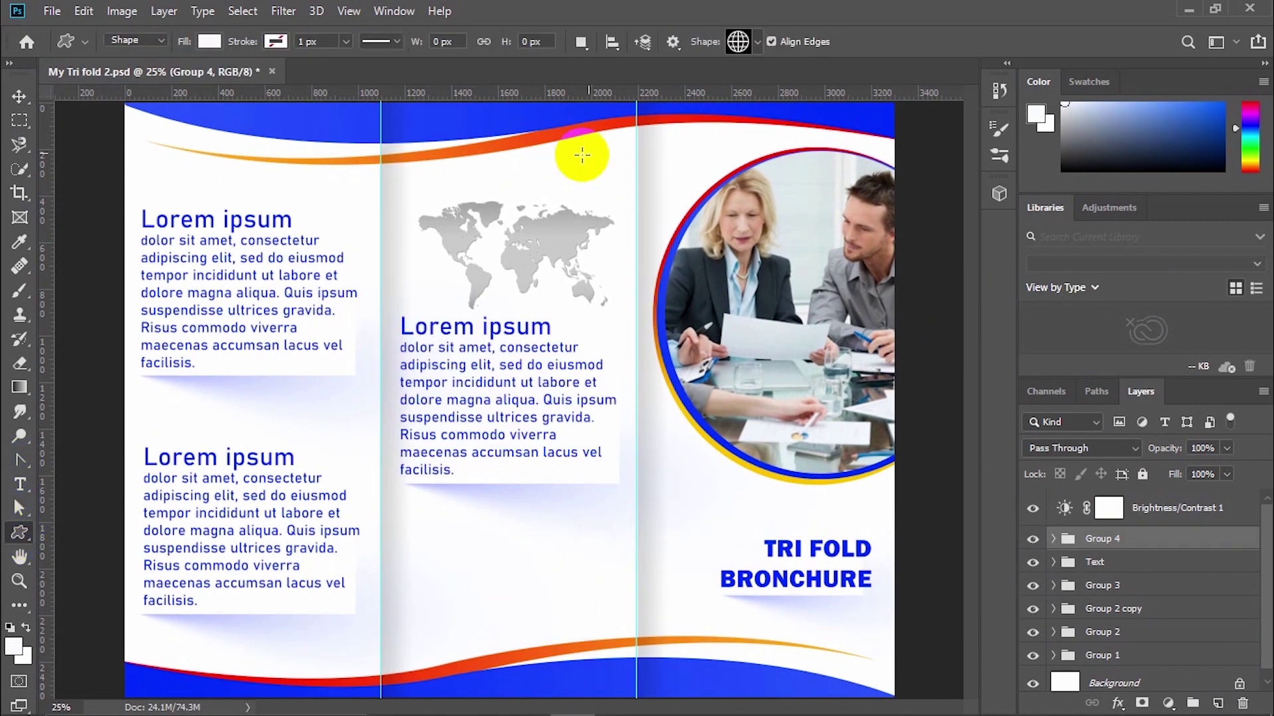
pyautogui.click(738, 41)
pyautogui.click(738, 41)
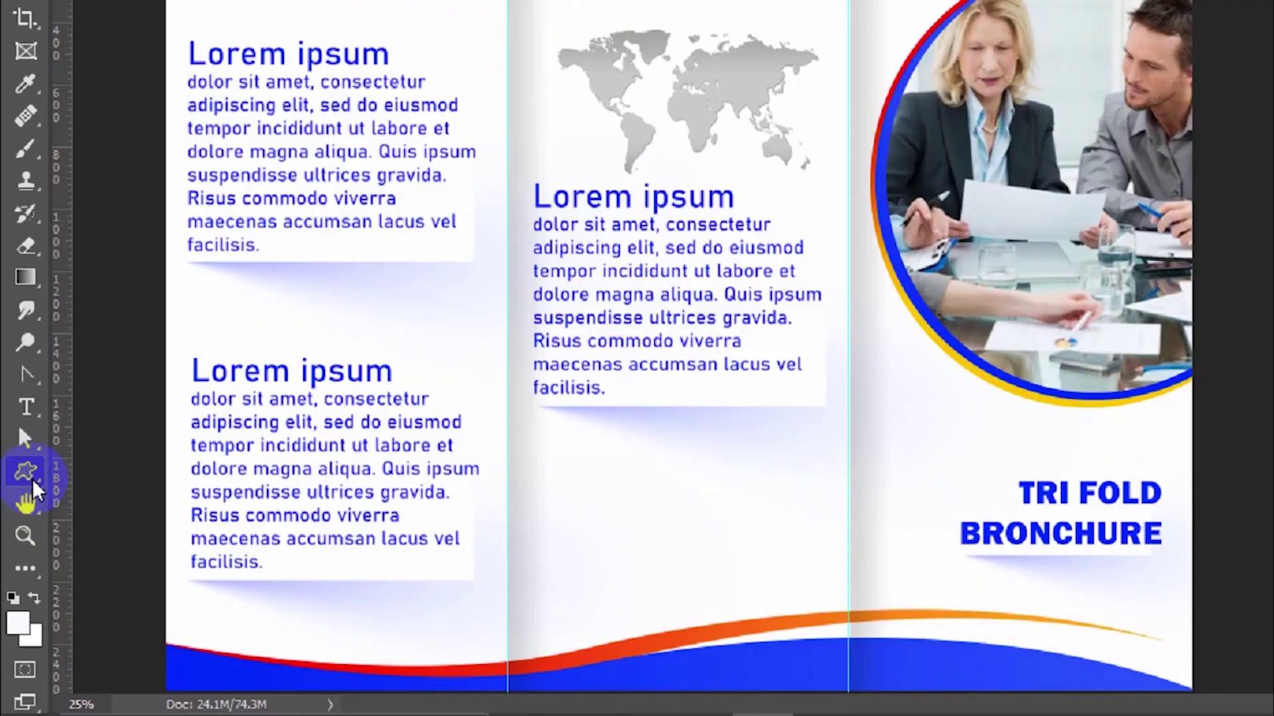
pyautogui.rightClick(19, 532)
pyautogui.click(109, 613)
pyautogui.click(738, 41)
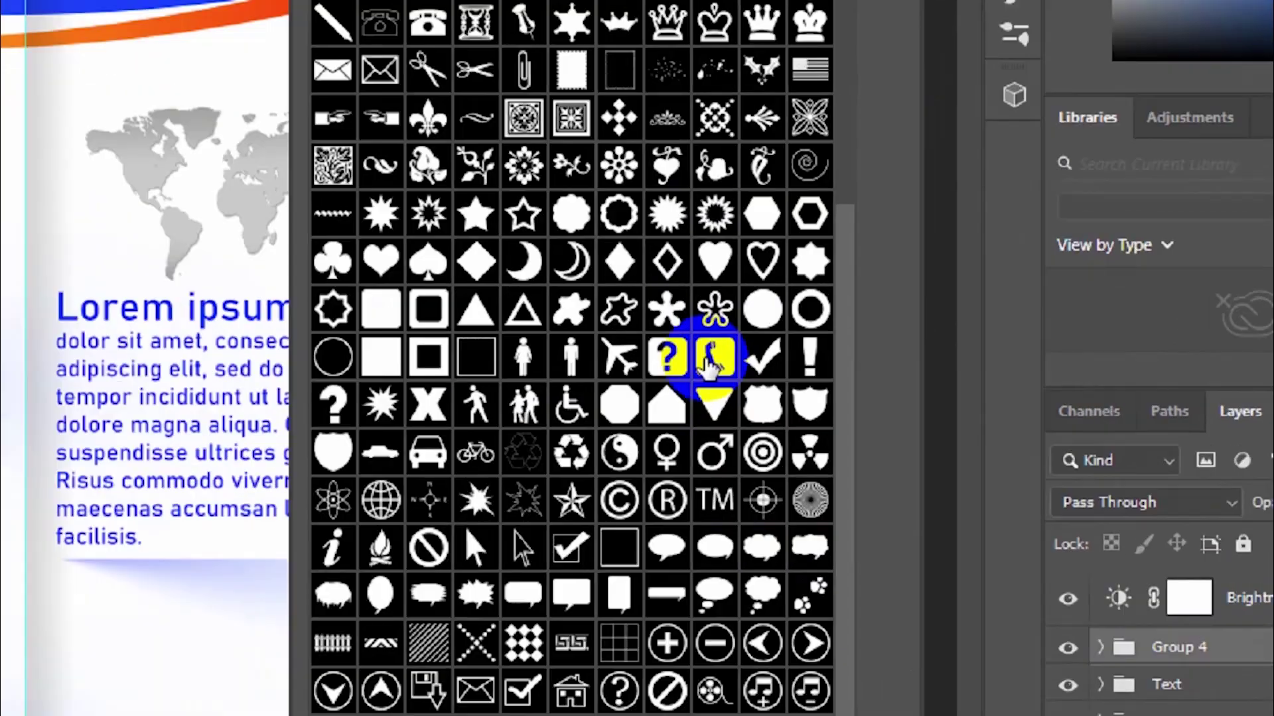
pyautogui.click(812, 359)
pyautogui.press('Return')
pyautogui.click(18, 540)
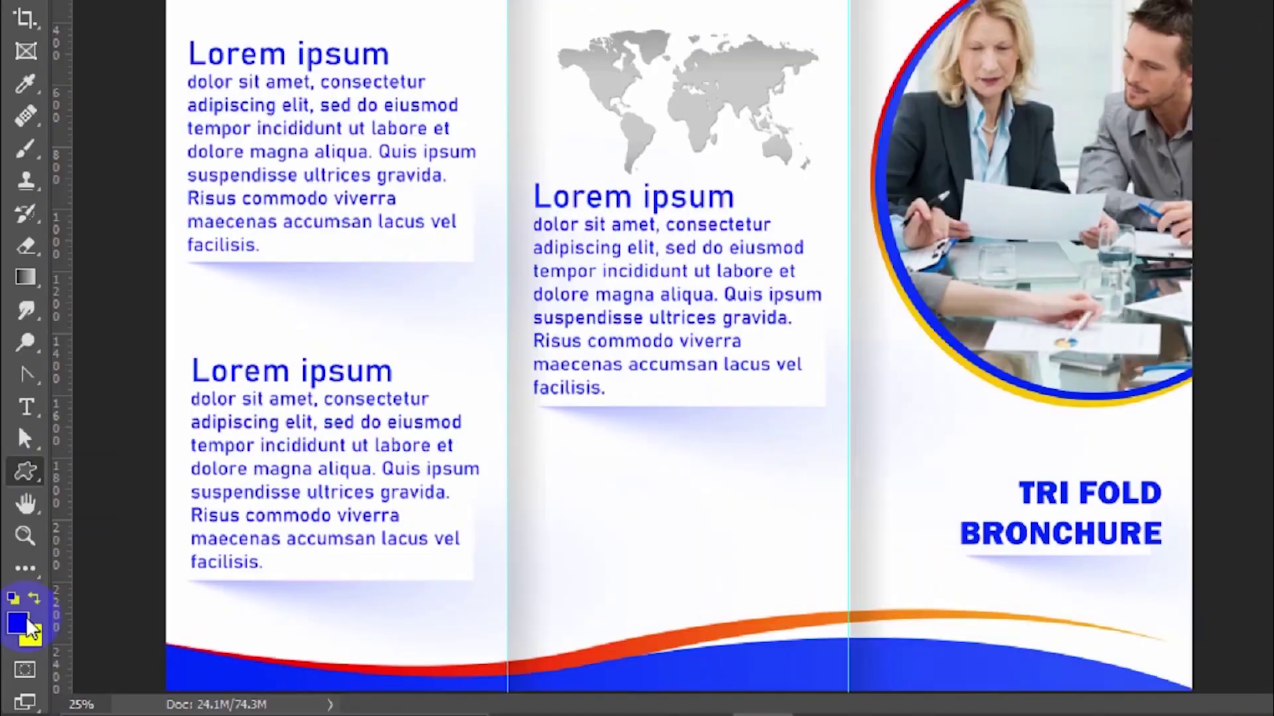
pyautogui.moveTo(410, 527); pyautogui.dragTo(433, 550)
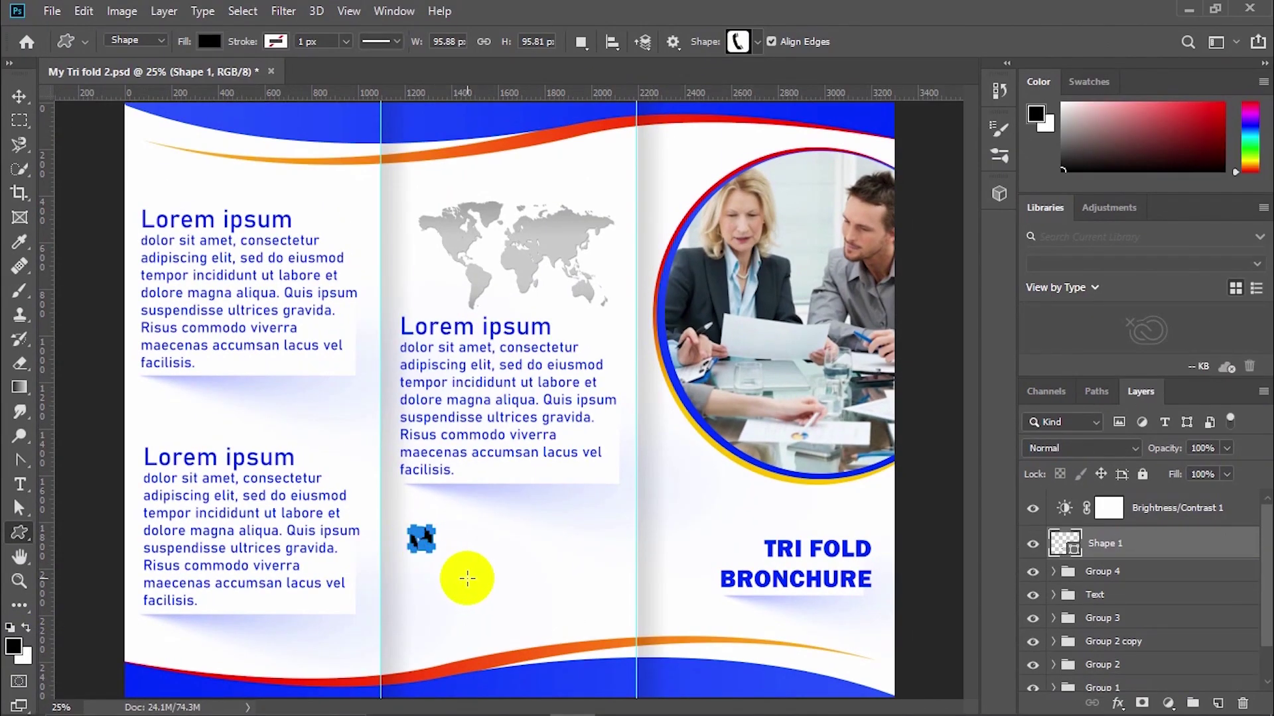
# - Draw a globe icon below the phone and pick the envelope shape
pyautogui.click(755, 45)
pyautogui.doubleClick(810, 560)
pyautogui.click(1218, 703)
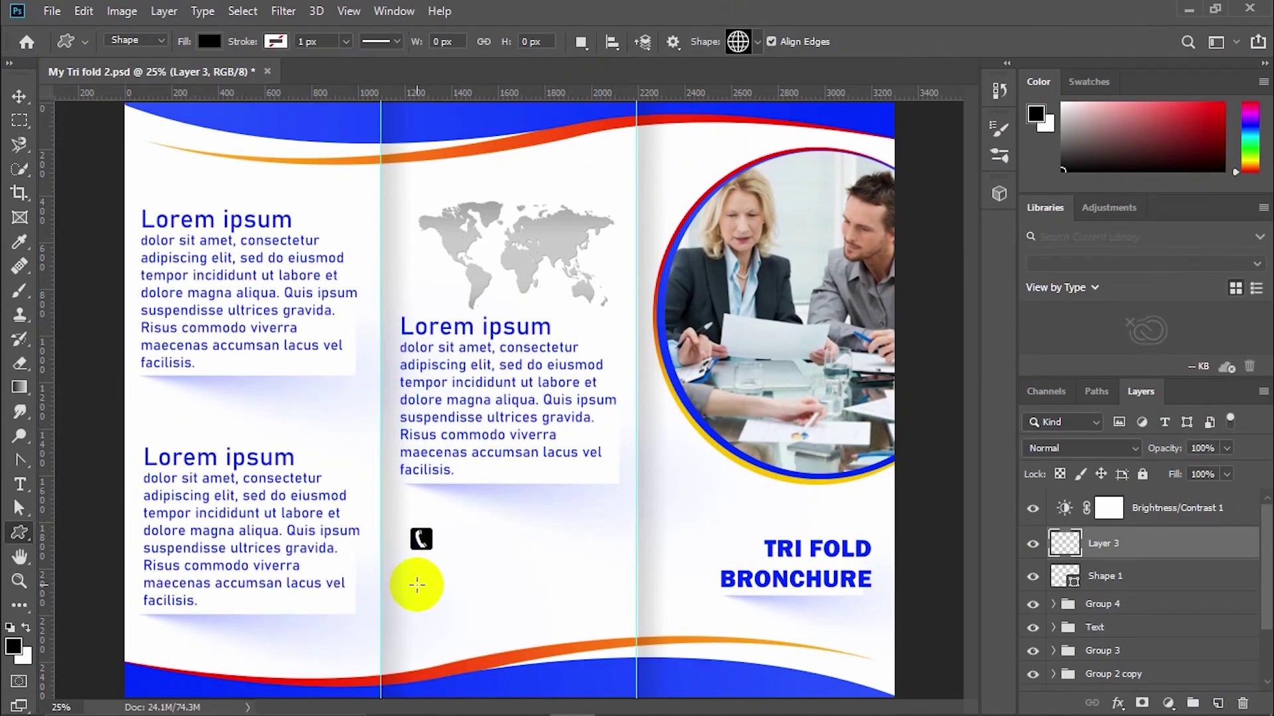
pyautogui.moveTo(416, 584)
pyautogui.mouseDown()
pyautogui.moveTo(434, 564)
pyautogui.moveTo(434, 611)
pyautogui.mouseUp()
pyautogui.click(754, 47)
pyautogui.doubleClick(659, 547)
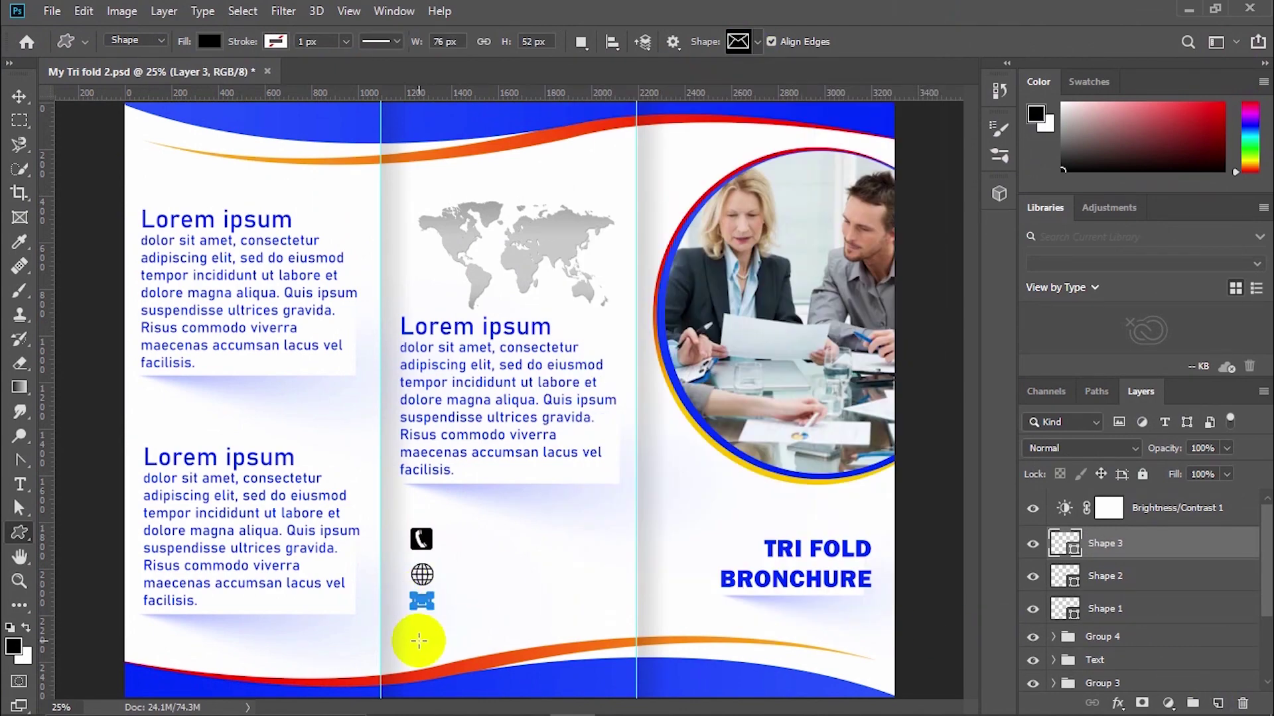
pyautogui.scroll(3, 418, 640)
# - Show the rulers and shrink the phone icon with Free Transform
pyautogui.press('v')
pyautogui.keyDown('ctrl'); pyautogui.click(430, 437); pyautogui.keyUp('ctrl')
pyautogui.scroll(1, 449, 438)
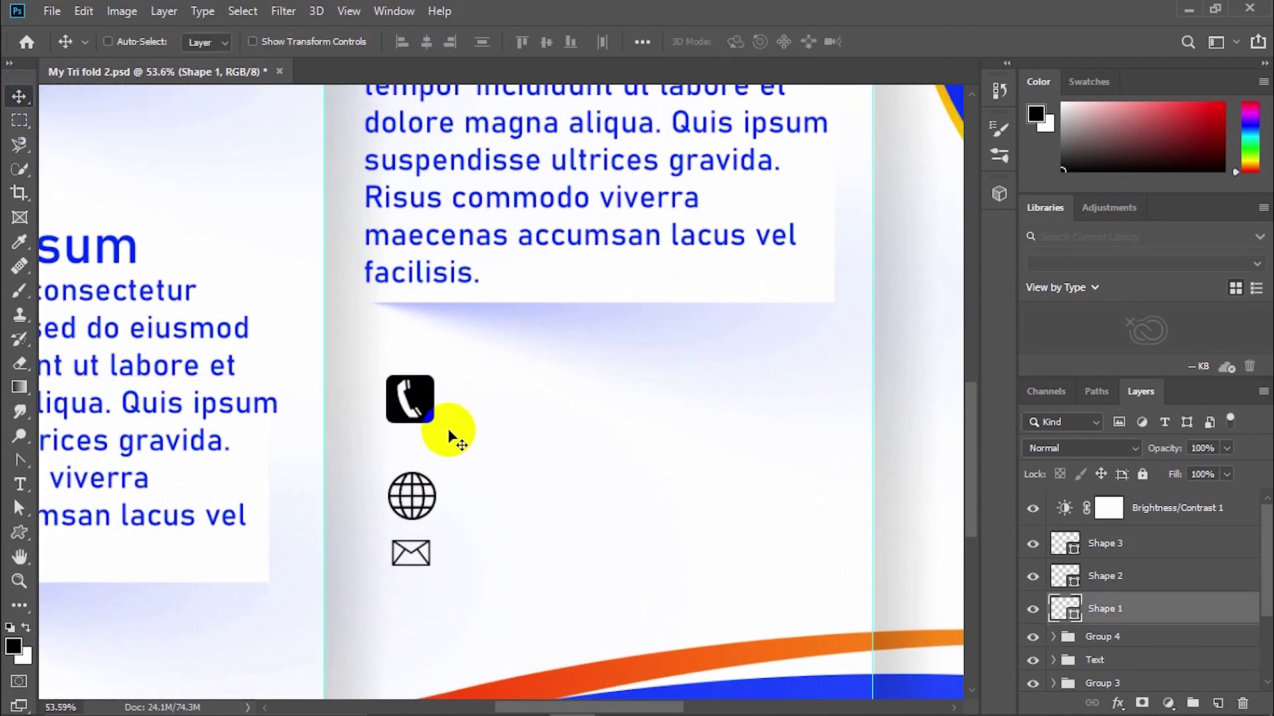
pyautogui.hotkey('ctrl', 'r')
pyautogui.hotkey('ctrl', 't')
pyautogui.moveTo(450, 391); pyautogui.dragTo(437, 404)
pyautogui.click(781, 43)
pyautogui.scroll(2, 428, 487)
# - Move the globe up near the phone and align the envelope beneath them
pyautogui.keyDown('ctrl'); pyautogui.click(432, 503); pyautogui.keyUp('ctrl')
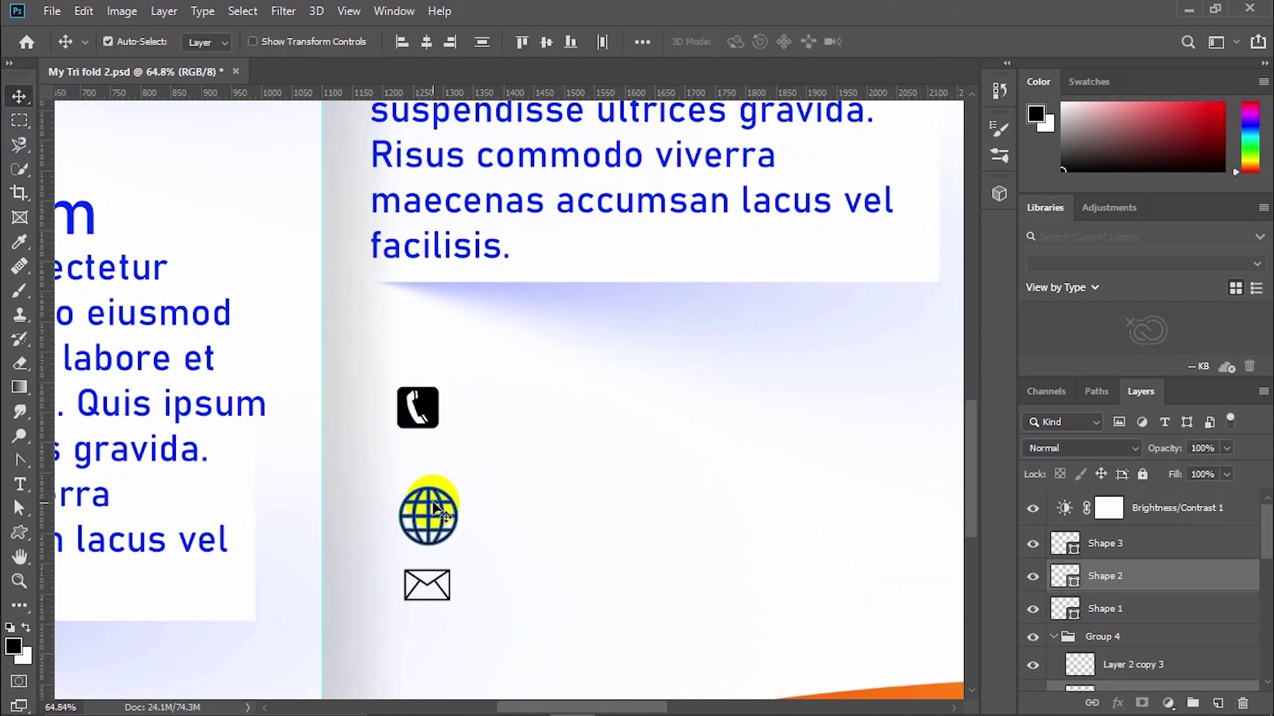
pyautogui.hotkey('ctrl', 'z')
pyautogui.moveTo(433, 503)
pyautogui.mouseDown()
pyautogui.moveTo(407, 500)
pyautogui.moveTo(436, 522)
pyautogui.mouseUp()
pyautogui.click(1174, 587)
pyautogui.hotkey('ctrl', 't')
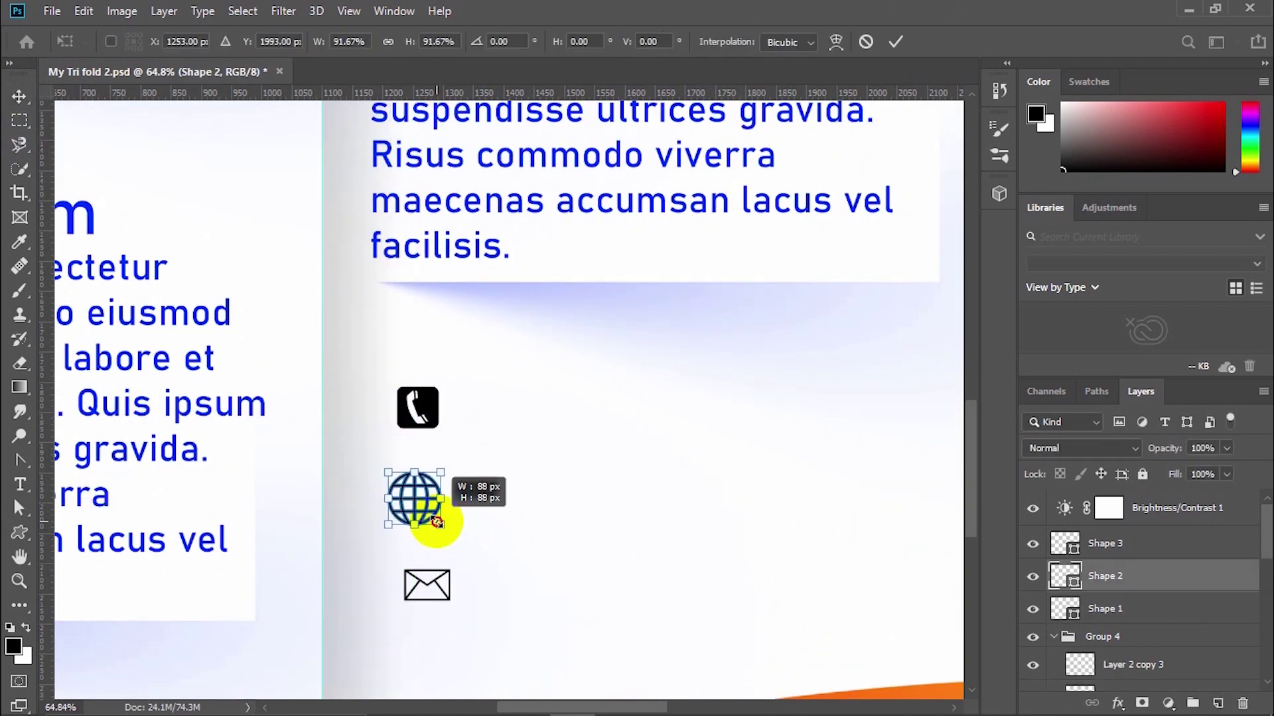
pyautogui.press('Return')
pyautogui.moveTo(426, 584); pyautogui.dragTo(417, 585)
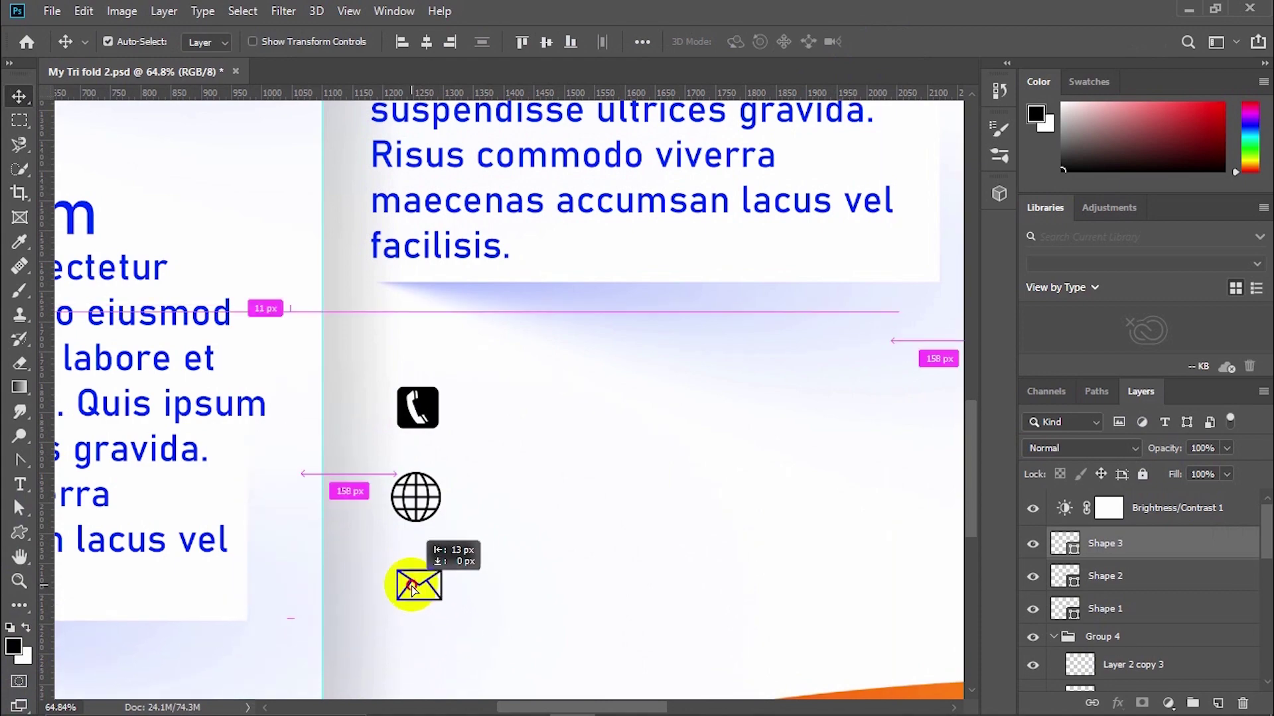
pyautogui.scroll(-3, 431, 583)
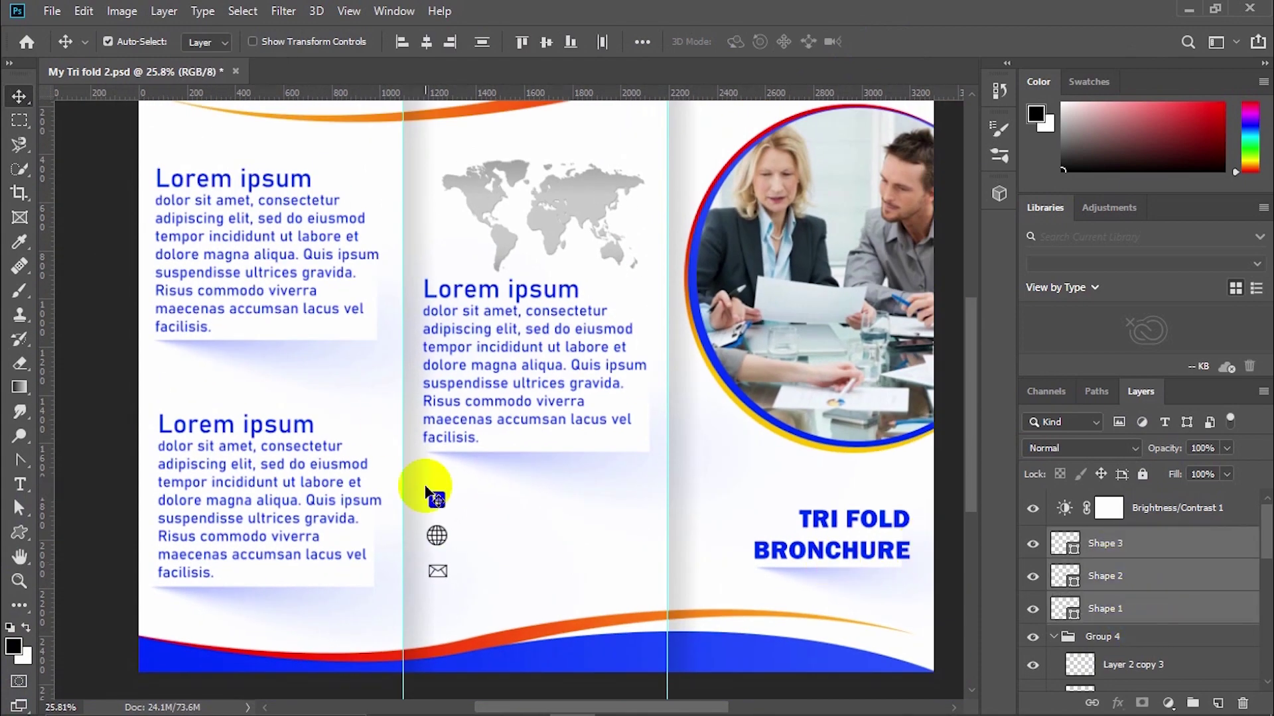
# - Type the phone number as a text line beside the phone icon
pyautogui.scroll(1, 464, 504)
pyautogui.click(19, 484)
pyautogui.click(452, 498)
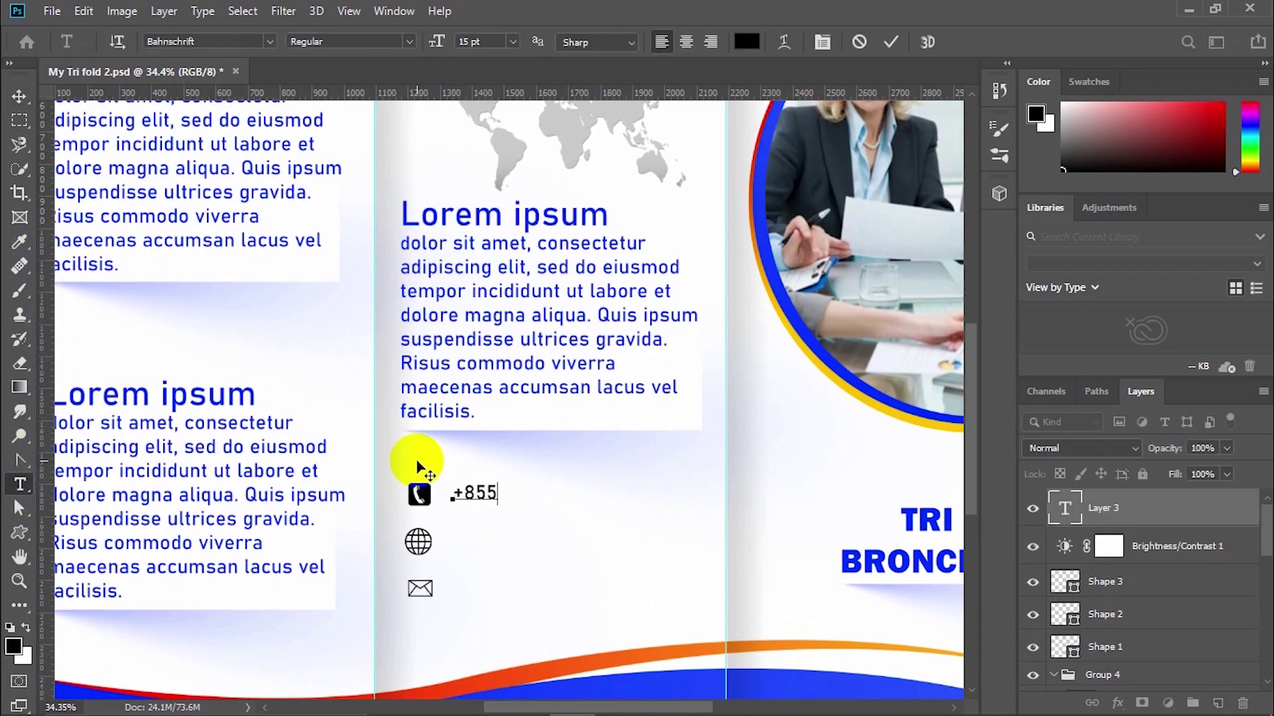
pyautogui.write('+855 123 456 789')
pyautogui.hotkey('ctrl', 'Return')
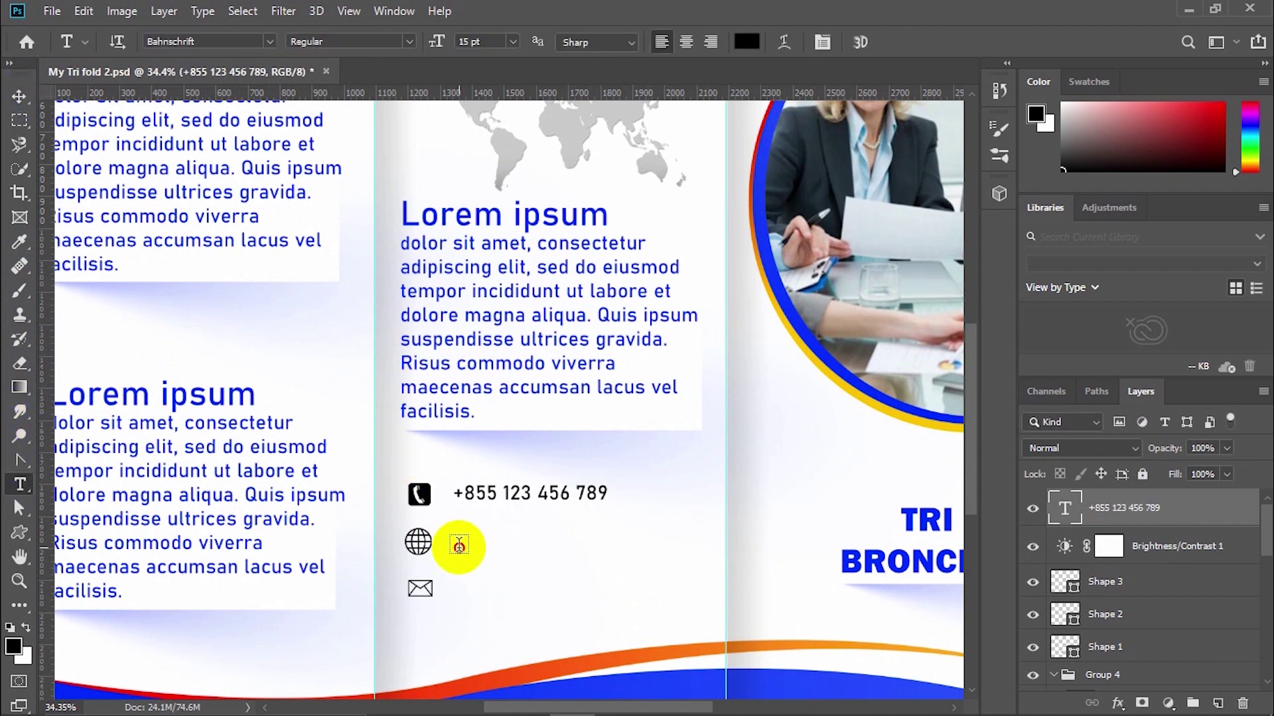
# - Add the YouTube web address beside the globe and start the Facebook address beside the envelope
pyautogui.click(458, 548)
pyautogui.write('www.yo')
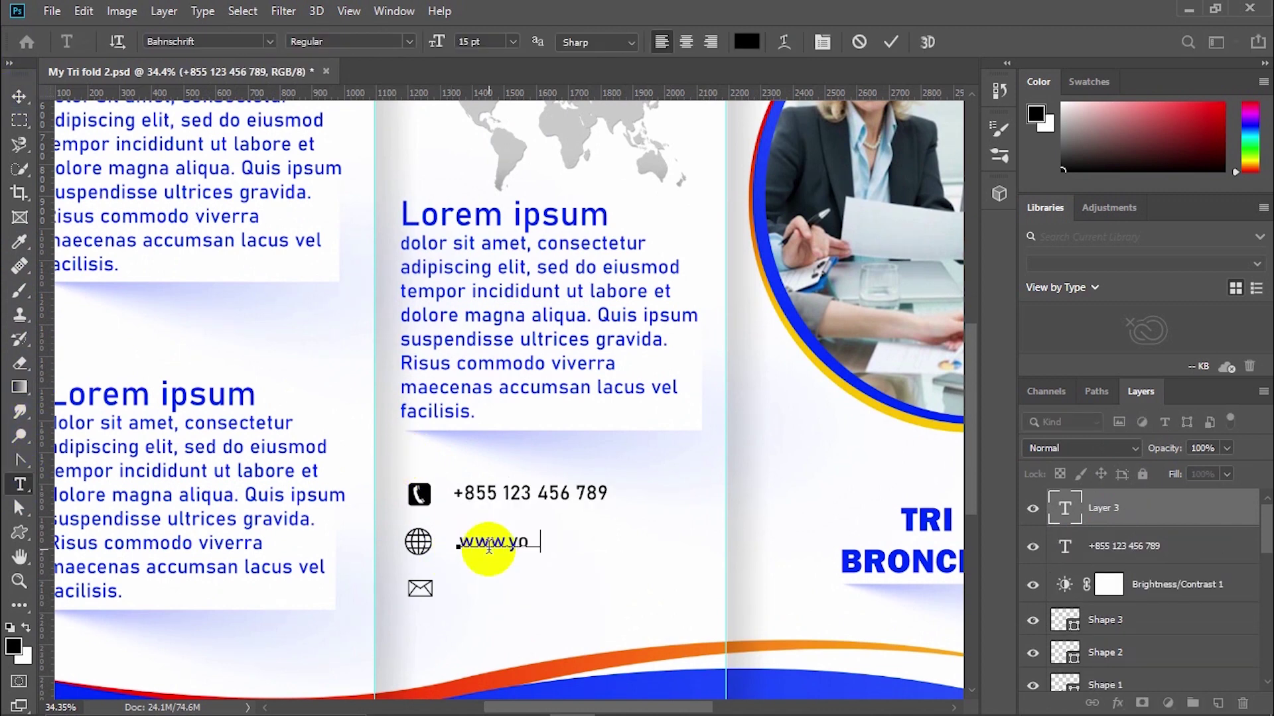
pyautogui.write('utube.com/SNDeign')
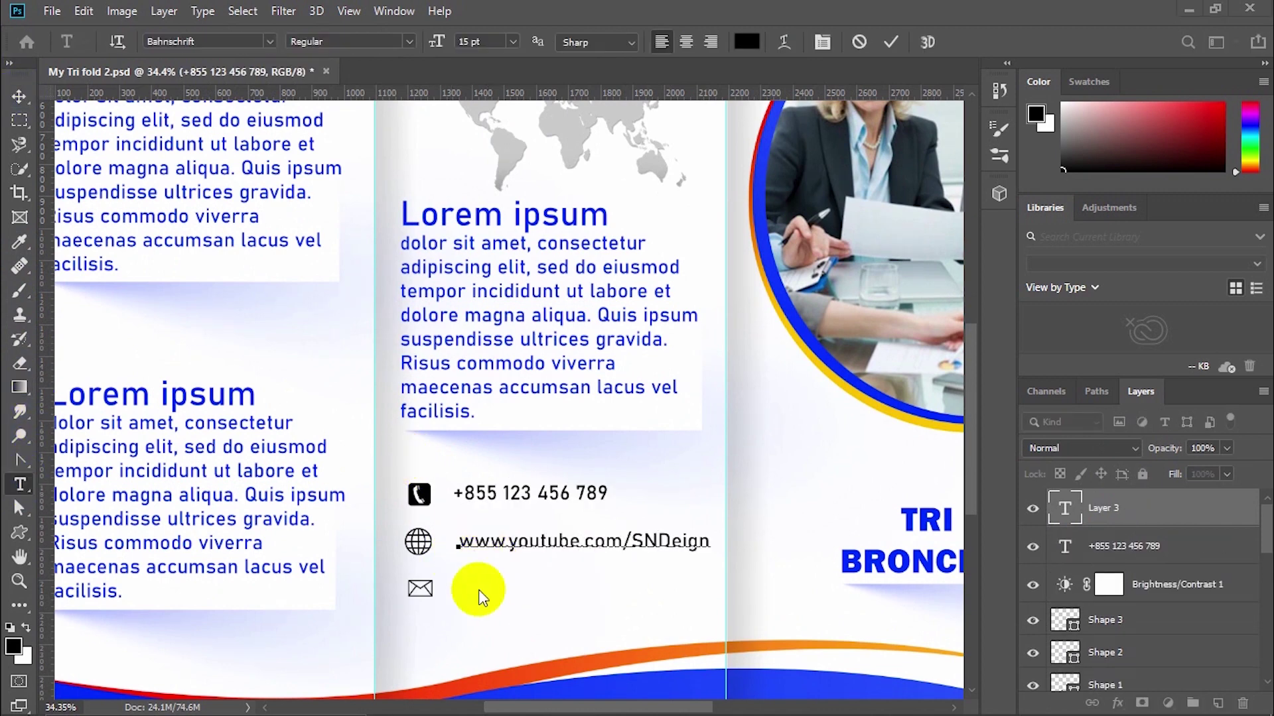
pyautogui.hotkey('ctrl', 'Return')
pyautogui.click(467, 589)
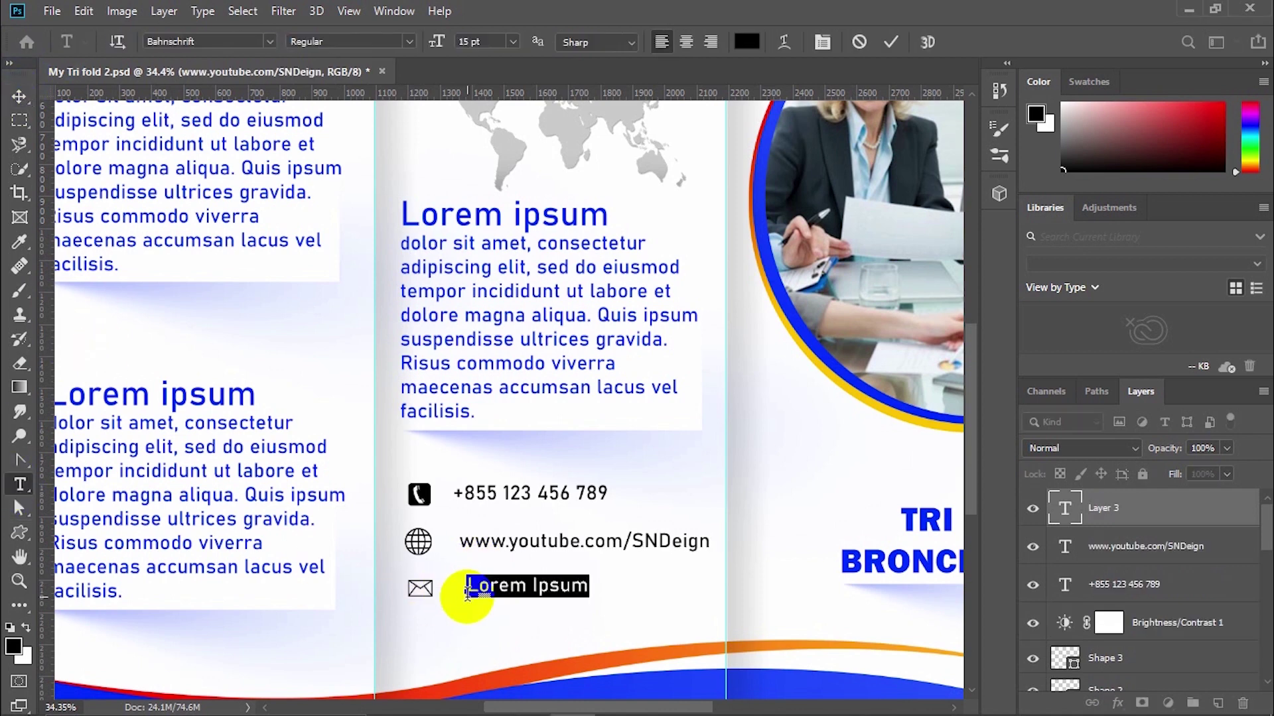
pyautogui.write('www.facebook.')
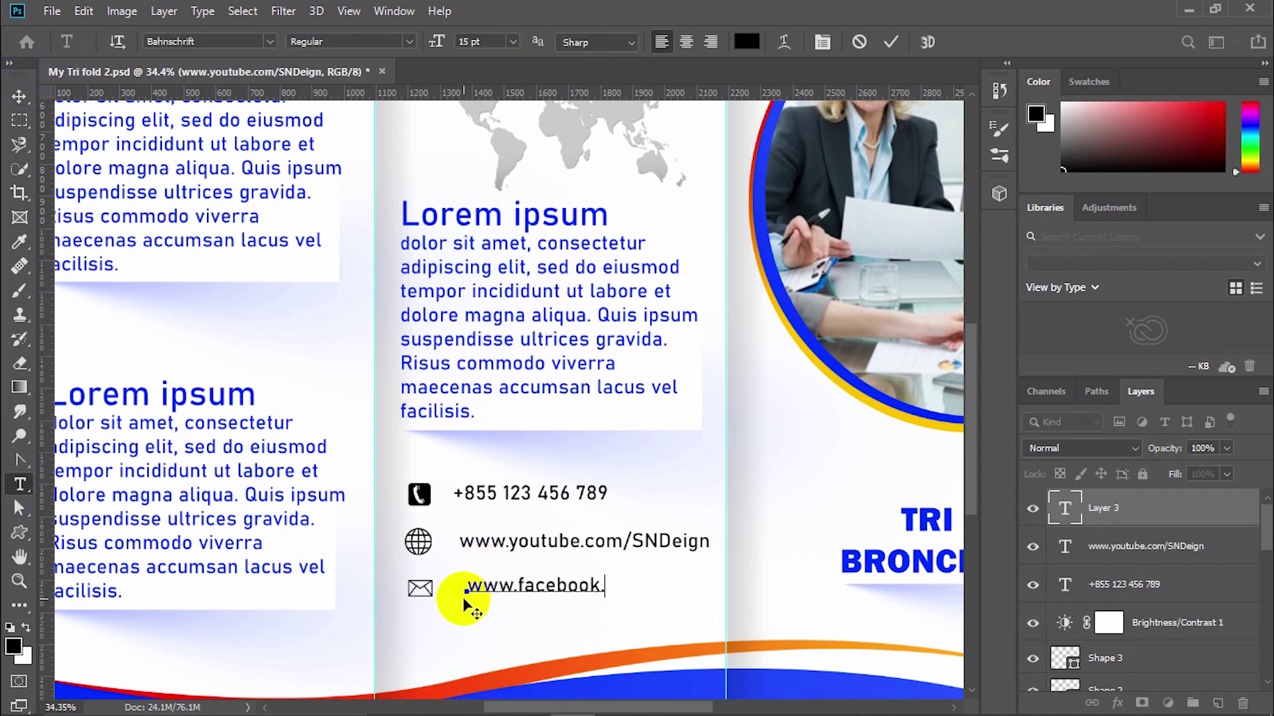
pyautogui.write('com/SNDeign')
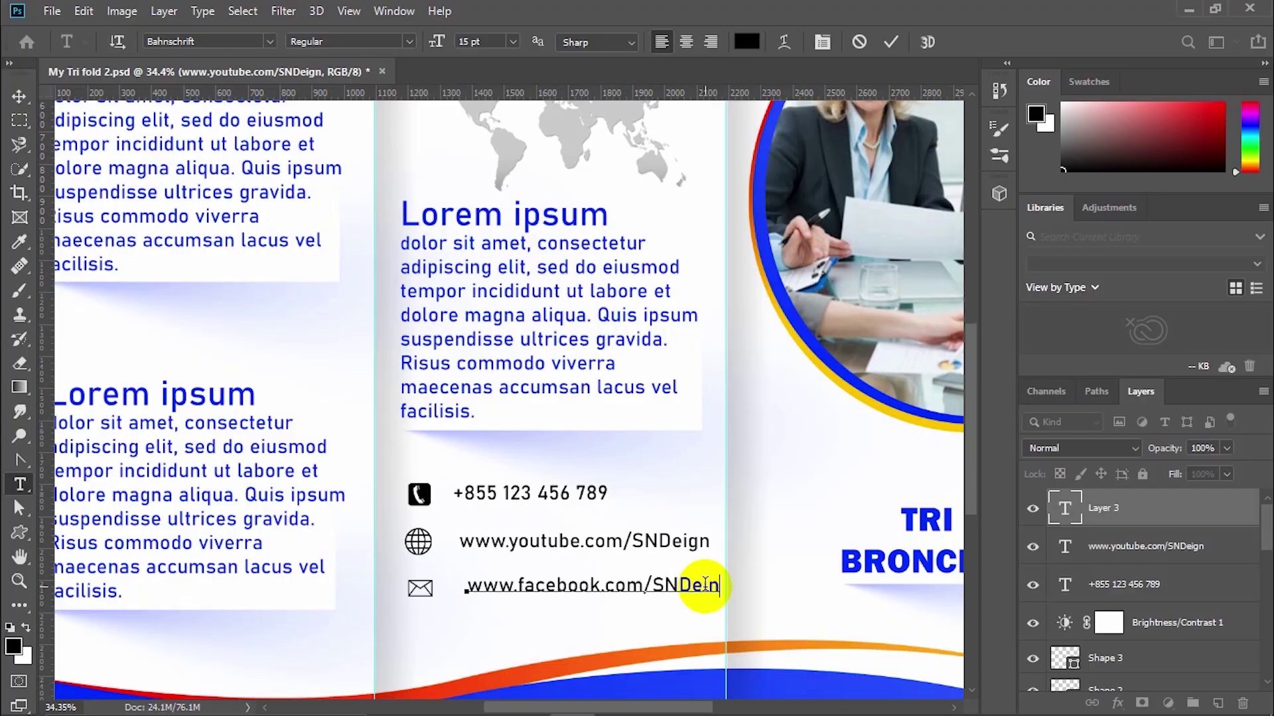